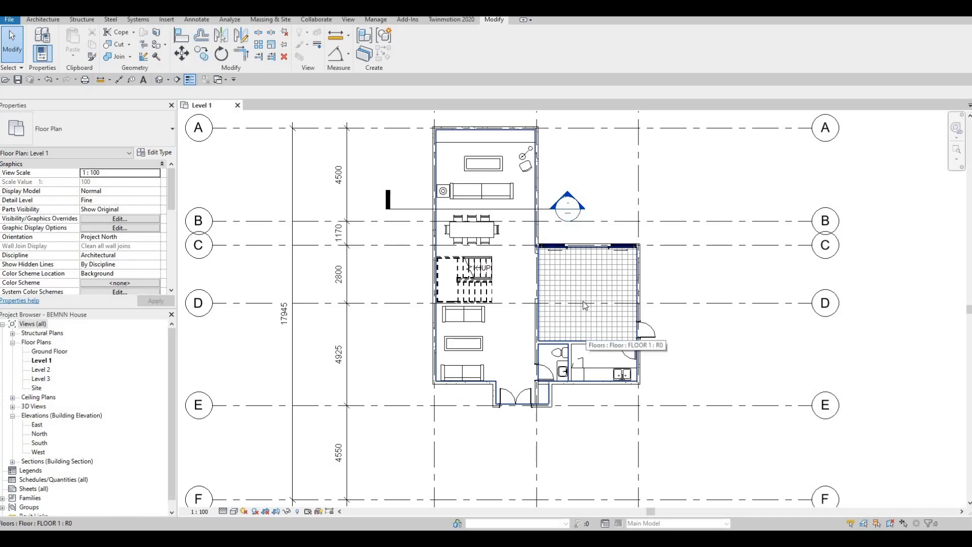
# Drag the building section down to grid D across the tiled room and flip it toward the kitchen
pyautogui.moveTo(547, 288); pyautogui.dragTo(524, 269, button='middle')
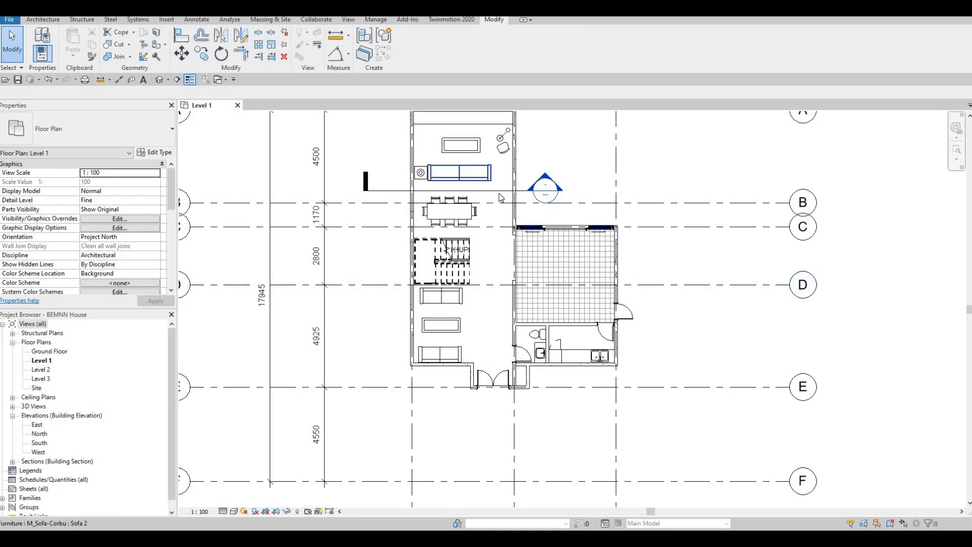
pyautogui.moveTo(497, 192); pyautogui.dragTo(621, 283)
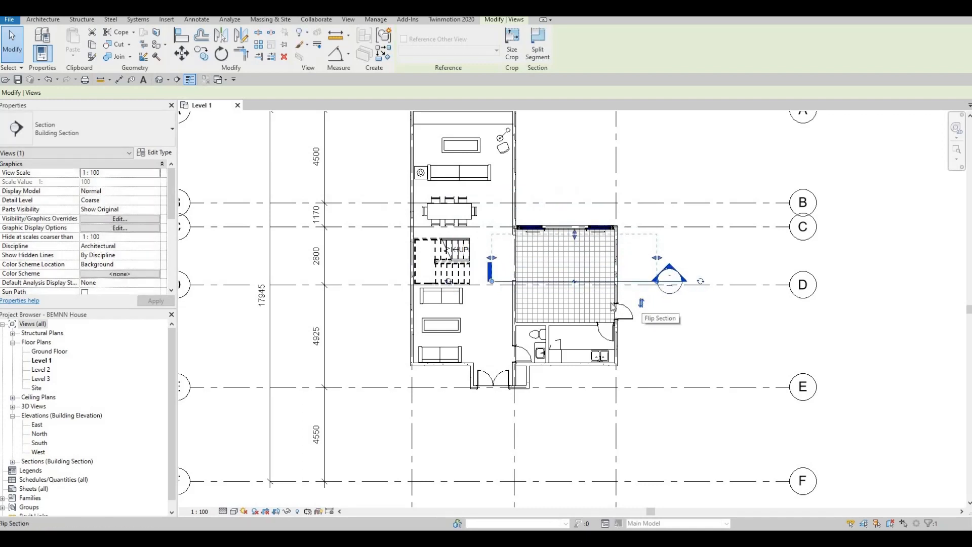
pyautogui.click(641, 302)
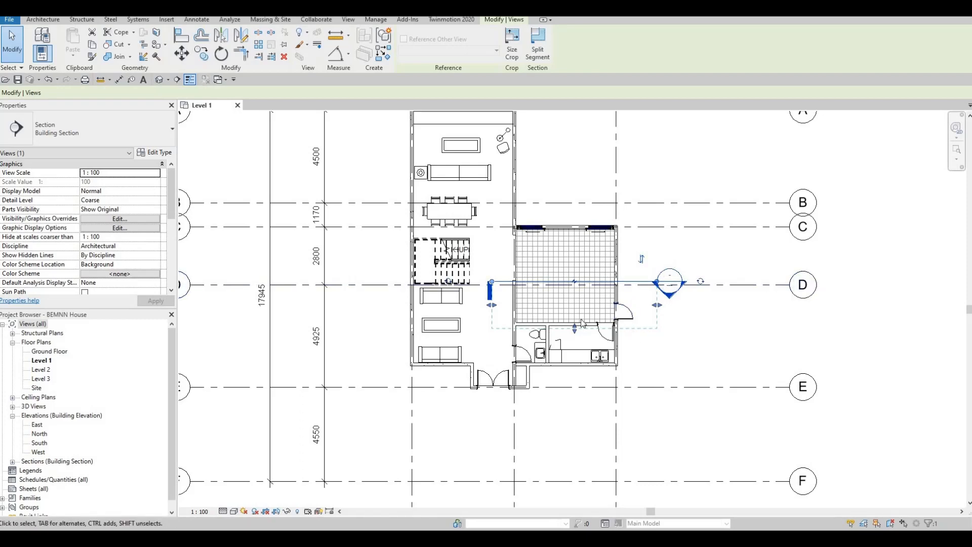
pyautogui.scroll(2, 575, 316)
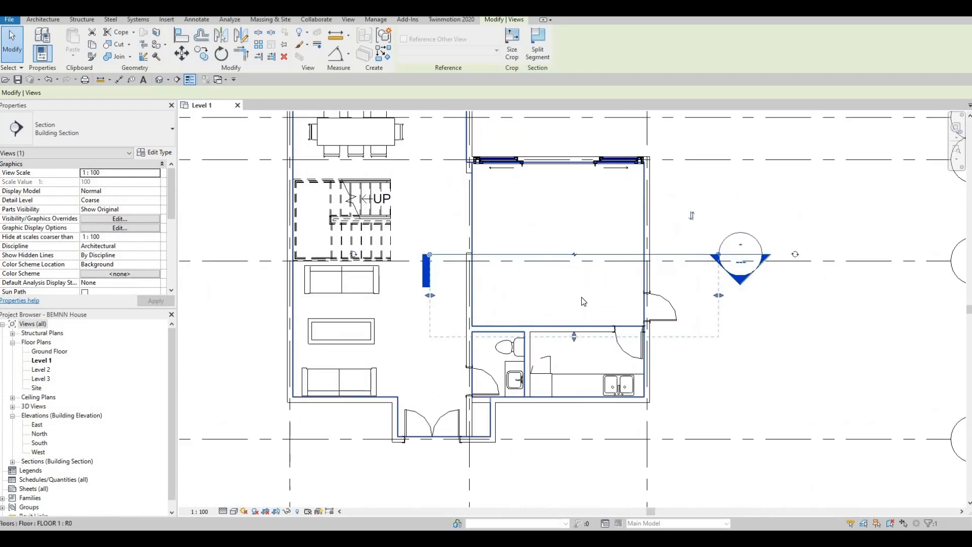
pyautogui.moveTo(570, 313); pyautogui.dragTo(582, 297, button='middle')
pyautogui.moveTo(642, 308); pyautogui.dragTo(685, 279, button='middle')
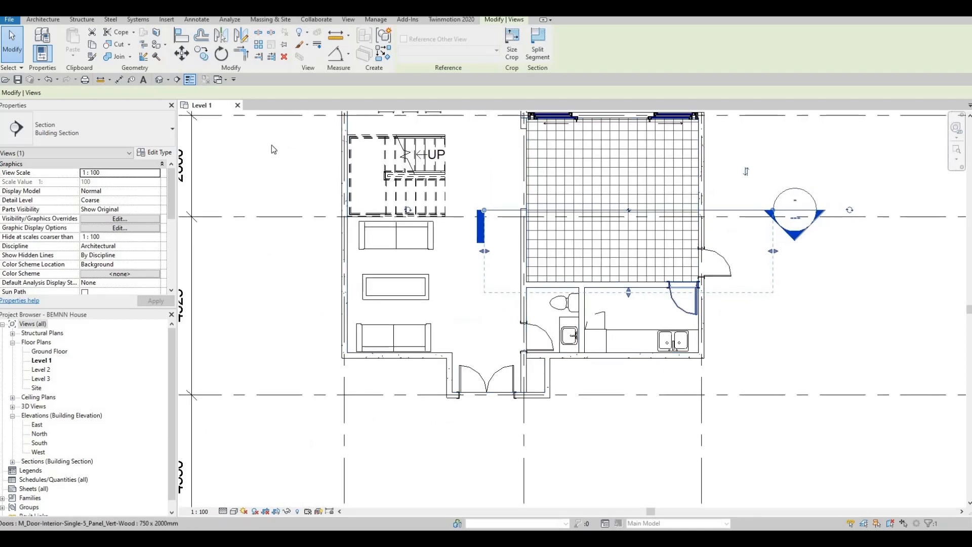
# Start a Model In-Place family with Generic Models as its family category
pyautogui.click(43, 19)
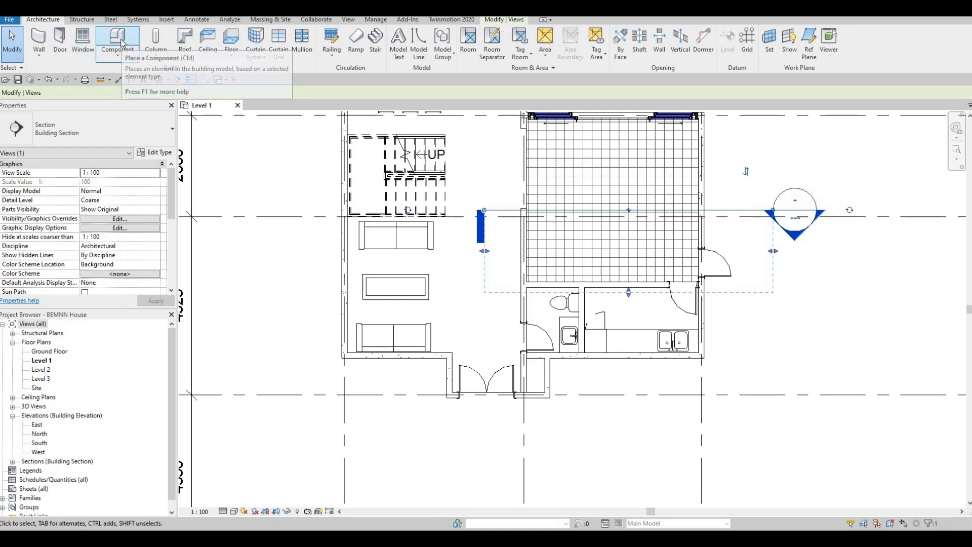
pyautogui.click(120, 43)
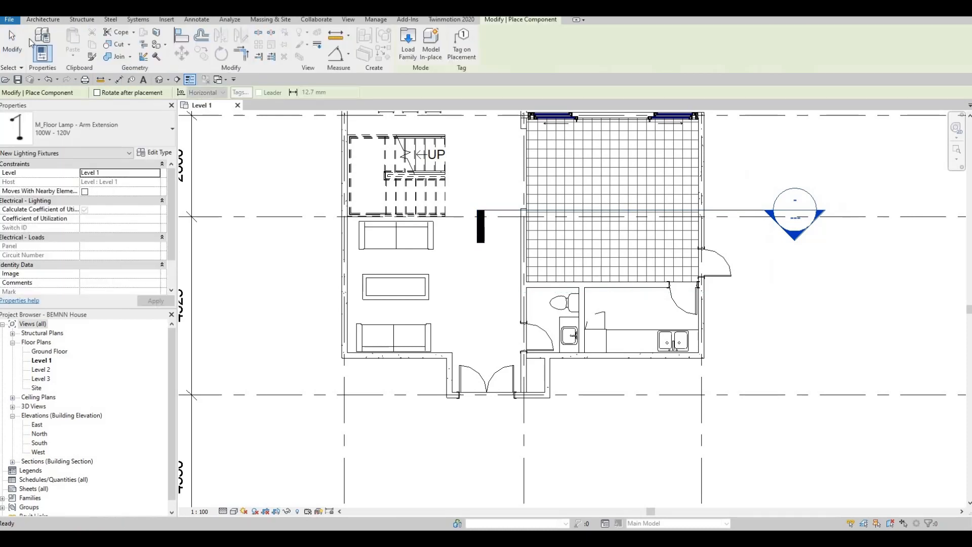
pyautogui.click(43, 19)
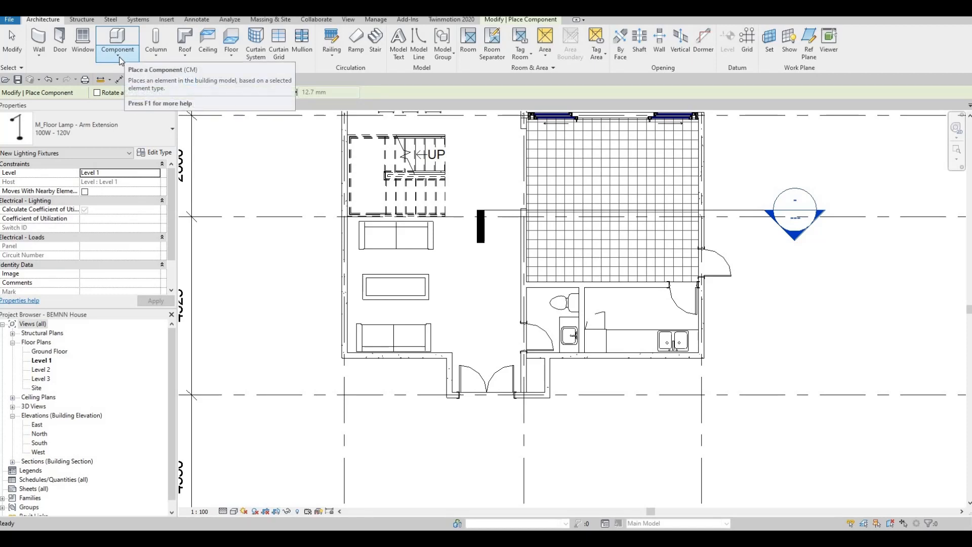
pyautogui.click(120, 59)
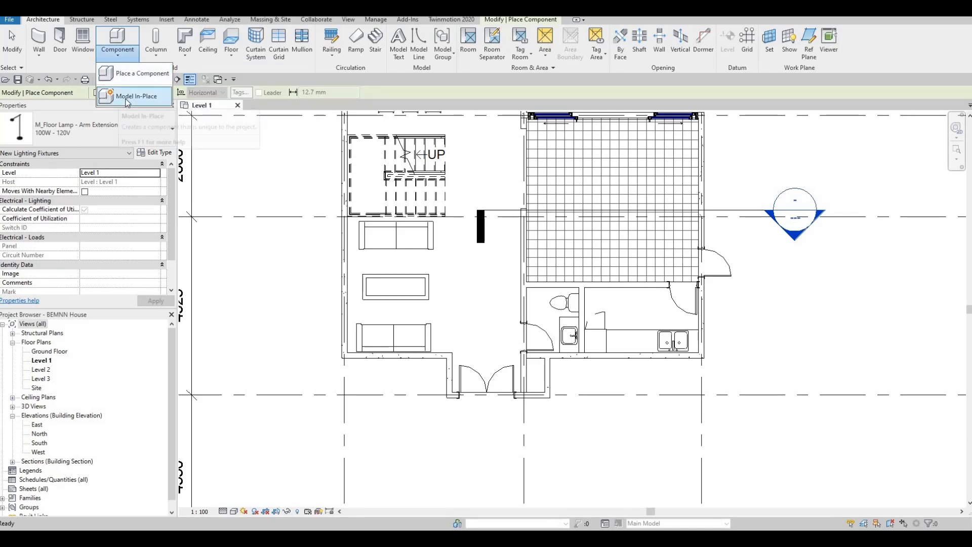
pyautogui.click(128, 96)
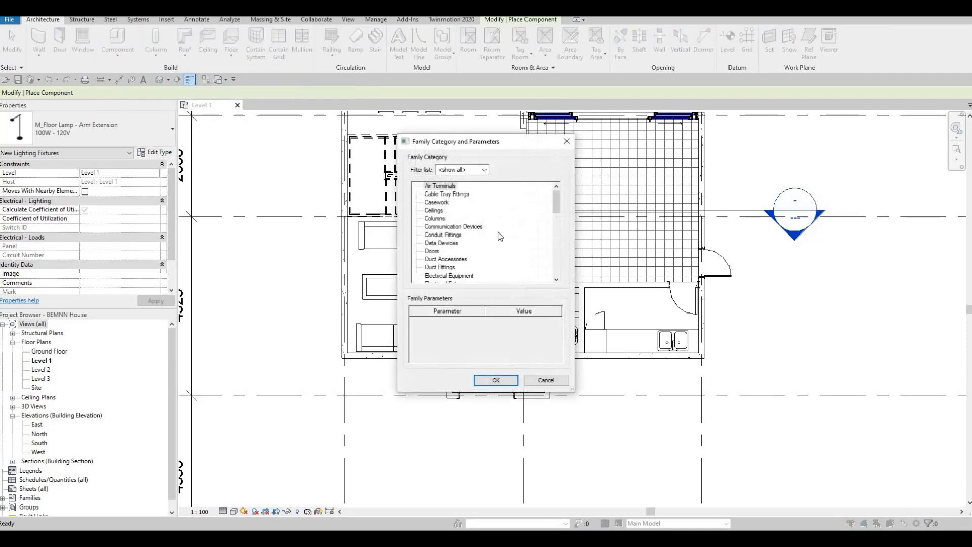
pyautogui.scroll(-2, 470, 244)
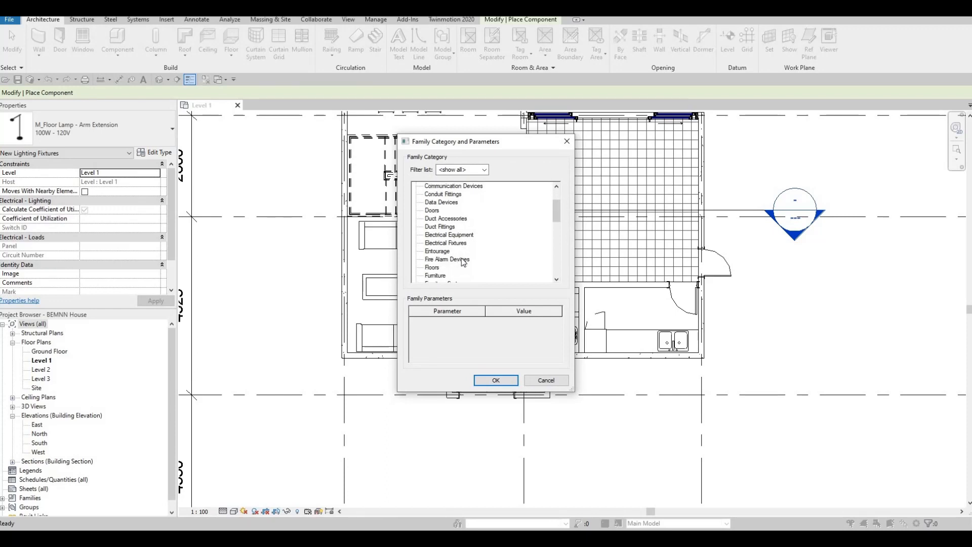
pyautogui.scroll(-1, 466, 261)
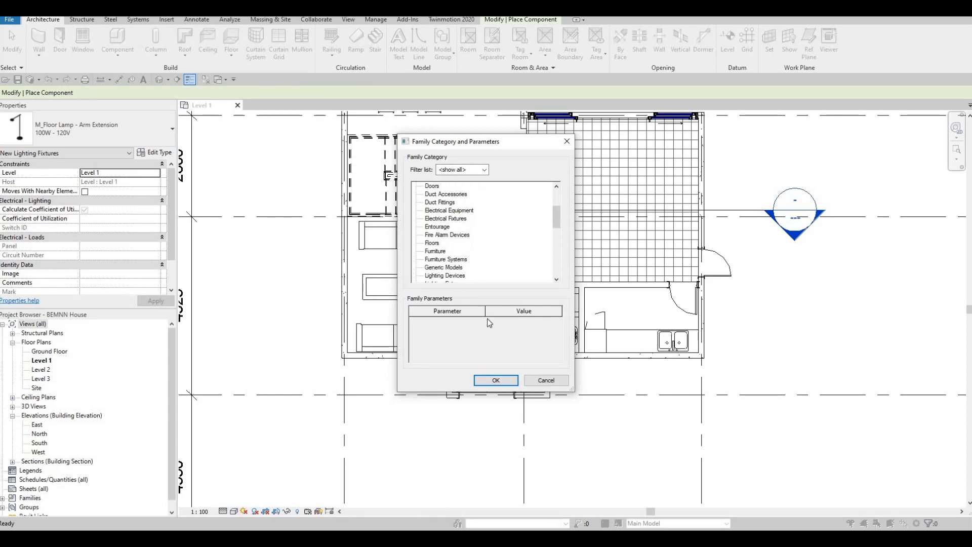
pyautogui.click(444, 266)
pyautogui.click(508, 380)
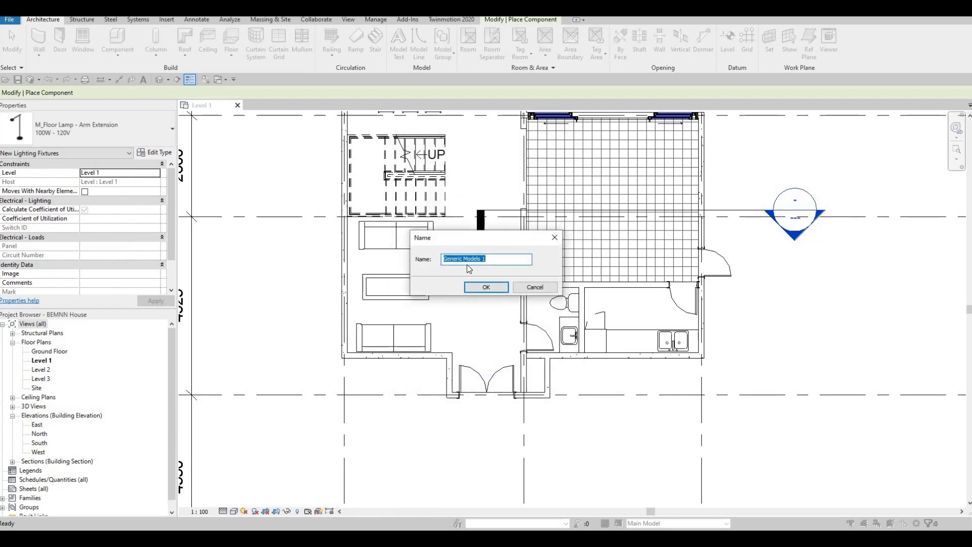
# Accept the default name 'Generic Models 1', start an extrusion, and leave the Level 1 work plane unchanged
pyautogui.click(485, 287)
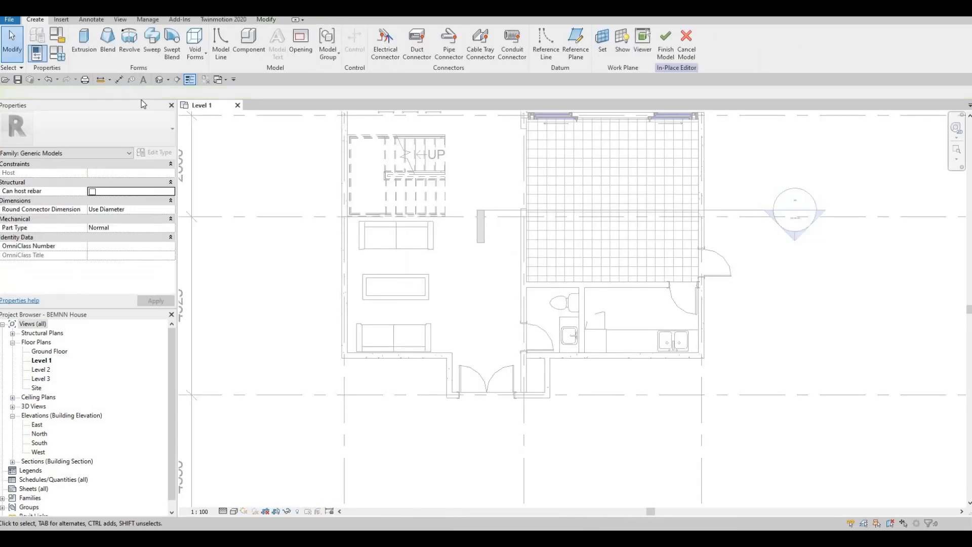
pyautogui.click(84, 53)
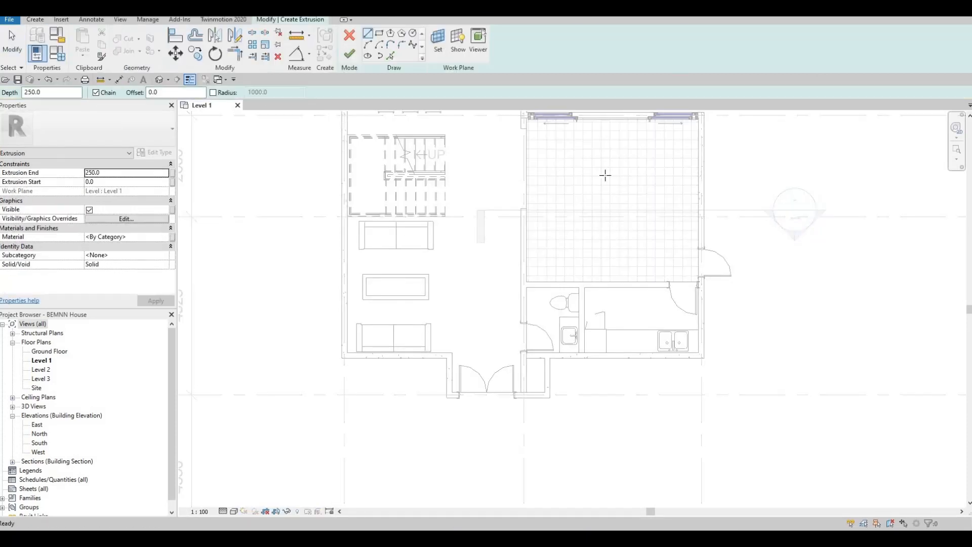
pyautogui.scroll(3, 571, 303)
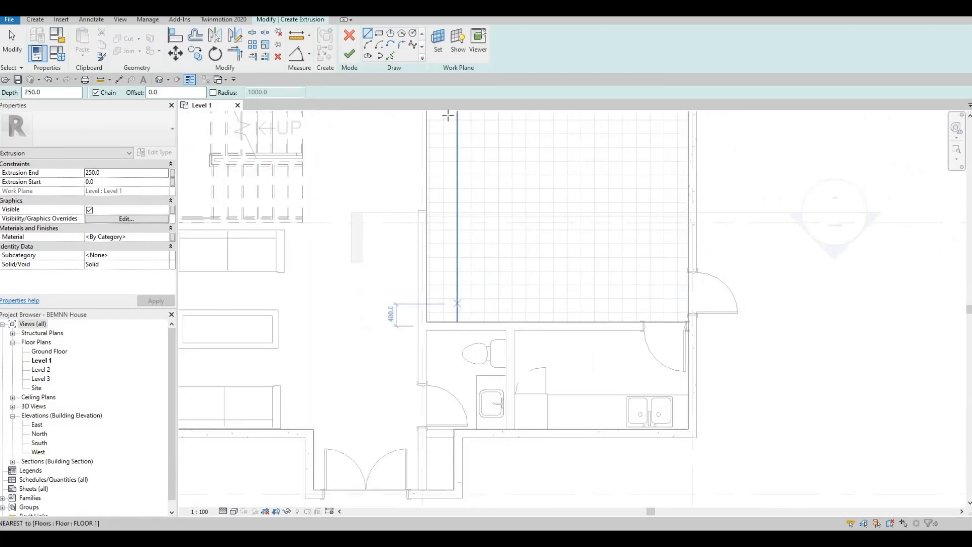
pyautogui.click(443, 50)
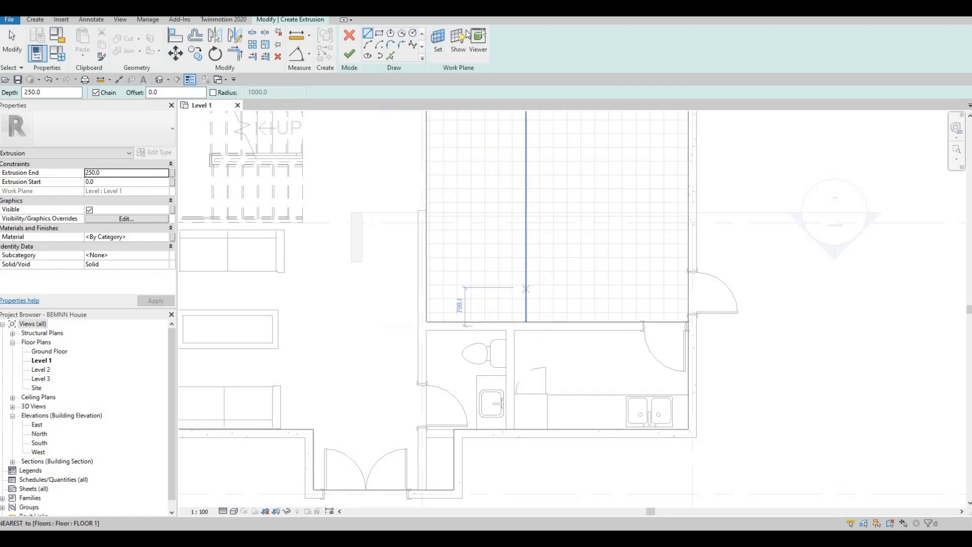
pyautogui.click(441, 47)
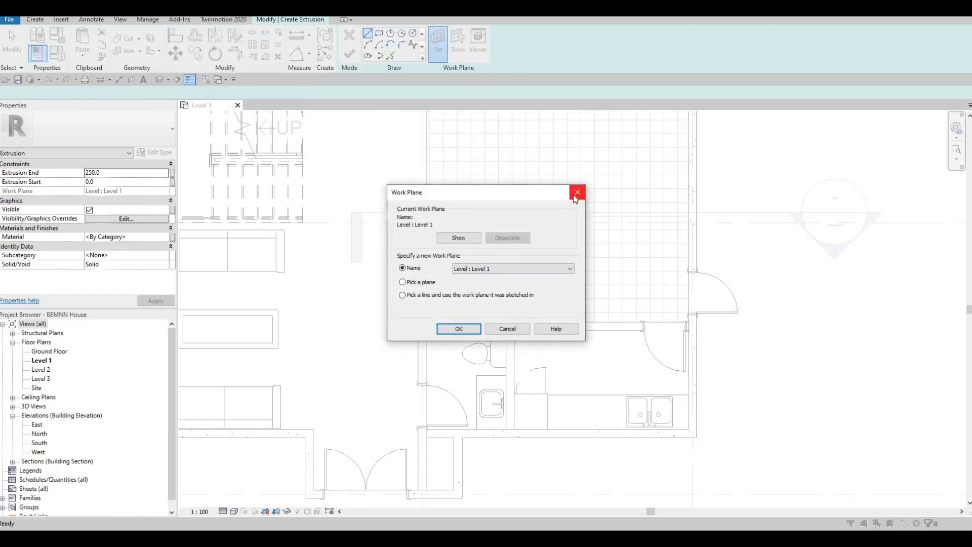
pyautogui.press('Return')
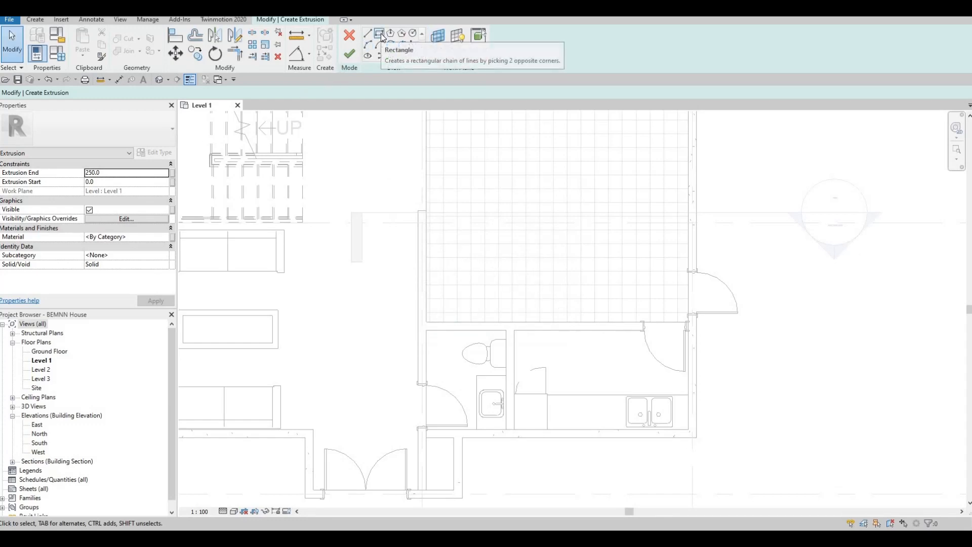
# Draw a 3240 × 600 rectangle from the wall corner along the lower wall, then select its top edge
pyautogui.click(381, 33)
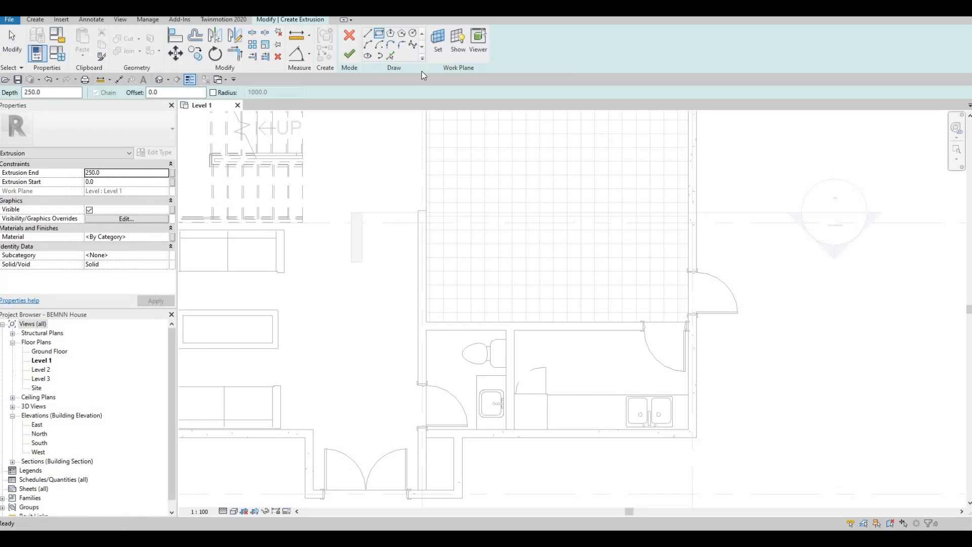
pyautogui.scroll(2, 434, 310)
pyautogui.click(424, 326)
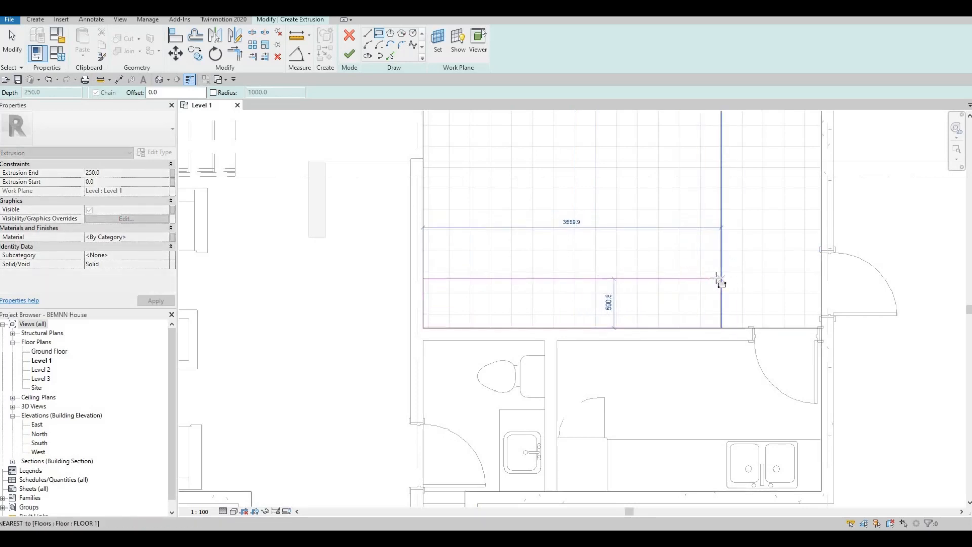
pyautogui.click(716, 278)
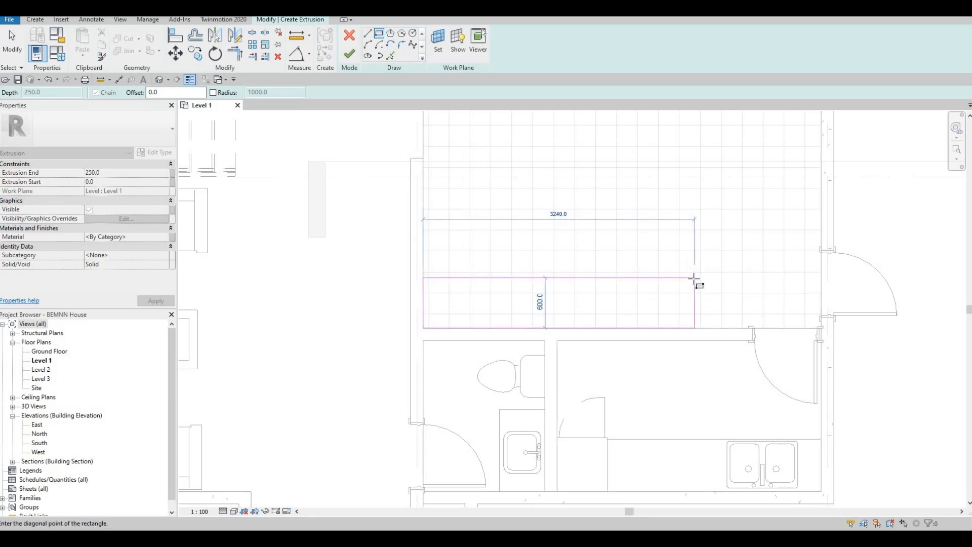
pyautogui.click(694, 277)
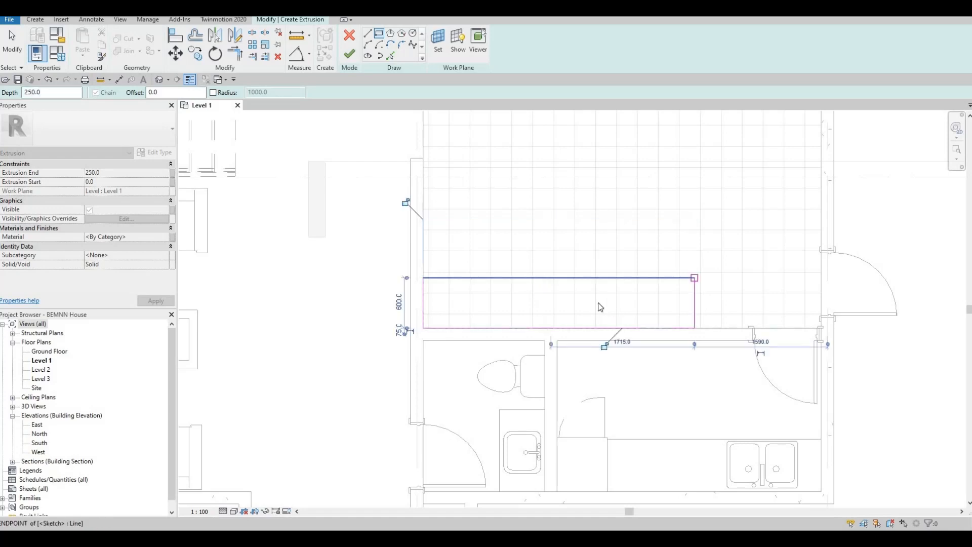
pyautogui.press('Escape')
pyautogui.press('Escape')
pyautogui.press('Escape')
pyautogui.click(670, 278)
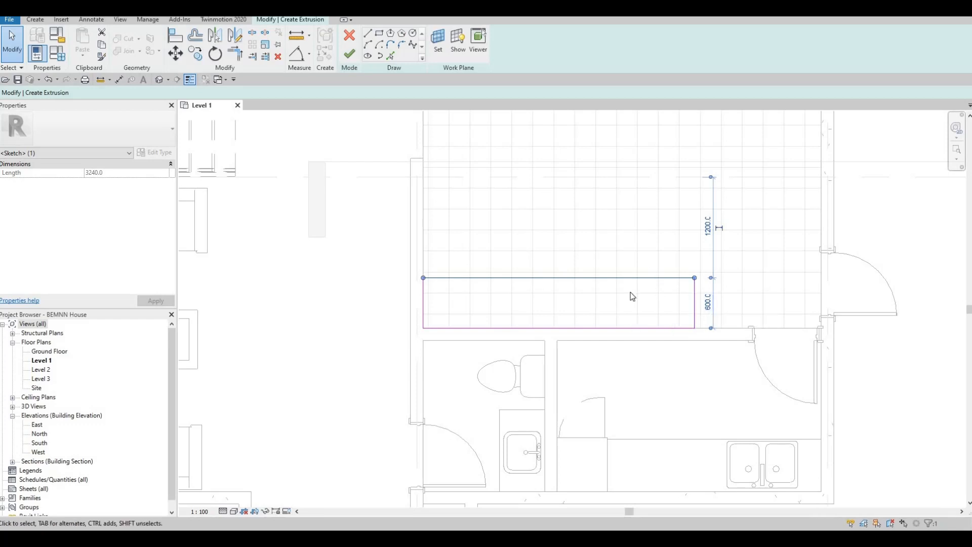
# Change the counter rectangle's 600 depth to 700
pyautogui.click(709, 309)
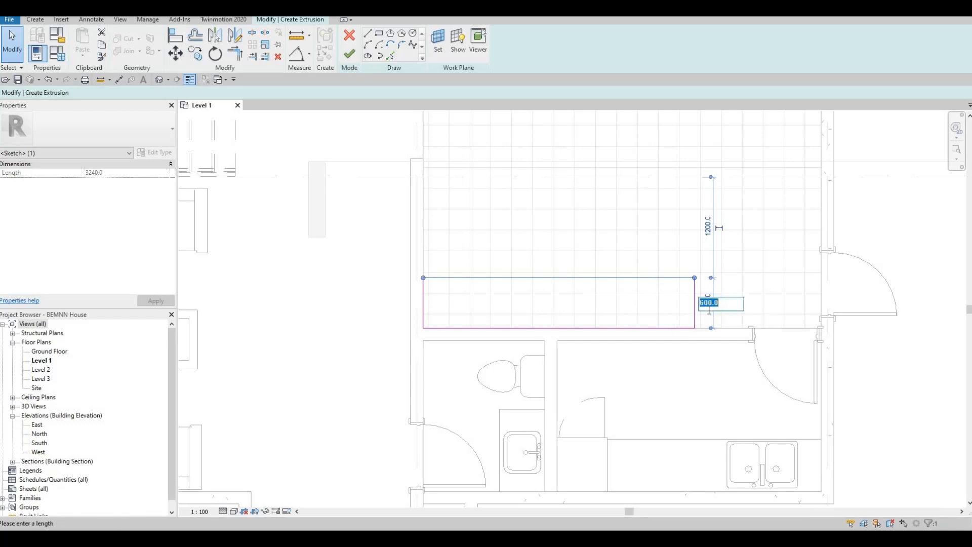
pyautogui.write('700')
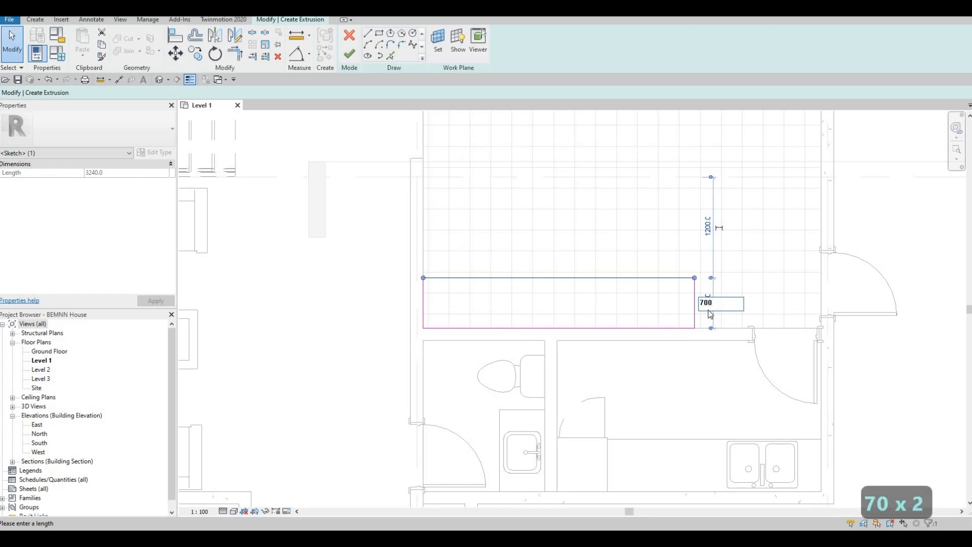
pyautogui.press('Return')
pyautogui.scroll(-2, 668, 324)
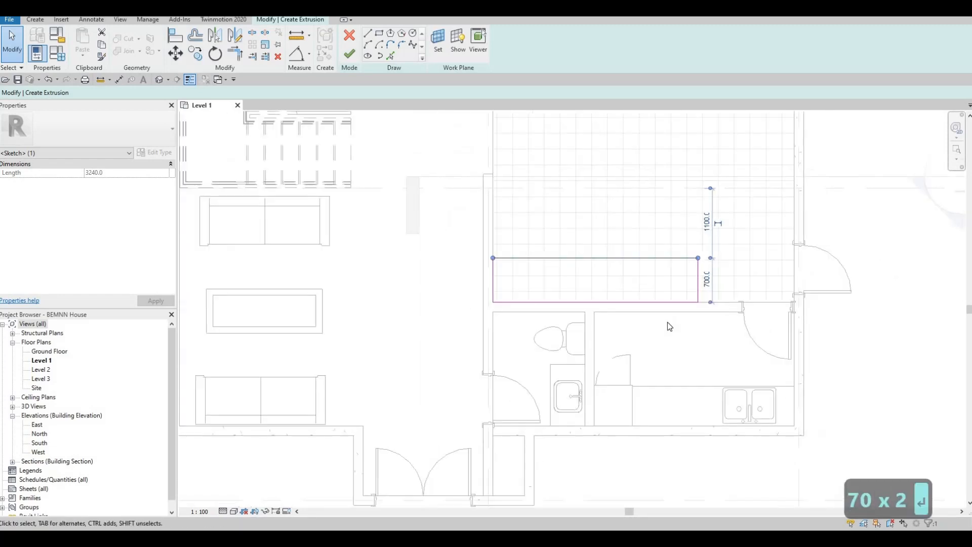
pyautogui.moveTo(717, 301); pyautogui.dragTo(693, 293, button='middle')
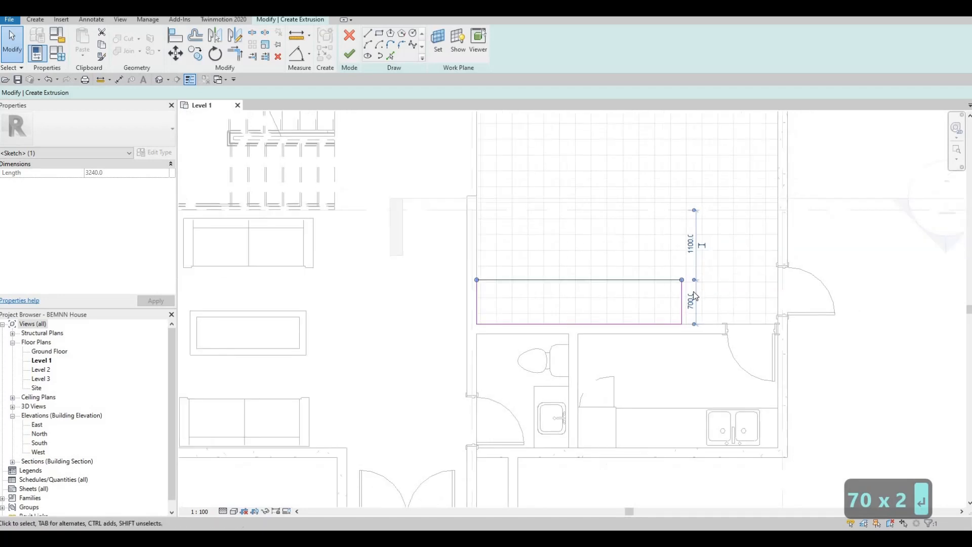
pyautogui.scroll(2, 684, 299)
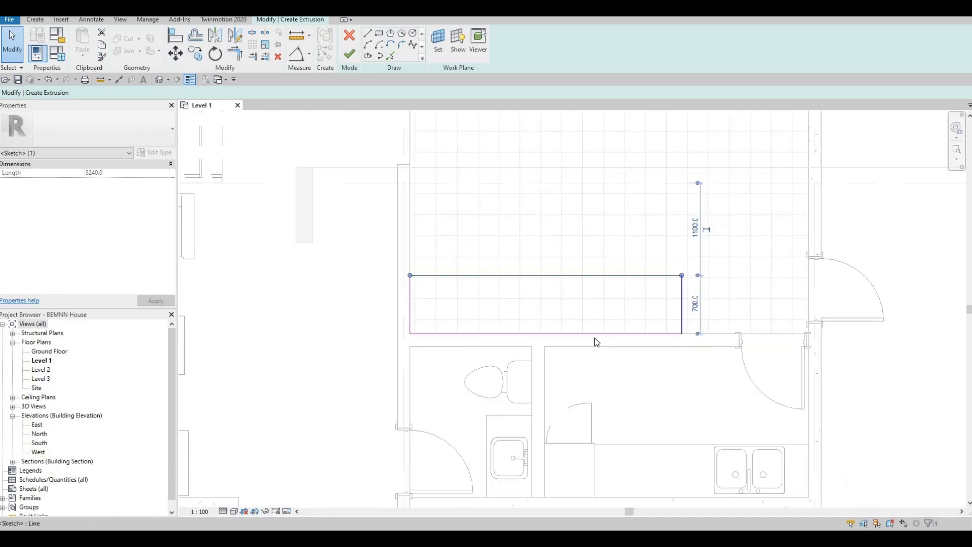
# Shorten the counter rectangle's 3240 length to 3000, anchored at its left end
pyautogui.click(682, 304)
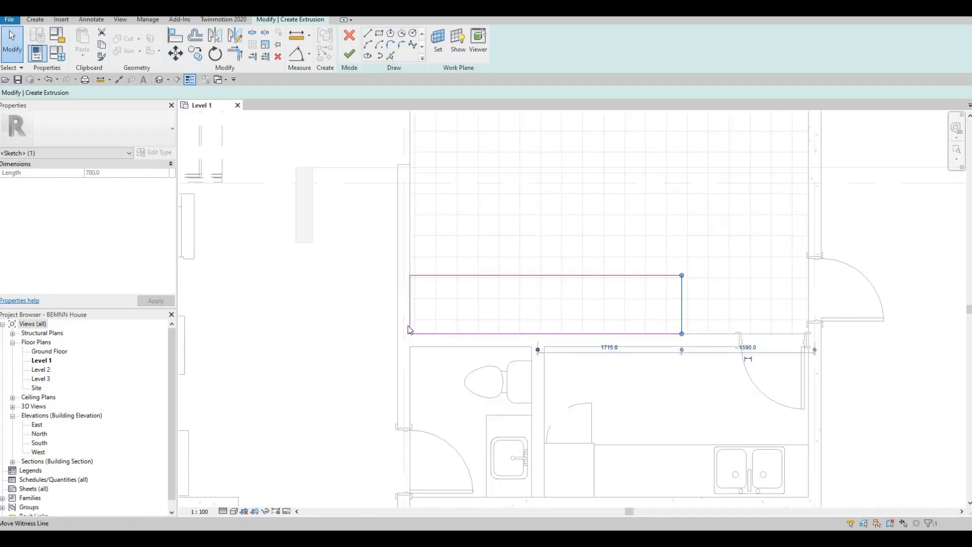
pyautogui.moveTo(409, 327); pyautogui.dragTo(410, 328)
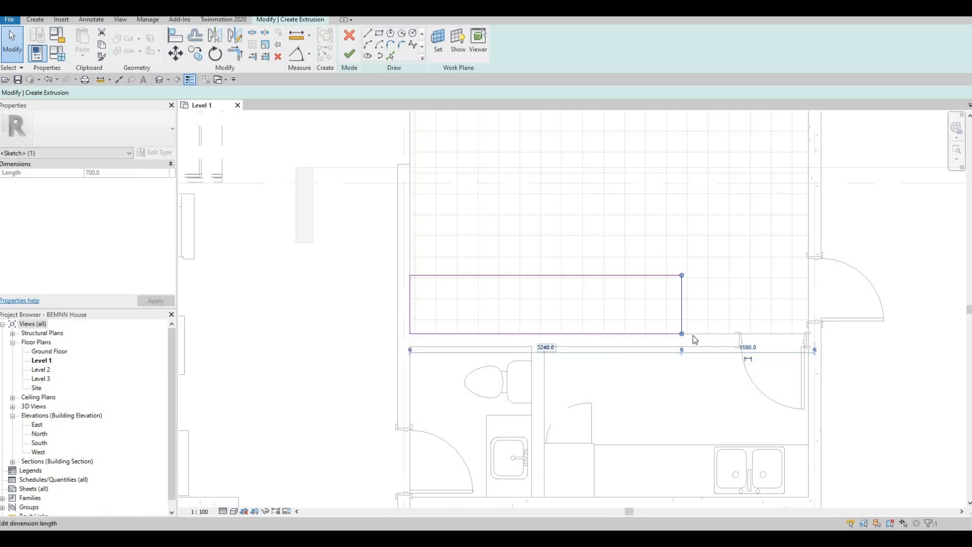
pyautogui.click(540, 349)
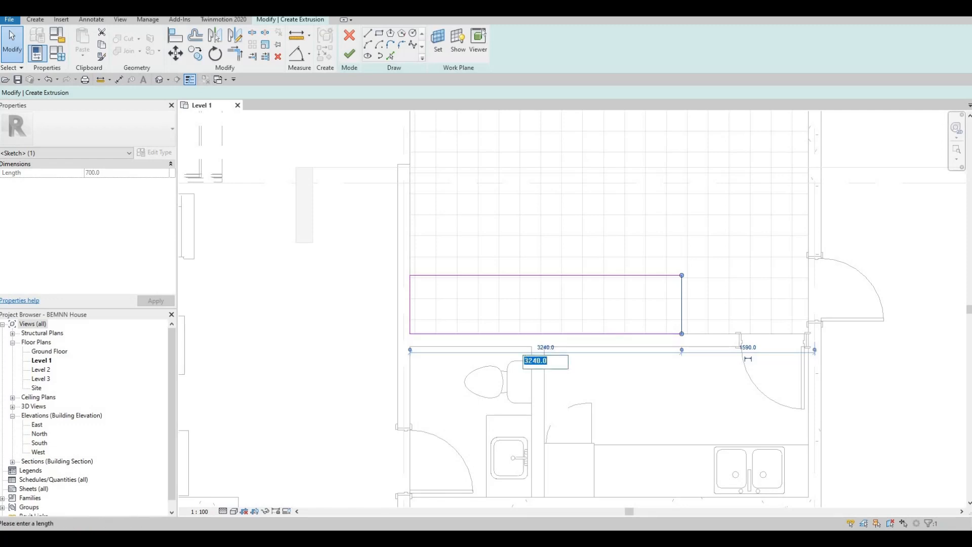
pyautogui.write('3000')
pyautogui.press('Return')
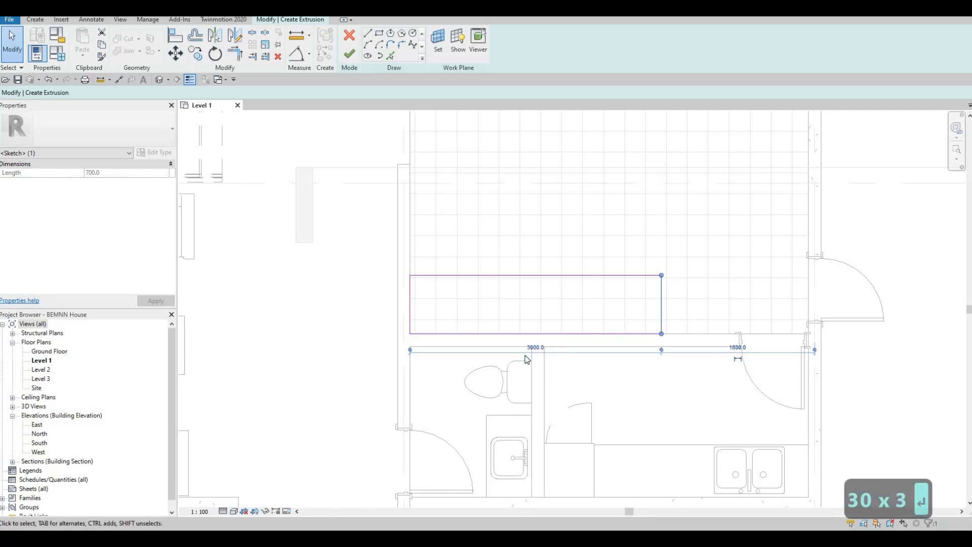
pyautogui.press('Escape')
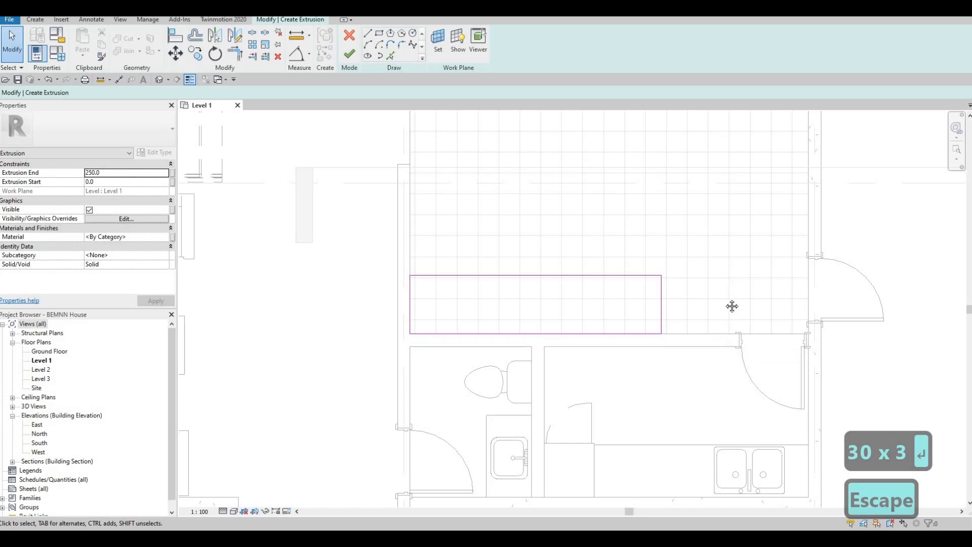
pyautogui.scroll(3, 631, 310)
pyautogui.scroll(-3, 616, 311)
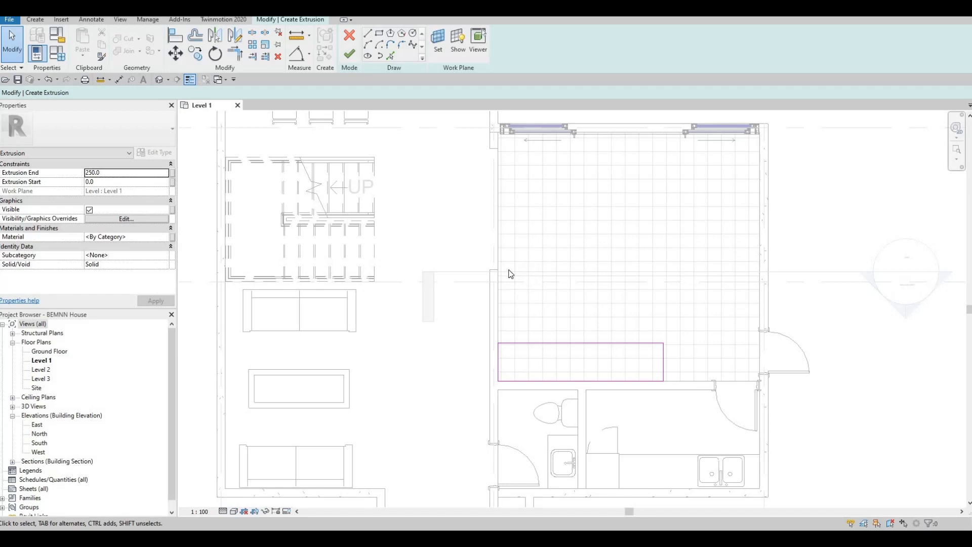
# Sketch a second rectangle up the left kitchen wall and set its width to 700
pyautogui.moveTo(586, 299); pyautogui.dragTo(602, 272, button='middle')
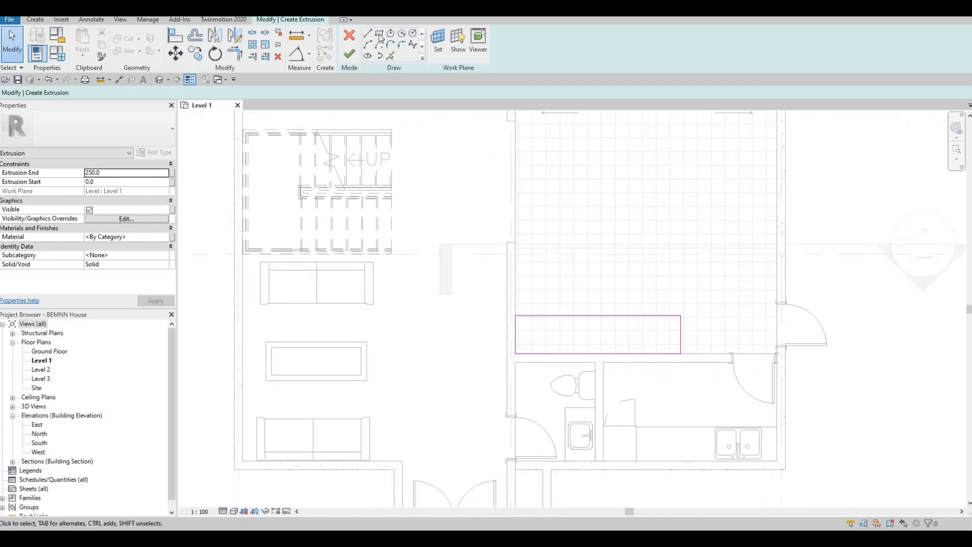
pyautogui.click(379, 34)
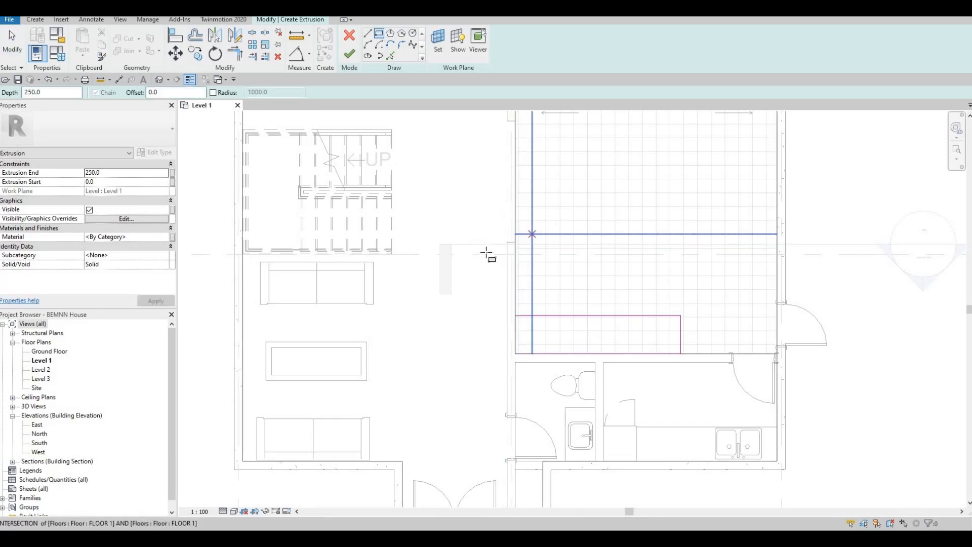
pyautogui.scroll(2, 489, 251)
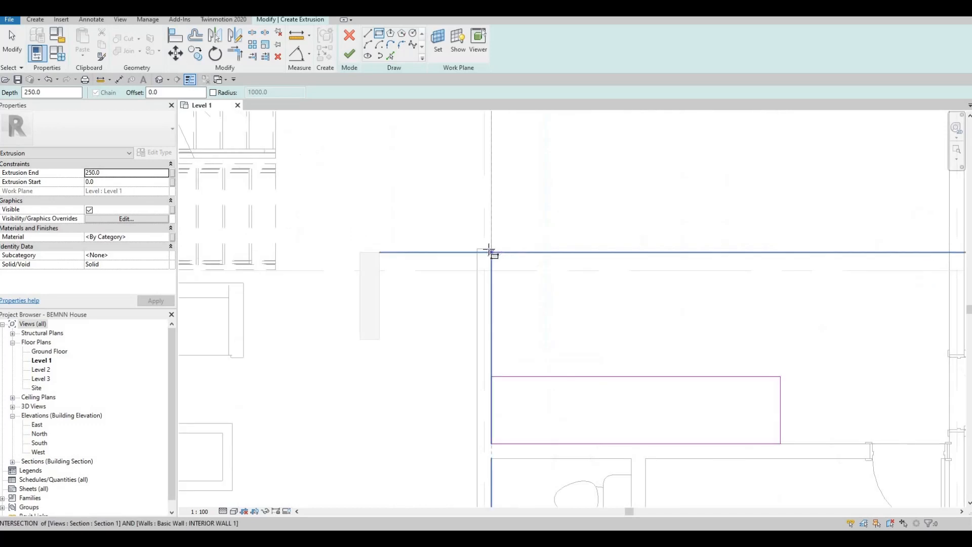
pyautogui.click(491, 210)
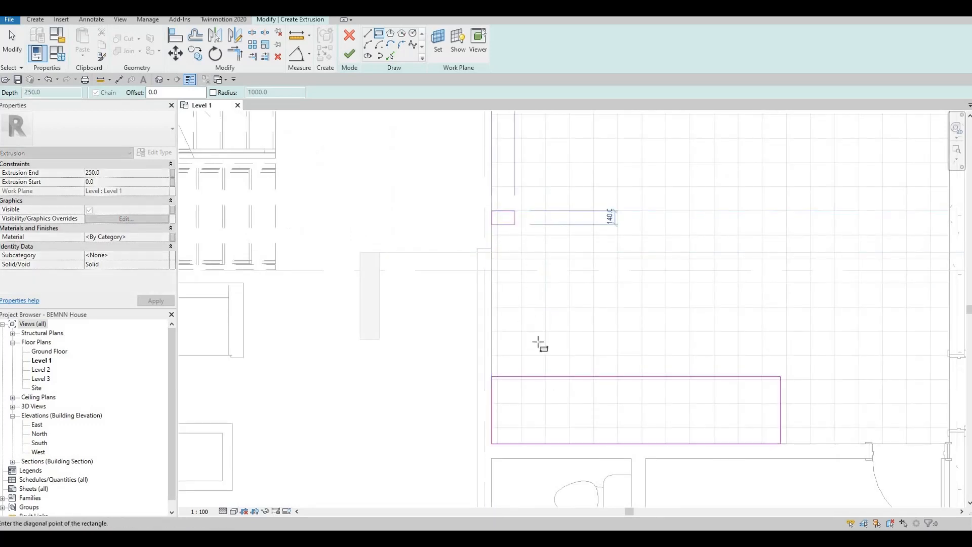
pyautogui.click(560, 376)
pyautogui.press('Escape')
pyautogui.press('Escape')
pyautogui.press('Escape')
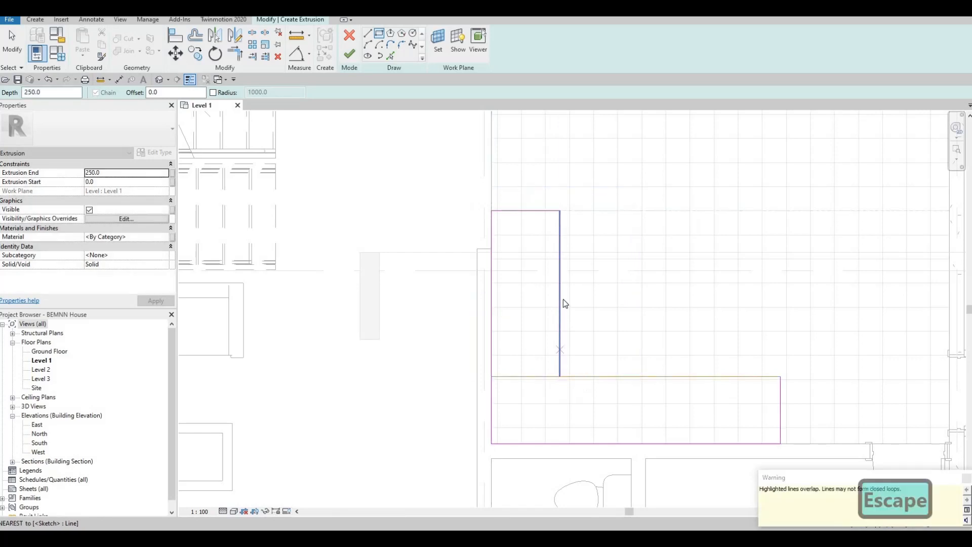
pyautogui.click(560, 294)
pyautogui.click(513, 183)
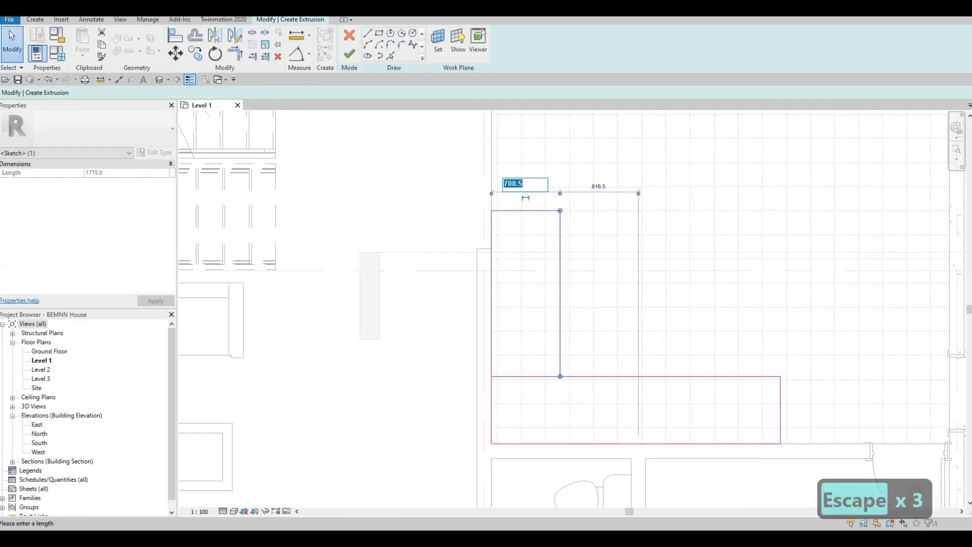
pyautogui.write('700')
pyautogui.press('Return')
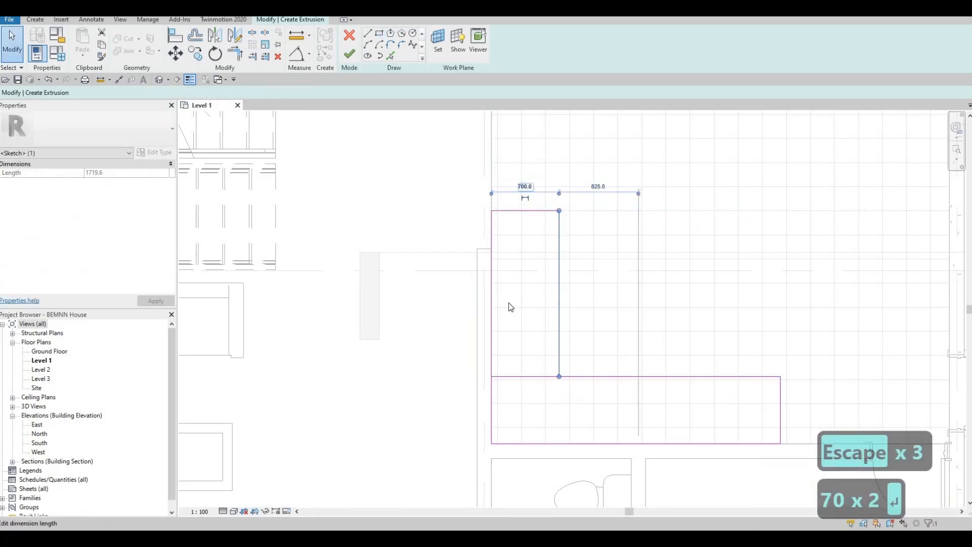
pyautogui.press('Escape')
pyautogui.press('Escape')
pyautogui.press('Escape')
# Delete the overlapping lines and trim the inner corner where the two counter legs meet
pyautogui.click(528, 376)
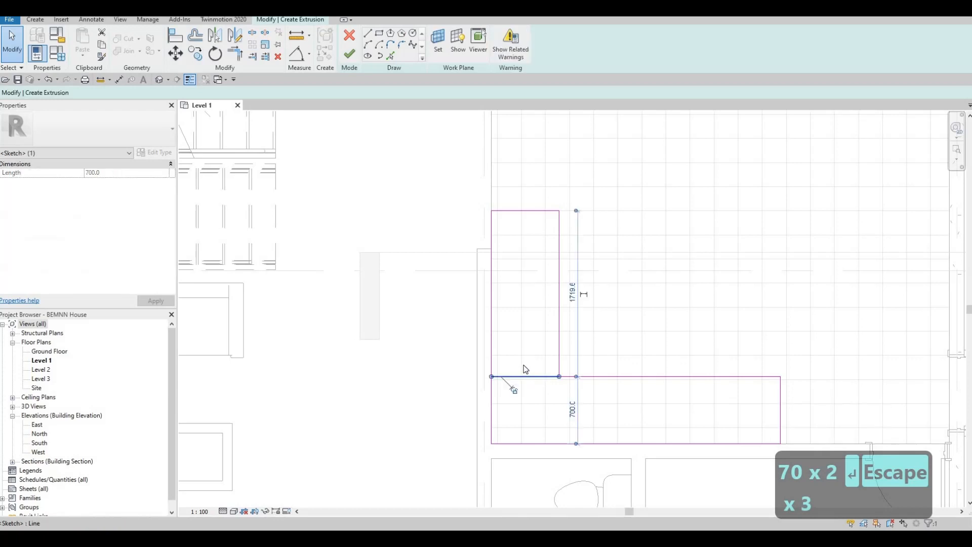
pyautogui.press('Delete')
pyautogui.press('t')
pyautogui.press('r')
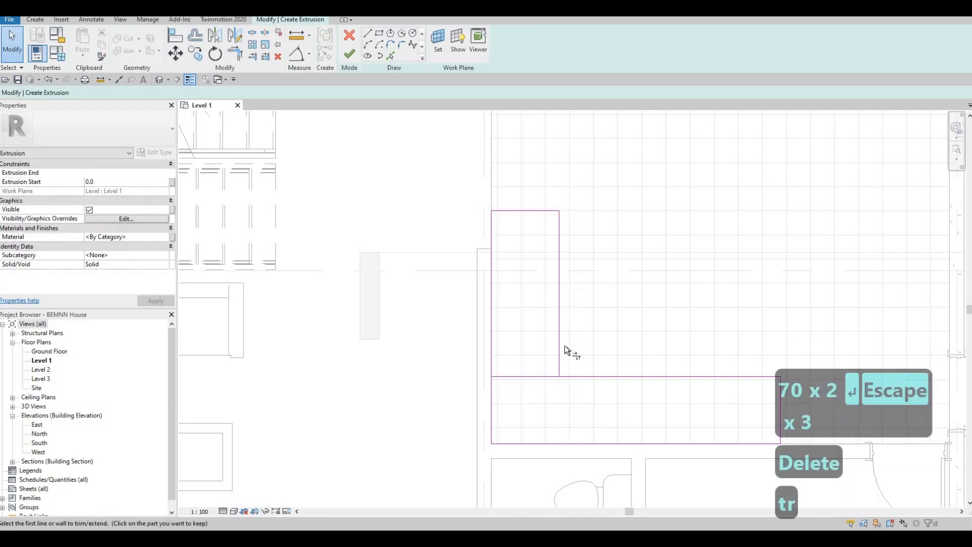
pyautogui.click(568, 339)
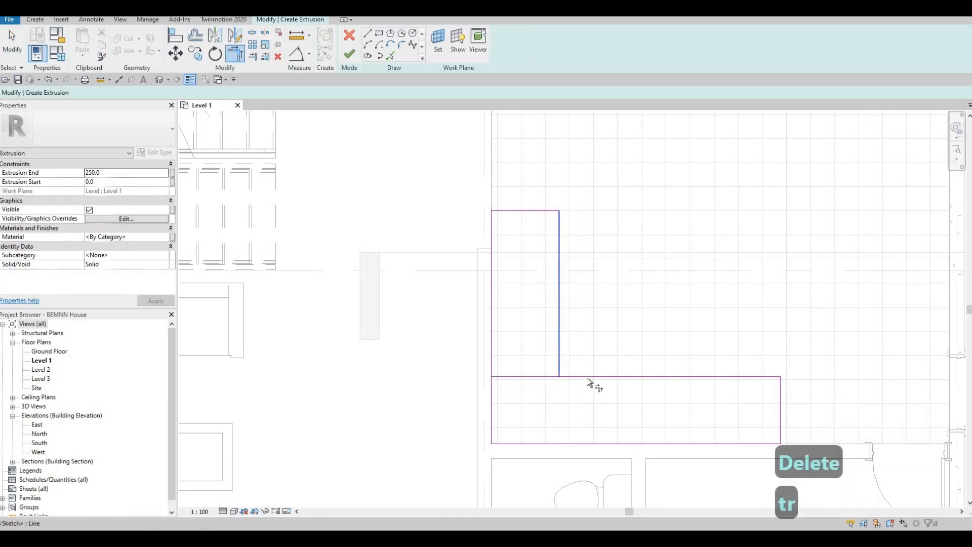
pyautogui.click(587, 377)
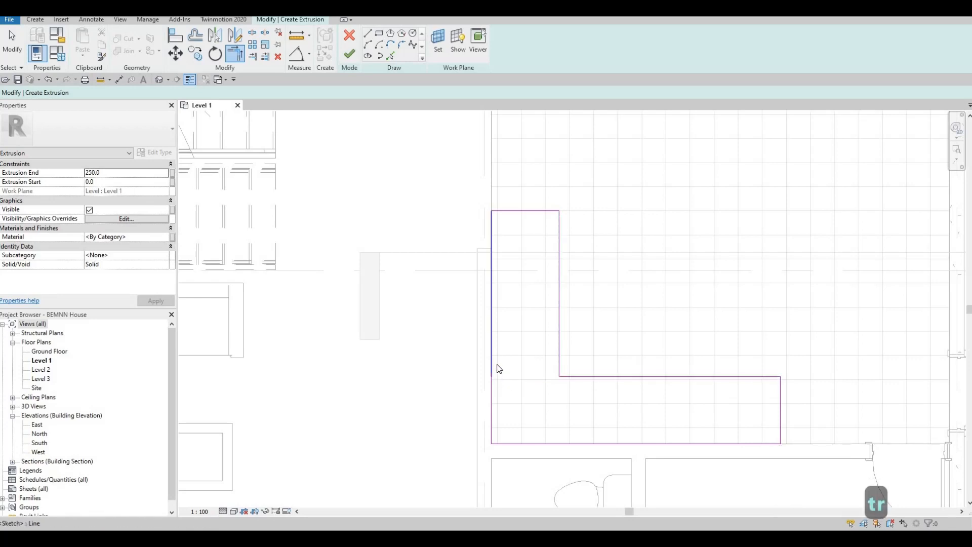
pyautogui.press('Escape')
pyautogui.press('Escape')
pyautogui.click(492, 367)
pyautogui.press('Delete')
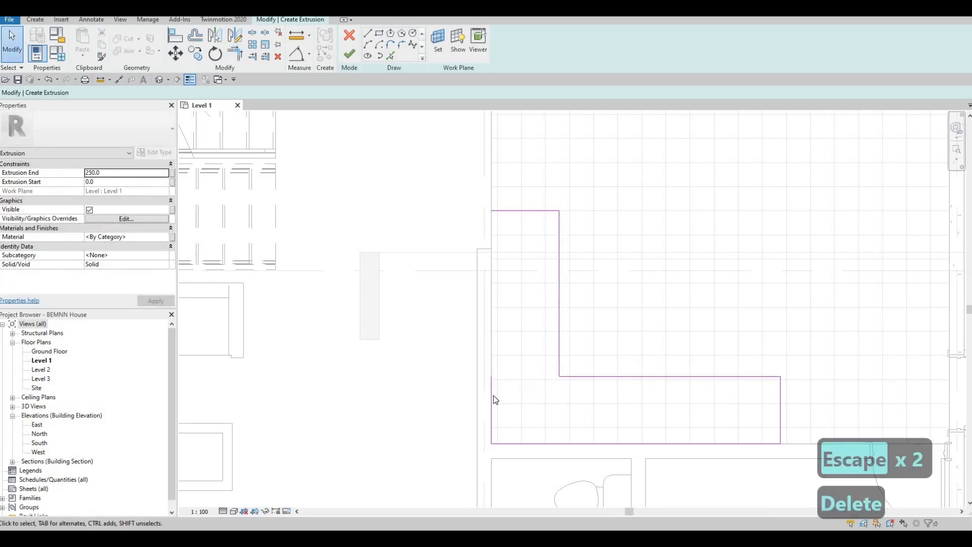
# Extend the lower-left line to the new leg's top edge to close the L outline
pyautogui.press('y')
pyautogui.press('t')
pyautogui.press('r')
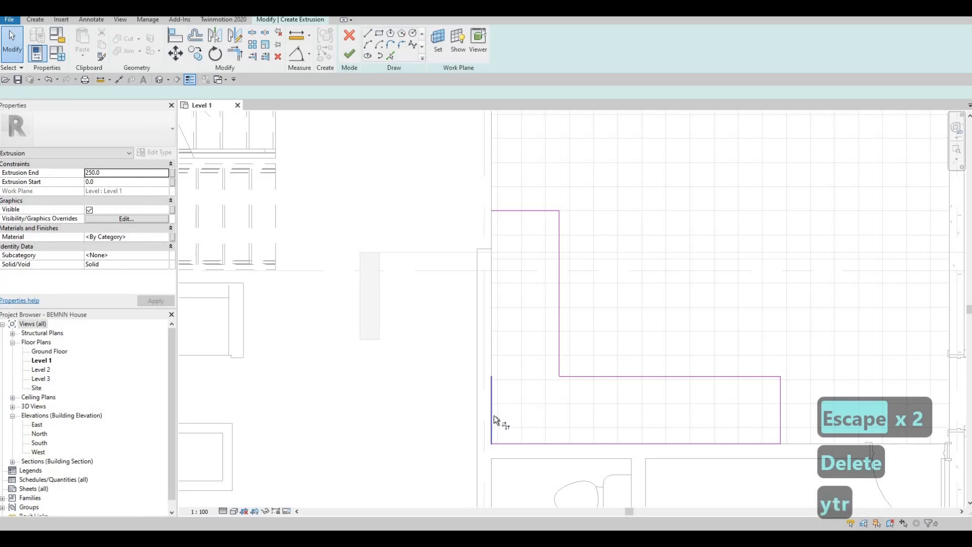
pyautogui.click(522, 213)
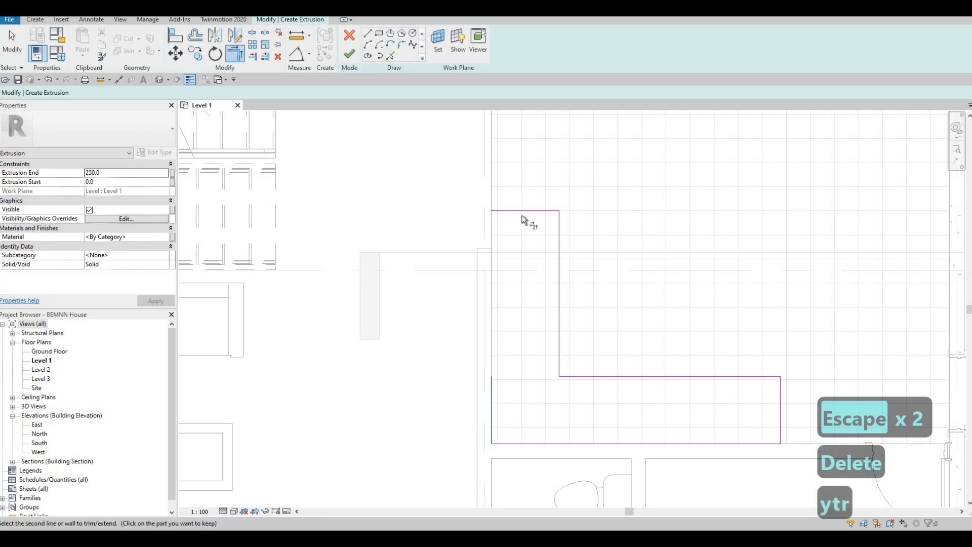
pyautogui.click(494, 388)
pyautogui.press('Escape')
pyautogui.scroll(-2, 494, 329)
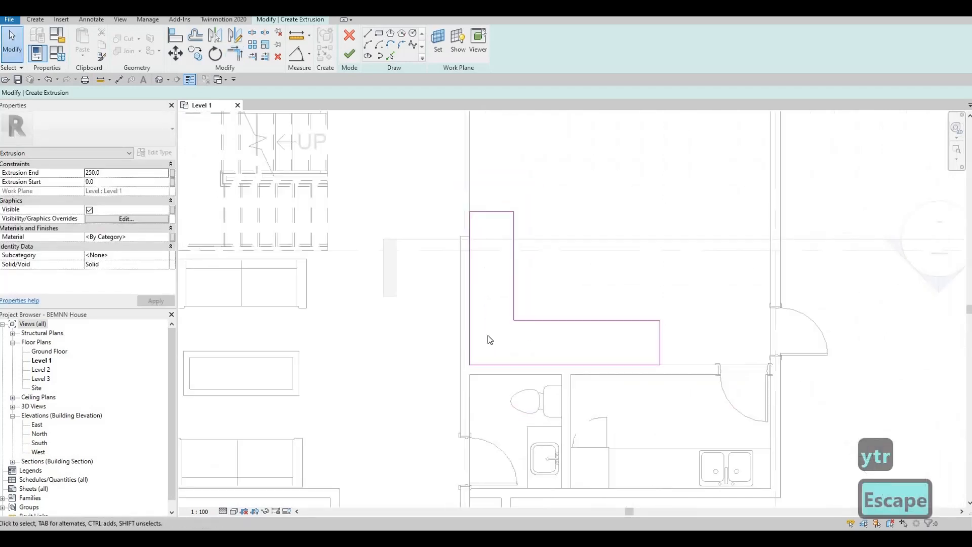
pyautogui.scroll(-2, 487, 335)
pyautogui.scroll(1, 460, 278)
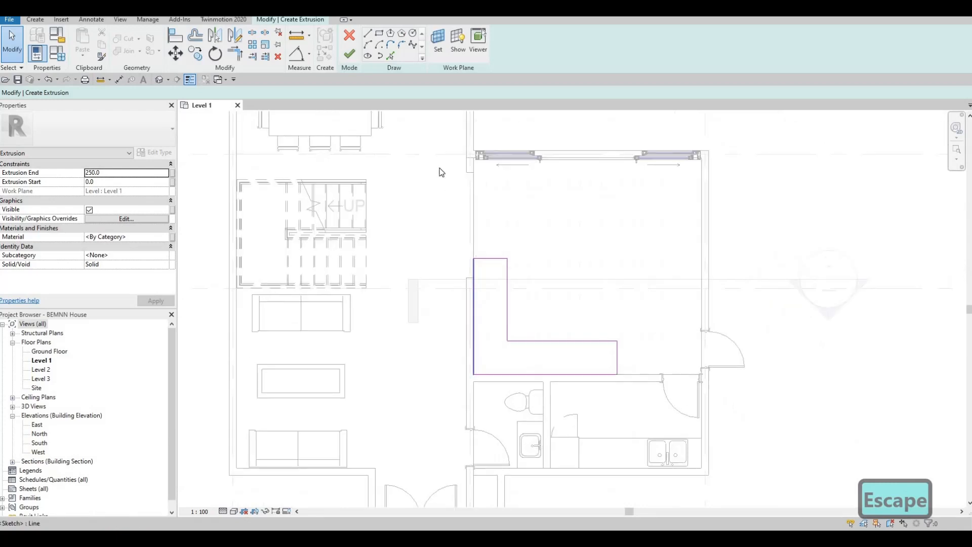
pyautogui.scroll(1, 433, 168)
pyautogui.scroll(-1, 425, 165)
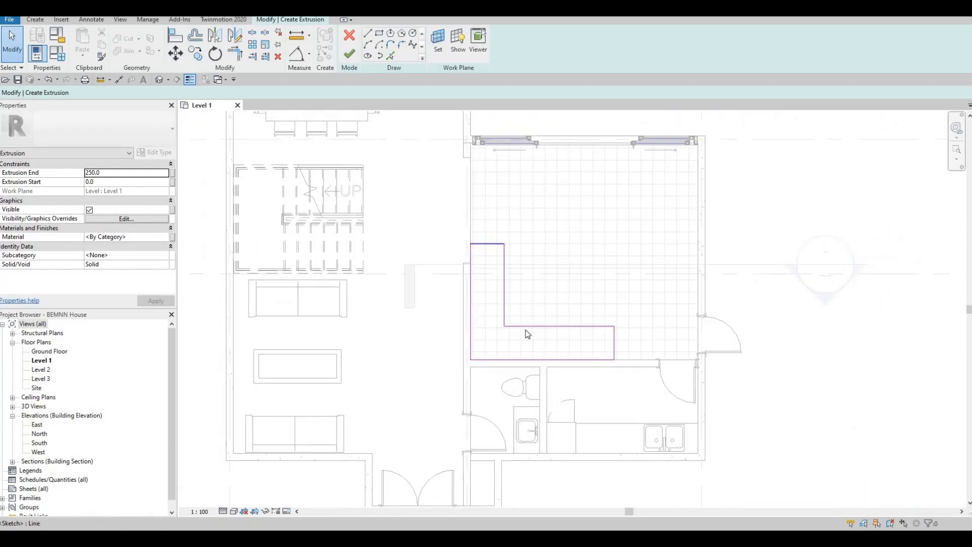
# Set the counter extrusion's end height to 900
pyautogui.click(108, 178)
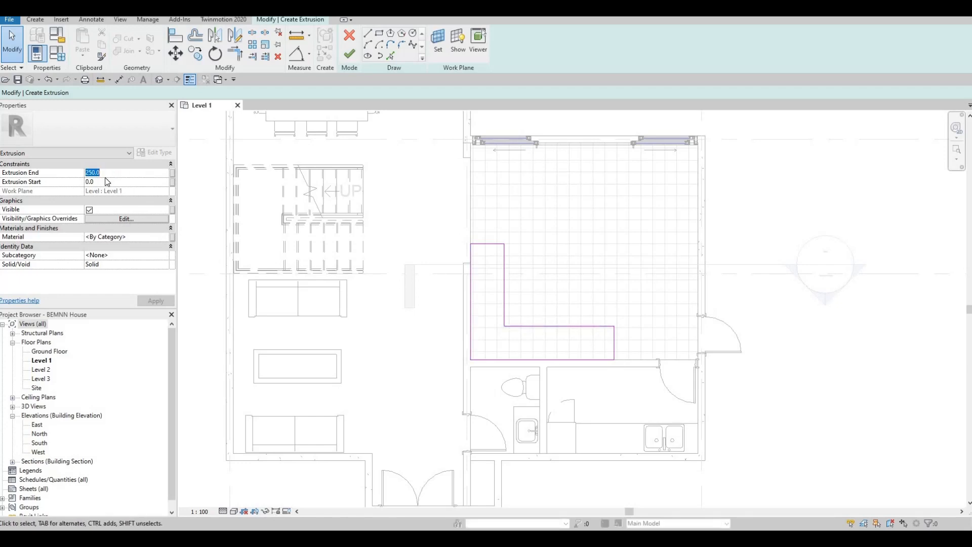
pyautogui.write('900')
pyautogui.press('Return')
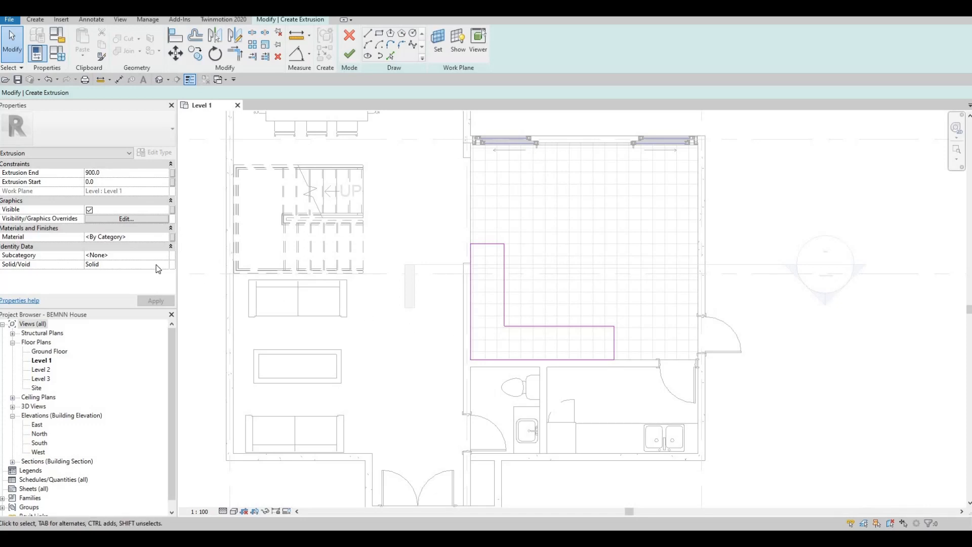
# Assign Birch - Semigloss from AEC Materials > Wood, then finish the extrusion and in-place model
pyautogui.click(167, 237)
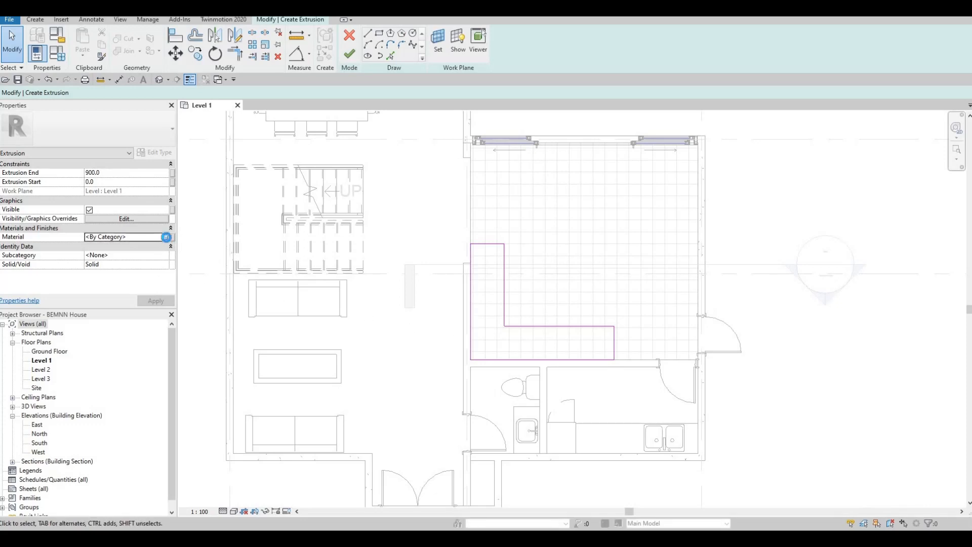
pyautogui.click(165, 237)
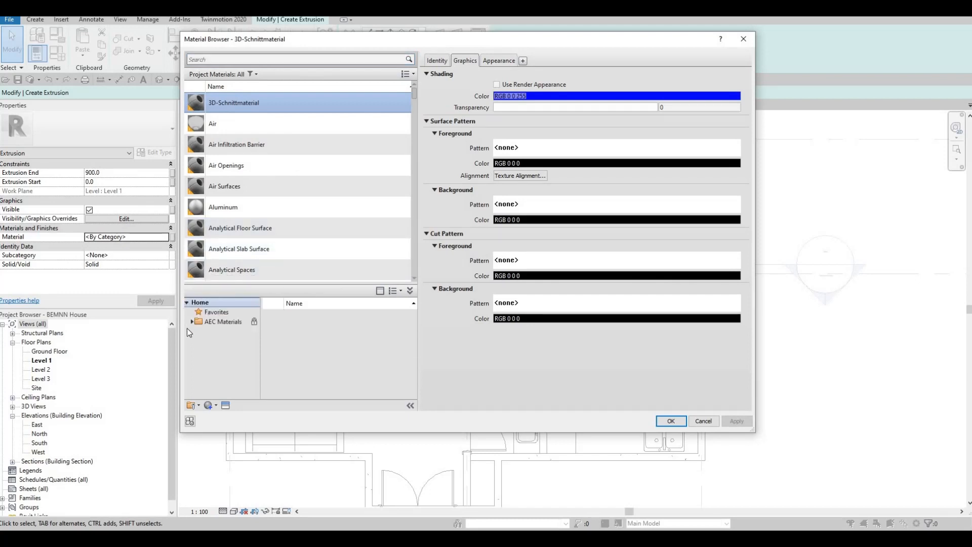
pyautogui.click(192, 322)
pyautogui.scroll(-3, 218, 379)
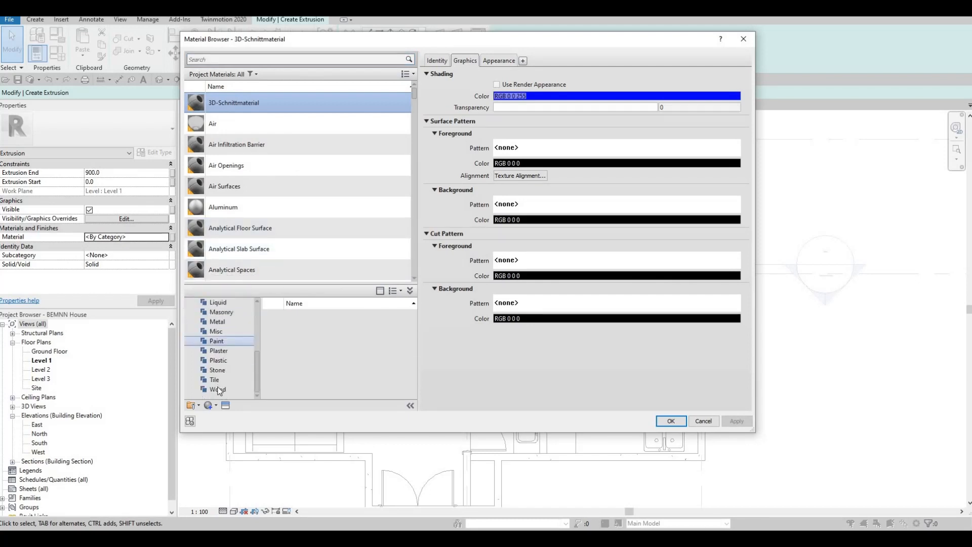
pyautogui.click(218, 390)
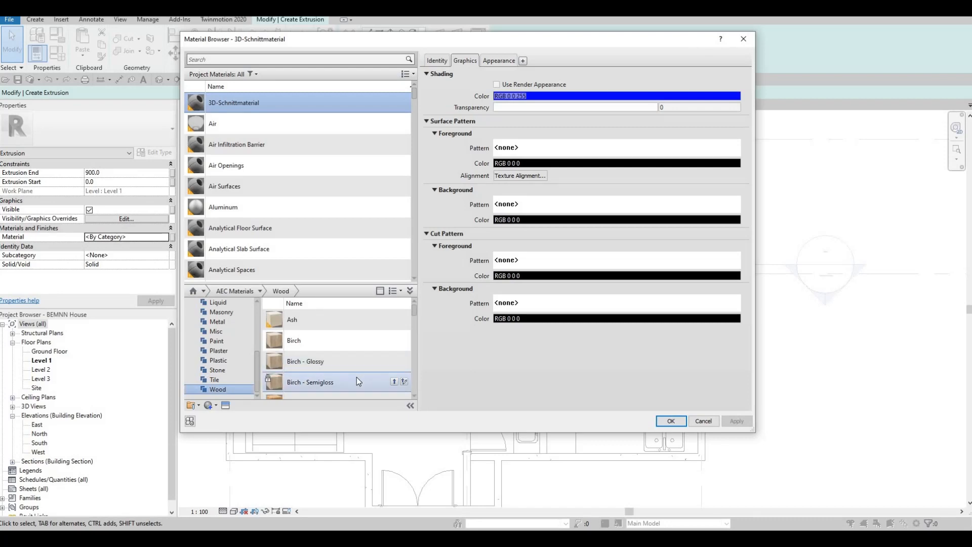
pyautogui.click(395, 381)
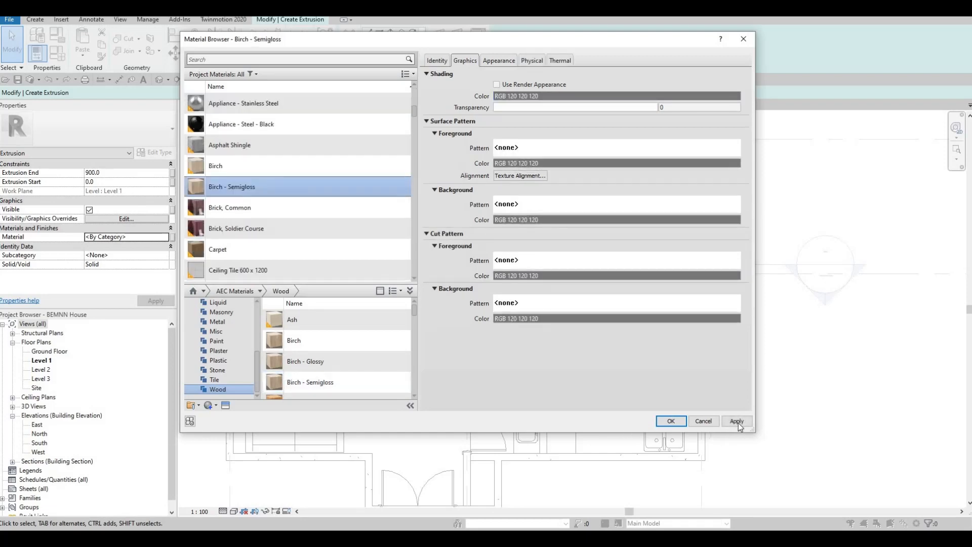
pyautogui.click(674, 421)
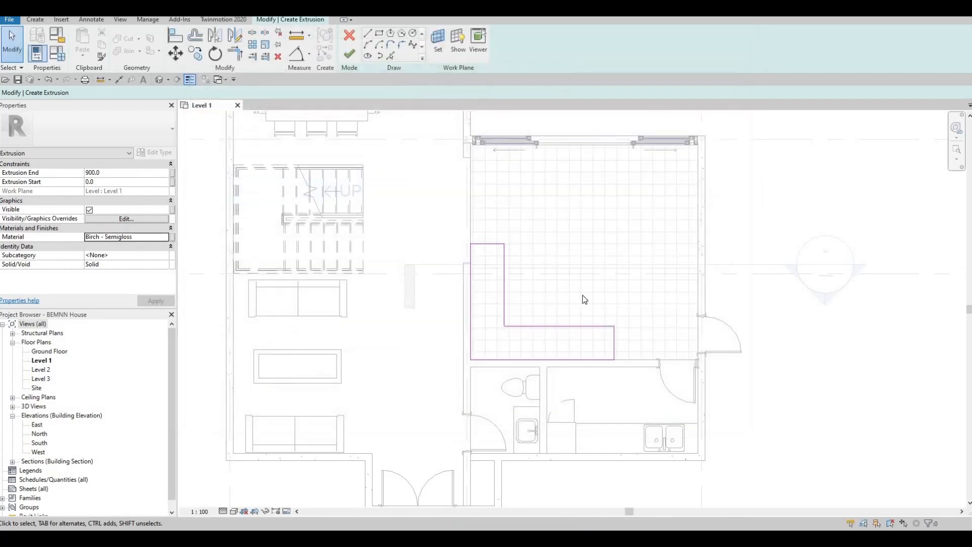
pyautogui.click(351, 55)
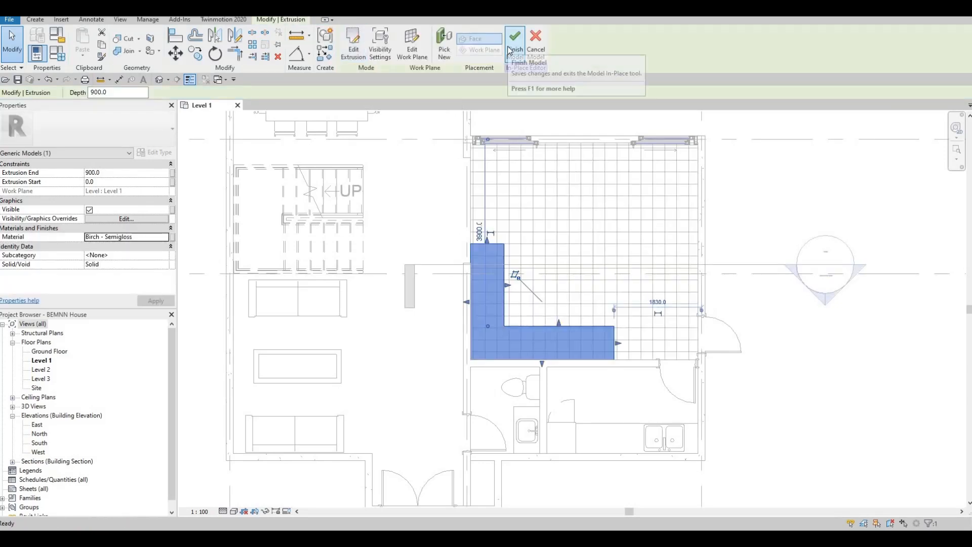
pyautogui.click(511, 51)
# Select the left wall's rectangular opening and drag its ends to stretch it toward the room's top corner
pyautogui.scroll(3, 454, 287)
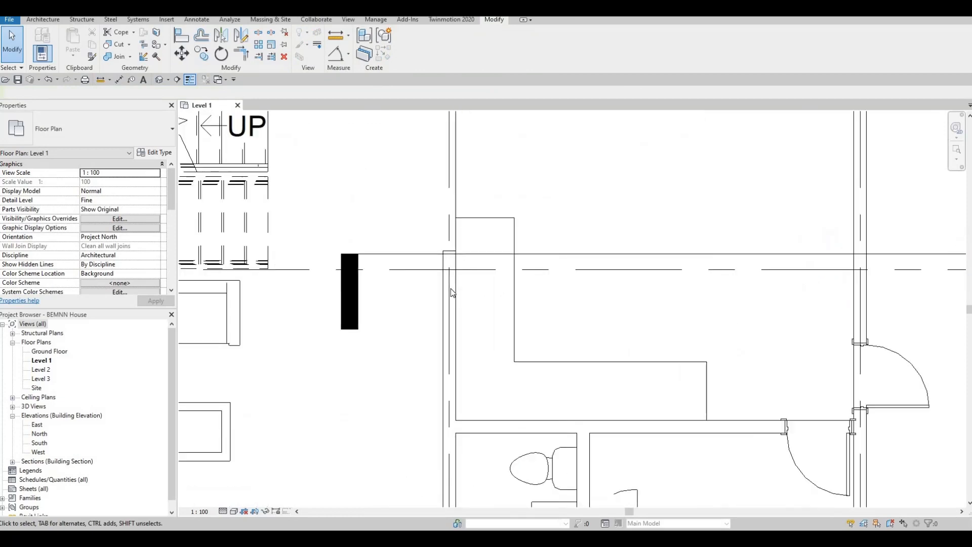
pyautogui.press('Escape')
pyautogui.click(449, 264)
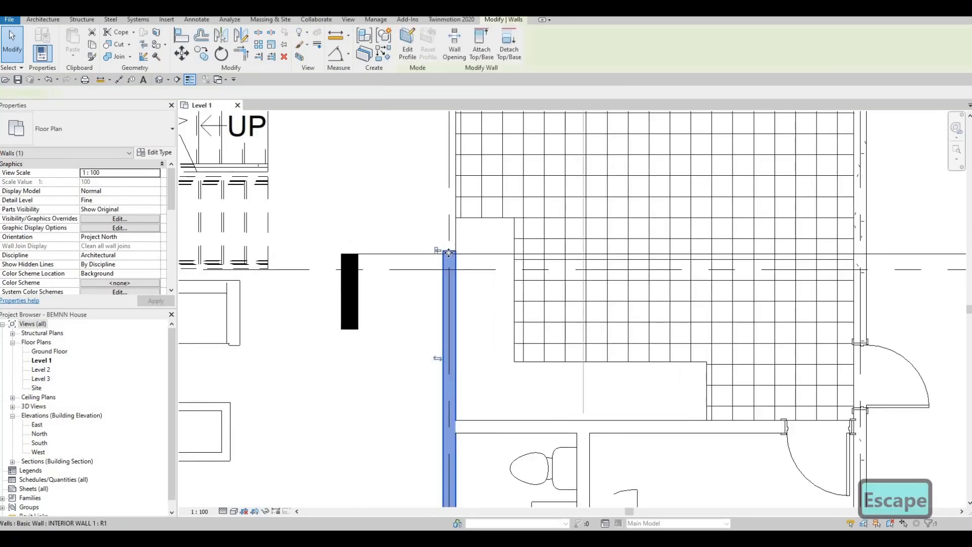
pyautogui.scroll(-2, 445, 254)
pyautogui.press('Escape')
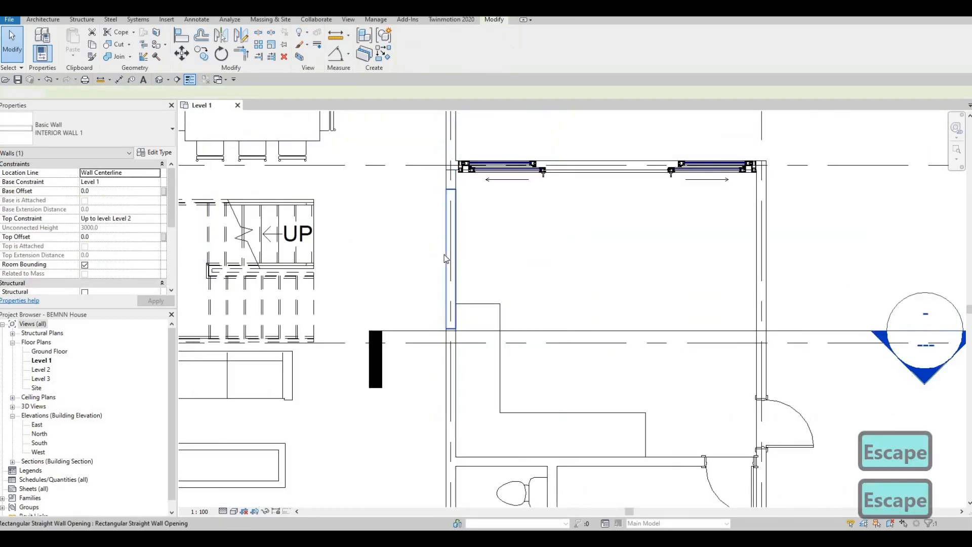
pyautogui.click(445, 254)
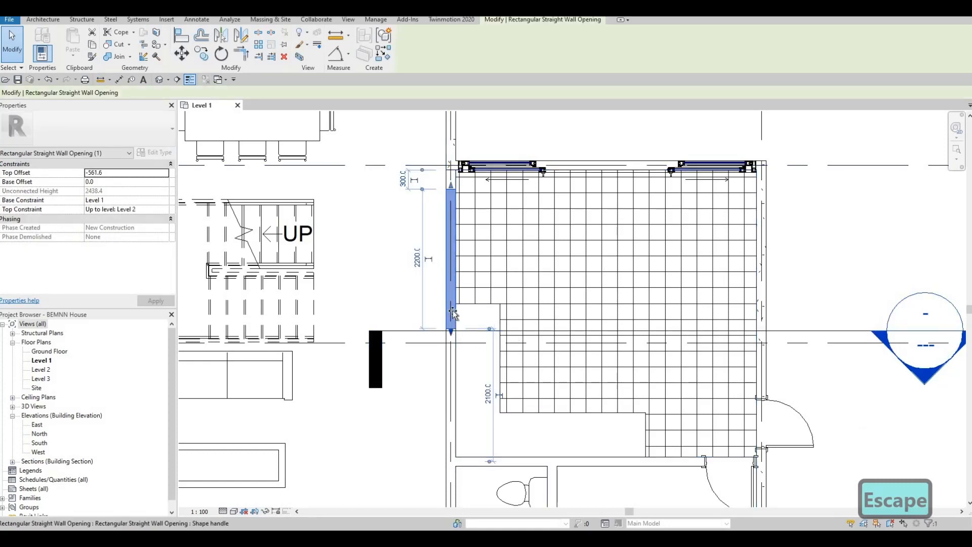
pyautogui.moveTo(455, 296)
pyautogui.mouseDown()
pyautogui.moveTo(455, 305)
pyautogui.moveTo(455, 283)
pyautogui.mouseUp()
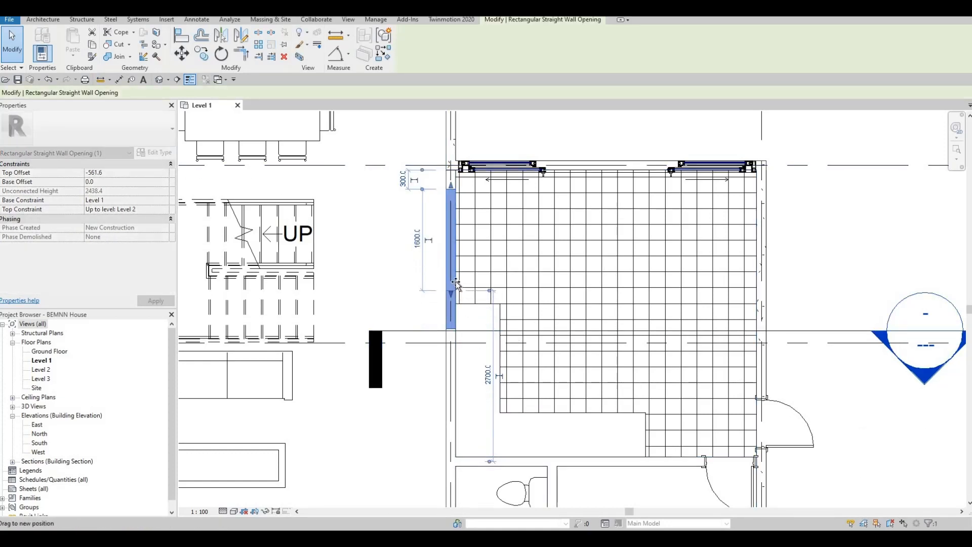
pyautogui.moveTo(478, 229); pyautogui.dragTo(477, 223)
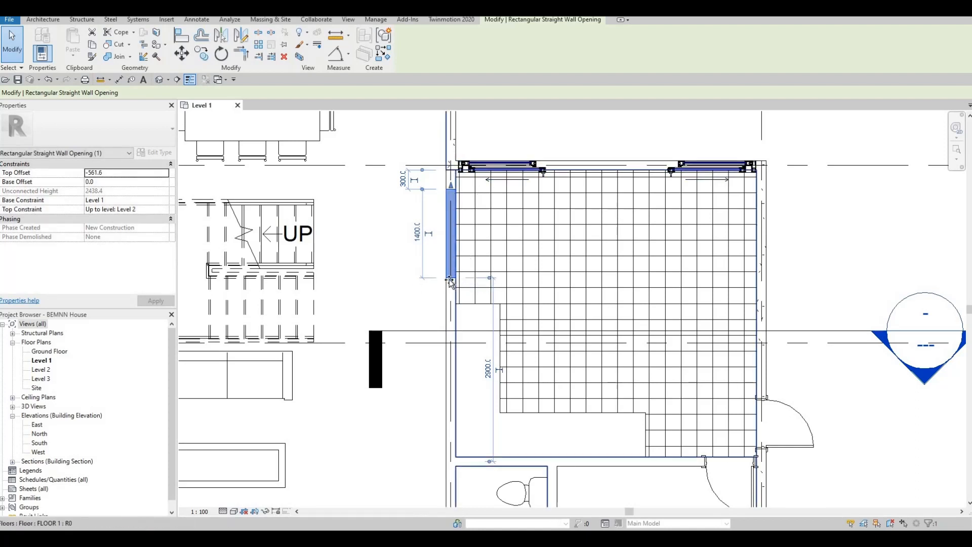
pyautogui.moveTo(450, 282); pyautogui.dragTo(449, 294)
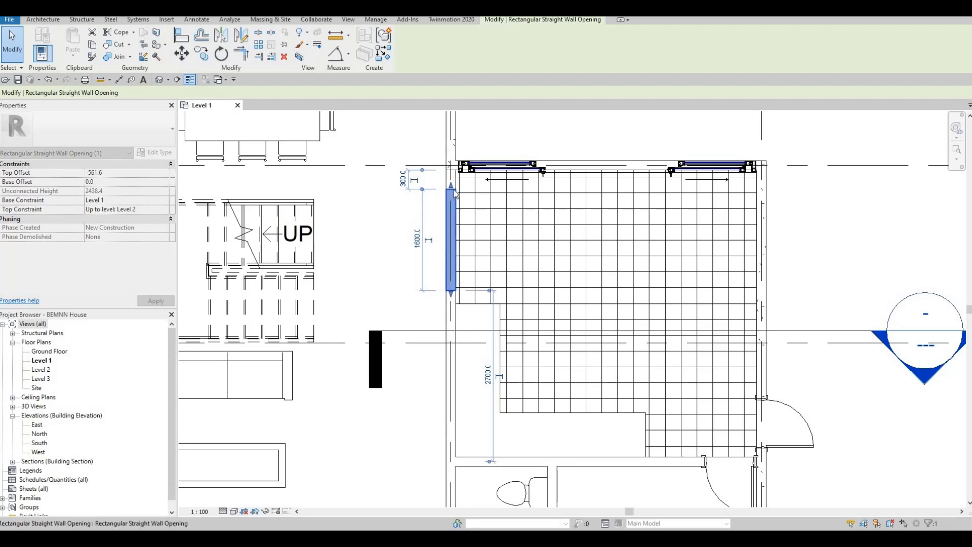
pyautogui.moveTo(451, 184); pyautogui.dragTo(451, 180)
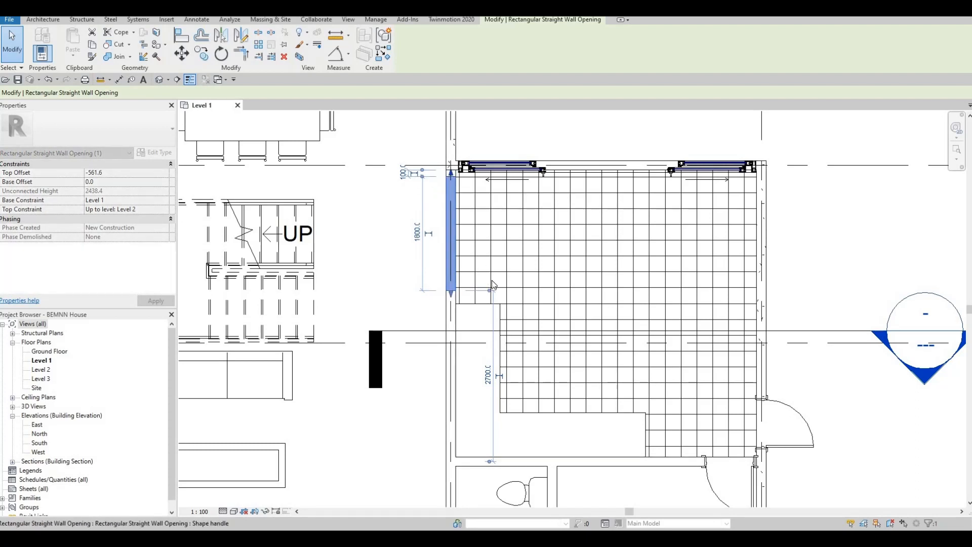
pyautogui.press('Escape')
# Reposition the opening's top end to sit 140 from the wall corner
pyautogui.moveTo(452, 323); pyautogui.dragTo(486, 302, button='middle')
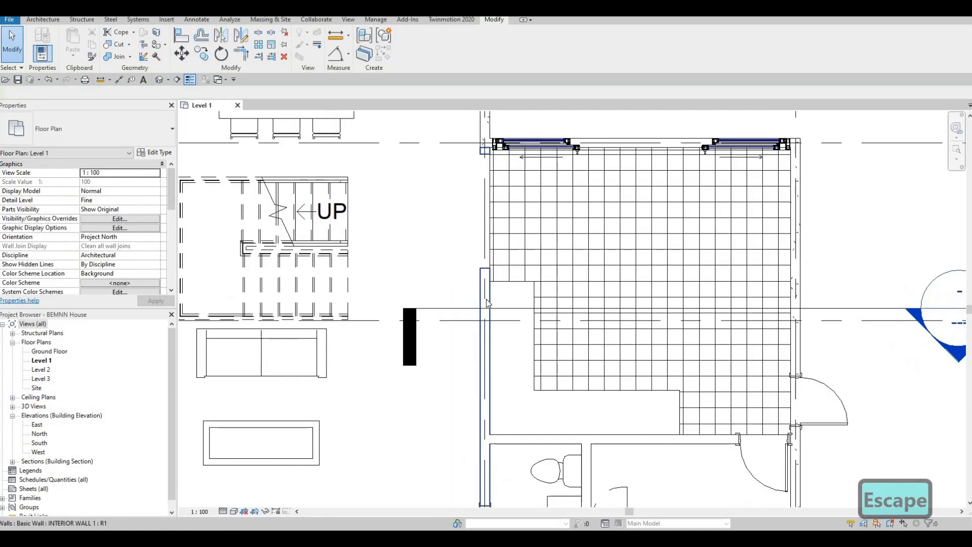
pyautogui.scroll(-3, 491, 331)
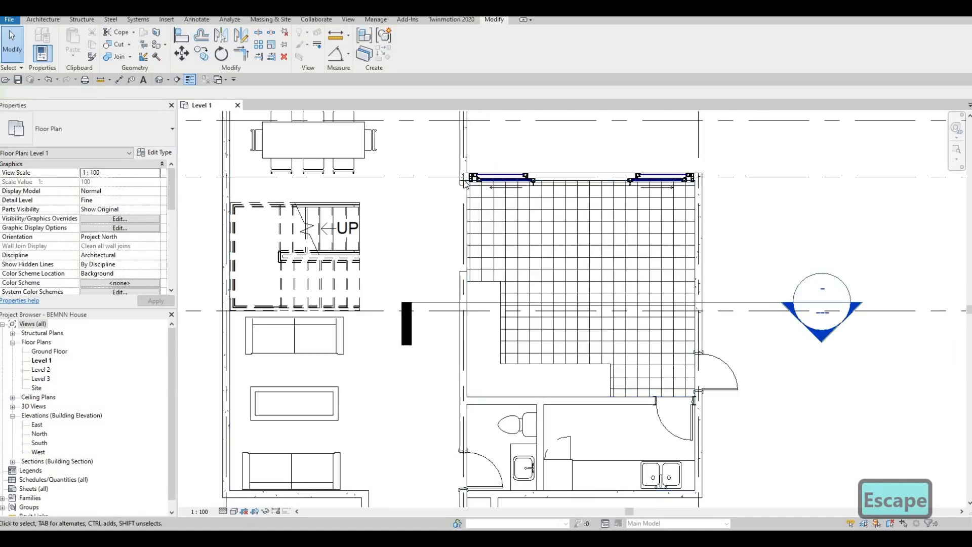
pyautogui.scroll(6, 466, 189)
pyautogui.click(466, 188)
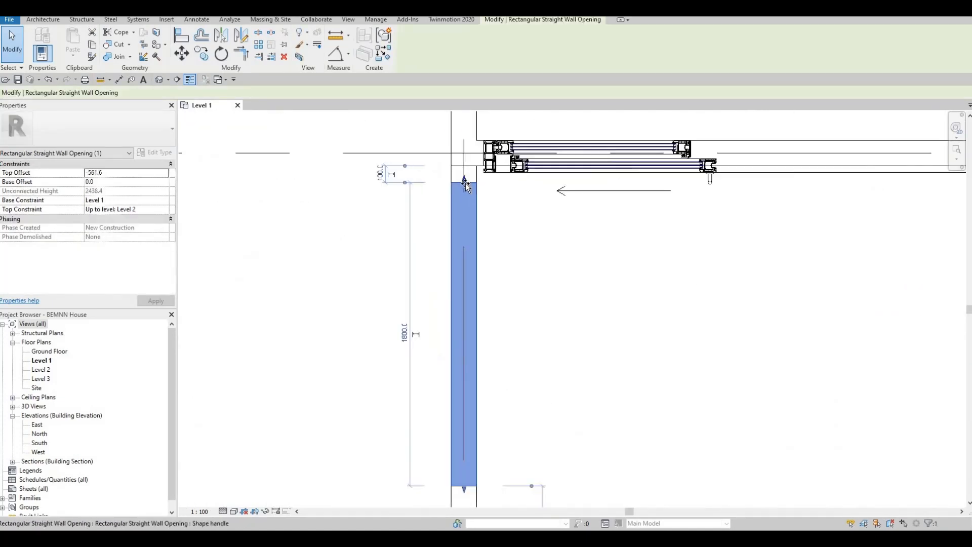
pyautogui.moveTo(466, 190); pyautogui.dragTo(466, 194)
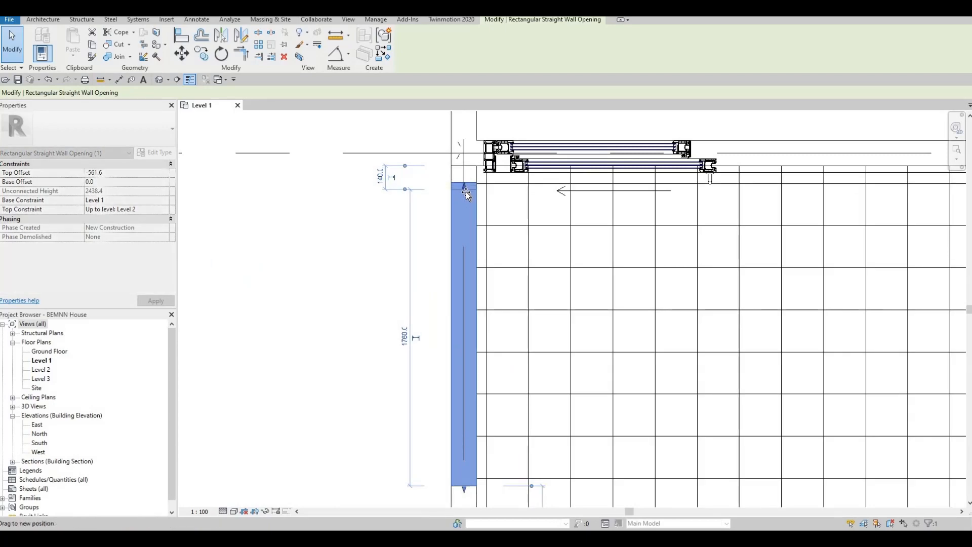
pyautogui.press('Escape')
pyautogui.scroll(-5, 494, 278)
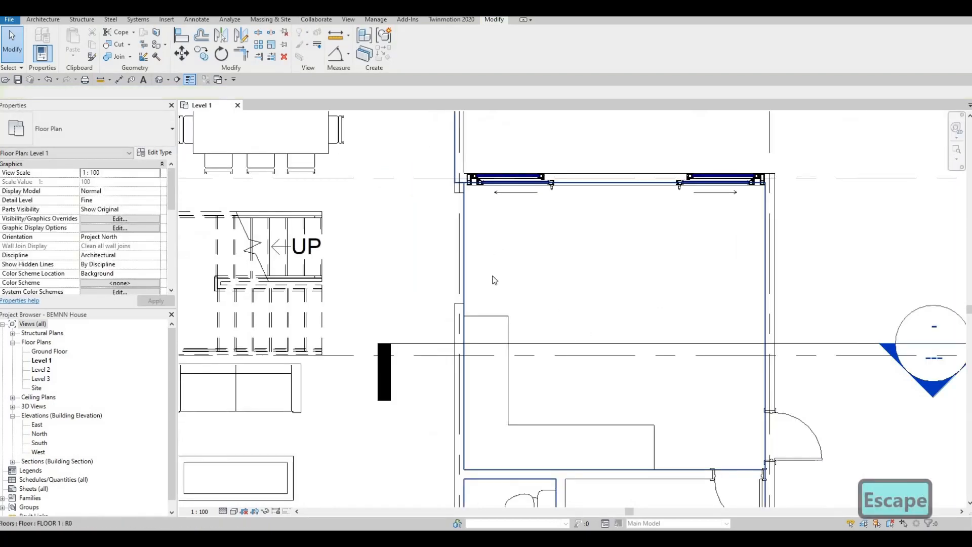
# Zoom into the 3D view and select the L-shaped counter generic model
pyautogui.scroll(4, 536, 303)
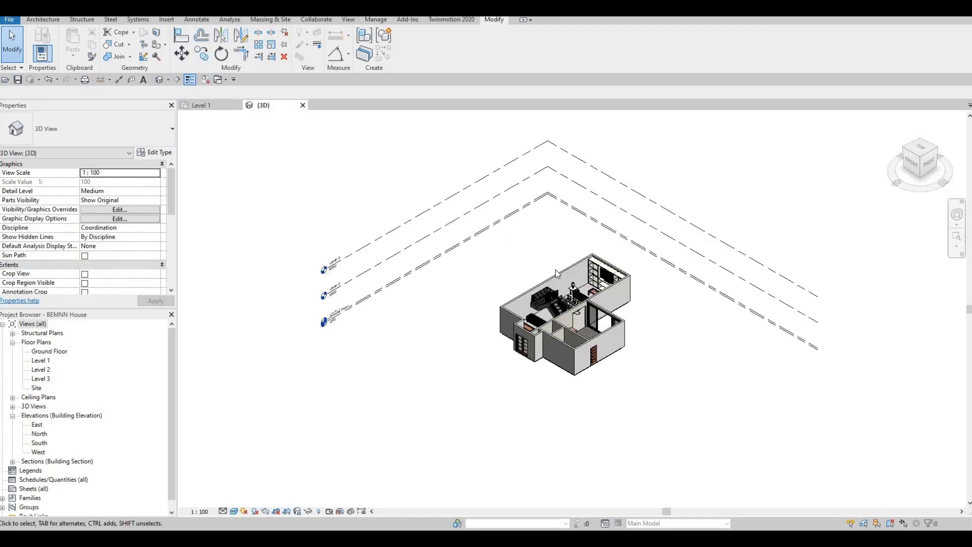
pyautogui.scroll(6, 587, 325)
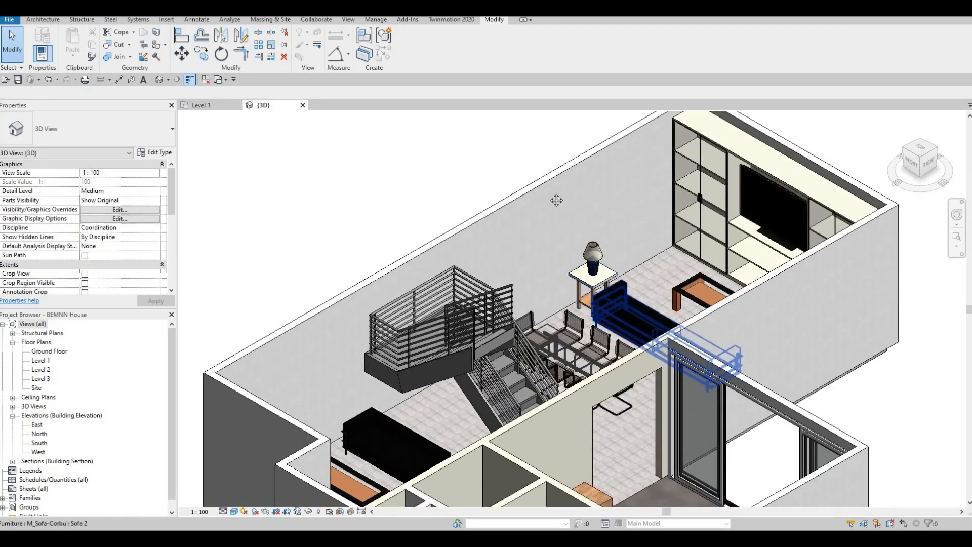
pyautogui.keyDown('shift'); pyautogui.moveTo(577, 329); pyautogui.dragTo(466, 199, button='middle'); pyautogui.keyUp('shift')
pyautogui.scroll(3, 429, 229)
pyautogui.scroll(3, 475, 244)
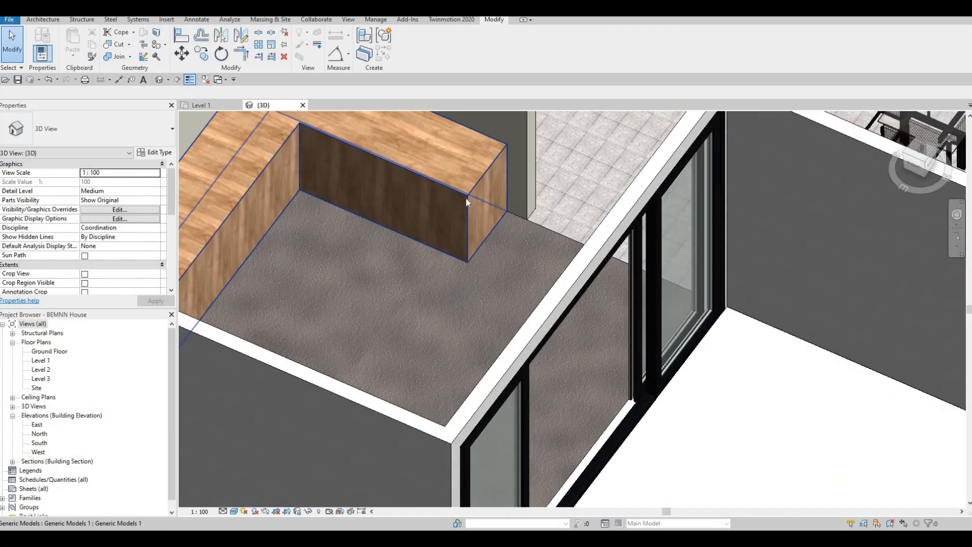
pyautogui.click(418, 227)
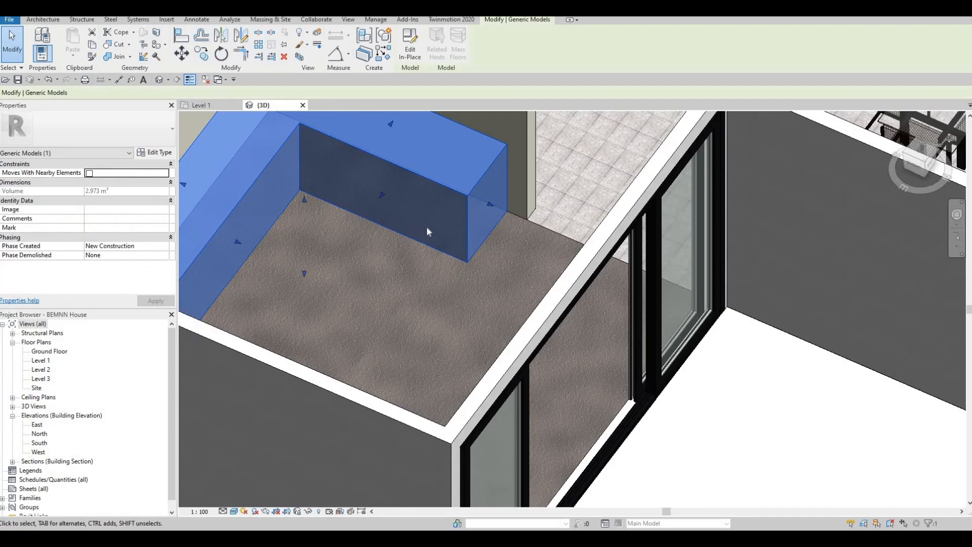
pyautogui.keyDown('shift'); pyautogui.moveTo(412, 223); pyautogui.dragTo(637, 242, button='middle'); pyautogui.keyUp('shift')
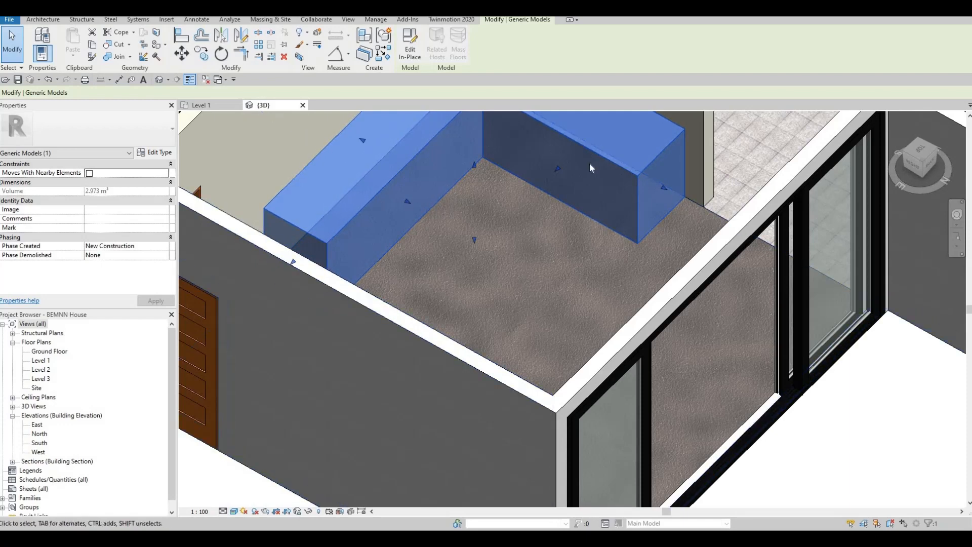
# Orbit around the counter from a top-down view to an isometric view of the kitchen
pyautogui.scroll(-2, 645, 208)
pyautogui.keyDown('shift'); pyautogui.moveTo(645, 208); pyautogui.dragTo(596, 268, button='middle'); pyautogui.keyUp('shift')
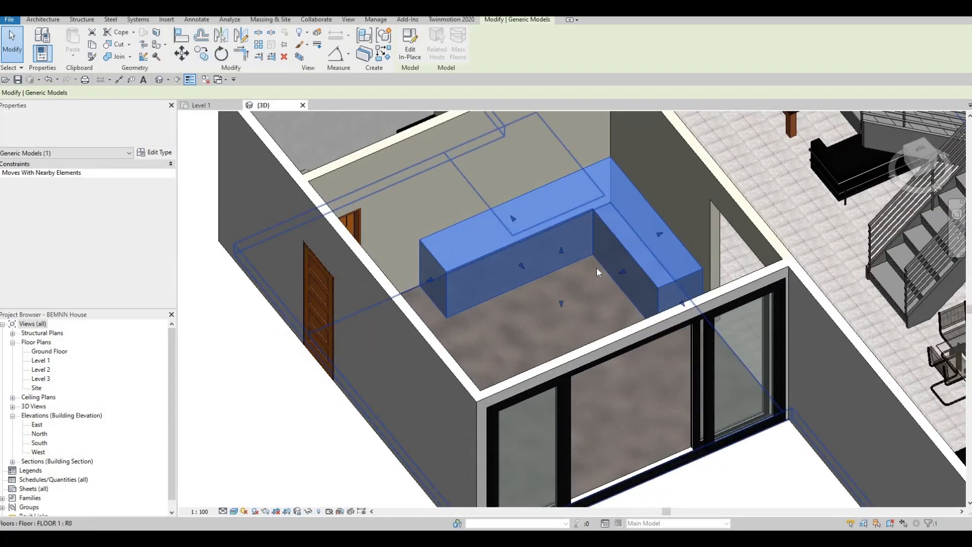
pyautogui.keyDown('shift'); pyautogui.moveTo(696, 222); pyautogui.dragTo(670, 245, button='middle'); pyautogui.keyUp('shift')
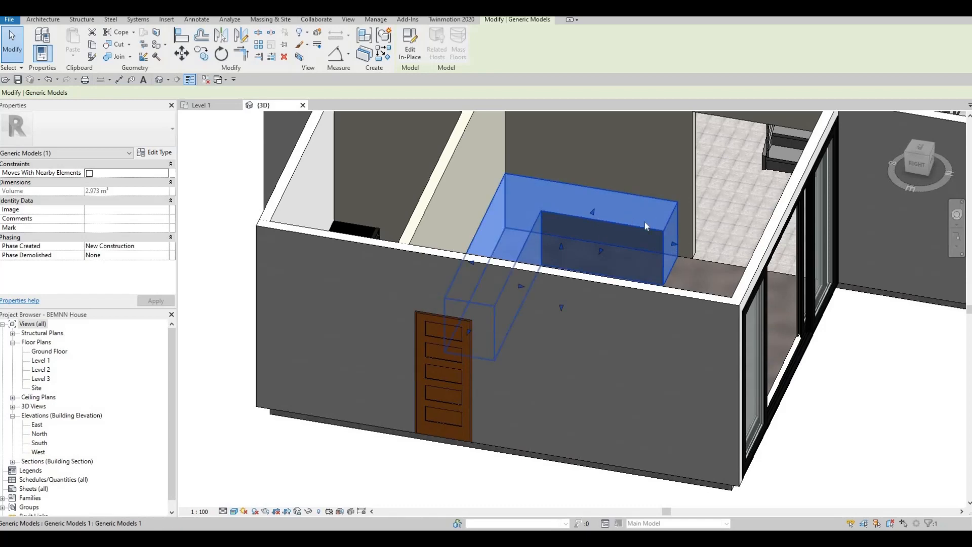
pyautogui.keyDown('shift'); pyautogui.moveTo(527, 275); pyautogui.dragTo(435, 217, button='middle'); pyautogui.keyUp('shift')
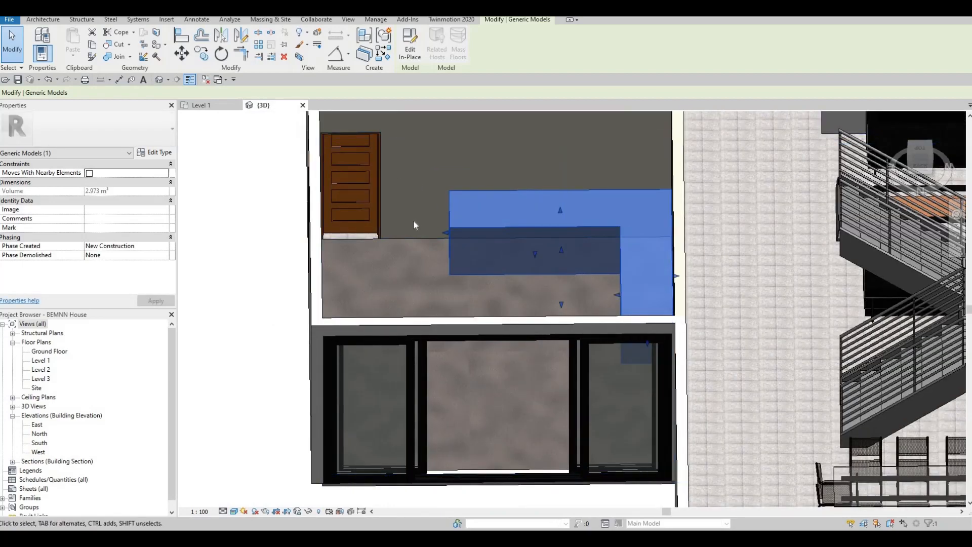
pyautogui.keyDown('shift'); pyautogui.moveTo(641, 256); pyautogui.dragTo(653, 188, button='middle'); pyautogui.keyUp('shift')
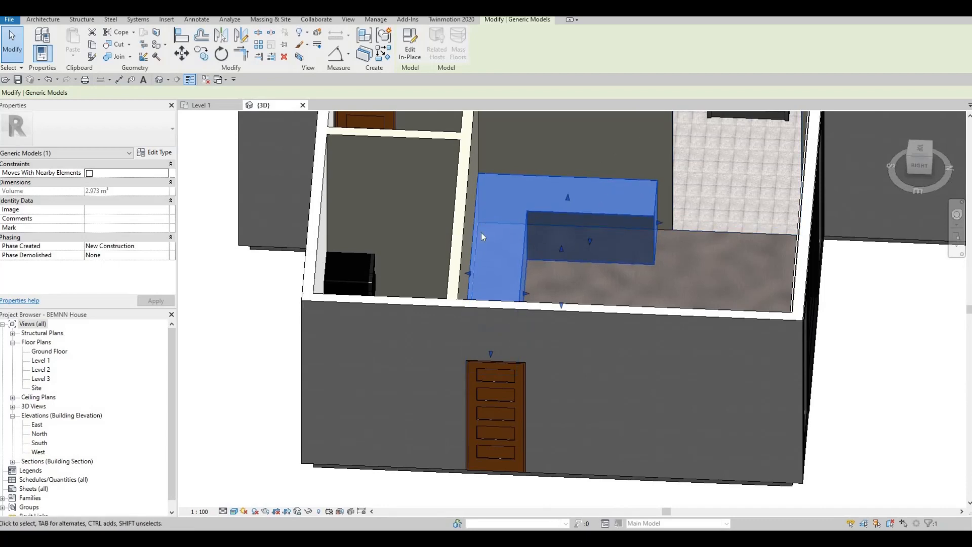
pyautogui.keyDown('shift'); pyautogui.moveTo(627, 241); pyautogui.dragTo(567, 261, button='middle'); pyautogui.keyUp('shift')
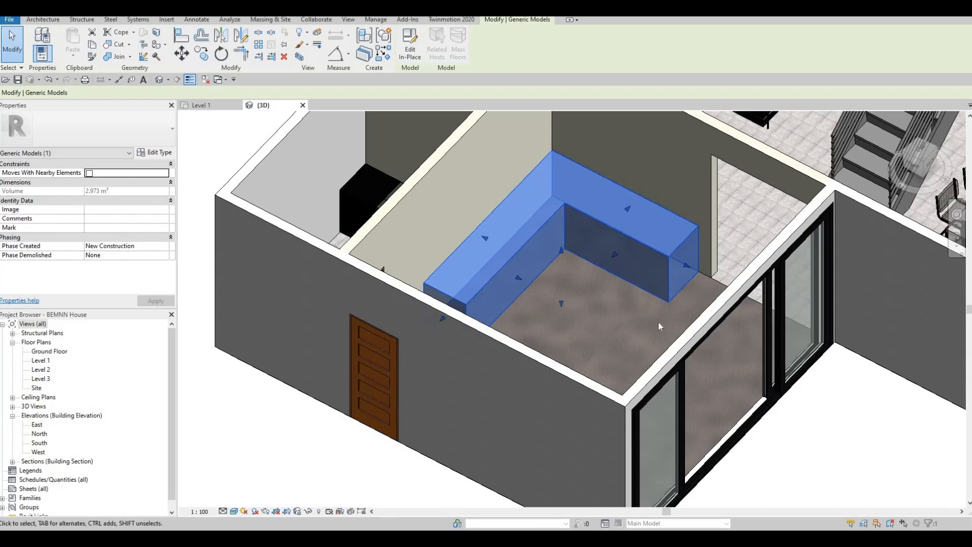
pyautogui.keyDown('shift'); pyautogui.moveTo(658, 322); pyautogui.dragTo(681, 223, button='middle'); pyautogui.keyUp('shift')
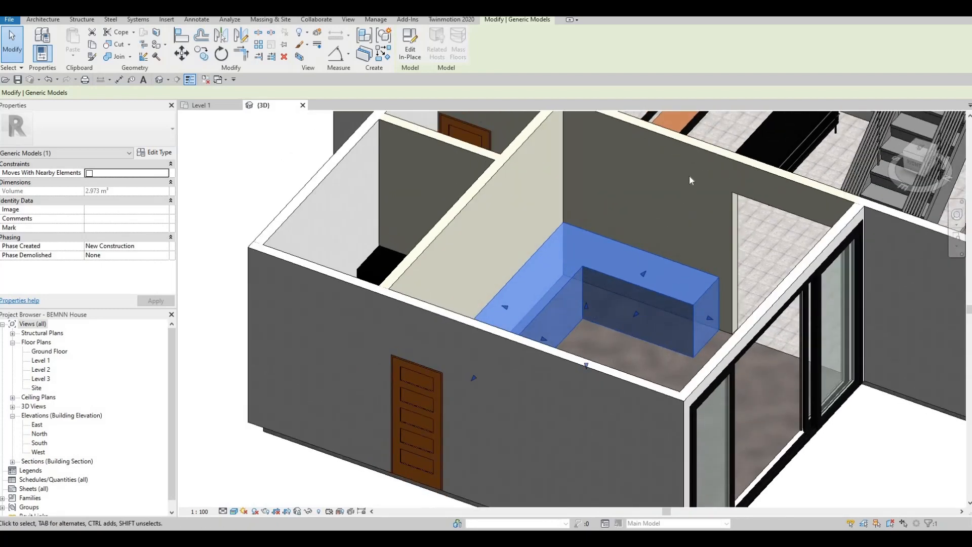
pyautogui.scroll(-2, 690, 180)
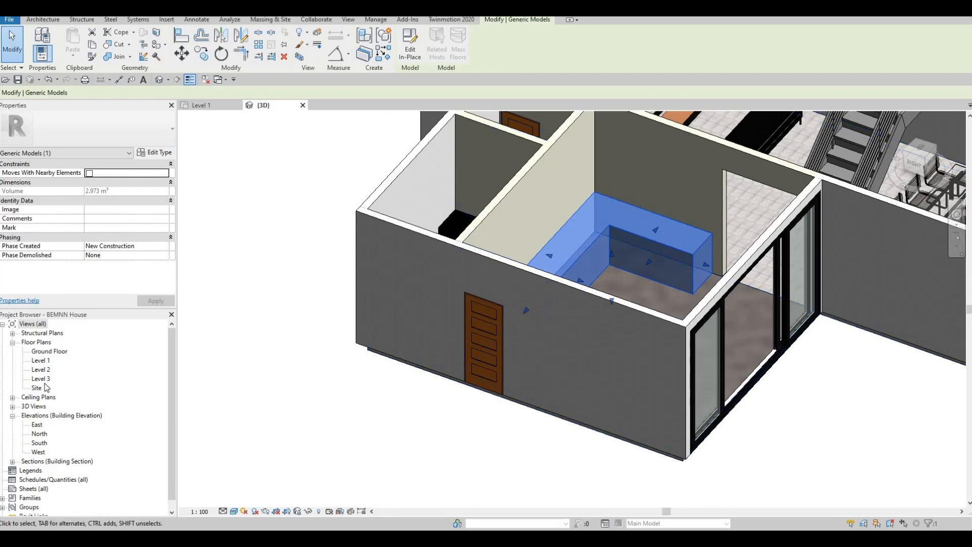
# In the Level 1 plan, drag the counter's north end down, shortening the leg to 2.439 m³
pyautogui.doubleClick(42, 362)
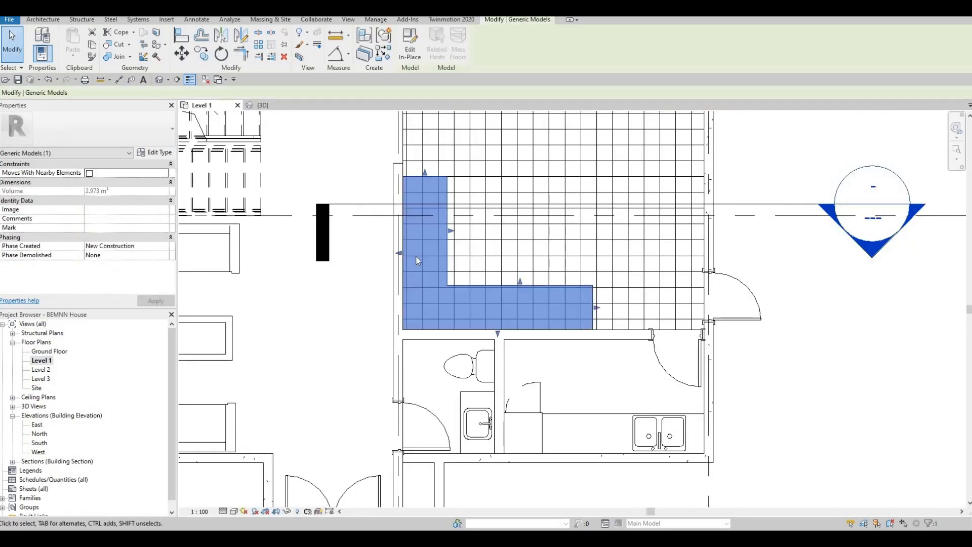
pyautogui.scroll(1, 449, 215)
pyautogui.press('Escape')
pyautogui.click(442, 254)
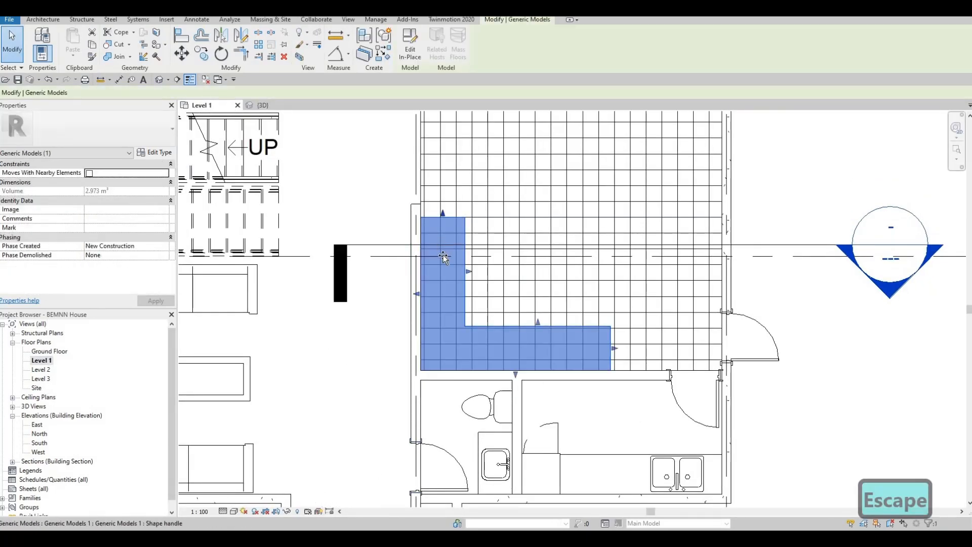
pyautogui.moveTo(443, 268); pyautogui.dragTo(438, 248)
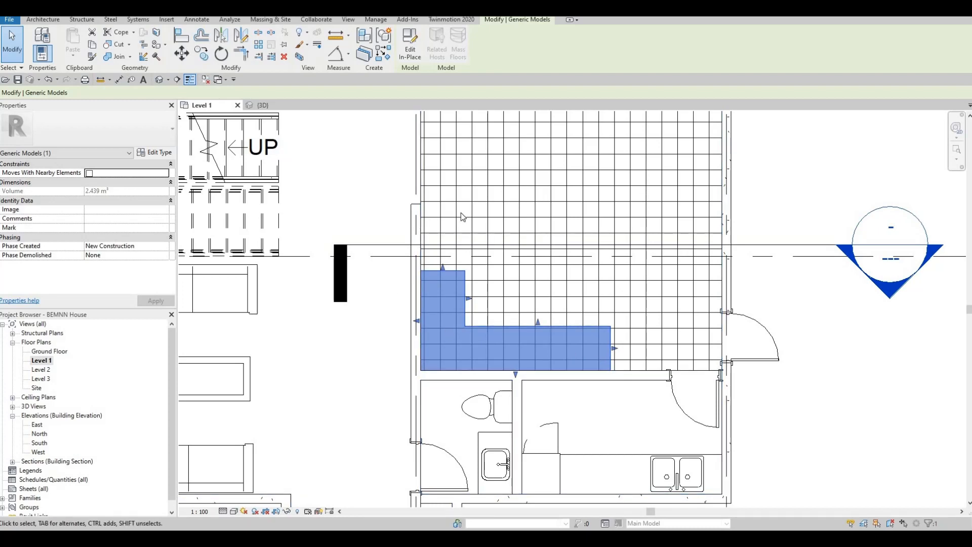
pyautogui.moveTo(516, 309); pyautogui.dragTo(539, 247, button='middle')
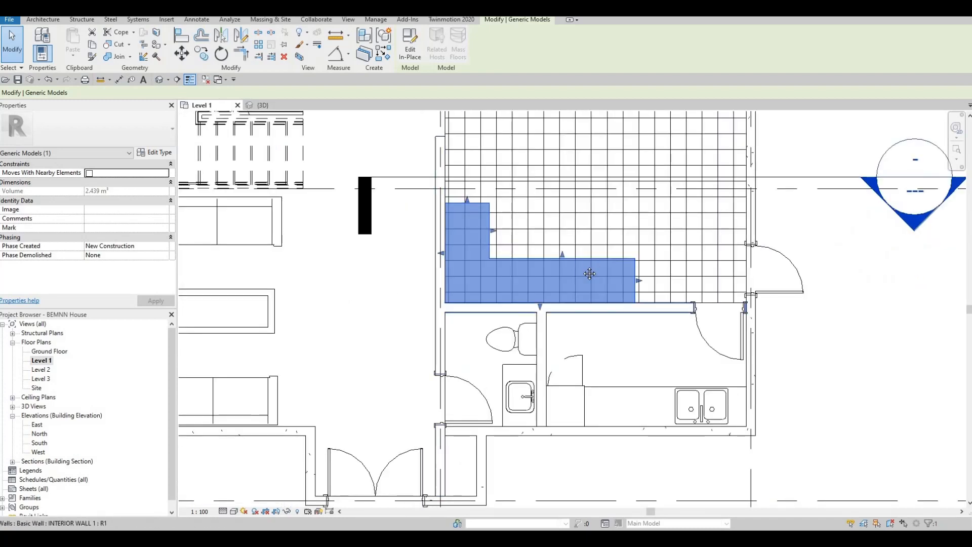
pyautogui.press('Escape')
pyautogui.press('Escape')
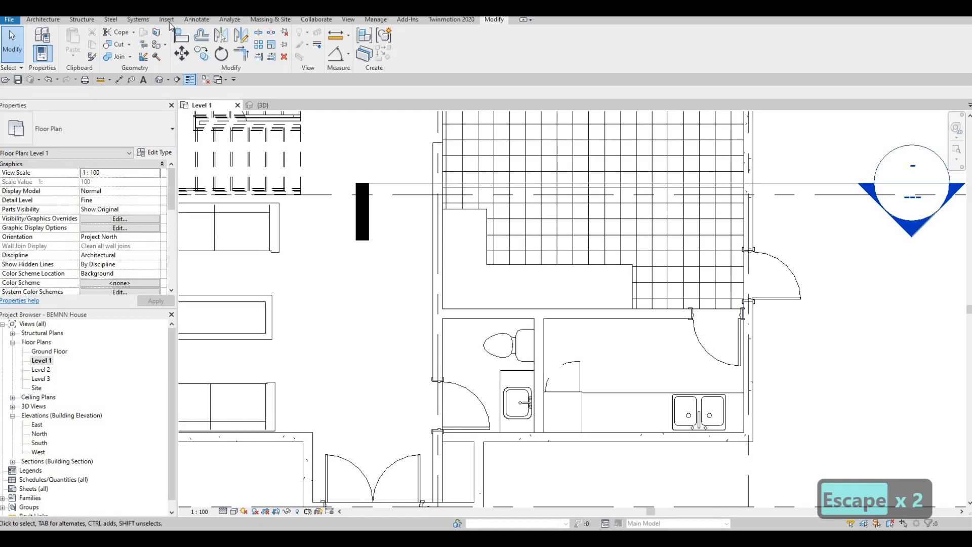
# Browse the family library to Specialty Equipment > Domestic > Mid-Range
pyautogui.click(167, 20)
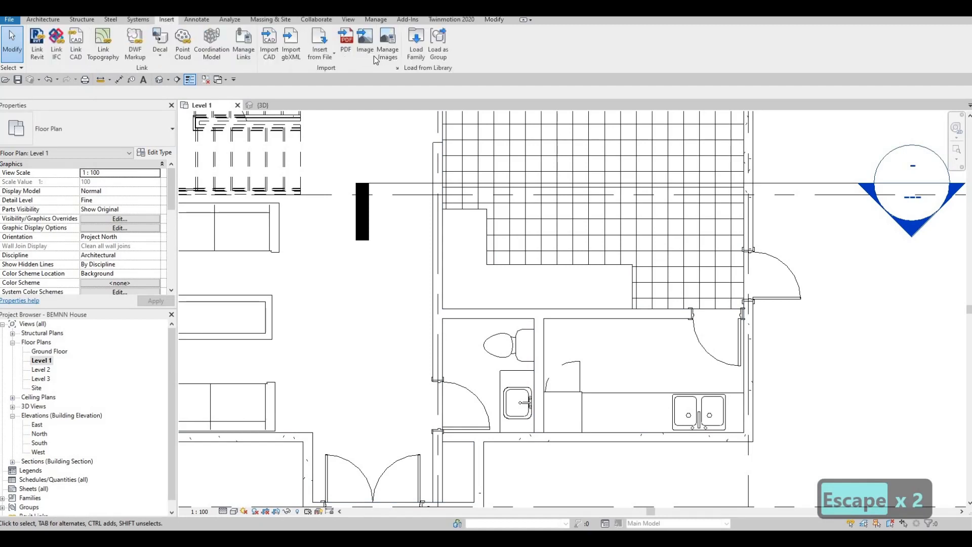
pyautogui.click(414, 53)
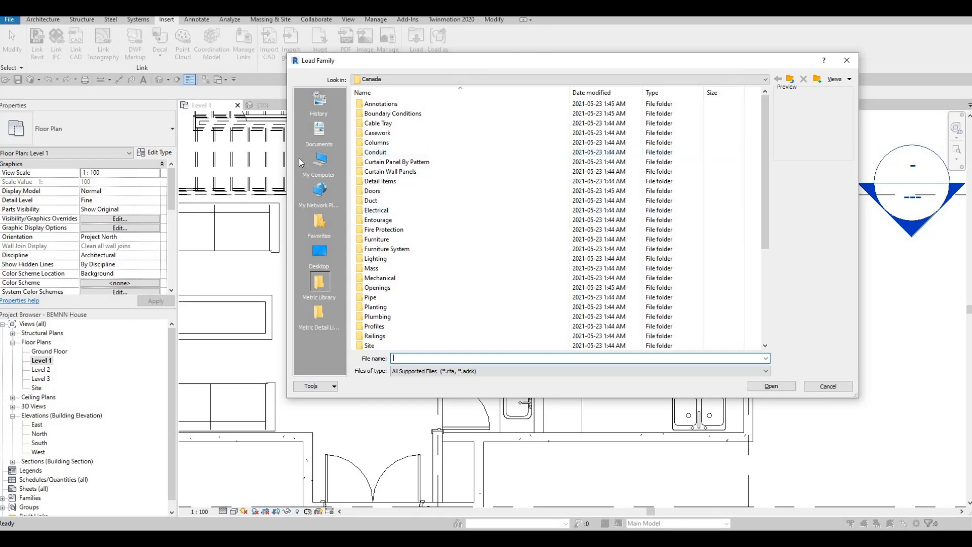
pyautogui.moveTo(365, 60); pyautogui.dragTo(329, 75)
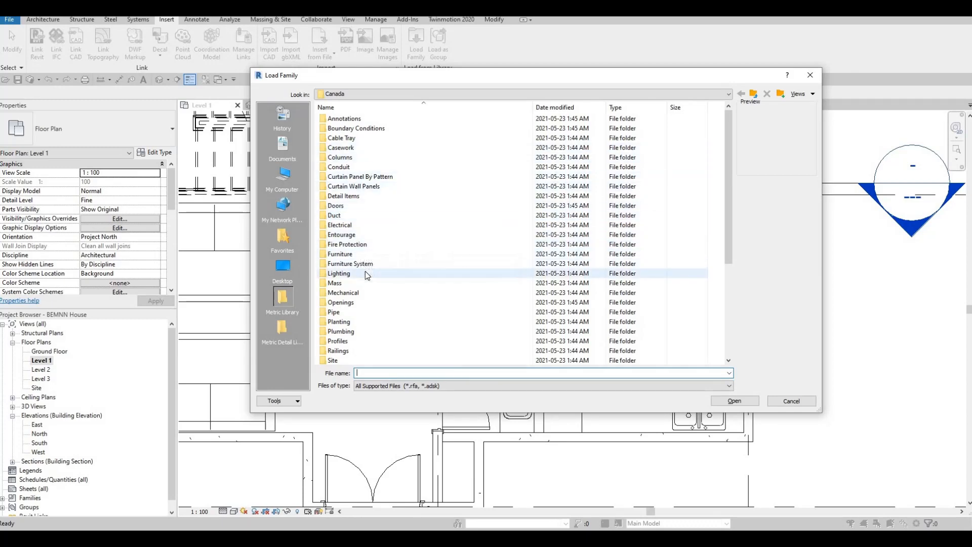
pyautogui.scroll(-2, 359, 287)
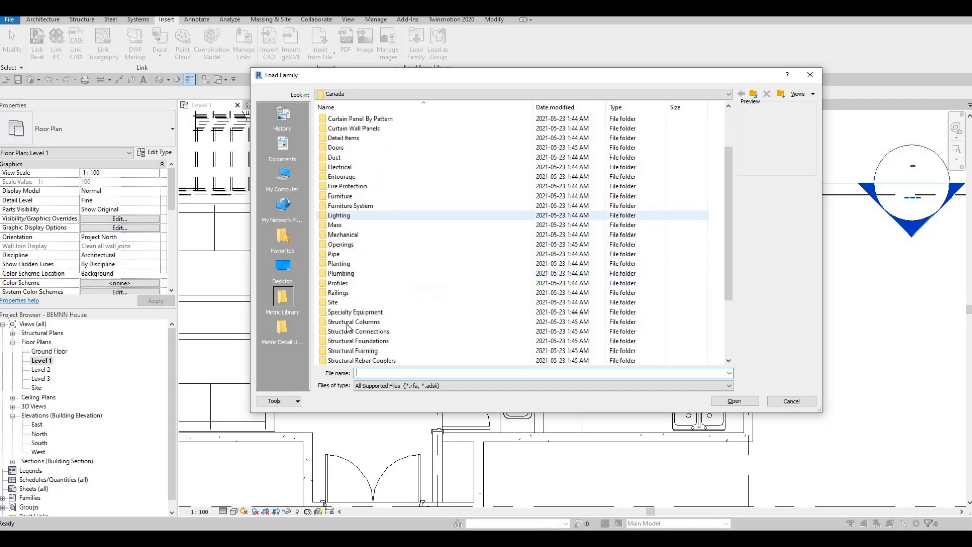
pyautogui.doubleClick(346, 312)
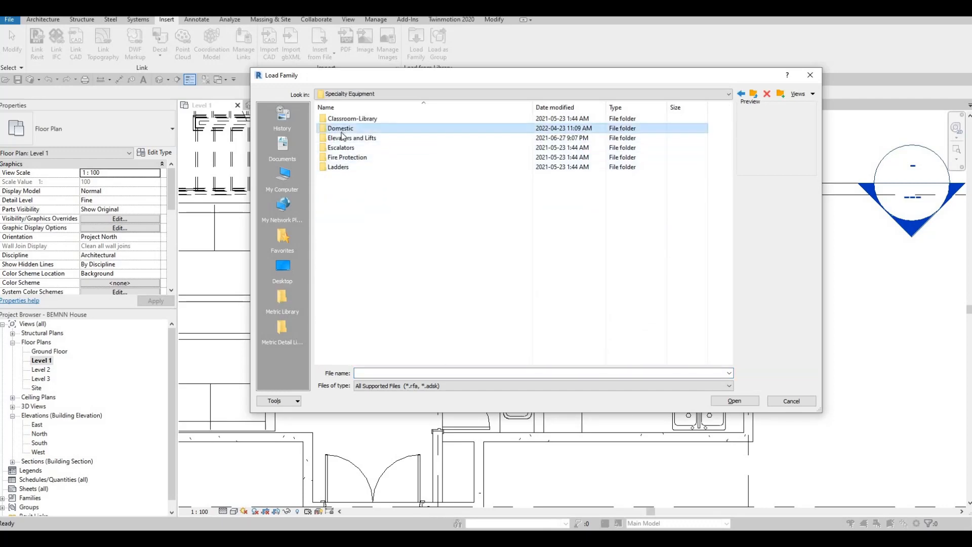
pyautogui.doubleClick(340, 128)
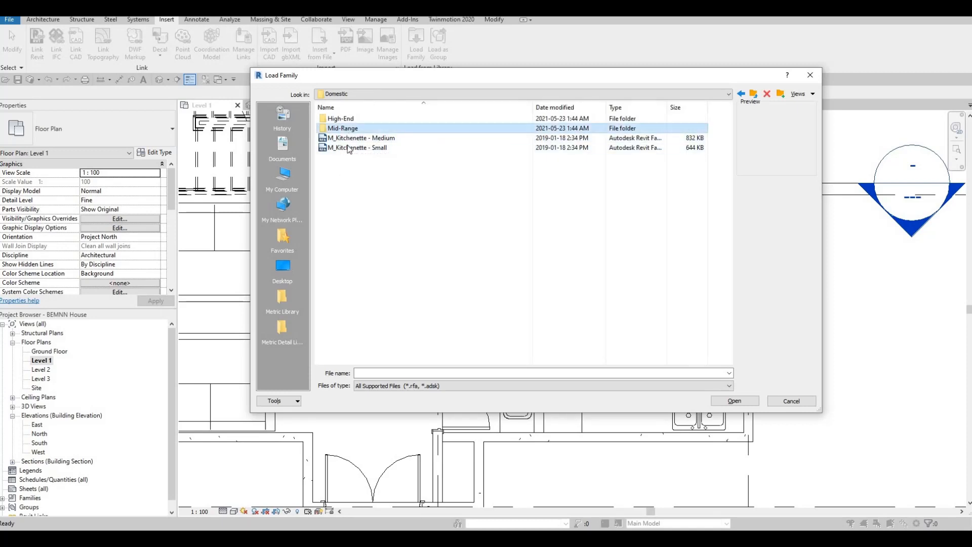
pyautogui.doubleClick(344, 129)
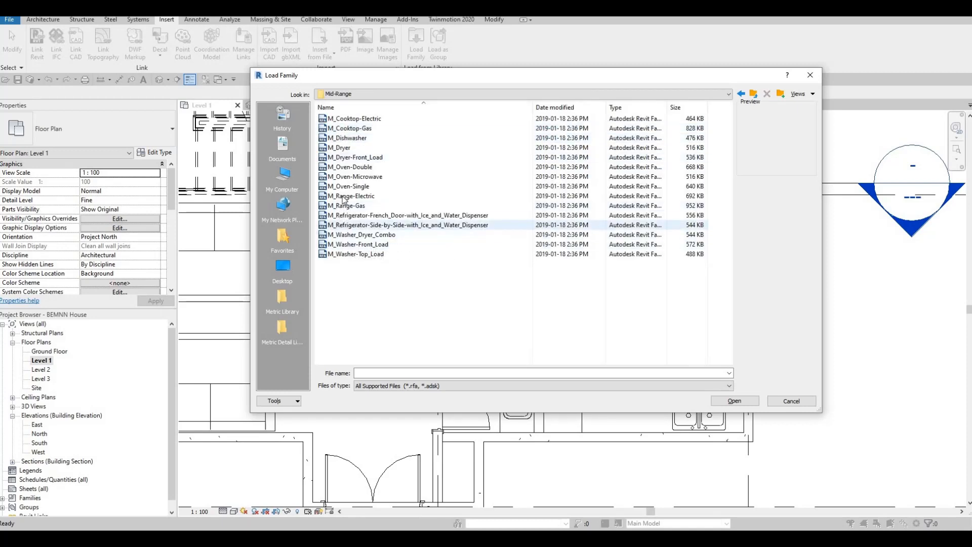
# Load the M_Refrigerator-French_Door-with_Ice_and_Water_Dispenser family
pyautogui.click(347, 215)
pyautogui.click(344, 196)
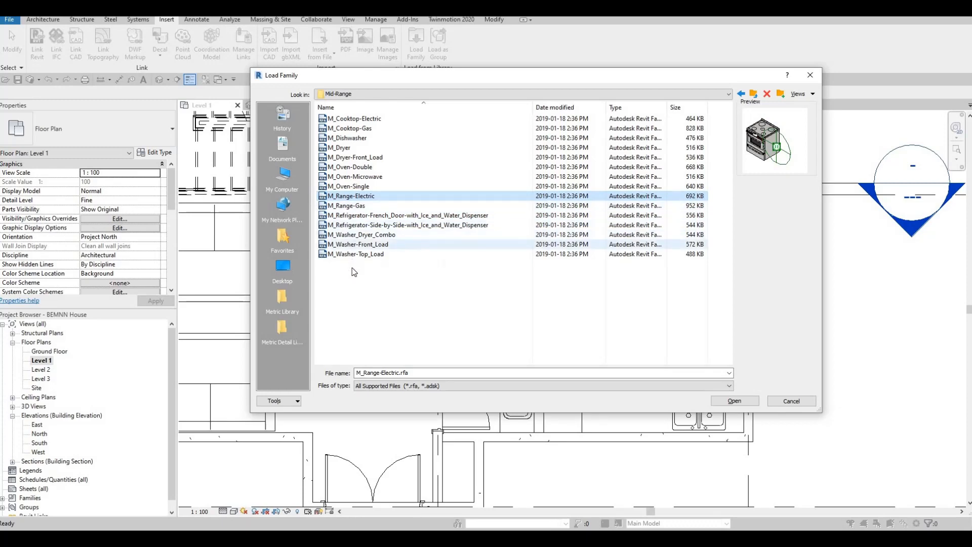
pyautogui.click(379, 235)
pyautogui.press('Up')
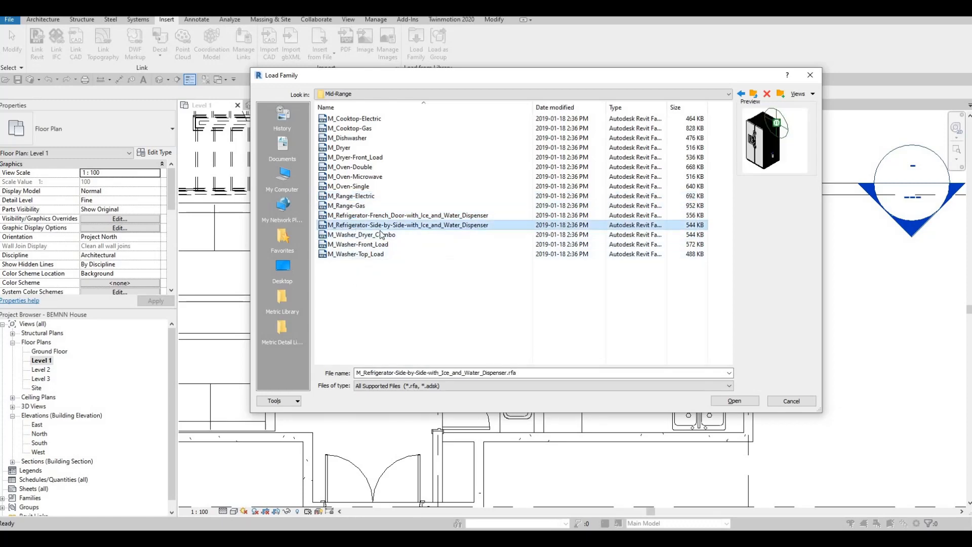
pyautogui.keyDown('ctrl'); pyautogui.click(407, 219); pyautogui.keyUp('ctrl')
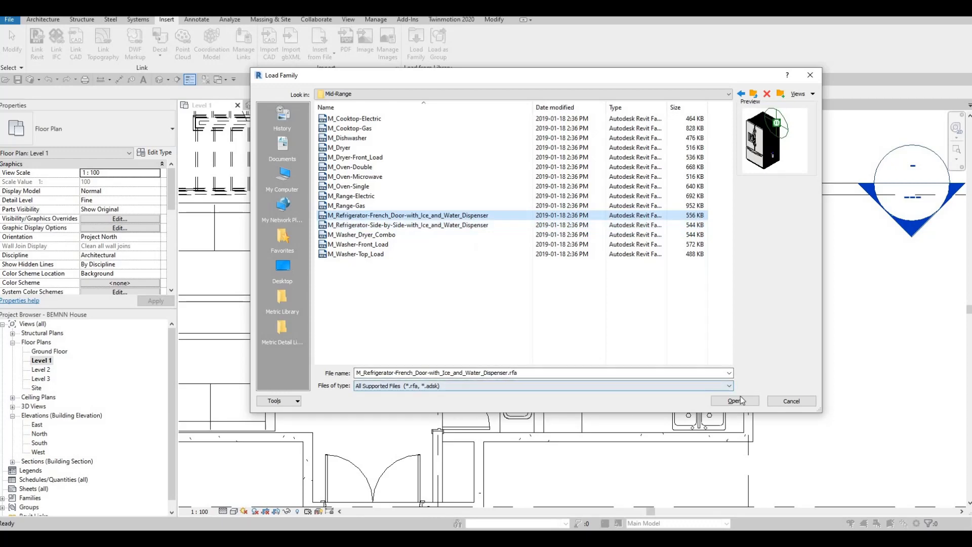
pyautogui.click(719, 401)
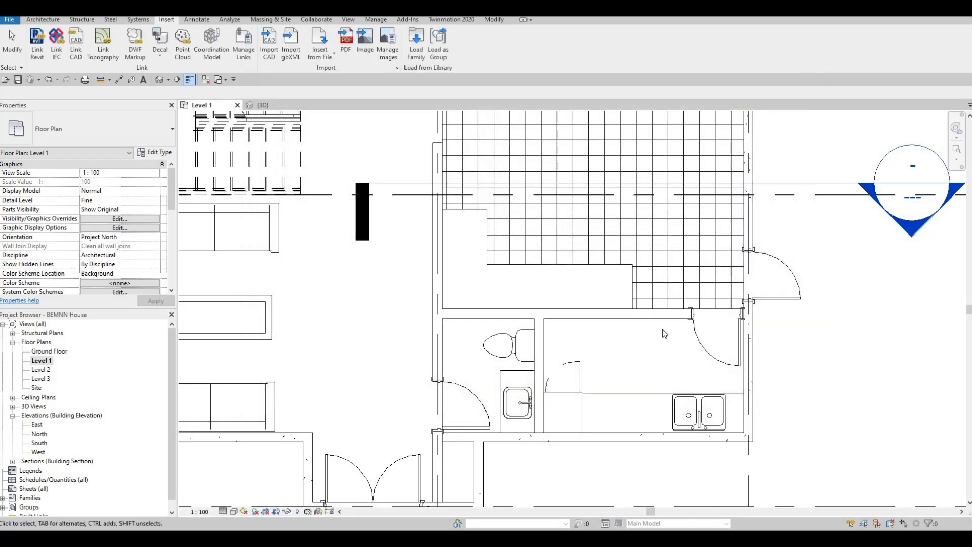
# Place the French-door refrigerator, rotated horizontally, against the kitchen's interior wall using CM
pyautogui.press('c')
pyautogui.press('m')
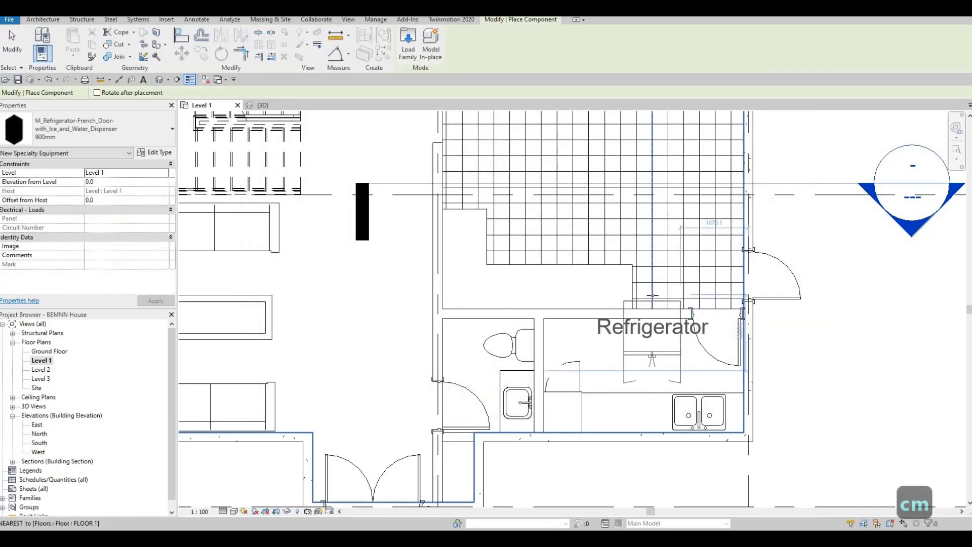
pyautogui.press('c')
pyautogui.press('m')
pyautogui.press('space')
pyautogui.press('space')
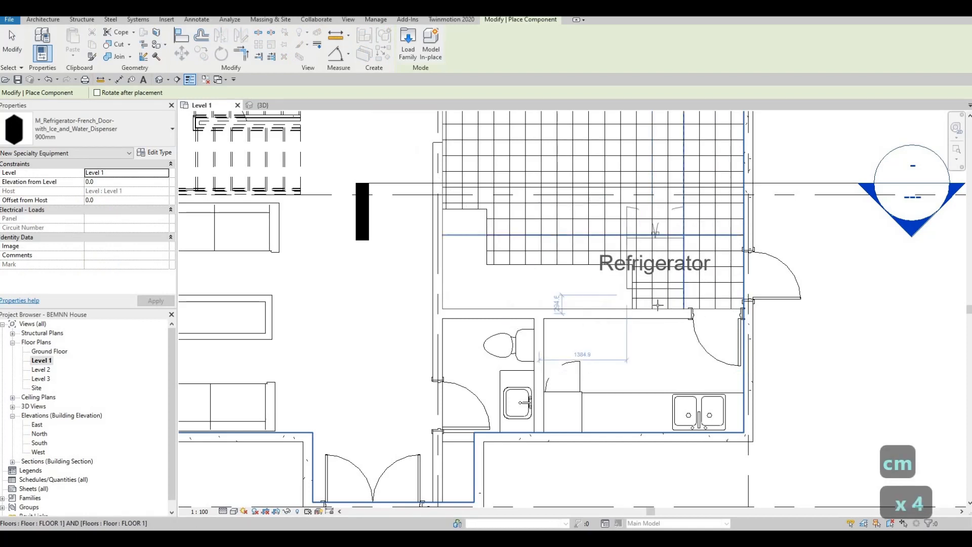
pyautogui.scroll(2, 655, 314)
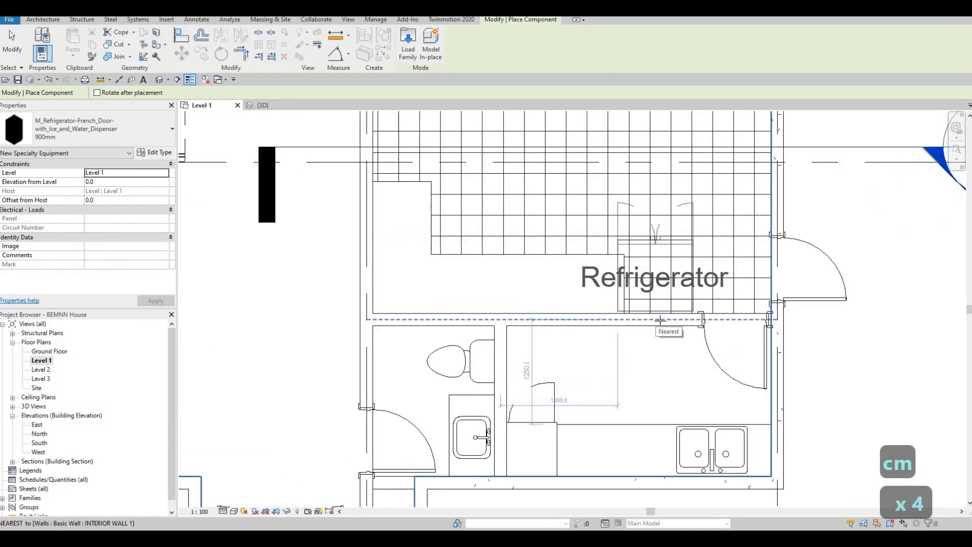
pyautogui.scroll(2, 660, 320)
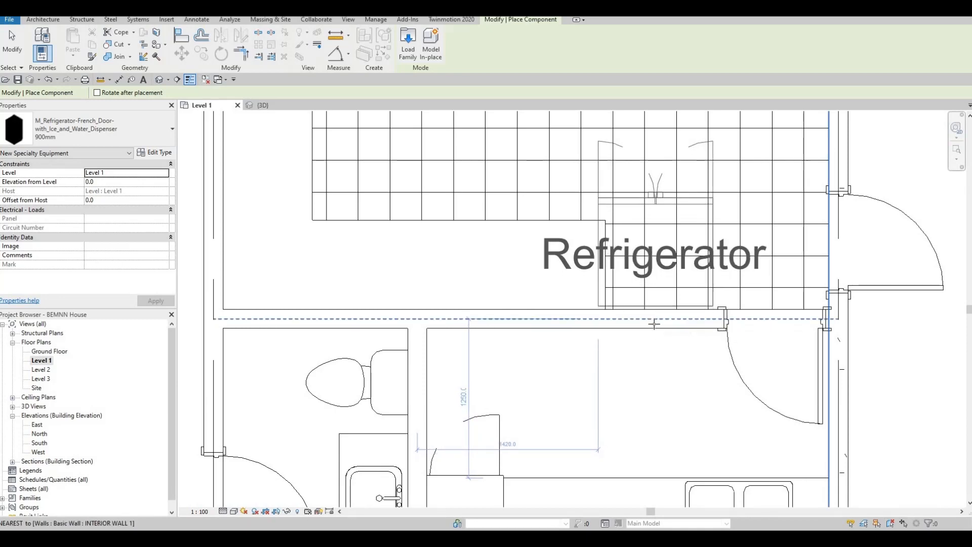
pyautogui.click(613, 300)
pyautogui.press('Escape')
pyautogui.press('Escape')
pyautogui.press('Escape')
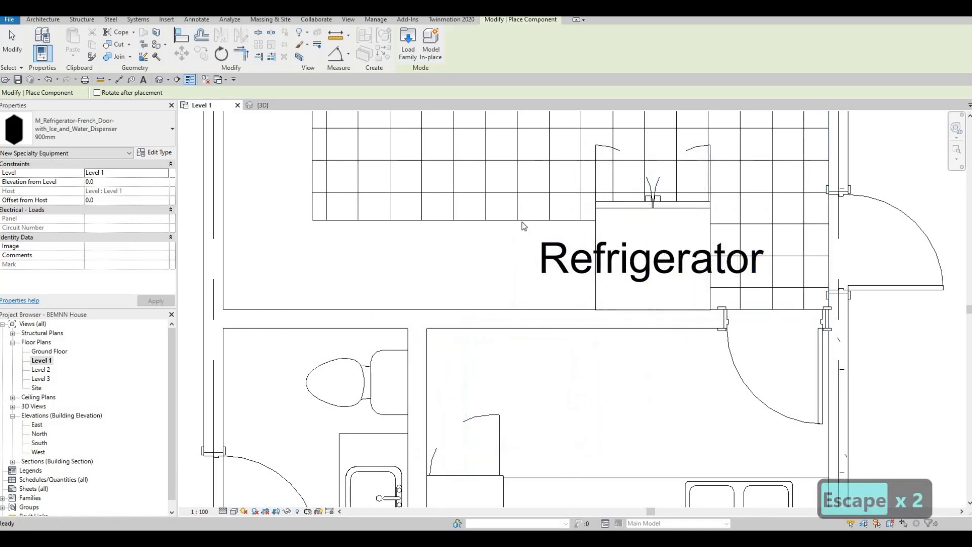
# Pull the L-shaped counter's right end back so it stops beside the refrigerator
pyautogui.click(599, 269)
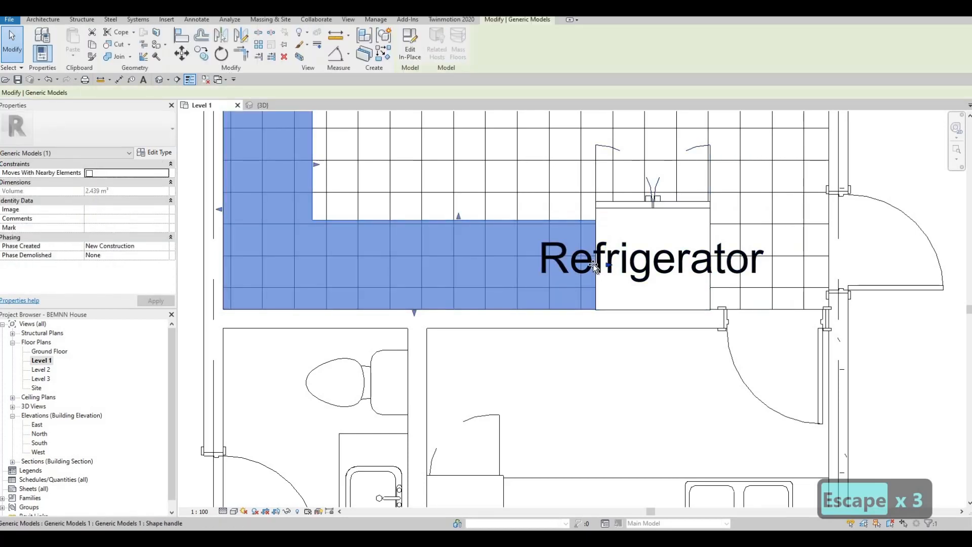
pyautogui.moveTo(576, 264); pyautogui.dragTo(508, 257)
pyautogui.scroll(-2, 551, 344)
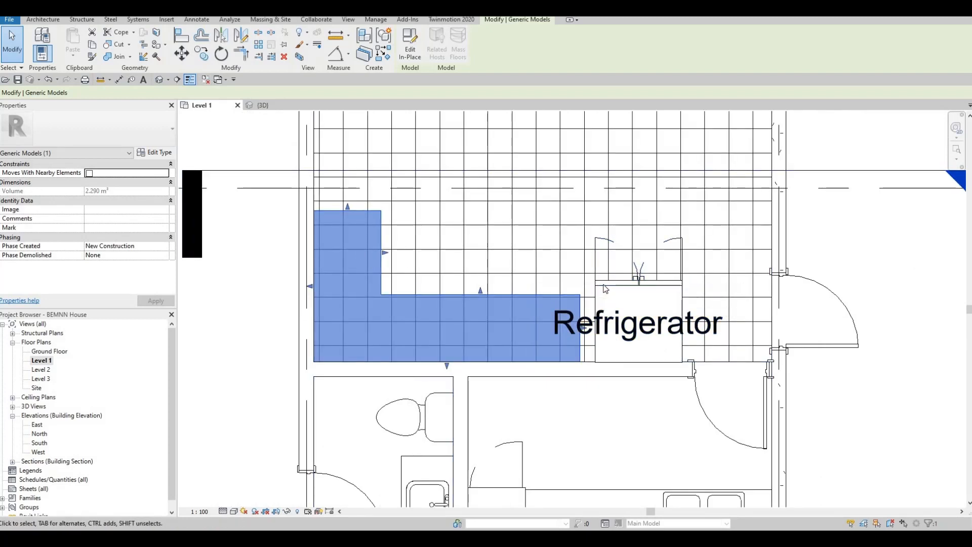
pyautogui.click(604, 288)
# Nudge the refrigerator two steps left against the counter
pyautogui.press('Left')
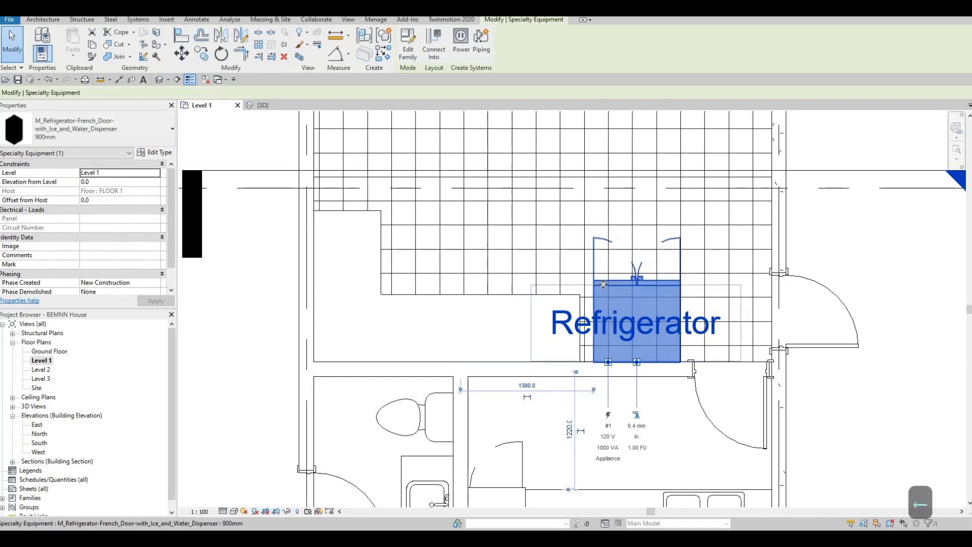
pyautogui.press('Left')
pyautogui.press('Escape')
pyautogui.press('Escape')
pyautogui.press('Escape')
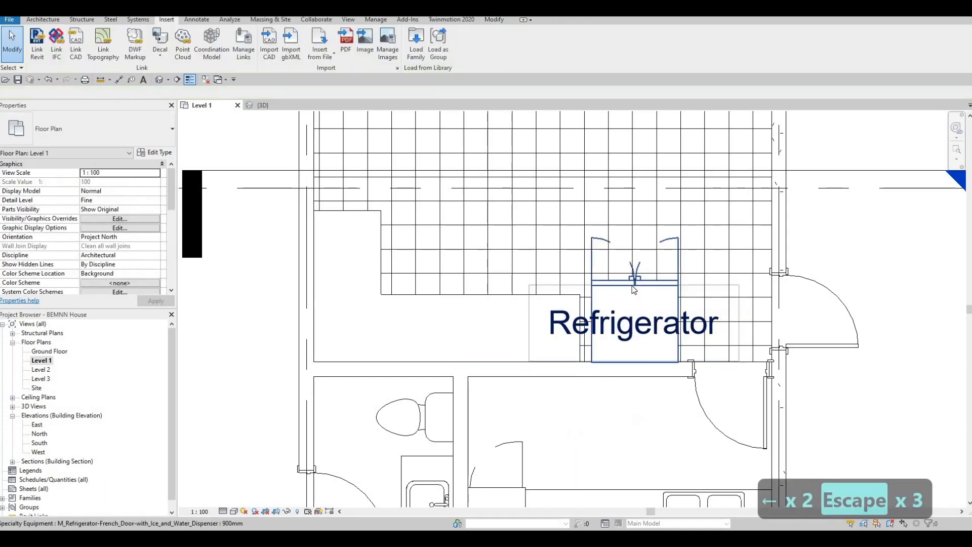
# Turn off Show Label in the refrigerator's type properties to hide its Refrigerator text
pyautogui.click(625, 286)
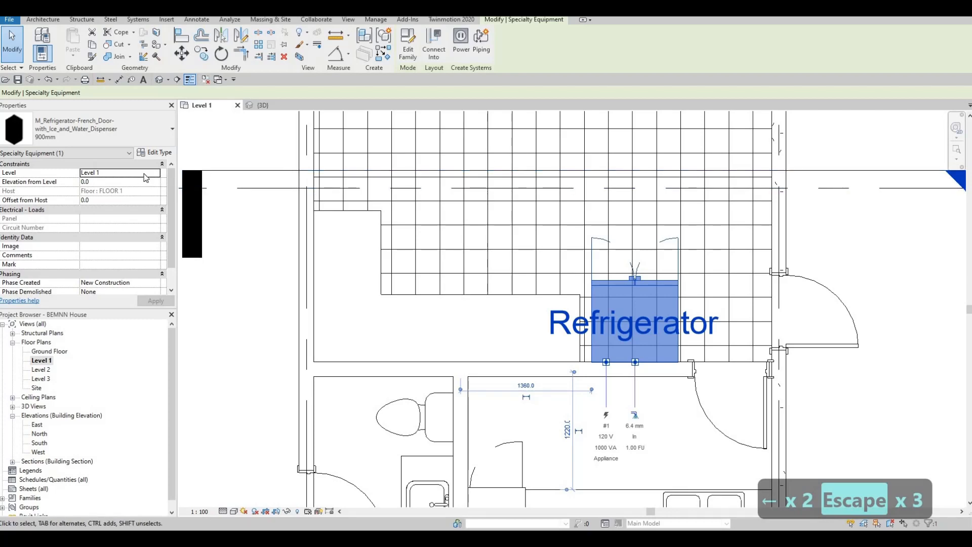
pyautogui.click(154, 152)
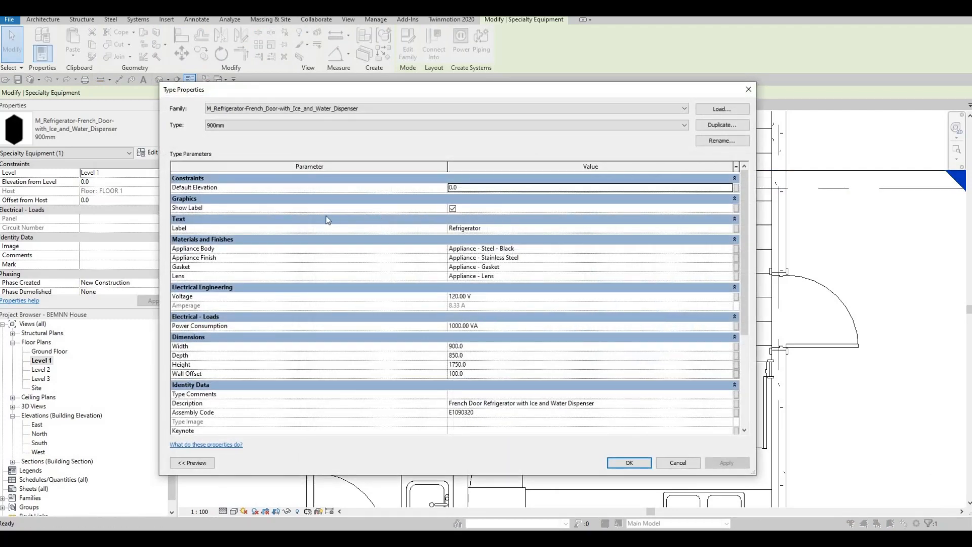
pyautogui.click(453, 209)
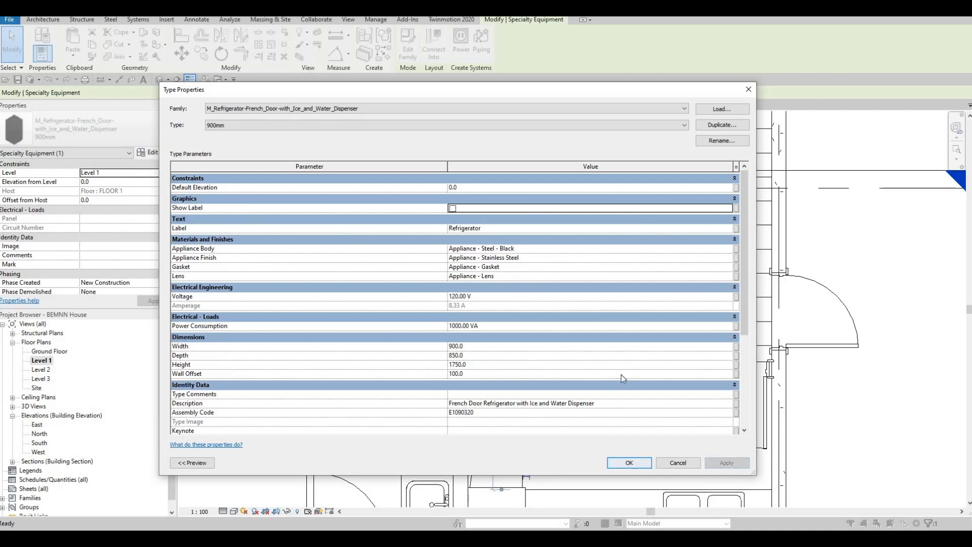
pyautogui.click(643, 462)
pyautogui.press('Escape')
pyautogui.press('Escape')
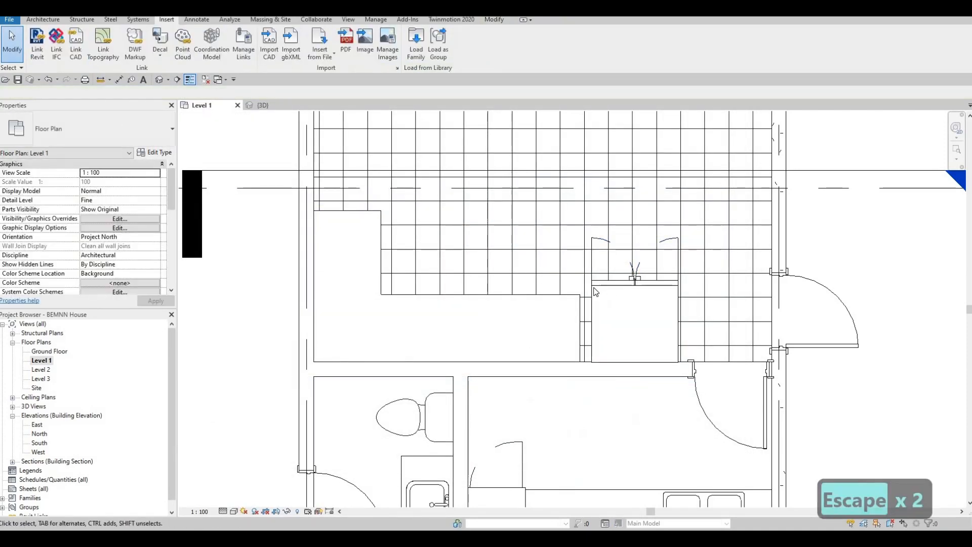
pyautogui.moveTo(625, 299); pyautogui.dragTo(623, 301, button='middle')
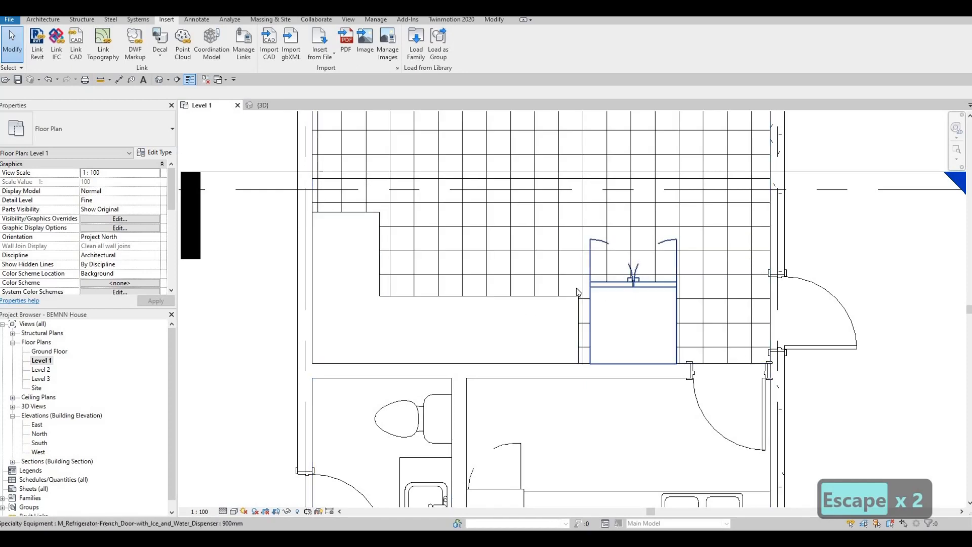
pyautogui.moveTo(609, 316); pyautogui.dragTo(637, 344, button='middle')
pyautogui.scroll(-1, 638, 343)
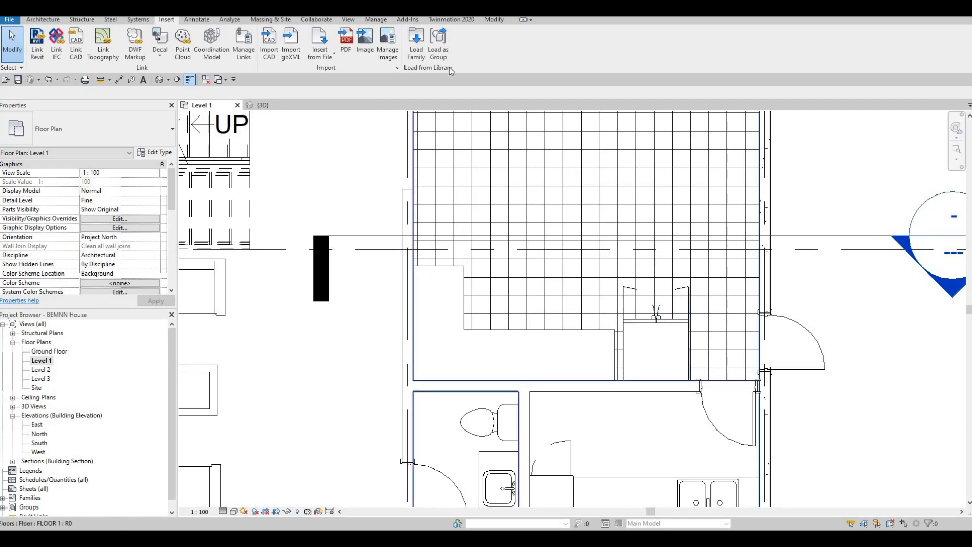
# Load M_Oven-Built-in-Double from the Domestic High-End appliance folder
pyautogui.click(406, 57)
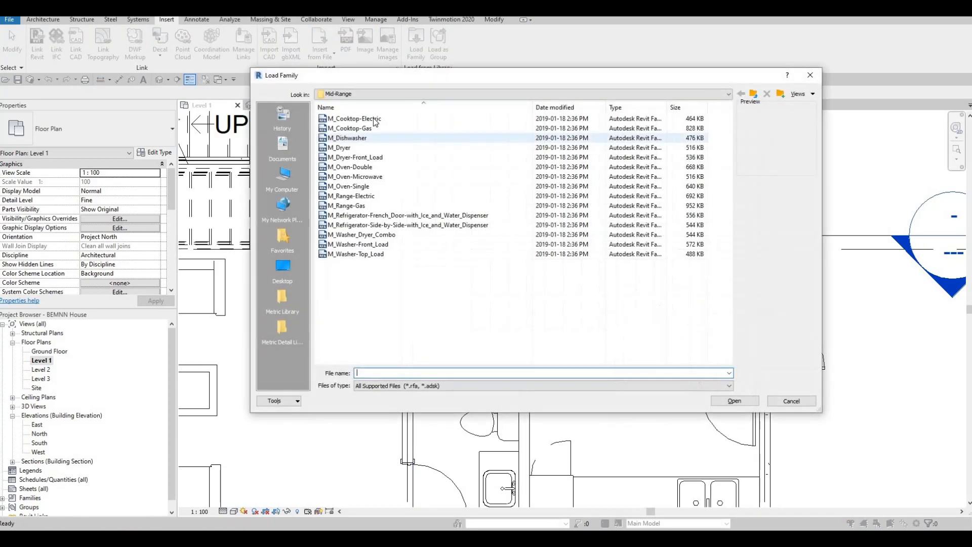
pyautogui.click(372, 118)
pyautogui.press('Down')
pyautogui.press('Down')
pyautogui.press('Down')
pyautogui.press('Down')
pyautogui.press('Down')
pyautogui.press('Down')
pyautogui.press('Down')
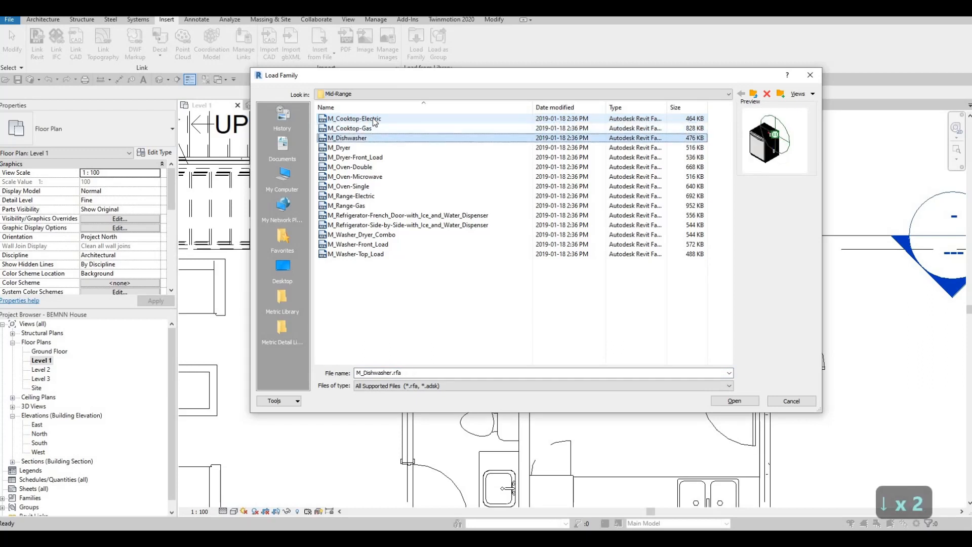
pyautogui.press('Down')
pyautogui.press('Down')
pyautogui.press('Down')
pyautogui.press('Down')
pyautogui.press('Down')
pyautogui.press('Down')
pyautogui.press('Down')
pyautogui.press('Down')
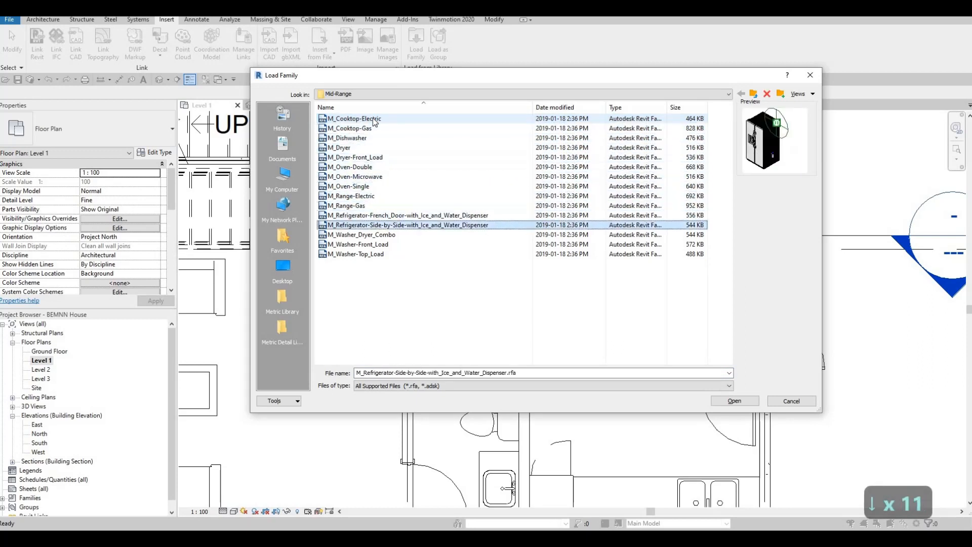
pyautogui.click(754, 94)
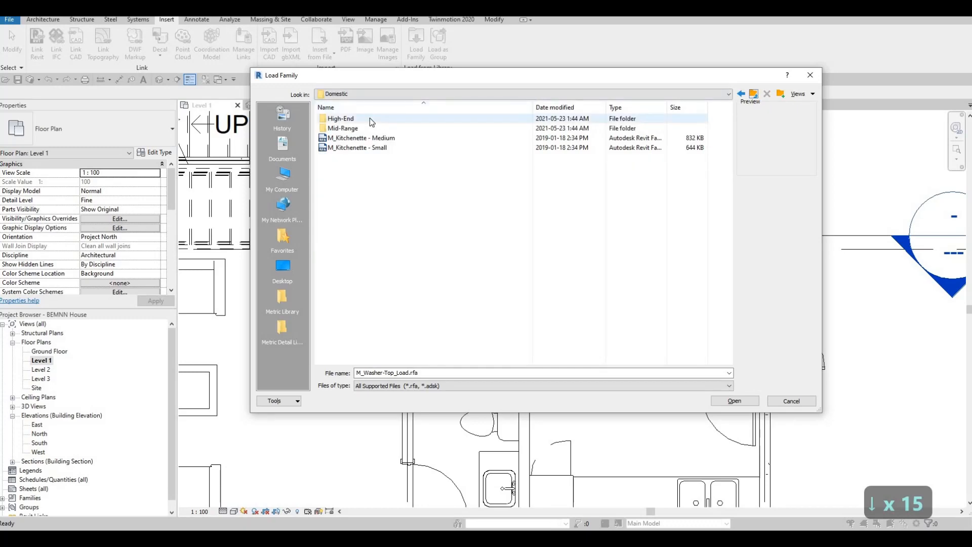
pyautogui.doubleClick(378, 119)
pyautogui.click(377, 120)
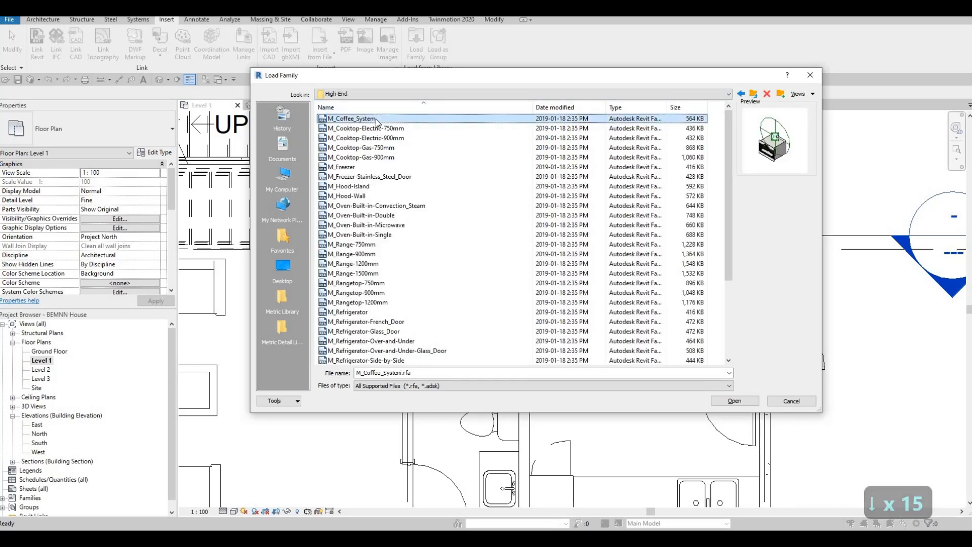
pyautogui.press('Down')
pyautogui.press('Down')
pyautogui.press('Down')
pyautogui.press('Down')
pyautogui.press('Down')
pyautogui.press('Down')
pyautogui.press('Down')
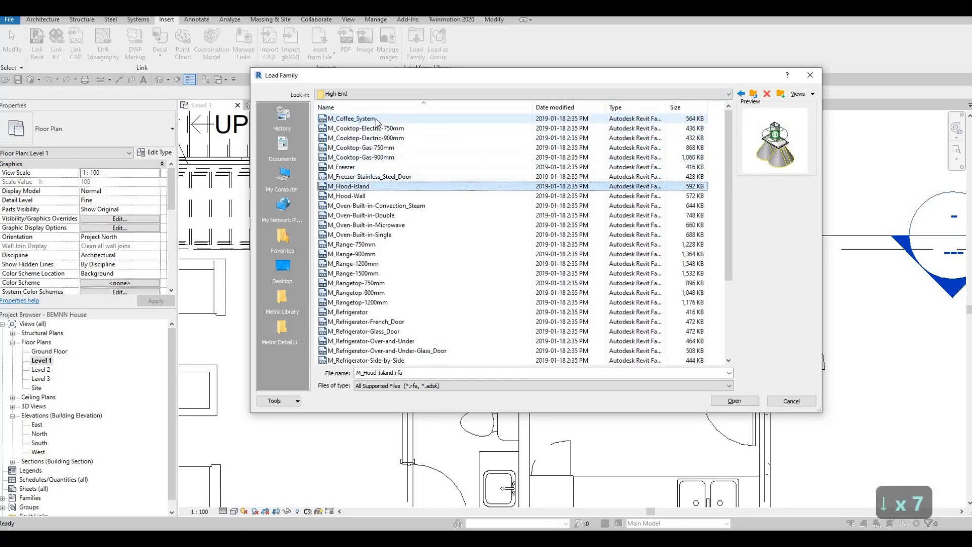
pyautogui.press('Down')
pyautogui.press('Down')
pyautogui.press('Down')
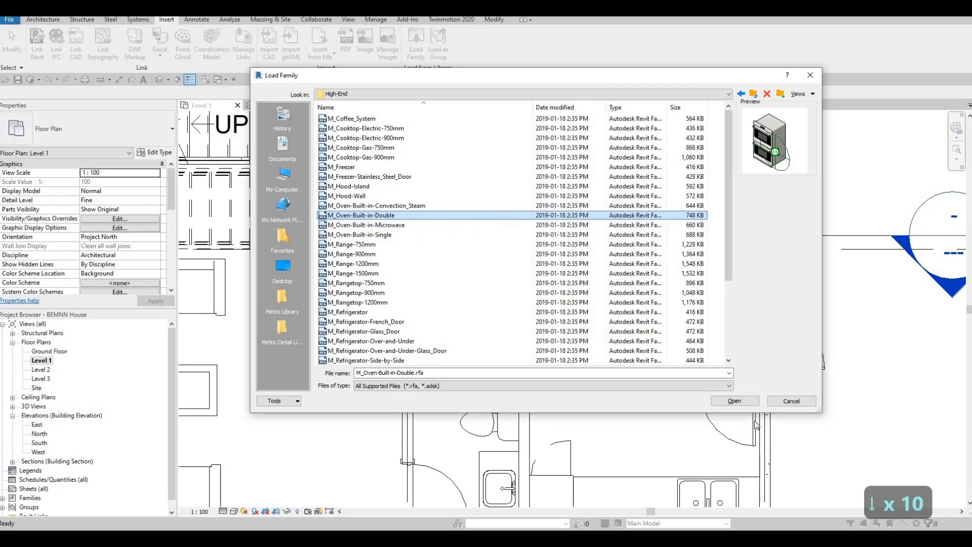
pyautogui.click(734, 401)
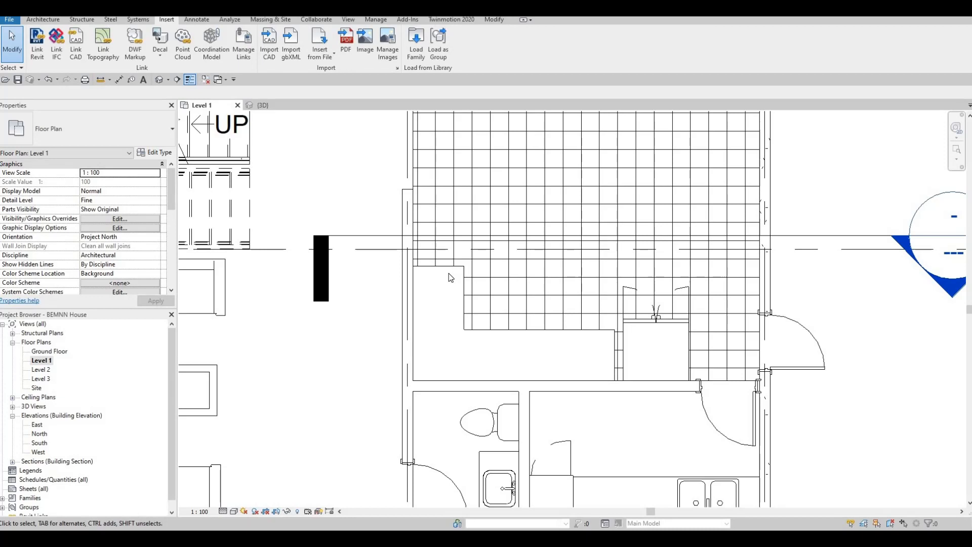
# Place the double oven, rotated upright, against the kitchen's left wall using CM
pyautogui.press('c')
pyautogui.press('m')
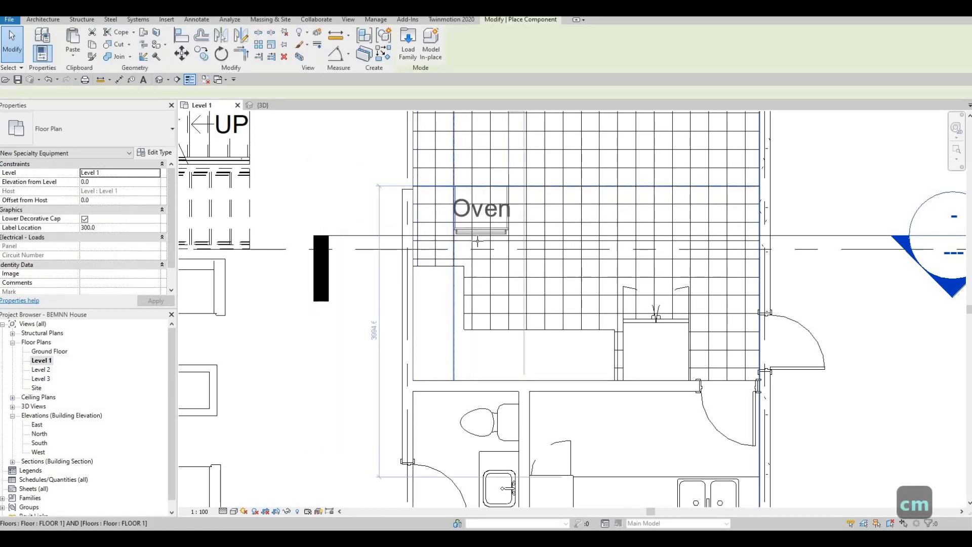
pyautogui.press('space')
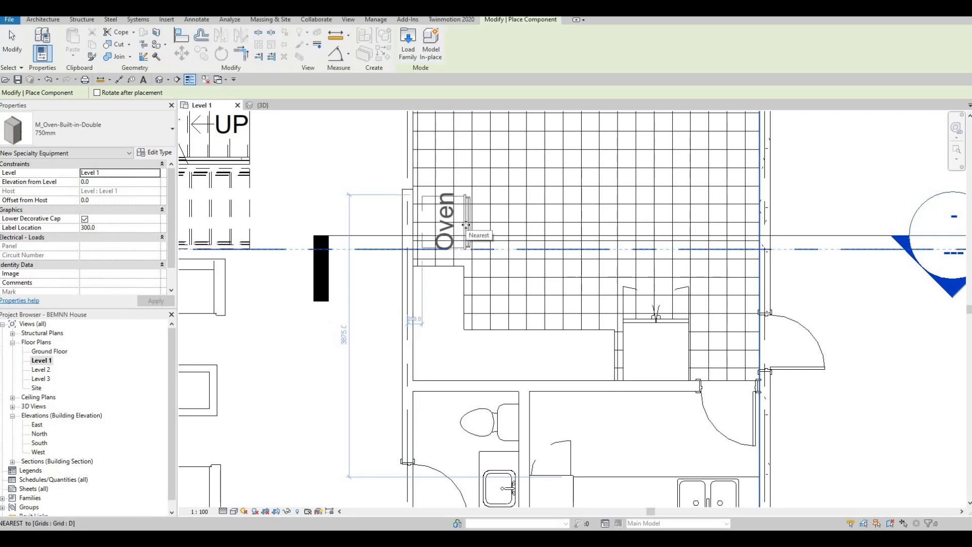
pyautogui.click(450, 311)
pyautogui.press('Escape')
pyautogui.press('Escape')
pyautogui.press('Escape')
pyautogui.scroll(2, 451, 311)
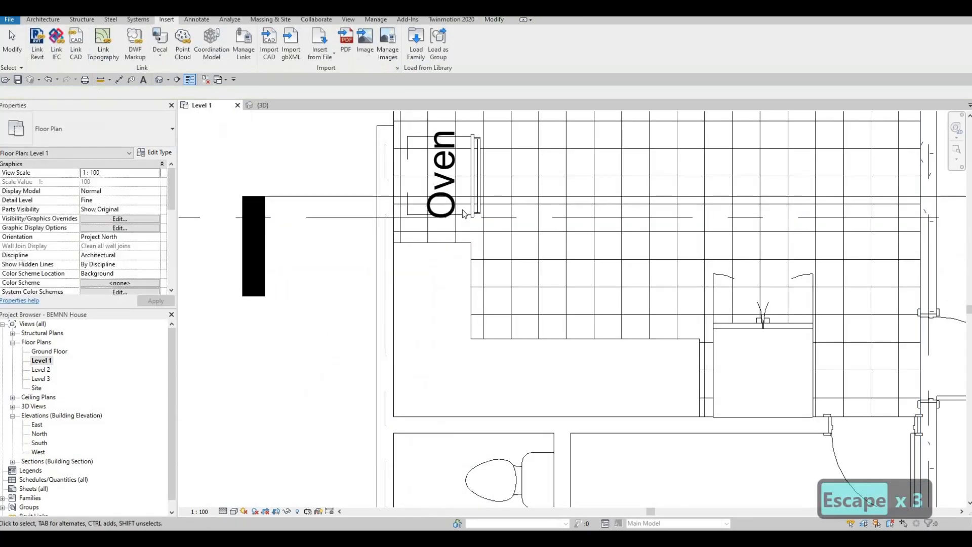
# Nudge the placed oven down two steps with the arrow key
pyautogui.click(464, 210)
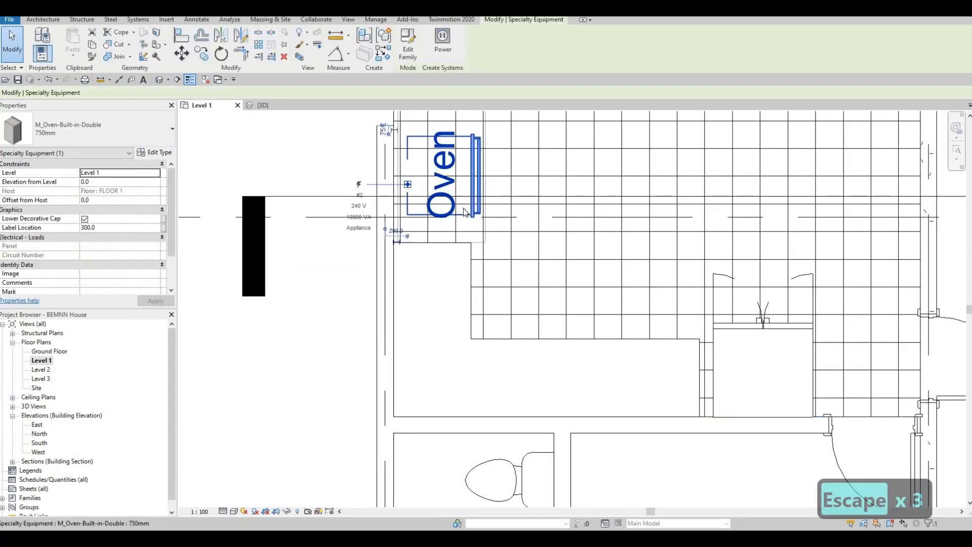
pyautogui.press('Down')
pyautogui.press('Down')
pyautogui.press('Down')
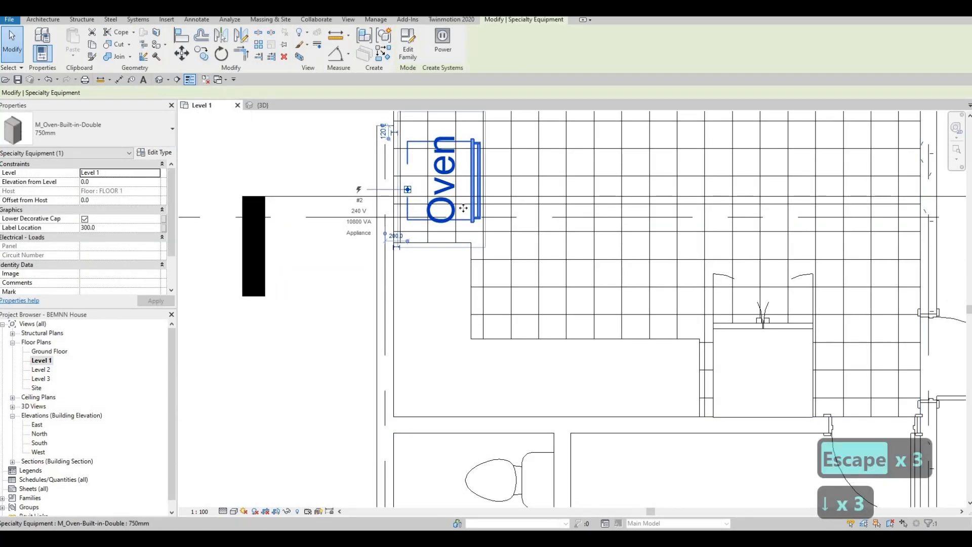
pyautogui.press('Escape')
pyautogui.press('Escape')
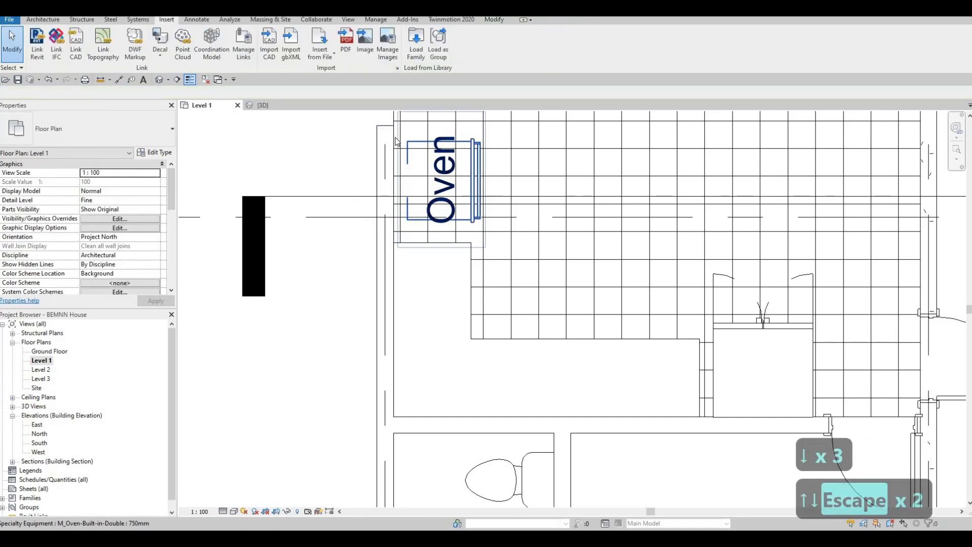
pyautogui.click(480, 169)
pyautogui.press('Down')
pyautogui.press('Down')
pyautogui.press('Escape')
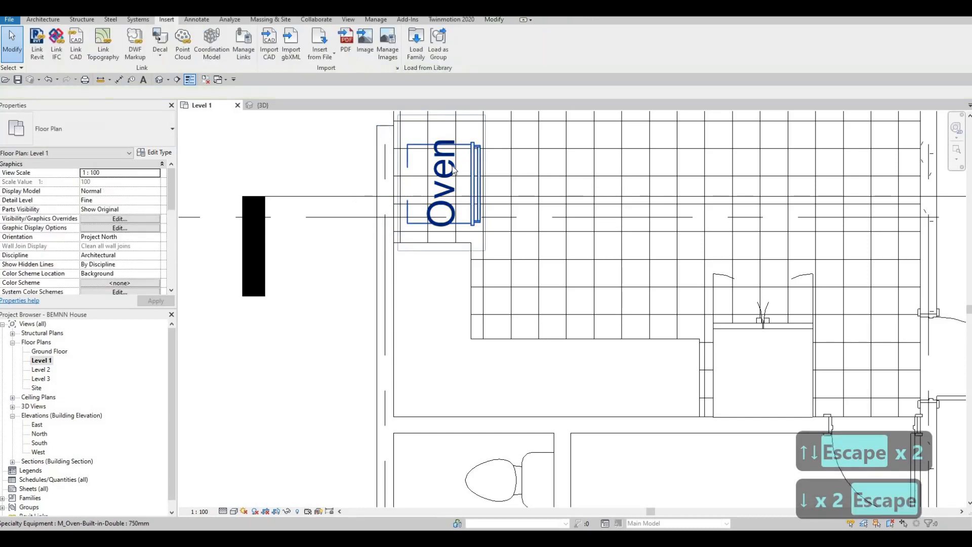
pyautogui.click(452, 172)
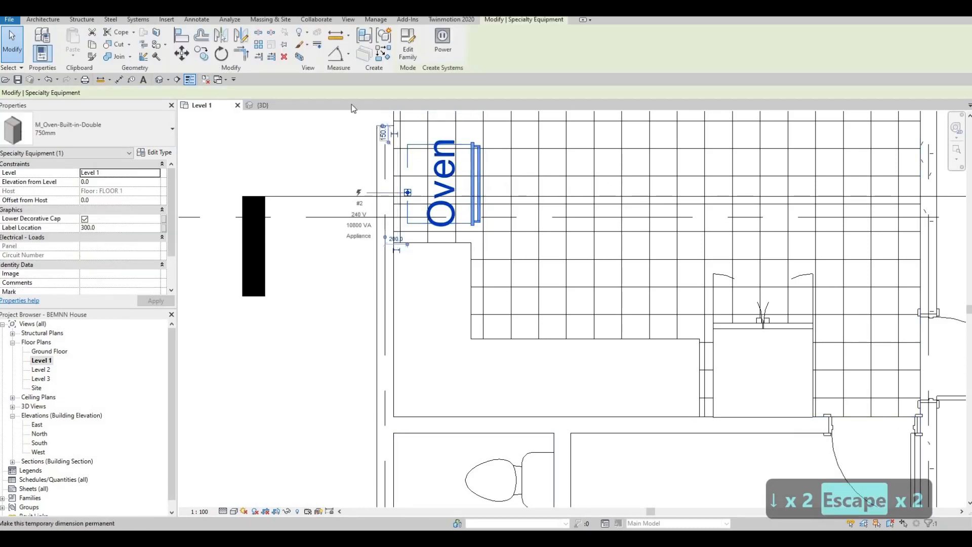
# Uncheck Show Label in the oven's type properties to hide its Oven text
pyautogui.click(155, 153)
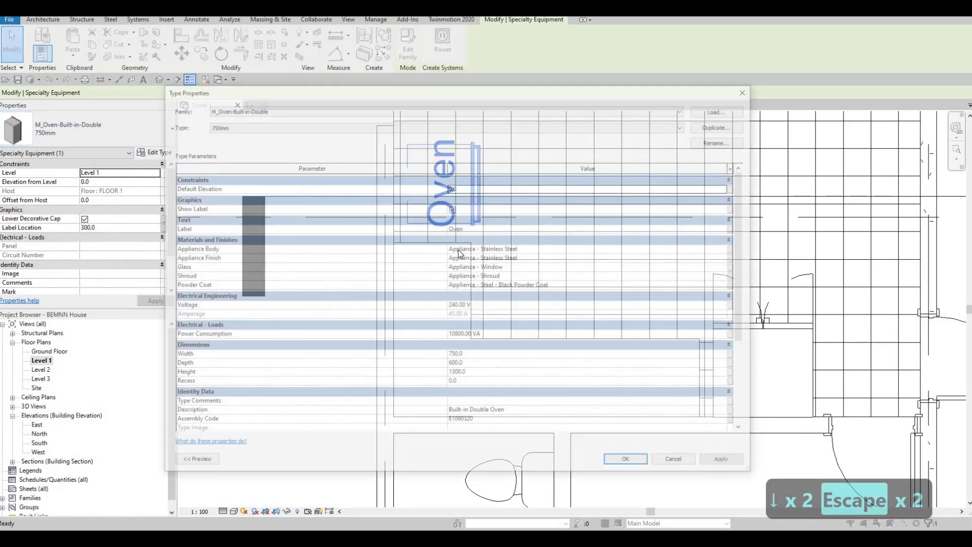
pyautogui.click(453, 209)
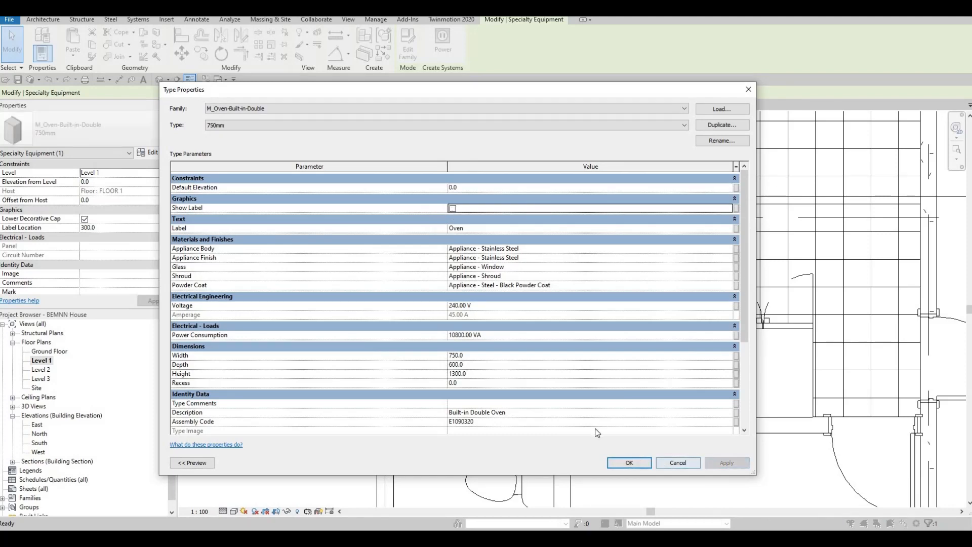
pyautogui.click(646, 462)
pyautogui.press('Escape')
pyautogui.press('Escape')
pyautogui.press('Escape')
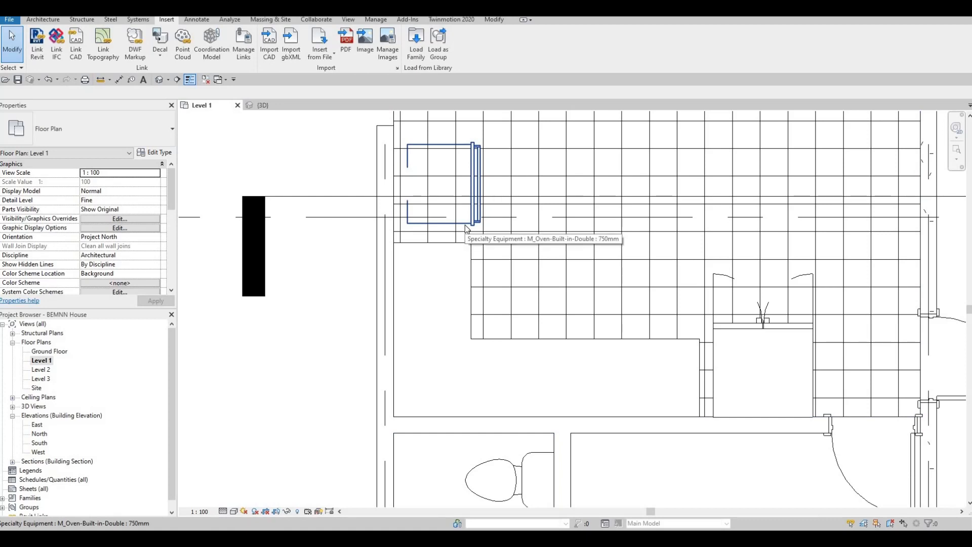
# Cancel an align attempt, switch to the default 3D view, and orbit to the kitchen front
pyautogui.press('a')
pyautogui.press('l')
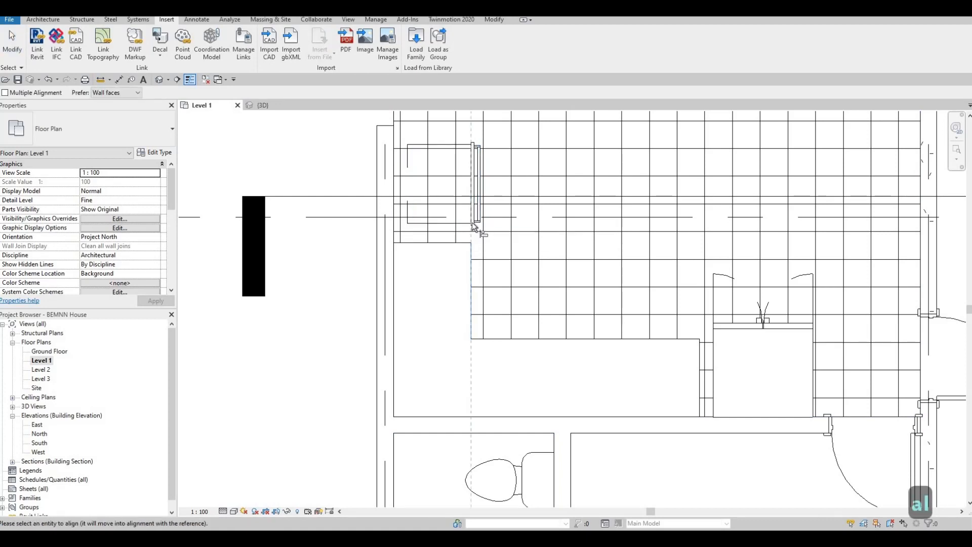
pyautogui.click(470, 220)
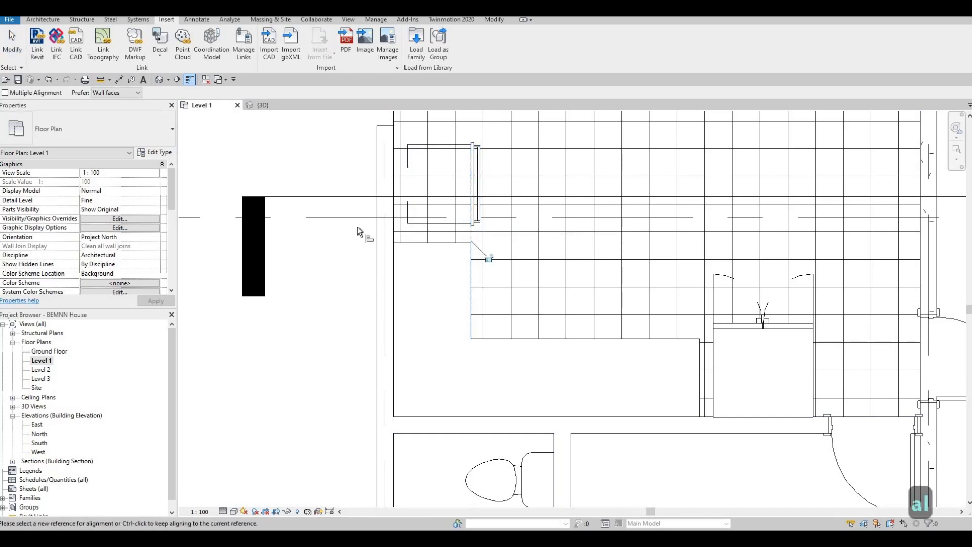
pyautogui.scroll(3, 443, 228)
pyautogui.press('Escape')
pyautogui.press('Escape')
pyautogui.press('Escape')
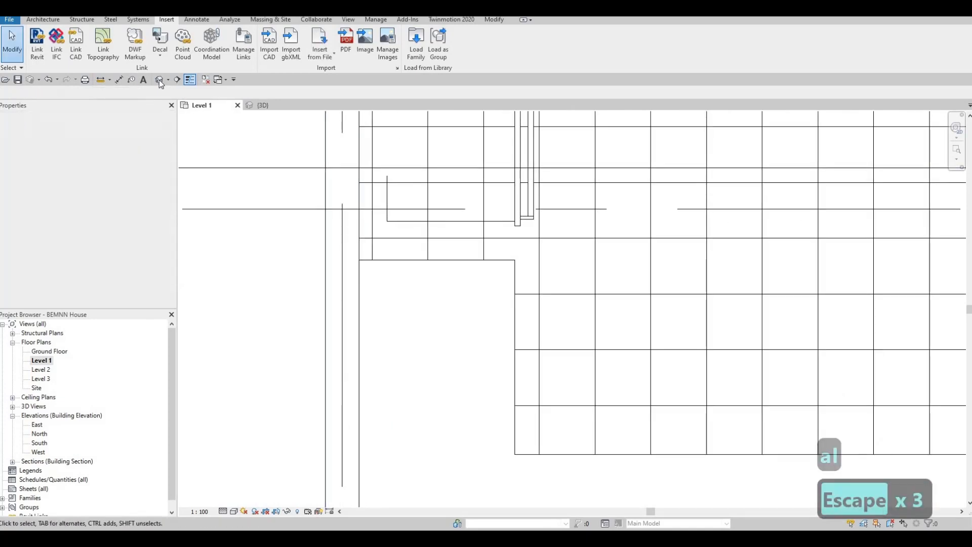
pyautogui.click(159, 80)
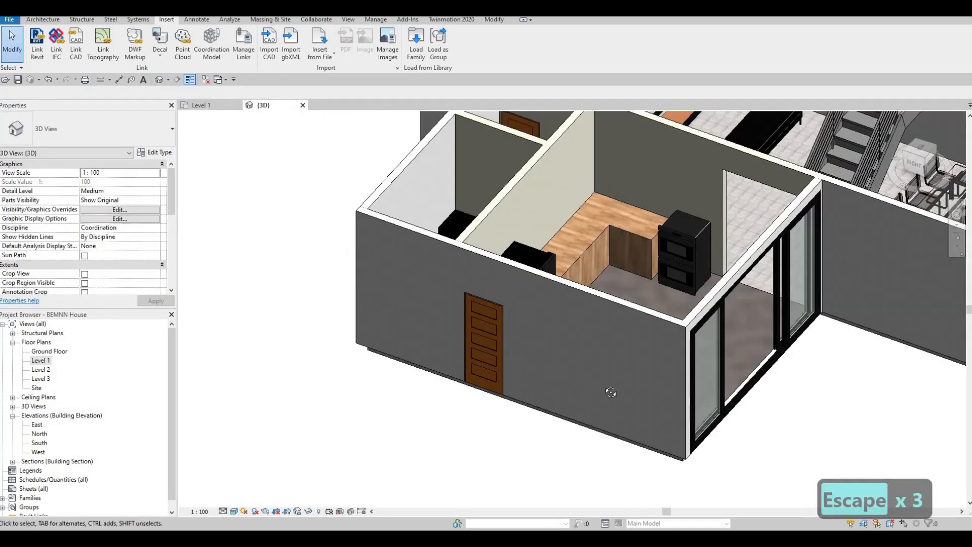
pyautogui.keyDown('shift'); pyautogui.moveTo(610, 392); pyautogui.dragTo(659, 218, button='middle'); pyautogui.keyUp('shift')
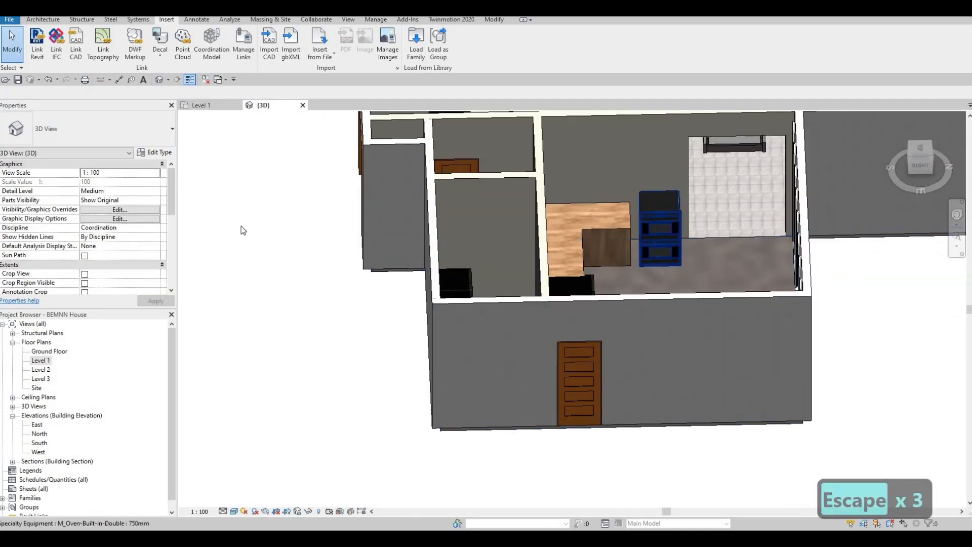
# Set the oven's Elevation from Level to 400 and apply it
pyautogui.click(660, 218)
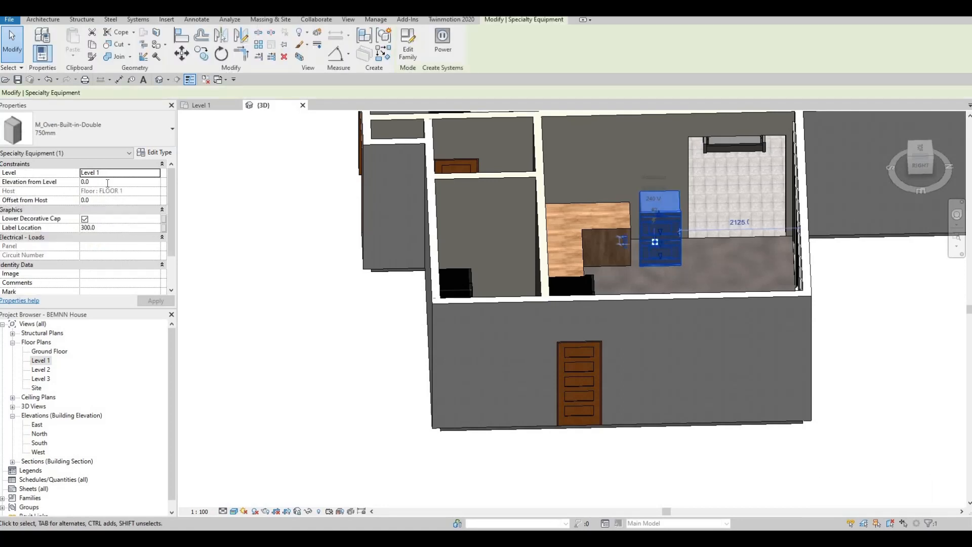
pyautogui.click(107, 183)
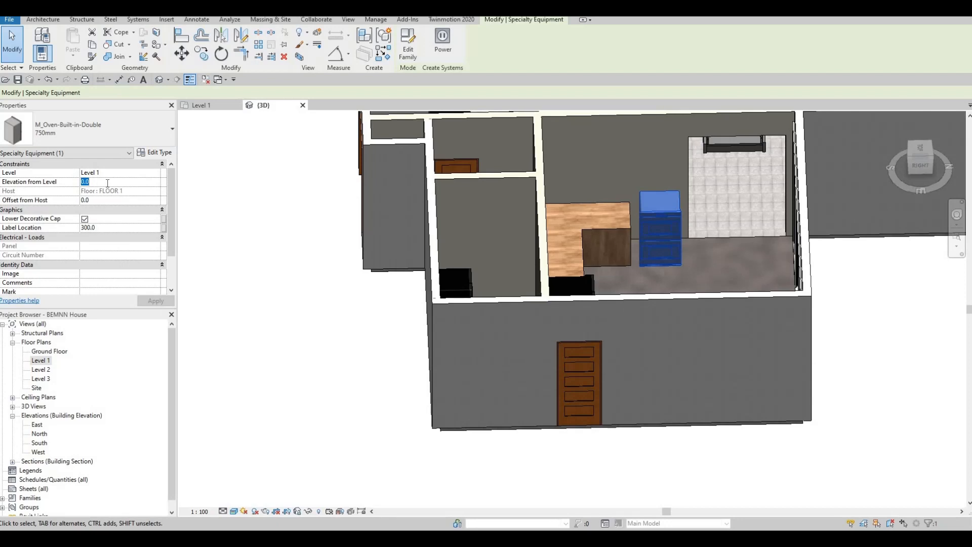
pyautogui.write('200')
pyautogui.press('BackSpace')
pyautogui.press('BackSpace')
pyautogui.press('BackSpace')
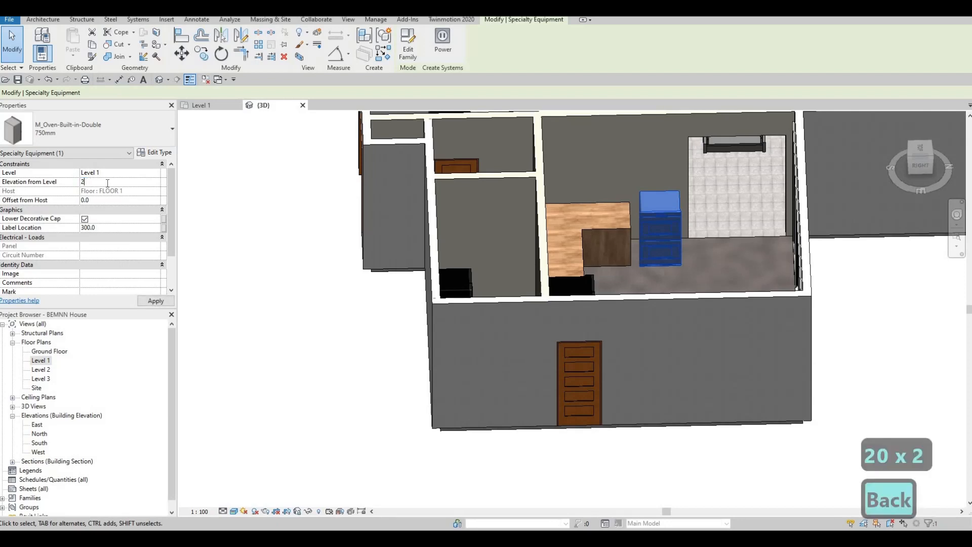
pyautogui.write('5')
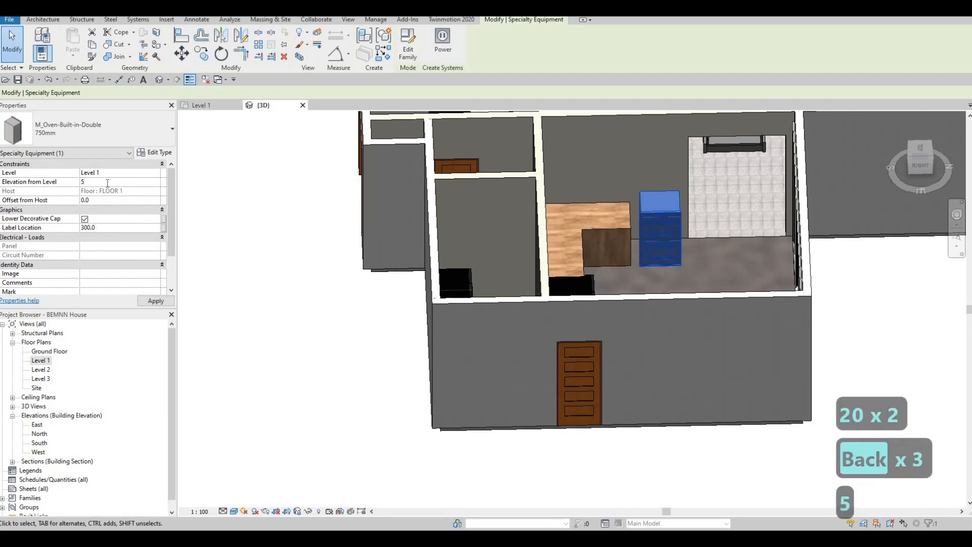
pyautogui.press('BackSpace')
pyautogui.write('400')
pyautogui.press('Return')
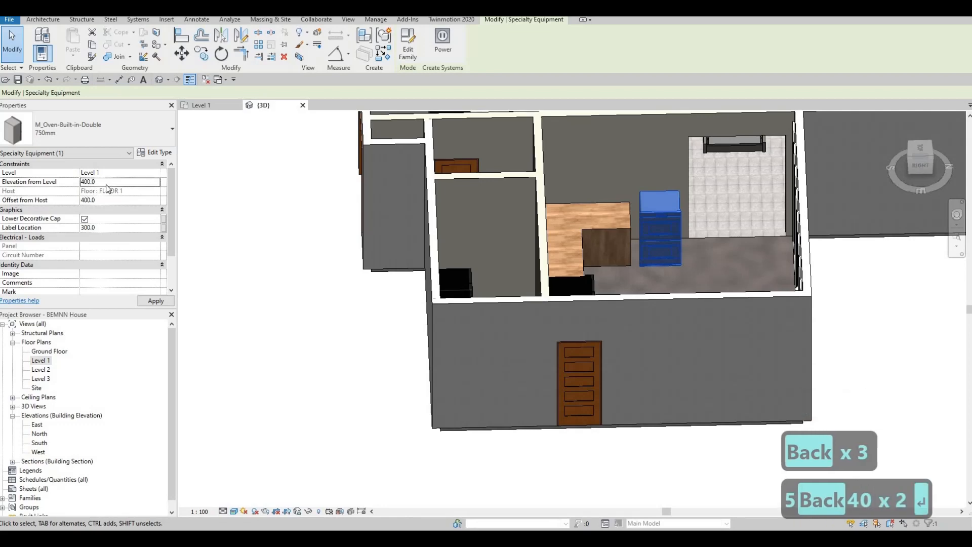
pyautogui.click(156, 303)
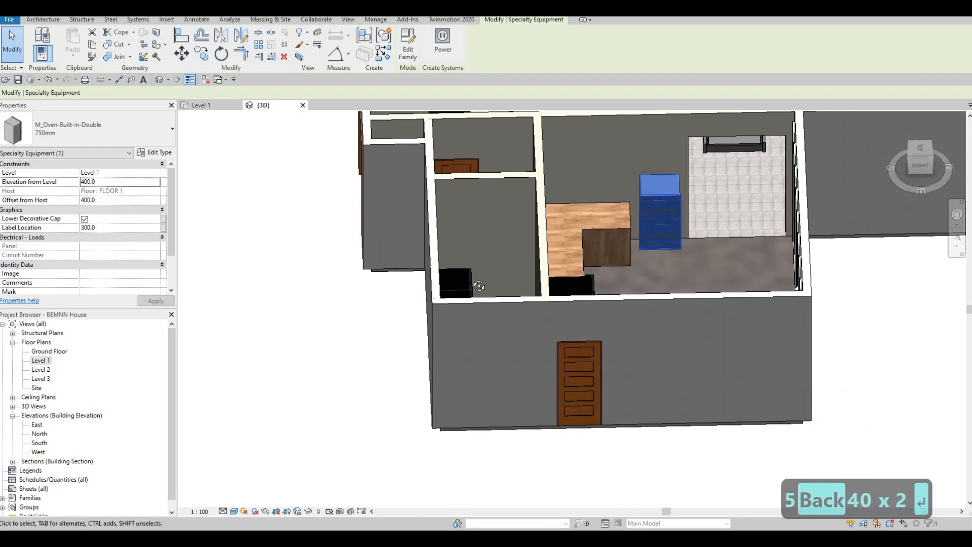
pyautogui.press('Escape')
pyautogui.keyDown('shift'); pyautogui.moveTo(436, 219); pyautogui.dragTo(391, 215, button='middle'); pyautogui.keyUp('shift')
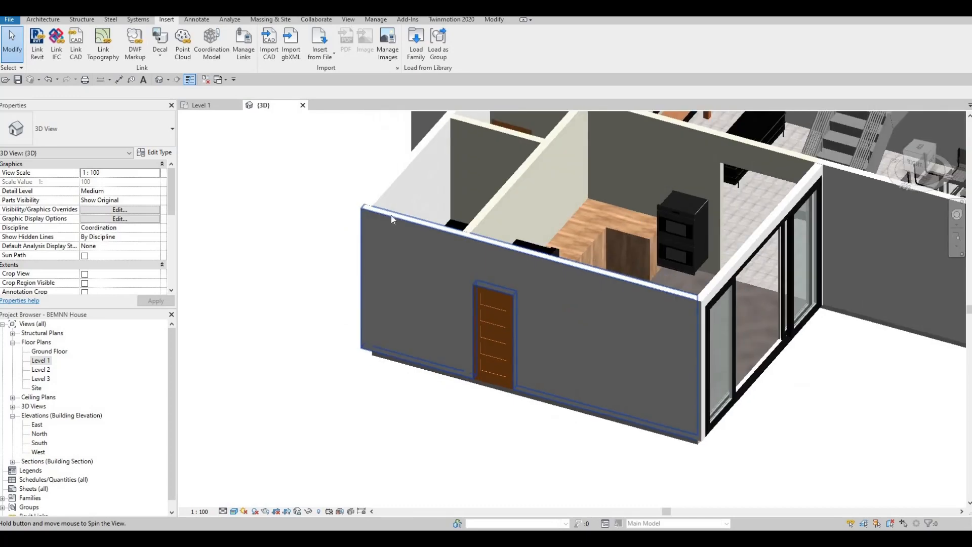
# Change the oven's Elevation from Level to 600 and apply it
pyautogui.click(671, 218)
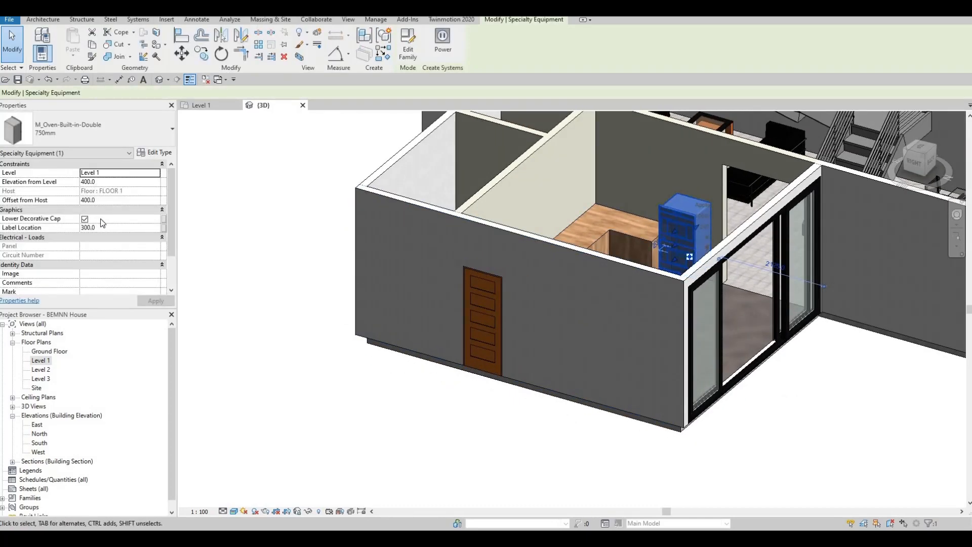
pyautogui.click(110, 183)
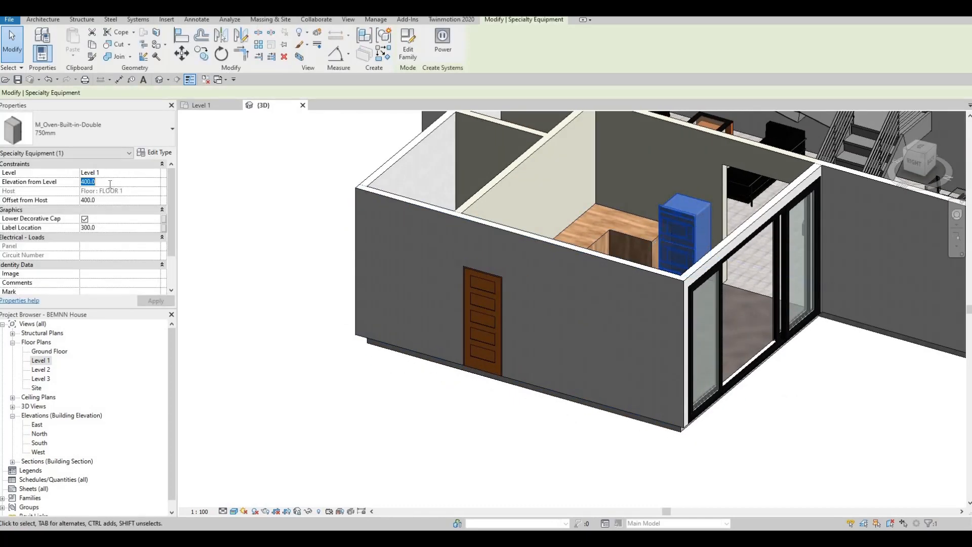
pyautogui.write('600')
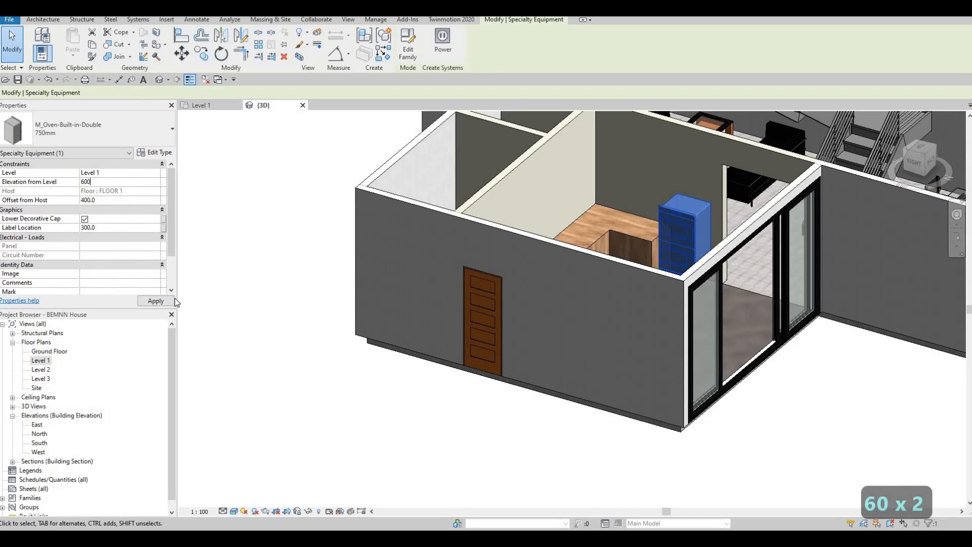
pyautogui.click(173, 301)
pyautogui.press('Escape')
pyautogui.press('Escape')
# Orbit the 3D model to inspect the raised oven from above and the front
pyautogui.keyDown('shift'); pyautogui.moveTo(514, 391); pyautogui.dragTo(646, 253, button='middle'); pyautogui.keyUp('shift')
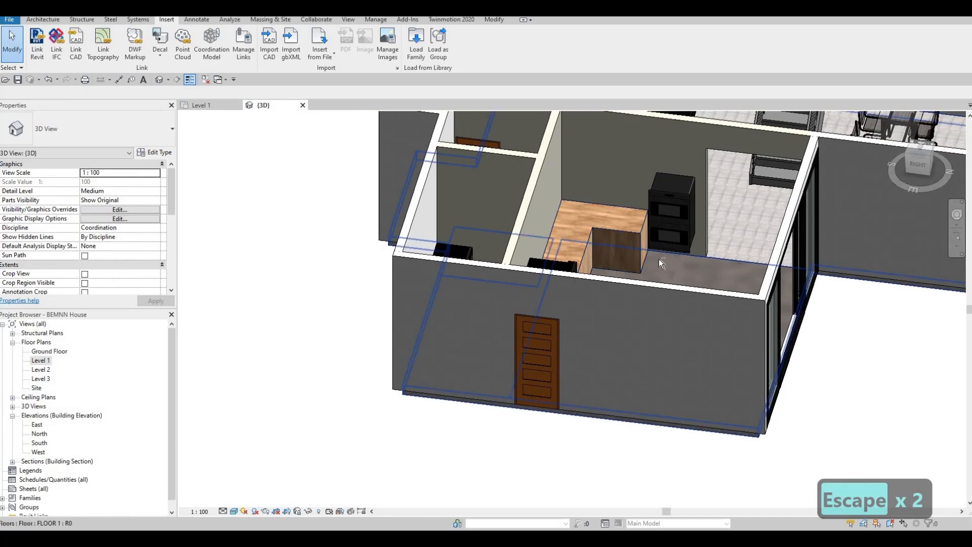
pyautogui.keyDown('shift'); pyautogui.moveTo(661, 261); pyautogui.dragTo(686, 353, button='middle'); pyautogui.keyUp('shift')
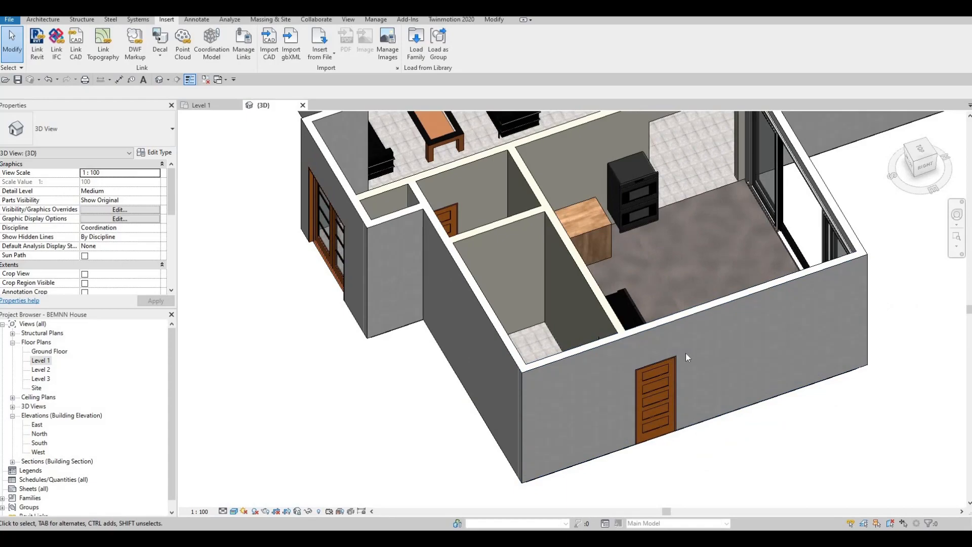
pyautogui.keyDown('shift'); pyautogui.moveTo(872, 441); pyautogui.dragTo(620, 224, button='middle'); pyautogui.keyUp('shift')
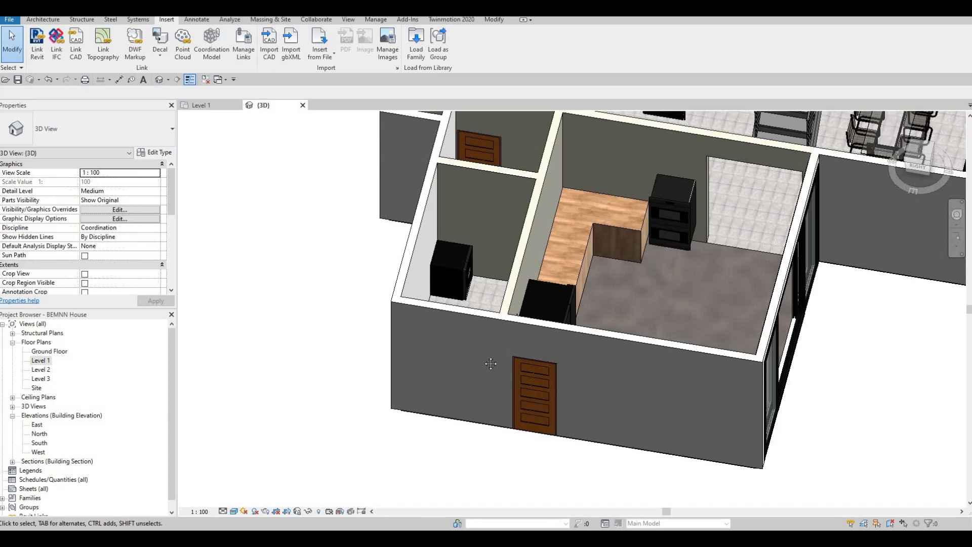
pyautogui.scroll(-6, 451, 317)
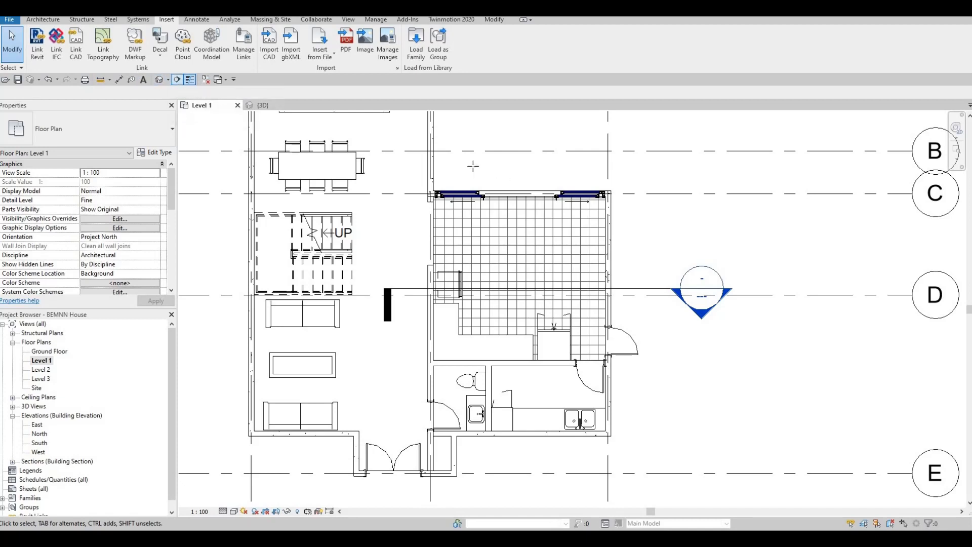
# Draw a section line through the Level 1 kitchen and adjust its extent
pyautogui.click(176, 80)
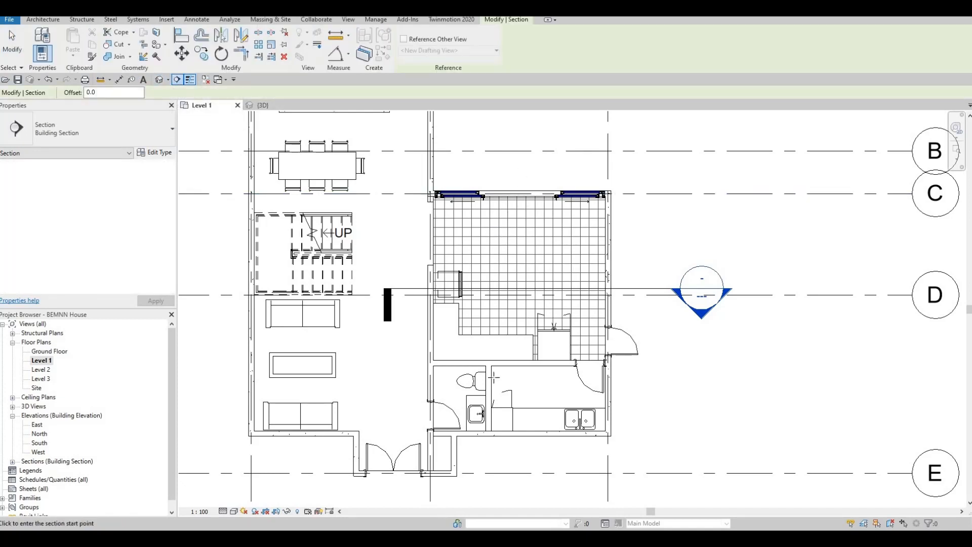
pyautogui.click(520, 152)
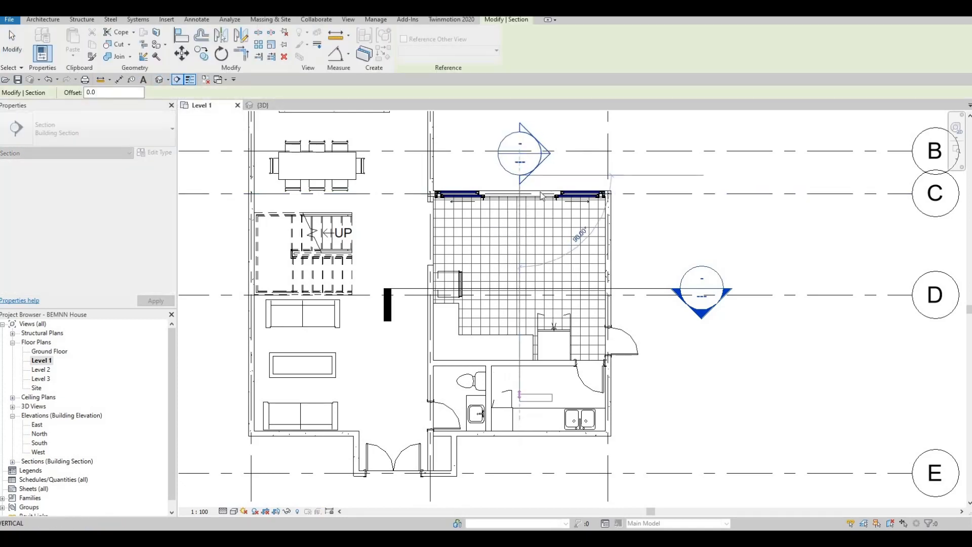
pyautogui.press('Escape')
pyautogui.press('Escape')
pyautogui.press('Escape')
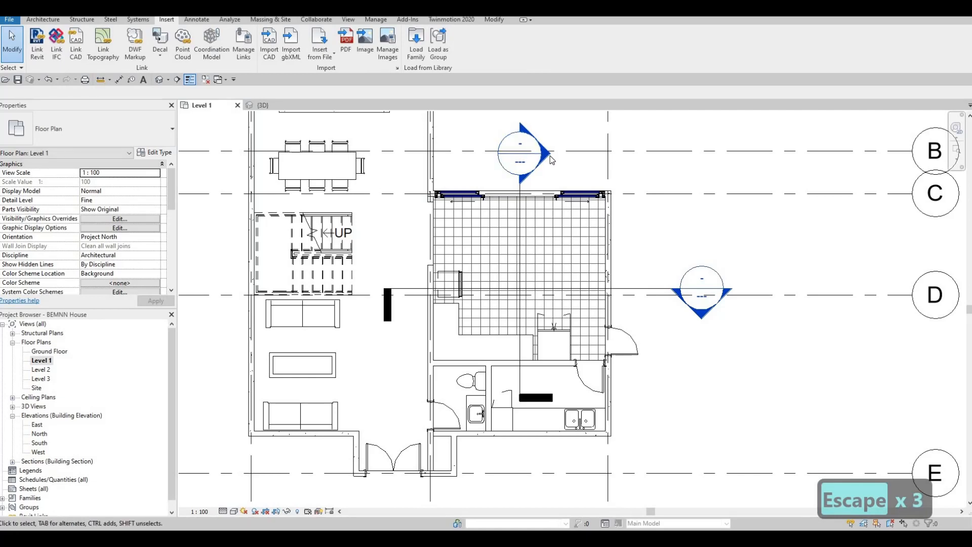
pyautogui.press('Escape')
pyautogui.click(521, 234)
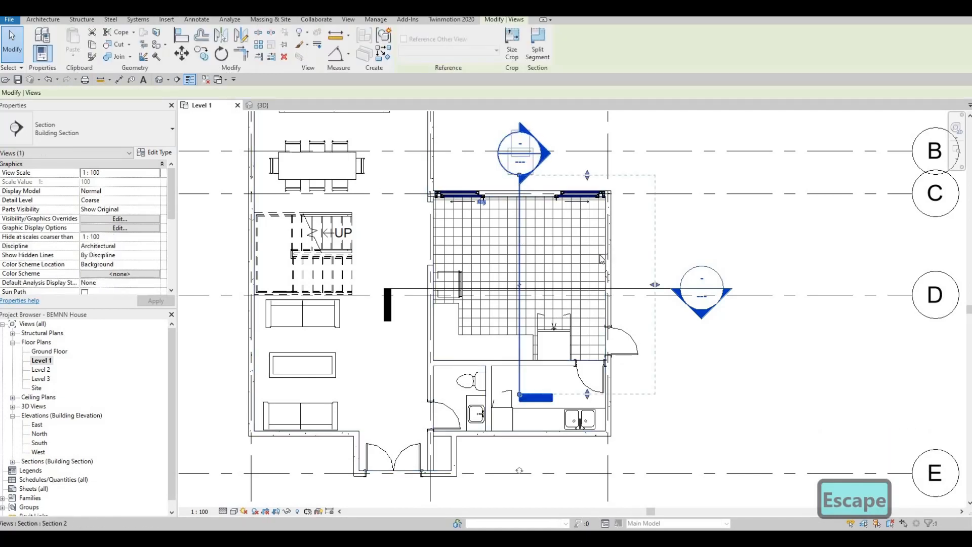
pyautogui.moveTo(544, 176); pyautogui.dragTo(543, 216, button='middle')
pyautogui.scroll(-3, 544, 217)
pyautogui.scroll(8, 498, 240)
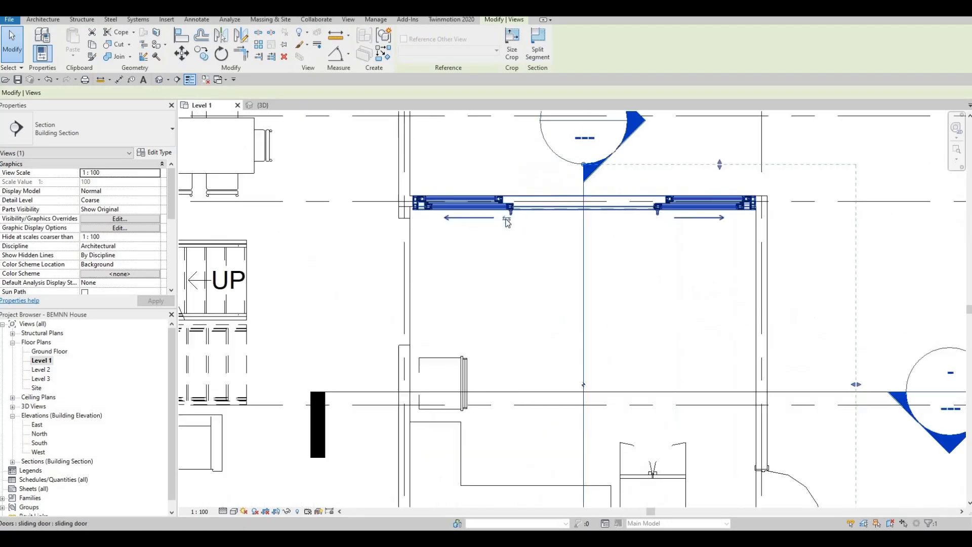
# Flip the section to face the counter and oven, then open Section 2
pyautogui.click(507, 221)
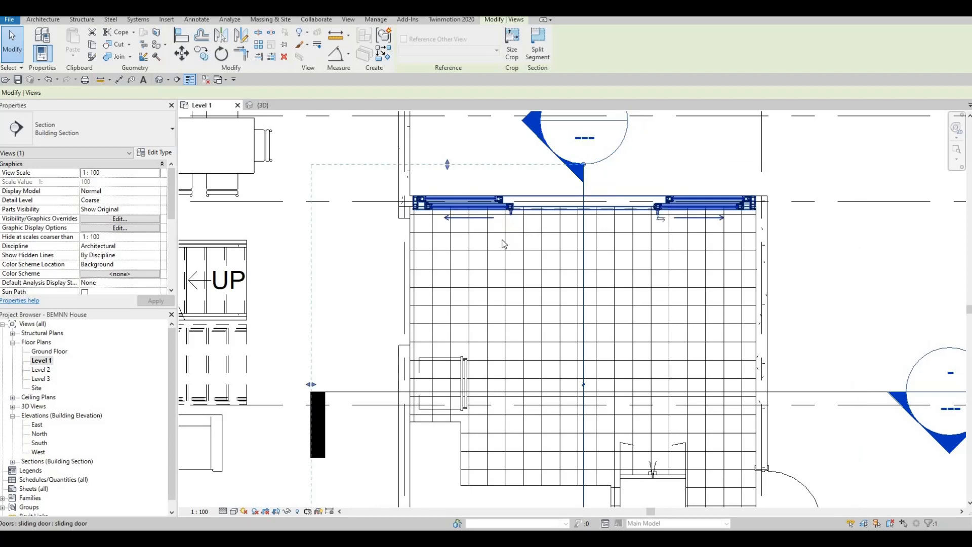
pyautogui.scroll(-4, 505, 243)
pyautogui.press('Escape')
pyautogui.press('Escape')
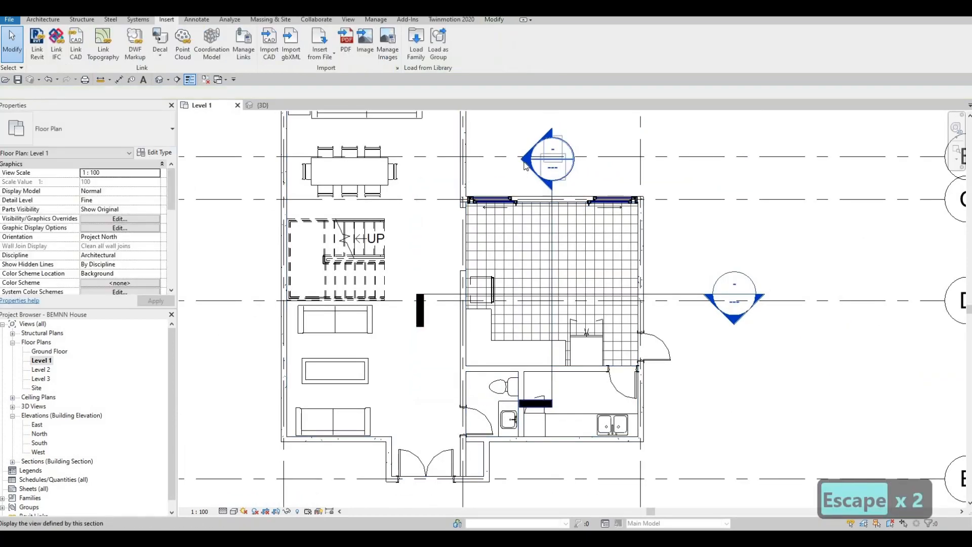
pyautogui.doubleClick(525, 165)
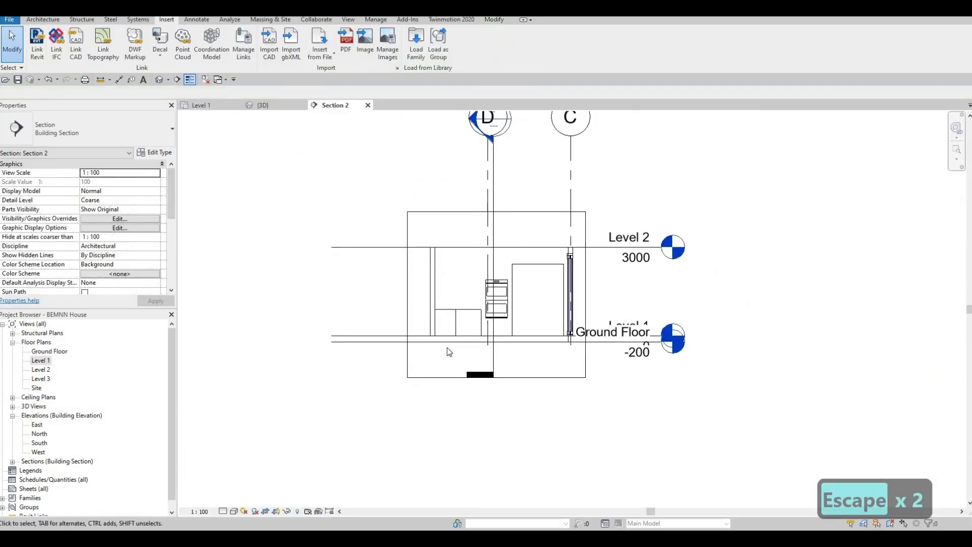
# In Section 2, stretch the right-hand base cabinet rightward so it runs under the oven
pyautogui.scroll(3, 445, 349)
pyautogui.scroll(2, 474, 261)
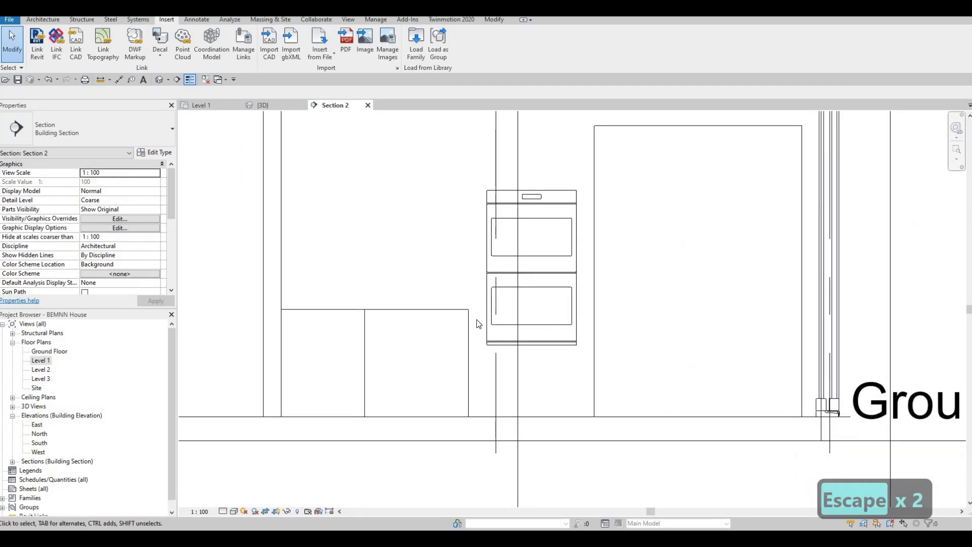
pyautogui.click(469, 364)
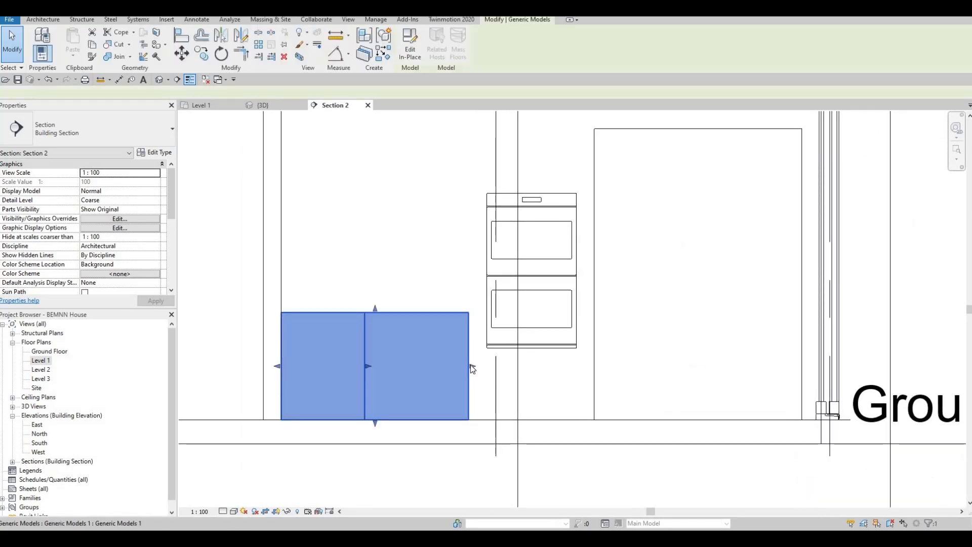
pyautogui.moveTo(470, 363); pyautogui.dragTo(586, 364)
pyautogui.press('Escape')
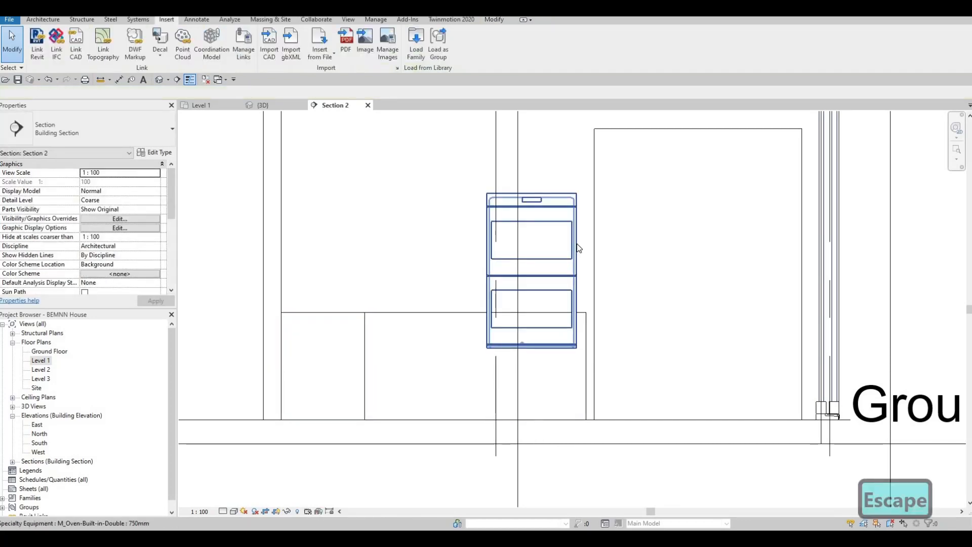
# Nudge the double oven sideways, then make an abandoned first attempt to align its bottom edge
pyautogui.click(577, 244)
pyautogui.press('Left')
pyautogui.press('Left')
pyautogui.press('Left')
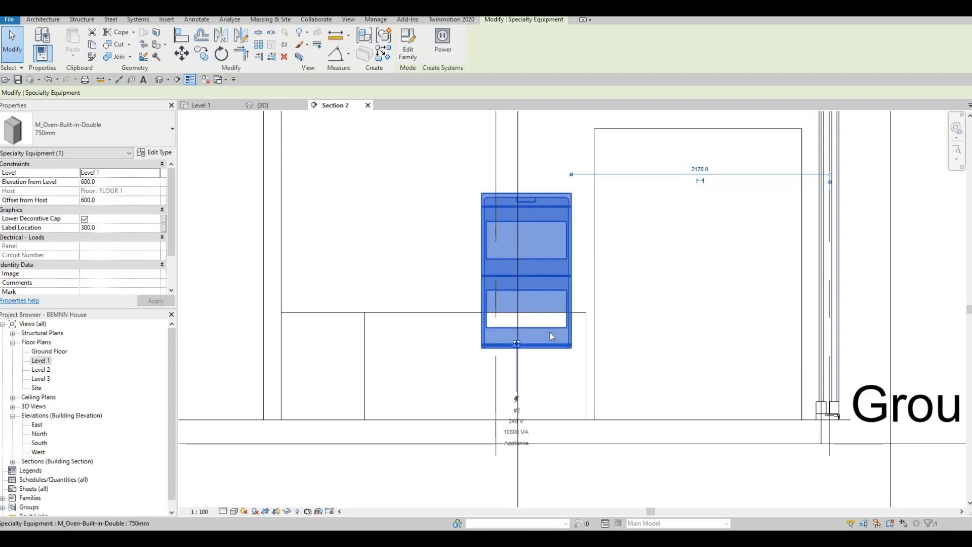
pyautogui.press('Escape')
pyautogui.press('Escape')
pyautogui.press('a')
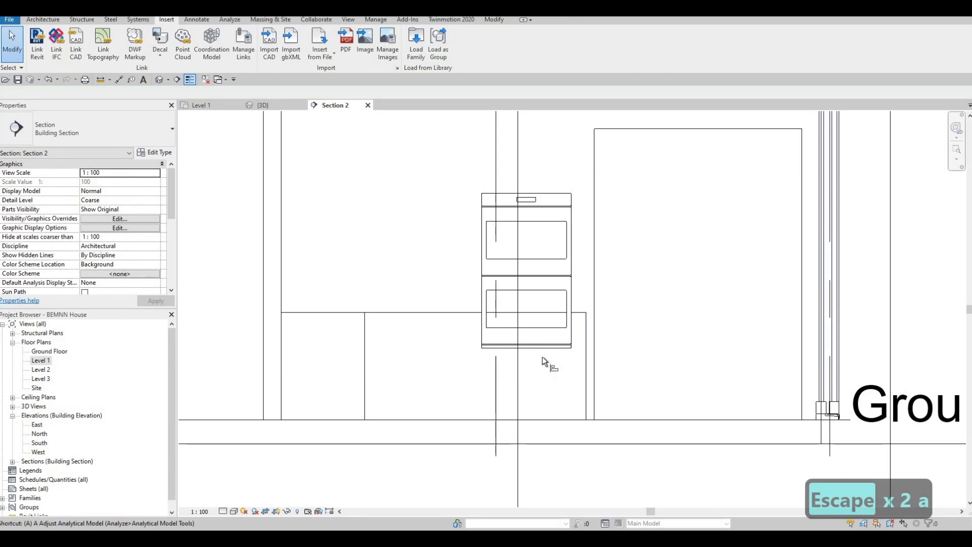
pyautogui.press('l')
pyautogui.click(543, 348)
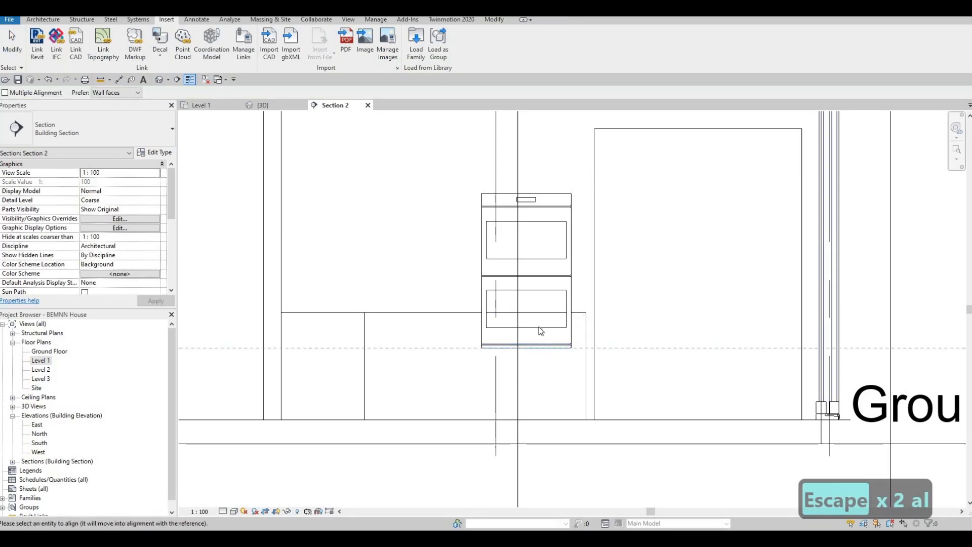
pyautogui.press('Escape')
pyautogui.press('Escape')
# Align the oven's bottom to the countertop's top edge, then return to the default 3D view
pyautogui.press('a')
pyautogui.press('l')
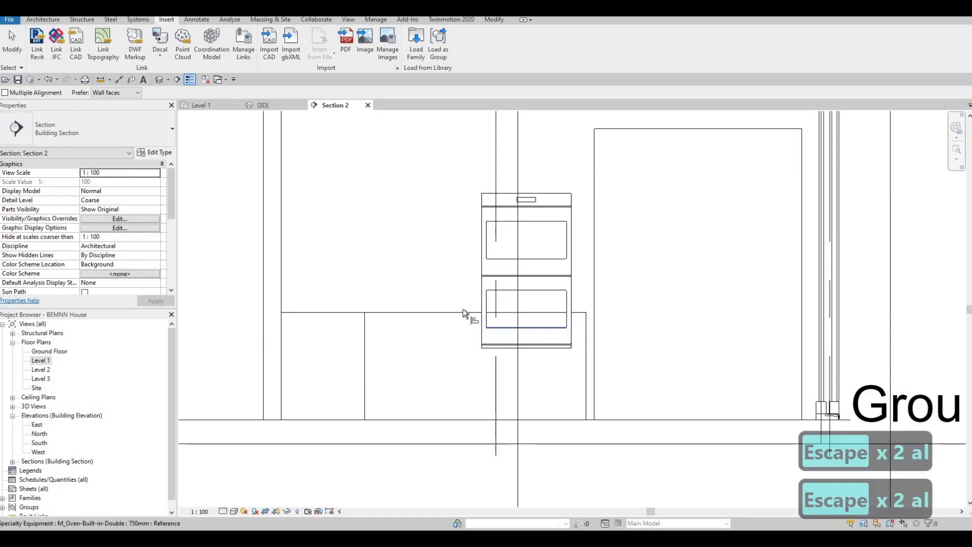
pyautogui.click(469, 313)
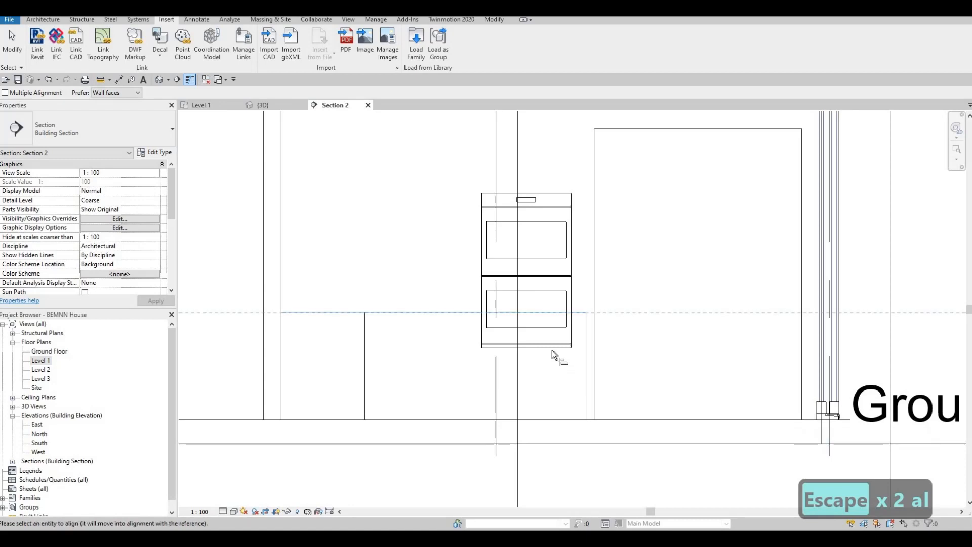
pyautogui.click(551, 349)
pyautogui.press('Escape')
pyautogui.press('Escape')
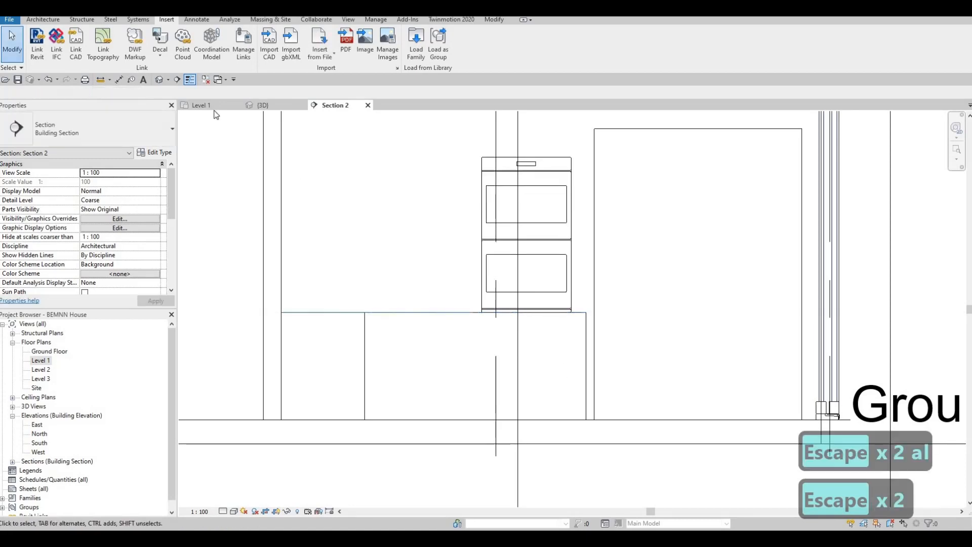
pyautogui.click(159, 83)
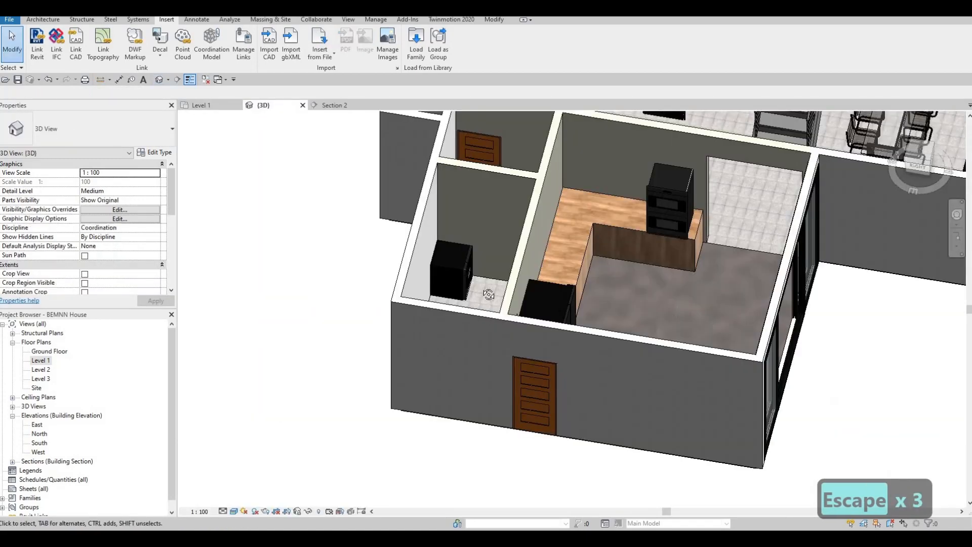
pyautogui.keyDown('shift'); pyautogui.moveTo(488, 293); pyautogui.dragTo(670, 221, button='middle'); pyautogui.keyUp('shift')
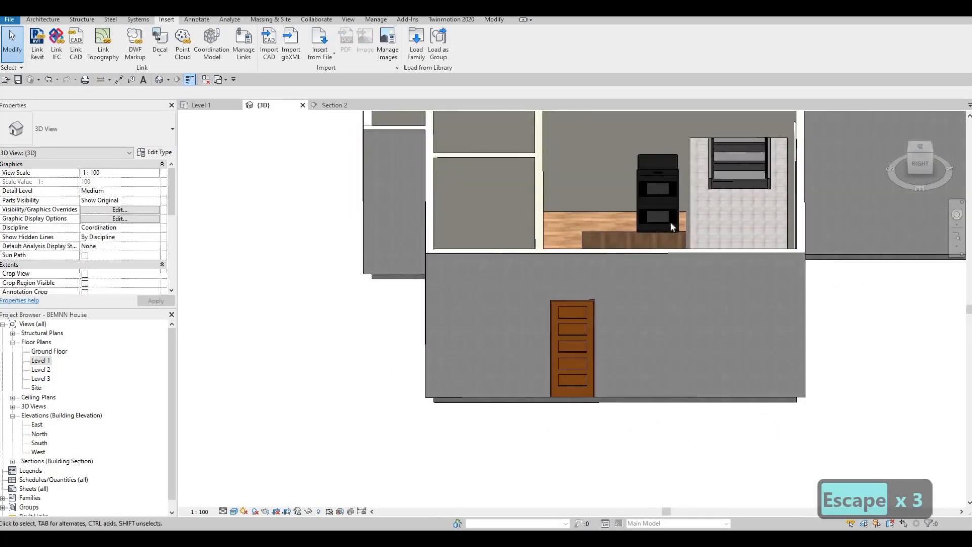
pyautogui.scroll(3, 664, 235)
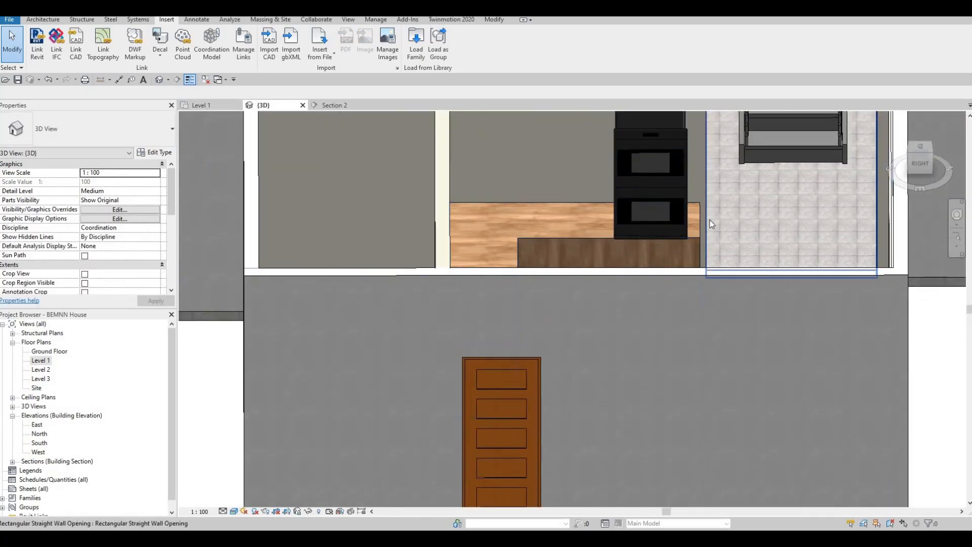
pyautogui.keyDown('shift'); pyautogui.moveTo(612, 255); pyautogui.dragTo(692, 230, button='middle'); pyautogui.keyUp('shift')
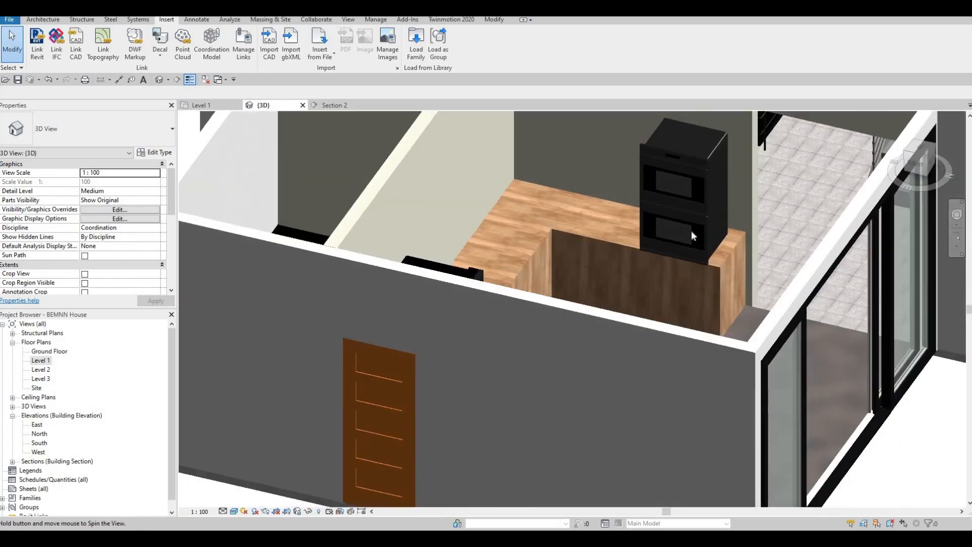
pyautogui.keyDown('shift'); pyautogui.moveTo(611, 237); pyautogui.dragTo(493, 238, button='middle'); pyautogui.keyUp('shift')
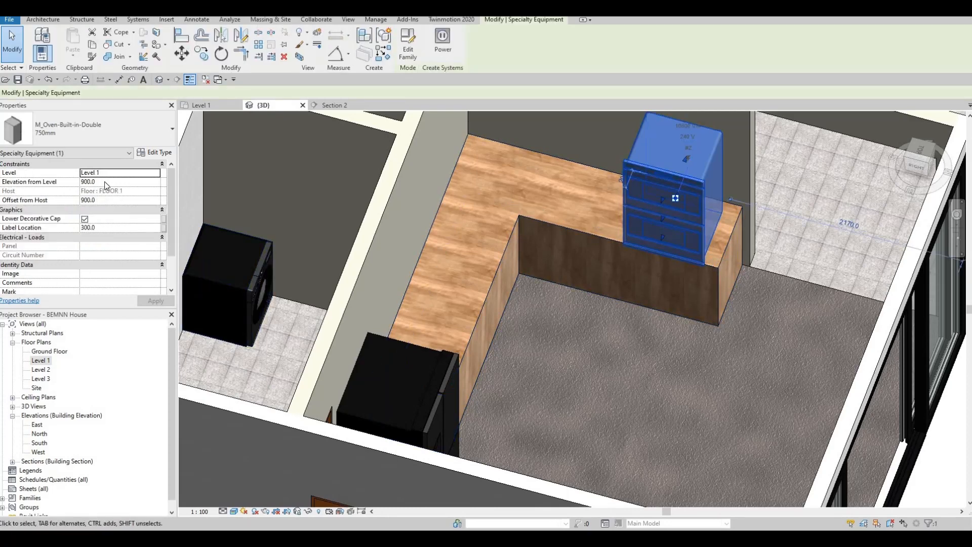
# Set the double oven's Elevation from Level to 925
pyautogui.click(106, 182)
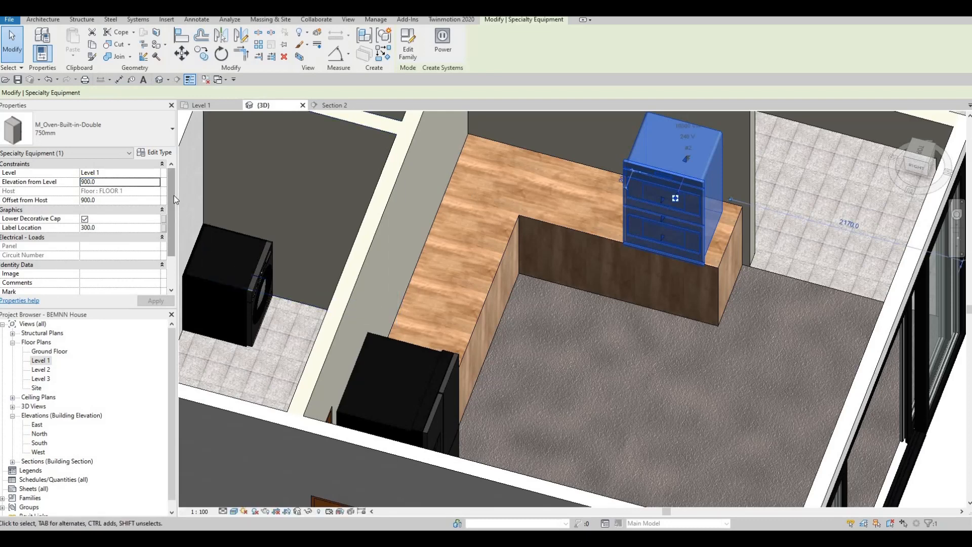
pyautogui.click(102, 182)
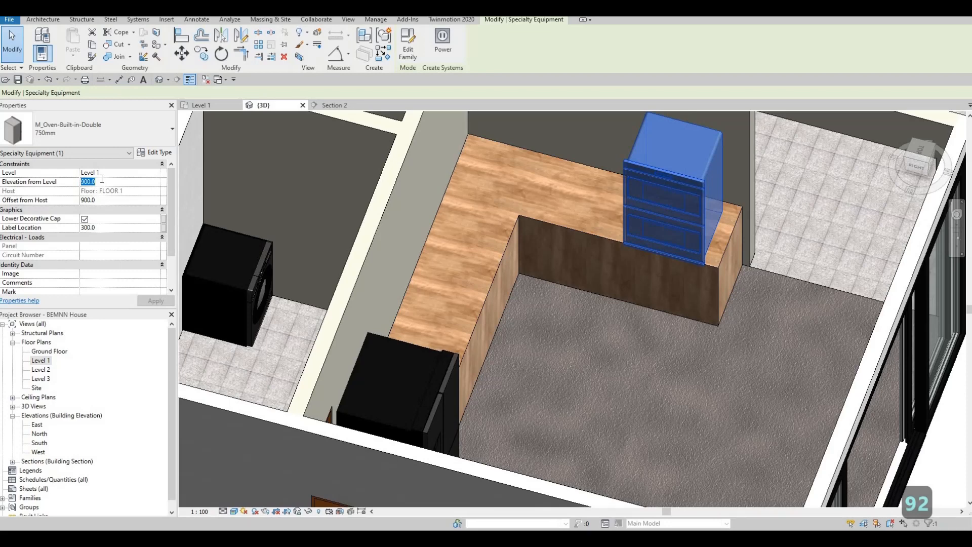
pyautogui.write('925')
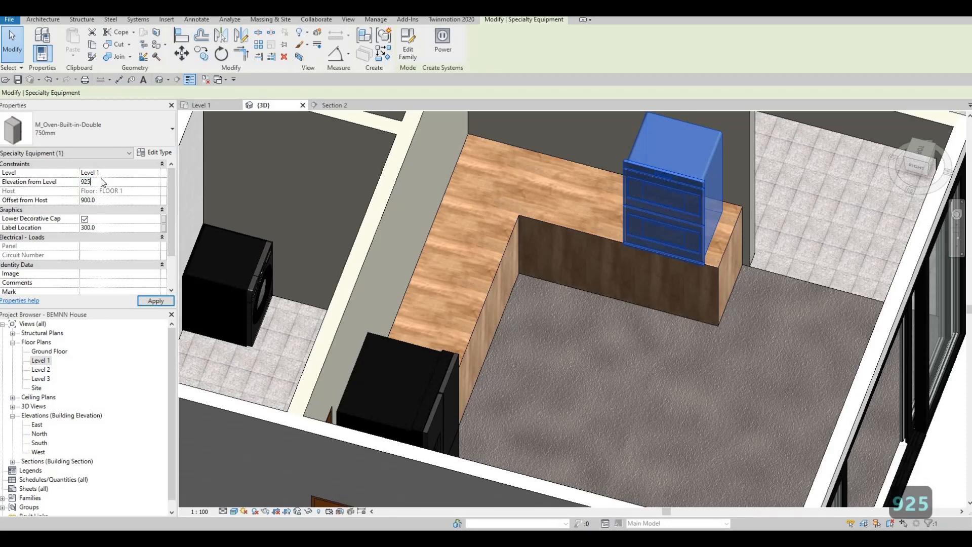
pyautogui.press('Return')
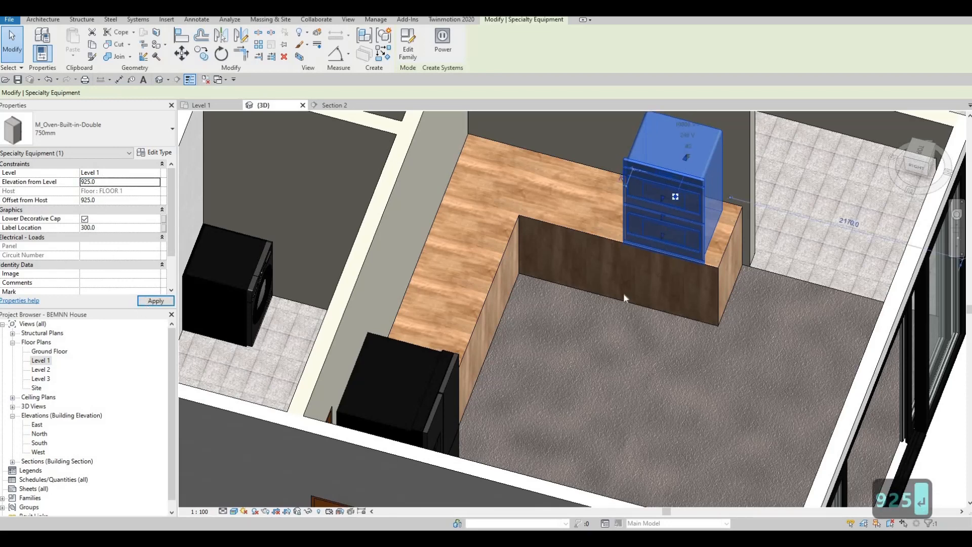
pyautogui.press('Escape')
pyautogui.press('Escape')
# Orbit around the kitchen to check the oven now sits on the wooden counter
pyautogui.keyDown('shift'); pyautogui.moveTo(625, 215); pyautogui.dragTo(719, 253, button='middle'); pyautogui.keyUp('shift')
pyautogui.scroll(5, 686, 282)
pyautogui.keyDown('shift'); pyautogui.moveTo(687, 281); pyautogui.dragTo(804, 205, button='middle'); pyautogui.keyUp('shift')
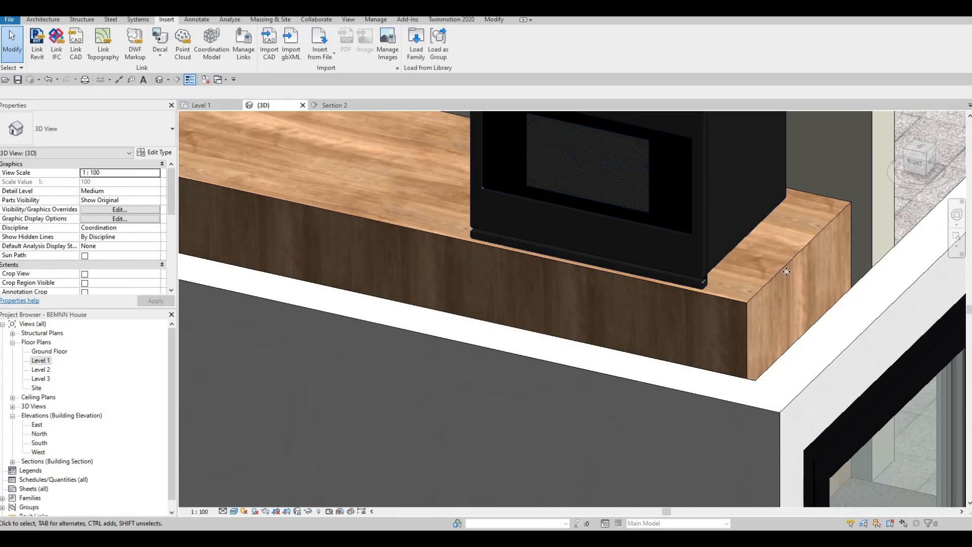
pyautogui.scroll(-1, 798, 192)
pyautogui.click(798, 198)
pyautogui.scroll(-2, 790, 212)
pyautogui.moveTo(734, 197); pyautogui.dragTo(734, 227, button='middle')
pyautogui.press('Escape')
pyautogui.scroll(-1, 735, 292)
pyautogui.press('Escape')
pyautogui.moveTo(724, 164); pyautogui.dragTo(729, 271, button='middle')
pyautogui.scroll(-1, 730, 271)
pyautogui.keyDown('shift'); pyautogui.moveTo(706, 348); pyautogui.dragTo(569, 178, button='middle'); pyautogui.keyUp('shift')
pyautogui.scroll(2, 557, 203)
pyautogui.scroll(-3, 557, 188)
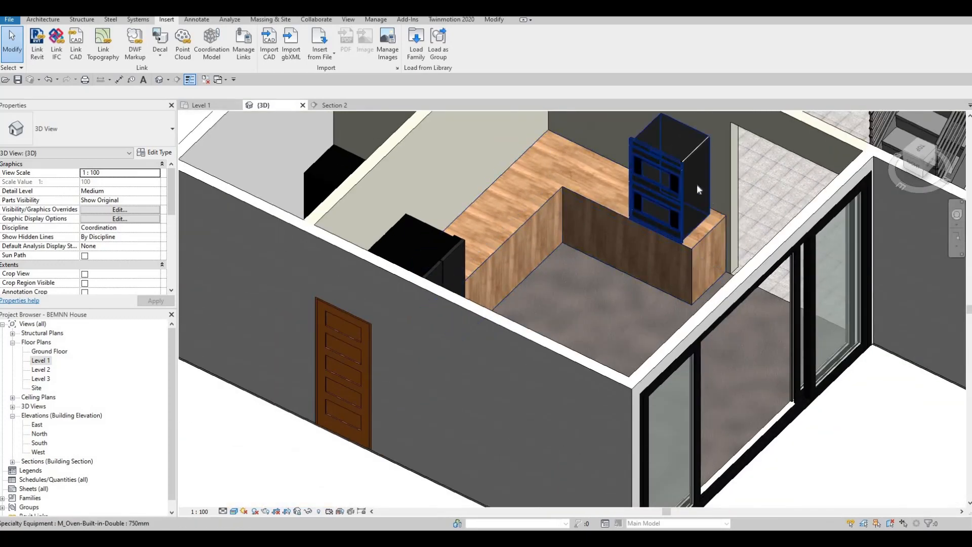
pyautogui.keyDown('shift'); pyautogui.moveTo(696, 184); pyautogui.dragTo(679, 166, button='middle'); pyautogui.keyUp('shift')
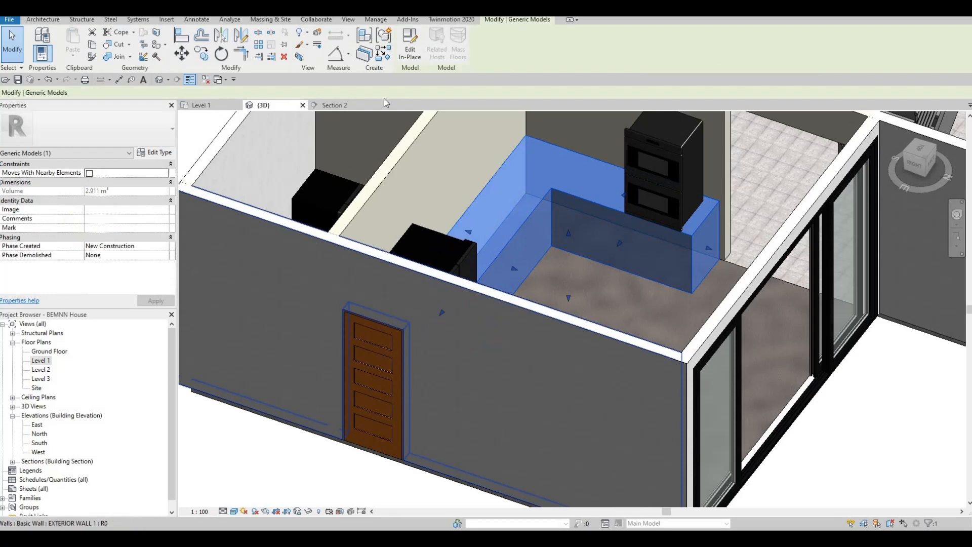
# Edit the counter's in-place geometry and start a Void Sweep
pyautogui.click(409, 52)
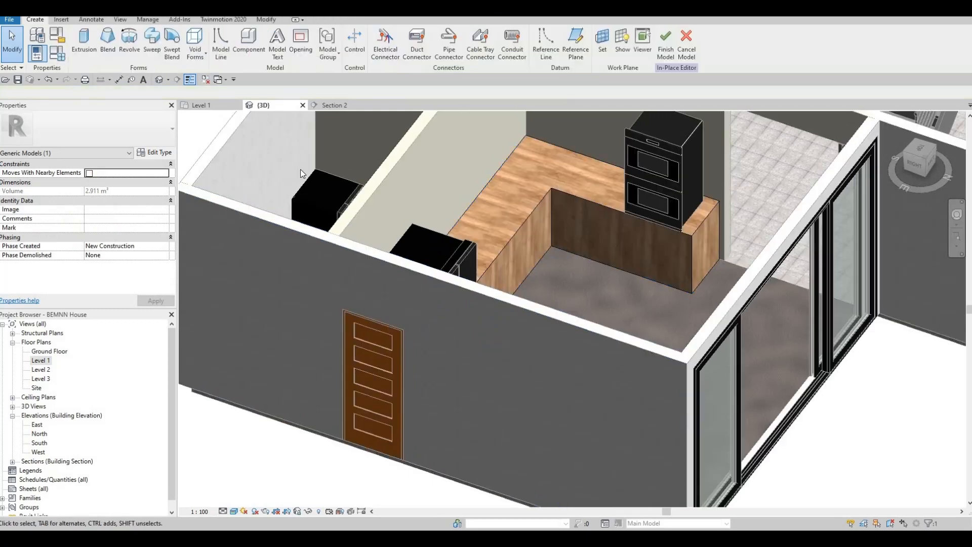
pyautogui.keyDown('shift'); pyautogui.moveTo(692, 277); pyautogui.dragTo(692, 304, button='middle'); pyautogui.keyUp('shift')
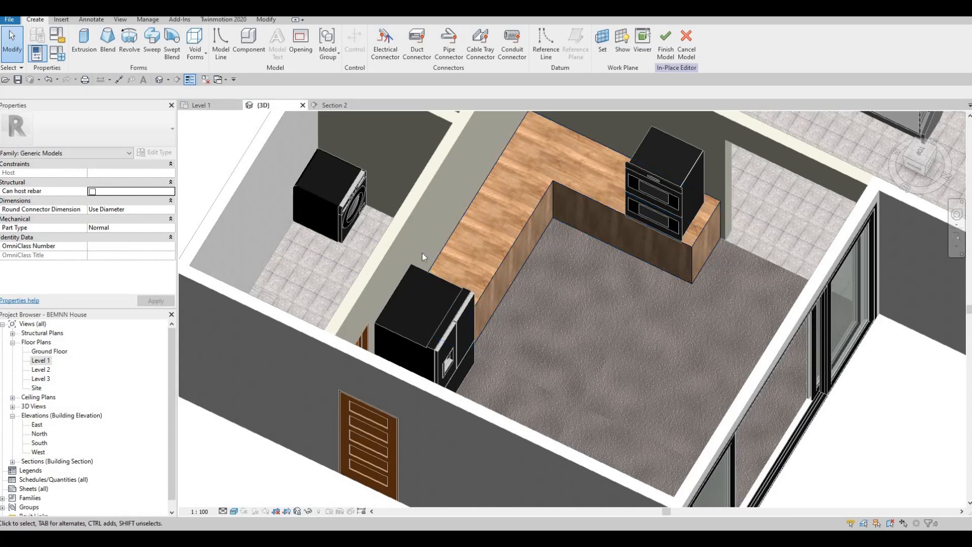
pyautogui.click(194, 57)
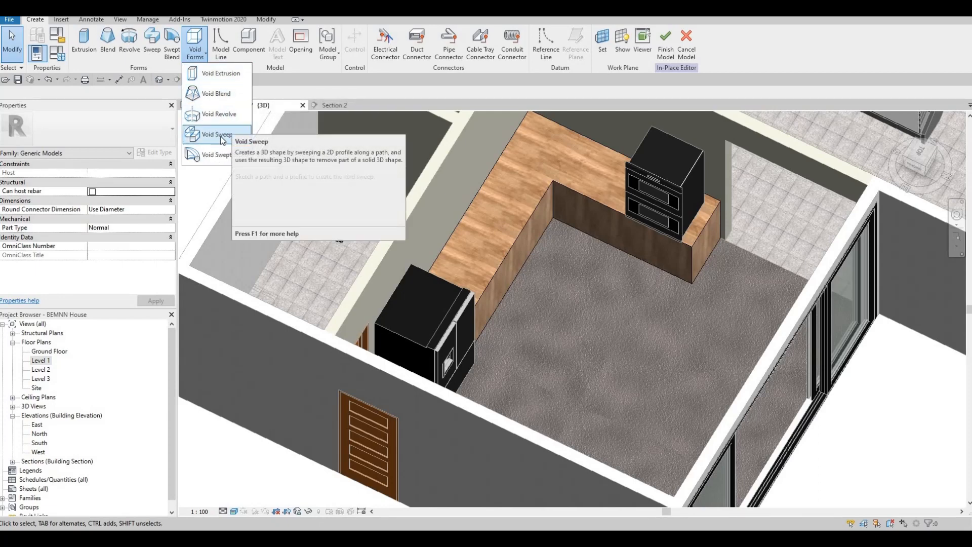
pyautogui.click(218, 135)
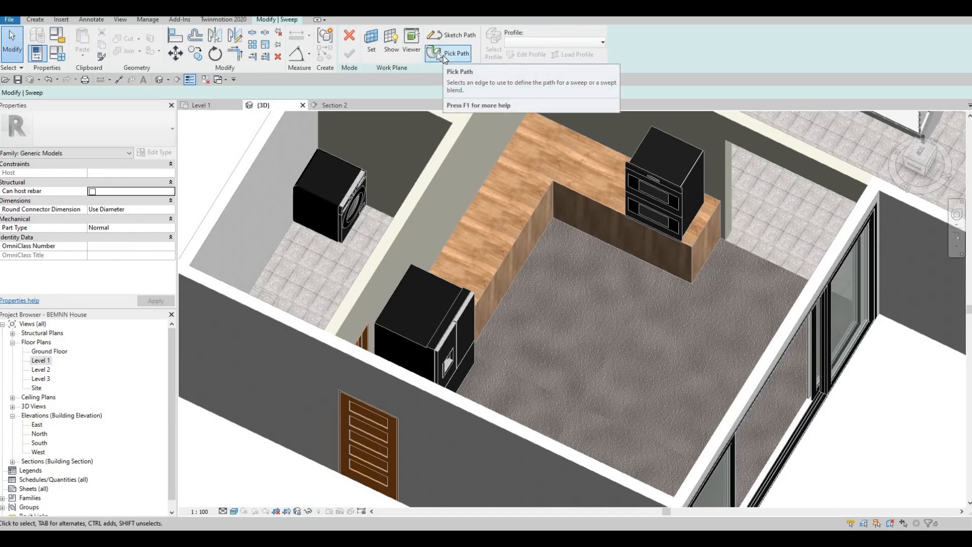
# Pick the counter's left and back base edges as the sweep path and finish the path
pyautogui.click(442, 56)
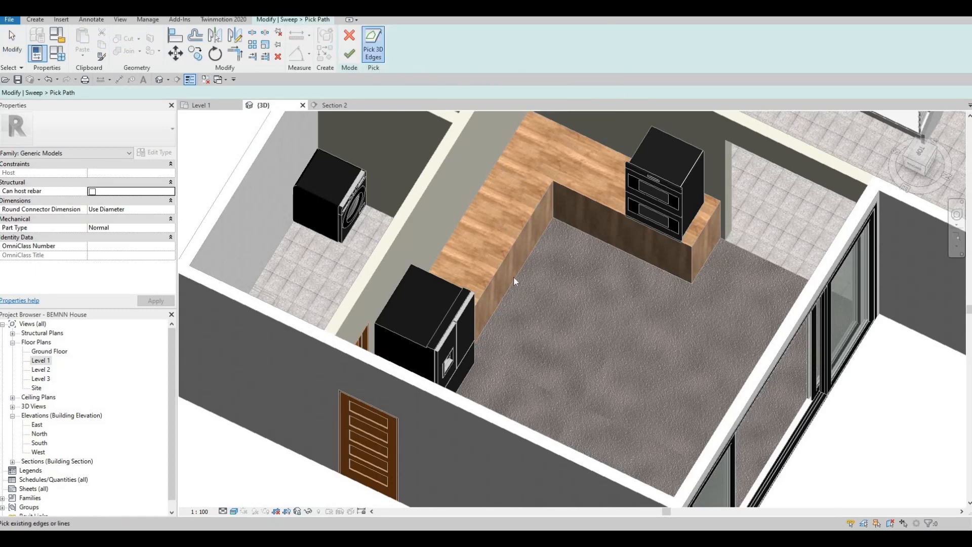
pyautogui.click(571, 234)
pyautogui.click(623, 250)
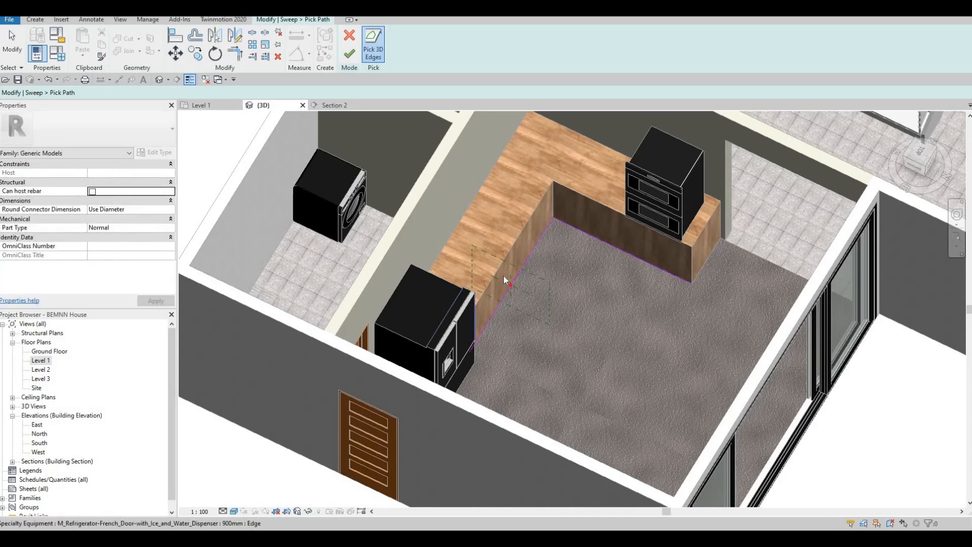
pyautogui.click(351, 55)
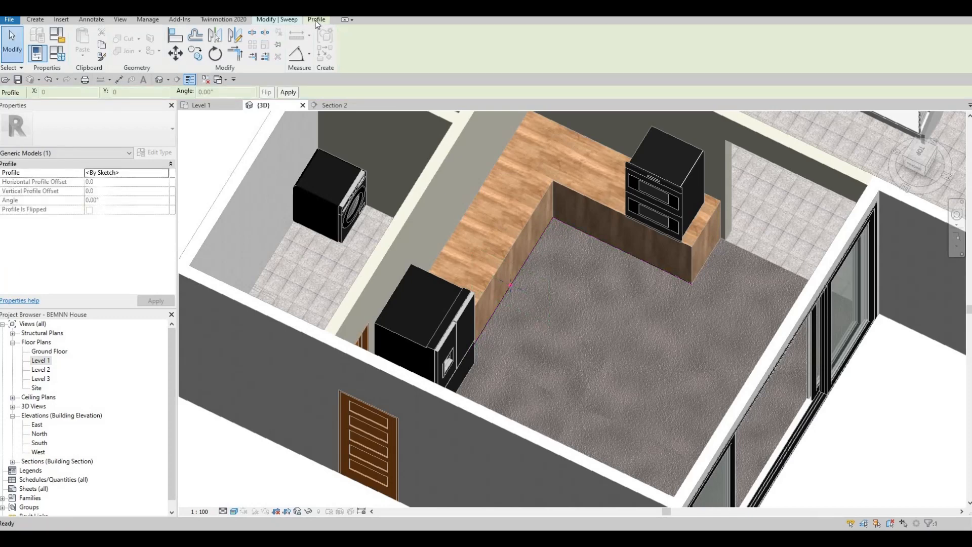
pyautogui.click(286, 22)
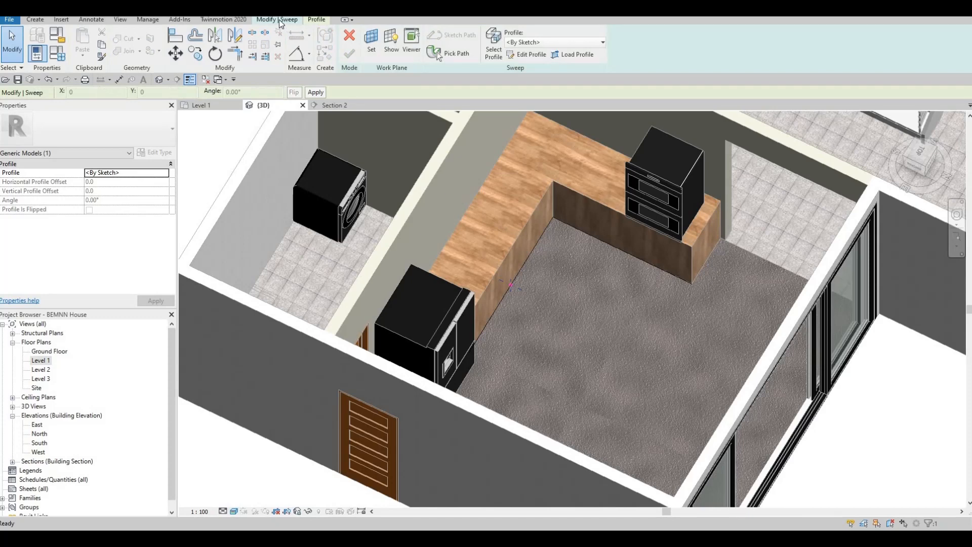
# Edit the sweep profile and sketch a rectangle starting at the path point
pyautogui.click(517, 60)
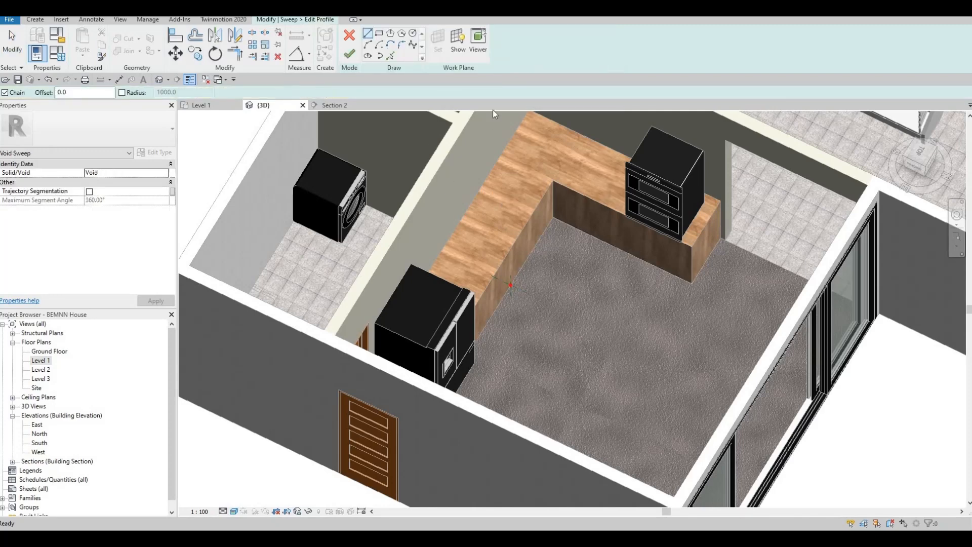
pyautogui.moveTo(517, 284); pyautogui.dragTo(485, 204, button='middle')
pyautogui.scroll(3, 508, 177)
pyautogui.scroll(3, 481, 160)
pyautogui.scroll(3, 479, 185)
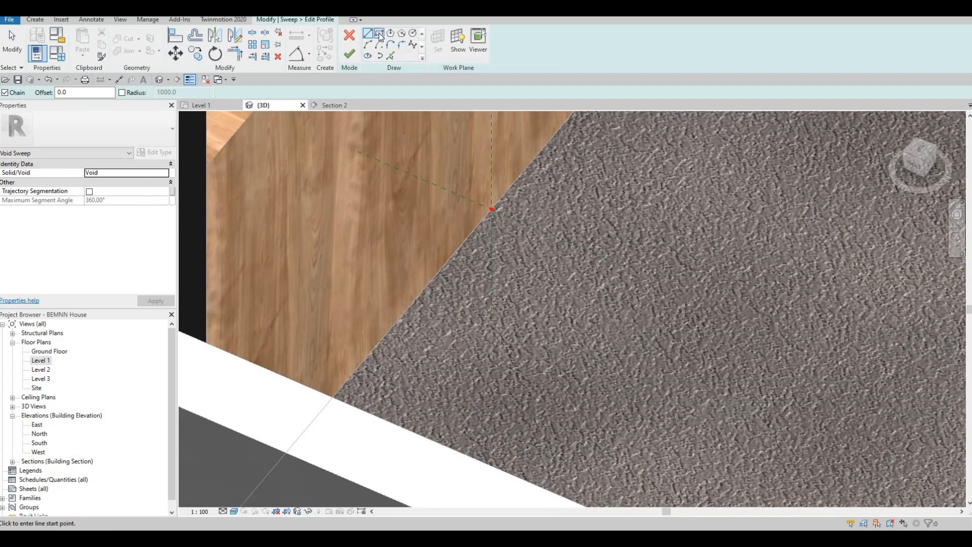
pyautogui.click(379, 34)
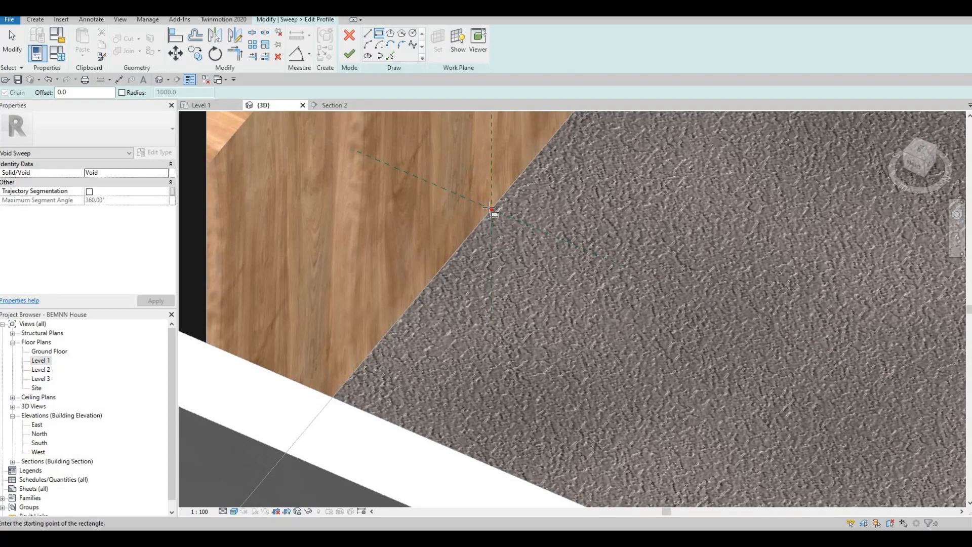
pyautogui.click(490, 209)
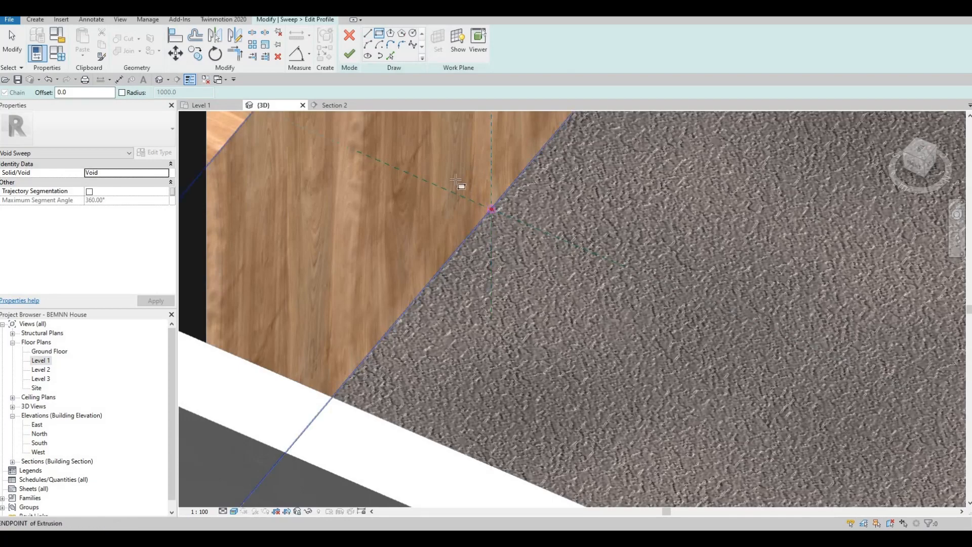
pyautogui.click(445, 144)
pyautogui.moveTo(455, 146); pyautogui.dragTo(460, 202, button='middle')
pyautogui.press('Escape')
pyautogui.press('Escape')
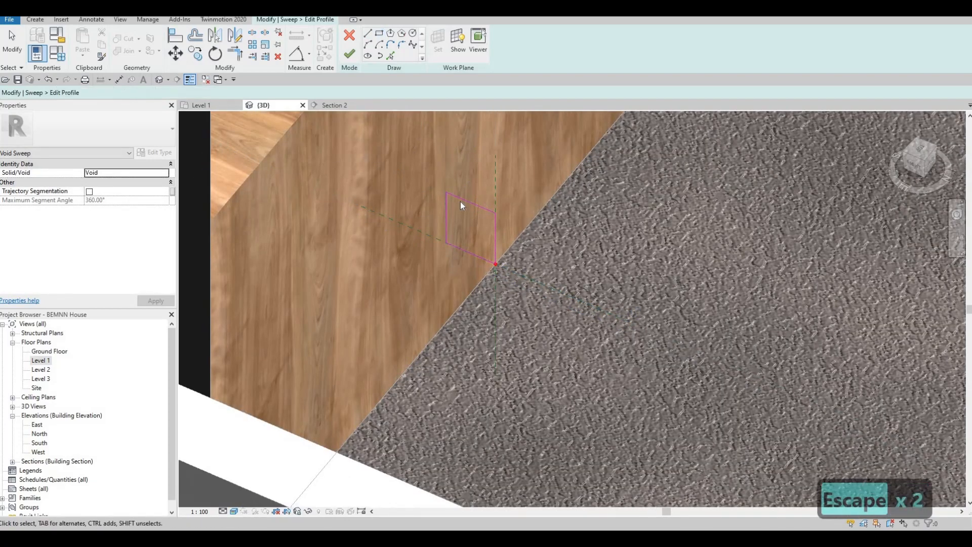
# Size the profile rectangle to 100 by 80 and finish the profile sketch
pyautogui.click(471, 203)
pyautogui.click(507, 246)
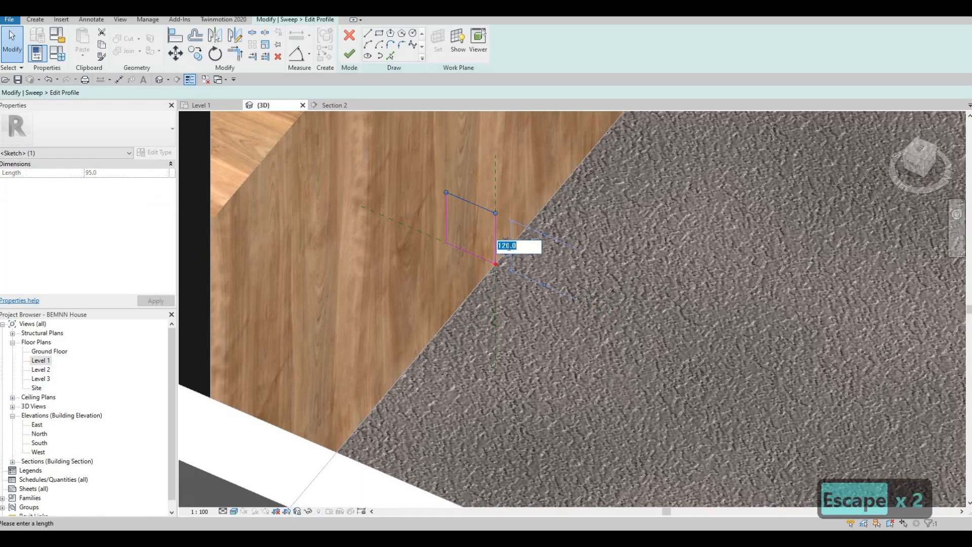
pyautogui.write('100')
pyautogui.press('Return')
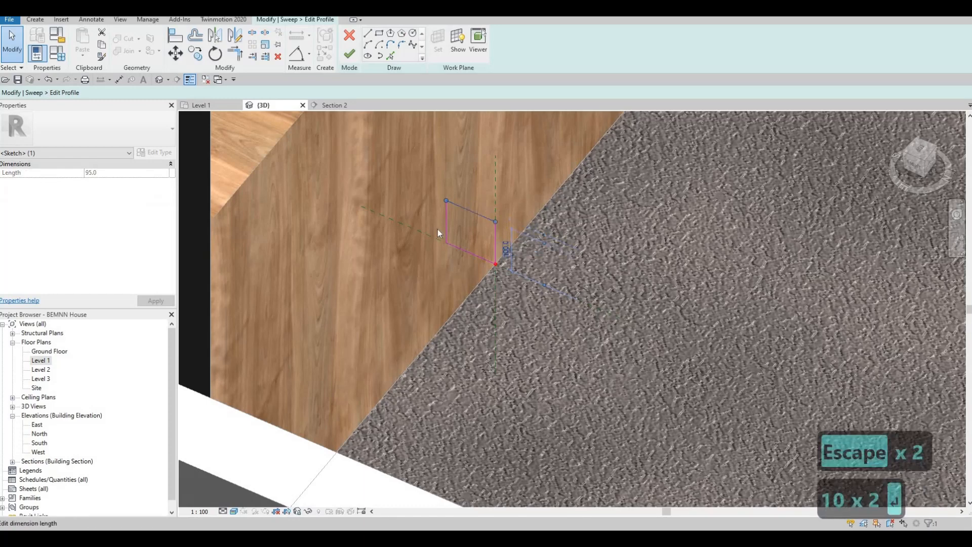
pyautogui.click(446, 219)
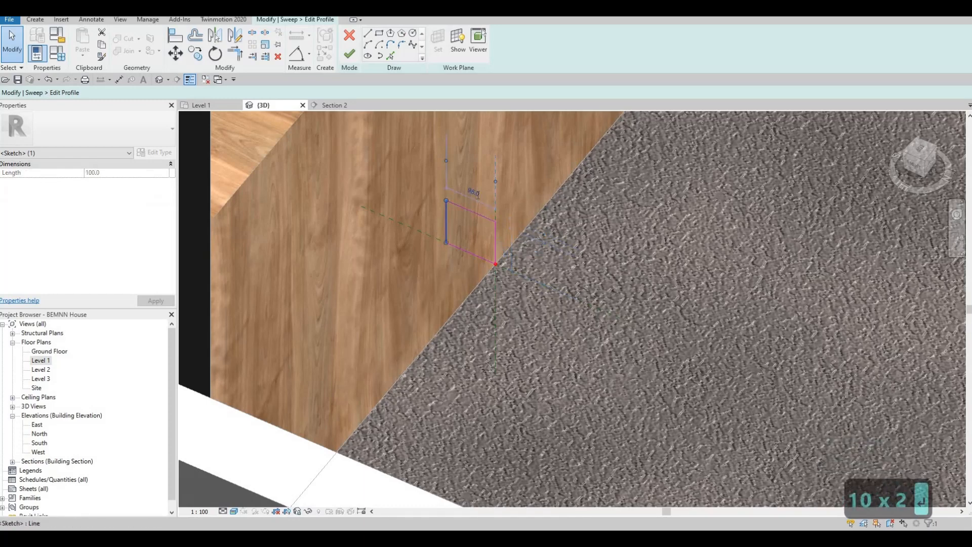
pyautogui.click(475, 193)
pyautogui.write('80')
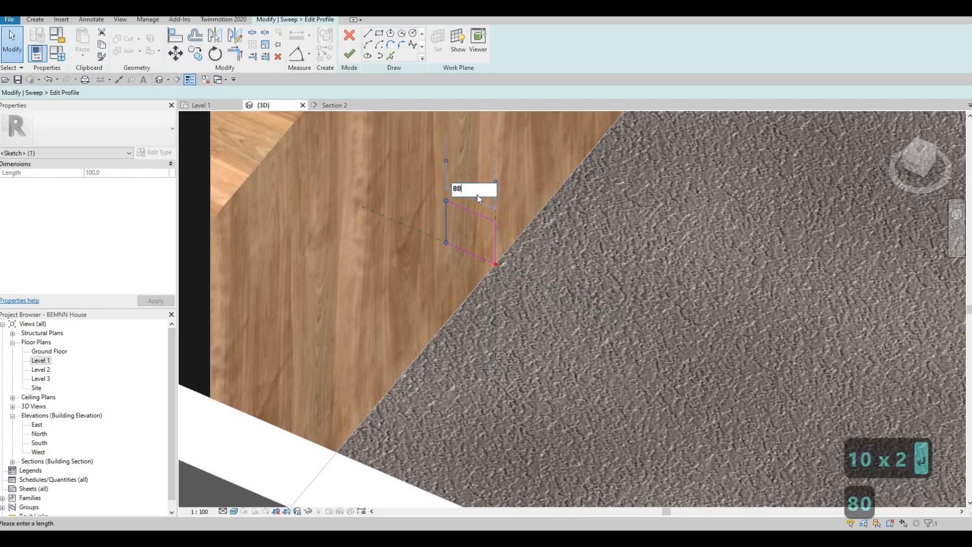
pyautogui.press('Return')
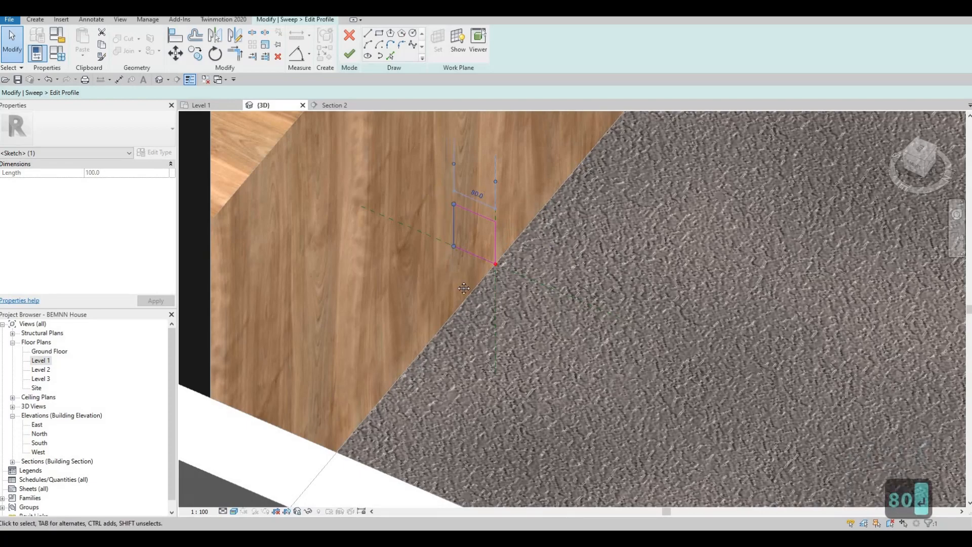
pyautogui.scroll(-2, 464, 288)
pyautogui.click(349, 54)
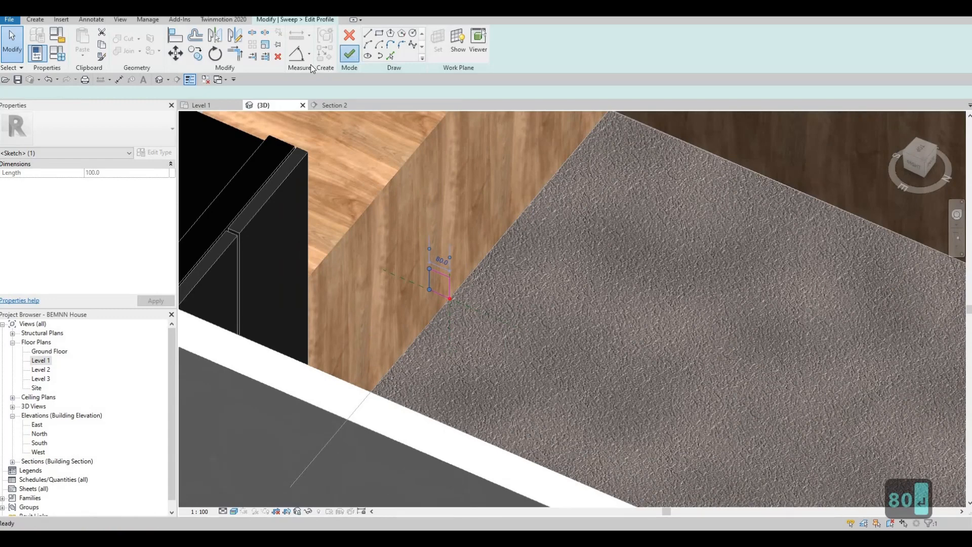
pyautogui.click(293, 21)
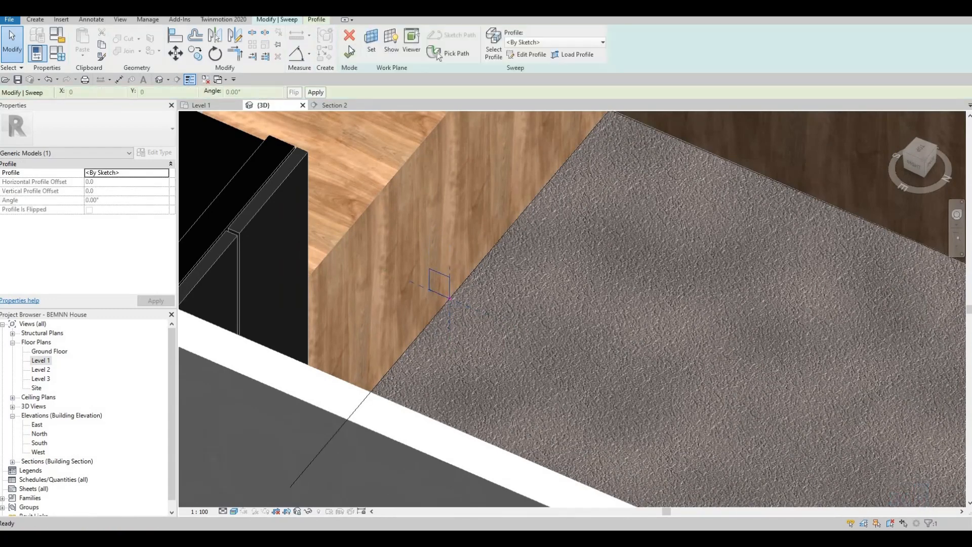
# Create the void sweep, cut it from the counter for the toe-kick, and finish the model
pyautogui.click(349, 55)
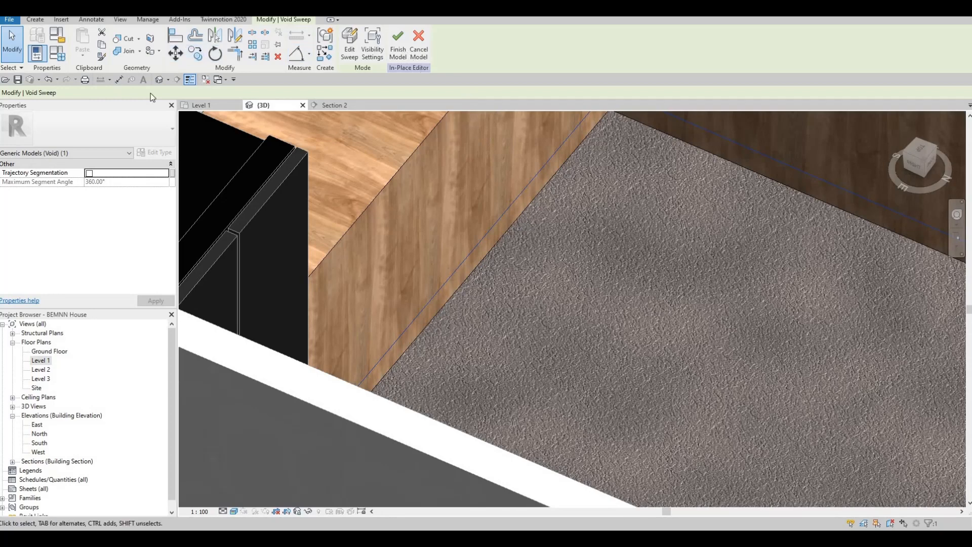
pyautogui.click(126, 39)
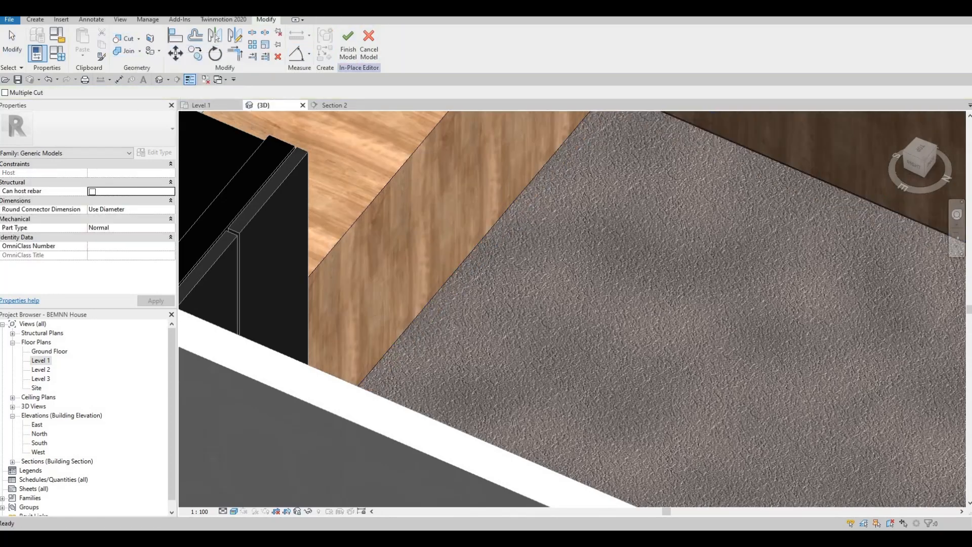
pyautogui.scroll(-4, 451, 328)
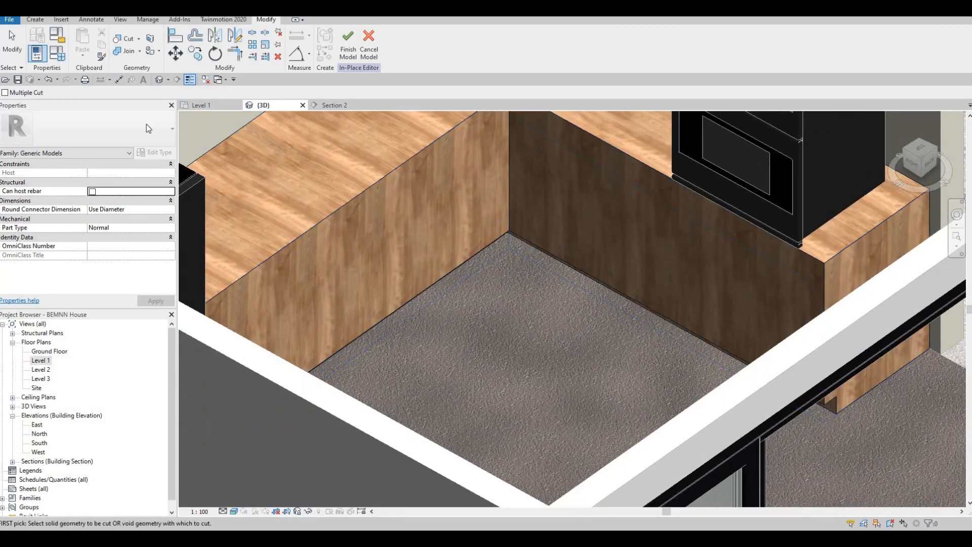
pyautogui.click(346, 52)
pyautogui.scroll(-2, 494, 296)
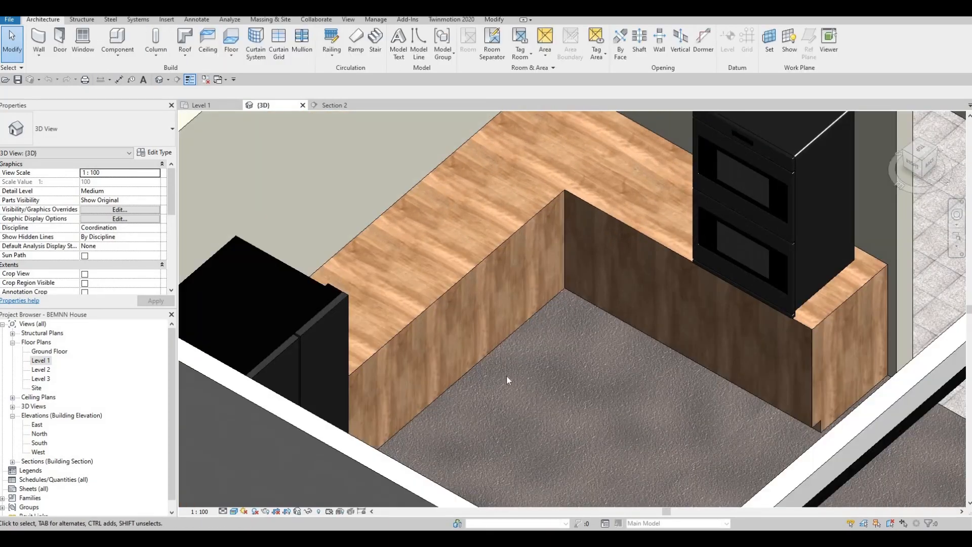
# Orbit around the counter, fridge and oven in 3D, then pan the Level 1 floor plan
pyautogui.keyDown('shift'); pyautogui.moveTo(506, 376); pyautogui.dragTo(831, 260, button='middle'); pyautogui.keyUp('shift')
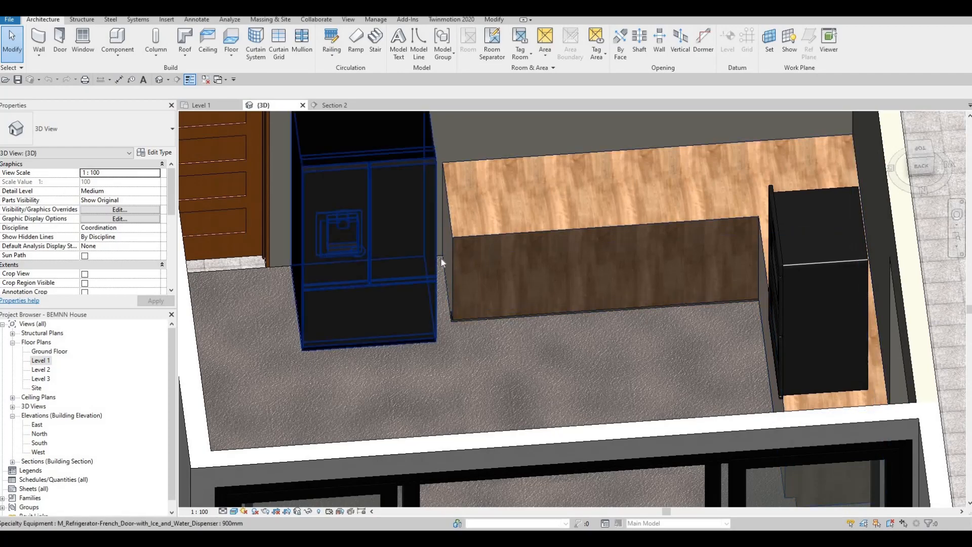
pyautogui.keyDown('shift'); pyautogui.moveTo(413, 268); pyautogui.dragTo(503, 237, button='middle'); pyautogui.keyUp('shift')
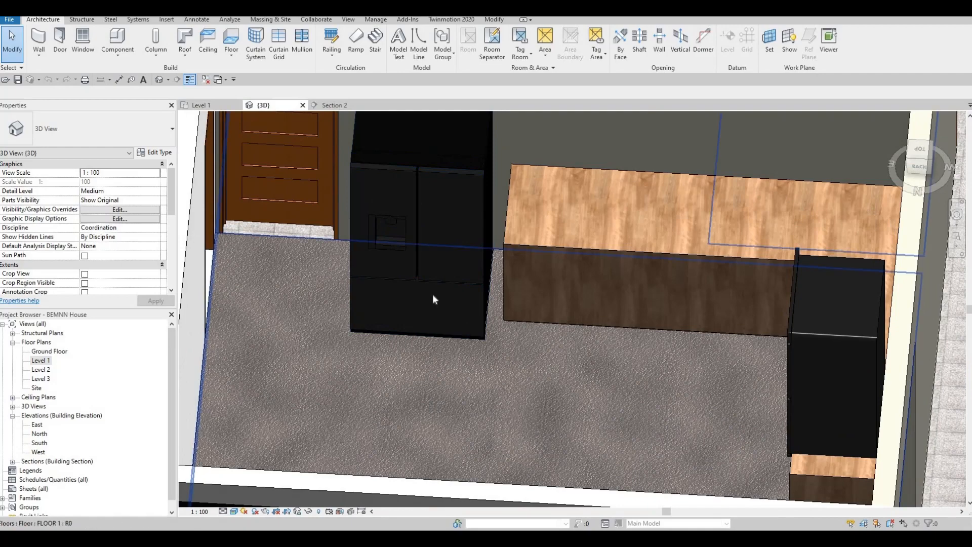
pyautogui.keyDown('shift'); pyautogui.moveTo(473, 313); pyautogui.dragTo(473, 313, button='middle'); pyautogui.keyUp('shift')
pyautogui.keyDown('shift'); pyautogui.moveTo(477, 353); pyautogui.dragTo(417, 160, button='middle'); pyautogui.keyUp('shift')
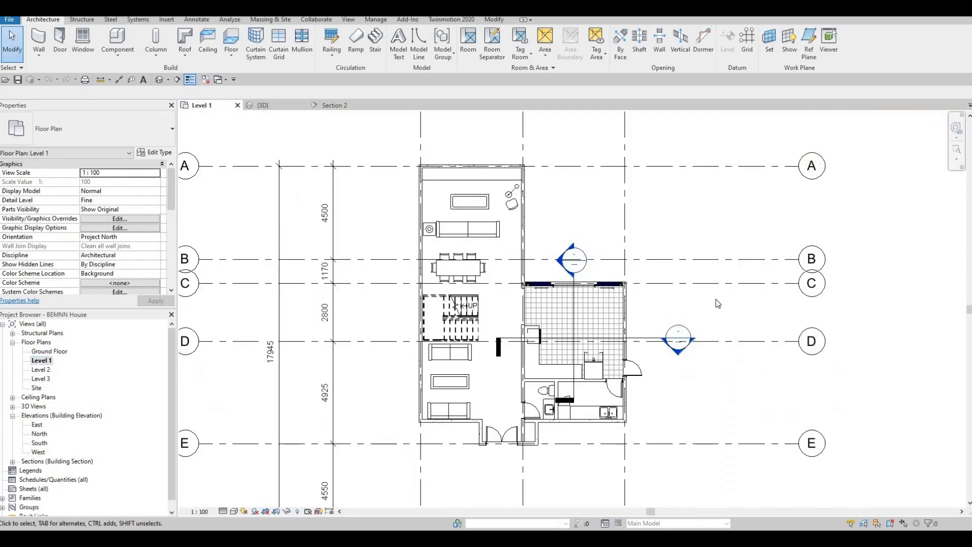
pyautogui.moveTo(671, 323); pyautogui.dragTo(706, 229, button='middle')
pyautogui.scroll(2, 697, 231)
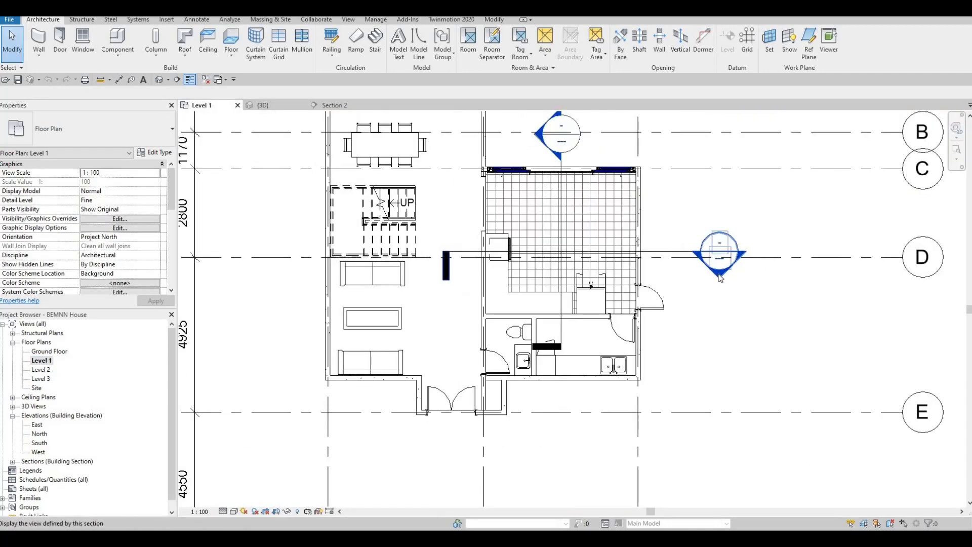
# Open the Section 1 view and start a Model In-Place element
pyautogui.doubleClick(720, 277)
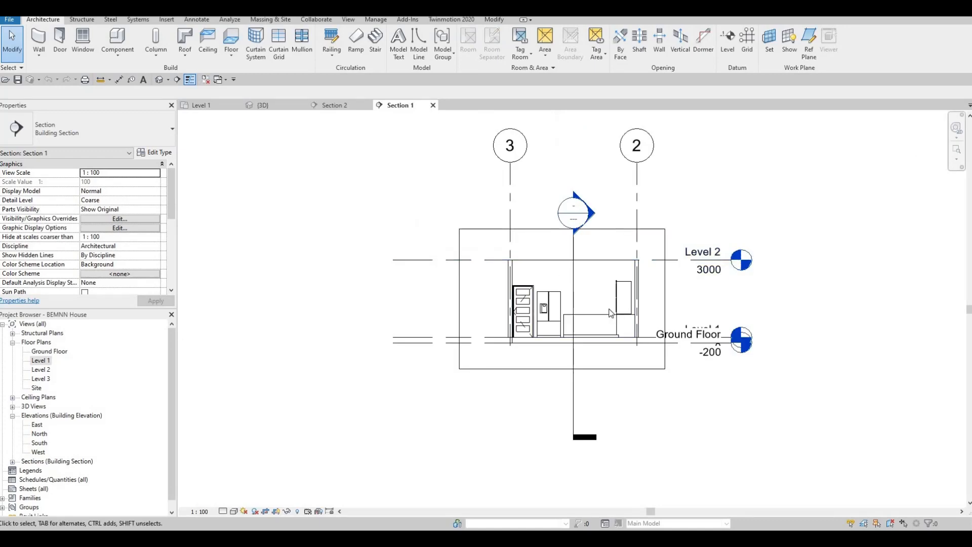
pyautogui.scroll(4, 623, 314)
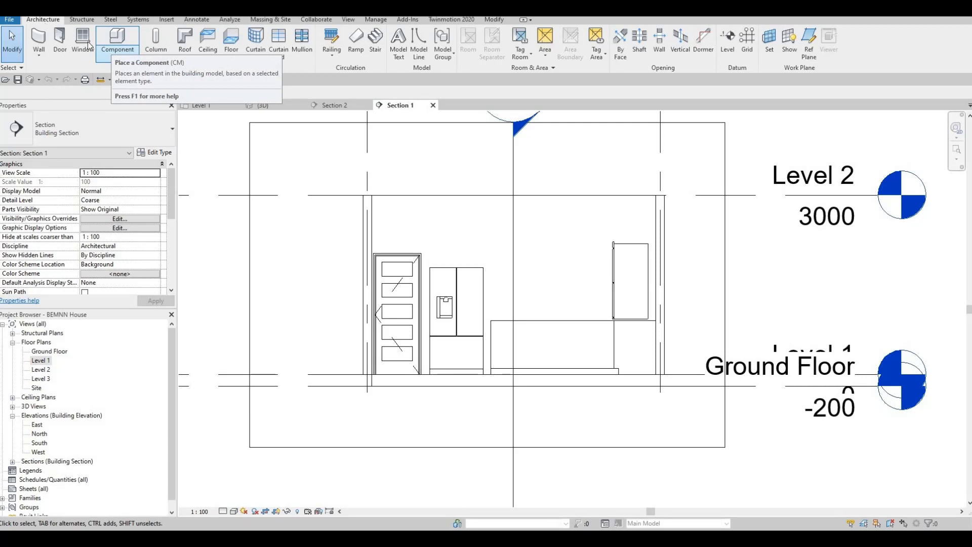
pyautogui.click(117, 54)
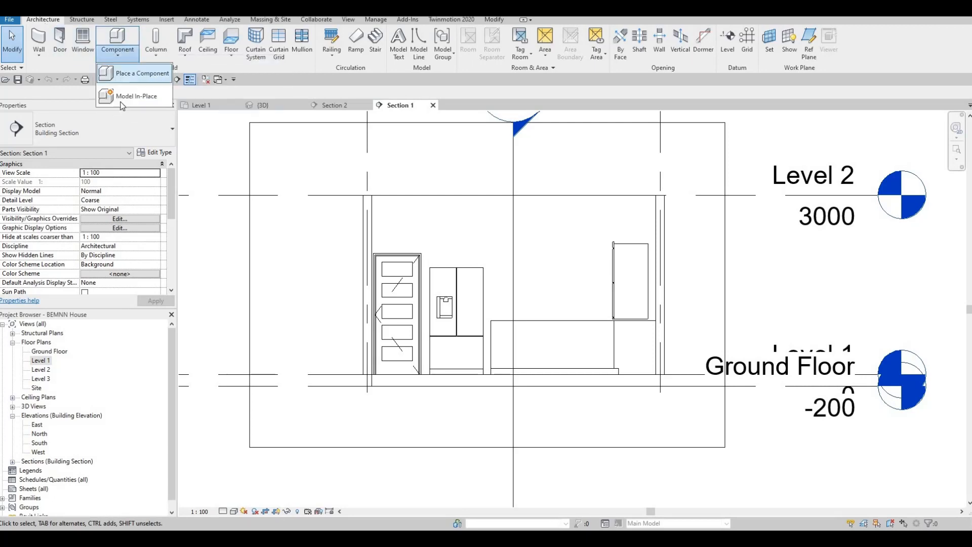
pyautogui.click(122, 98)
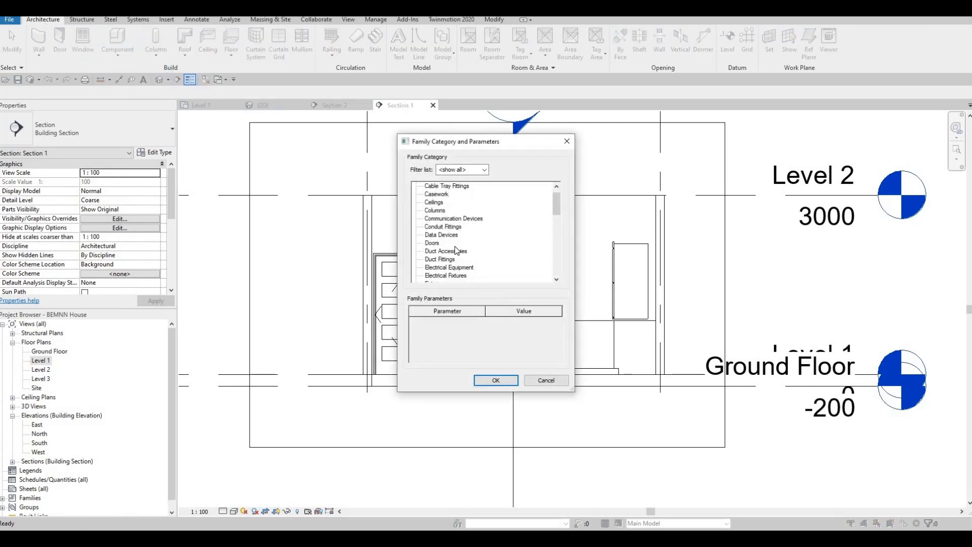
# Choose the Generic Models category, accept the name Generic Models 2, and start an Extrusion
pyautogui.scroll(-3, 456, 250)
pyautogui.click(444, 243)
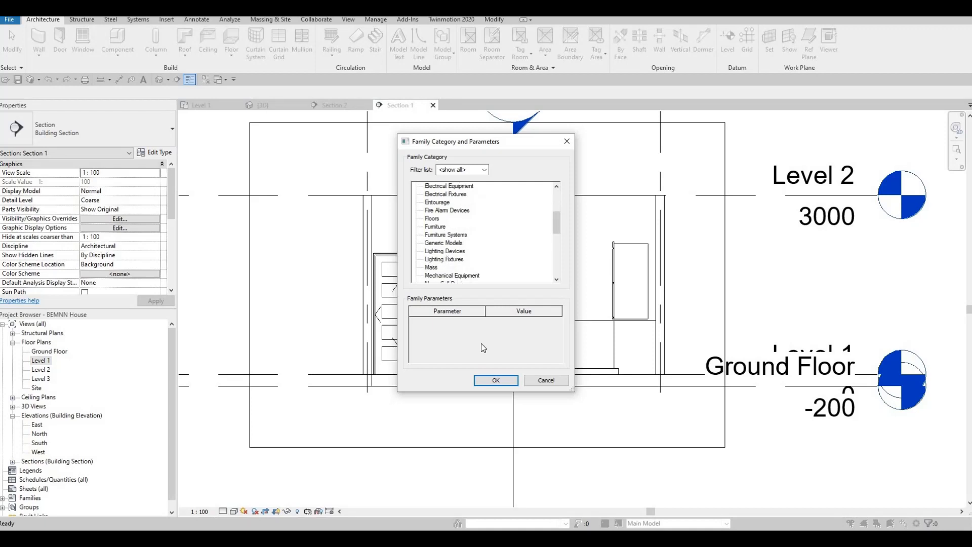
pyautogui.click(496, 380)
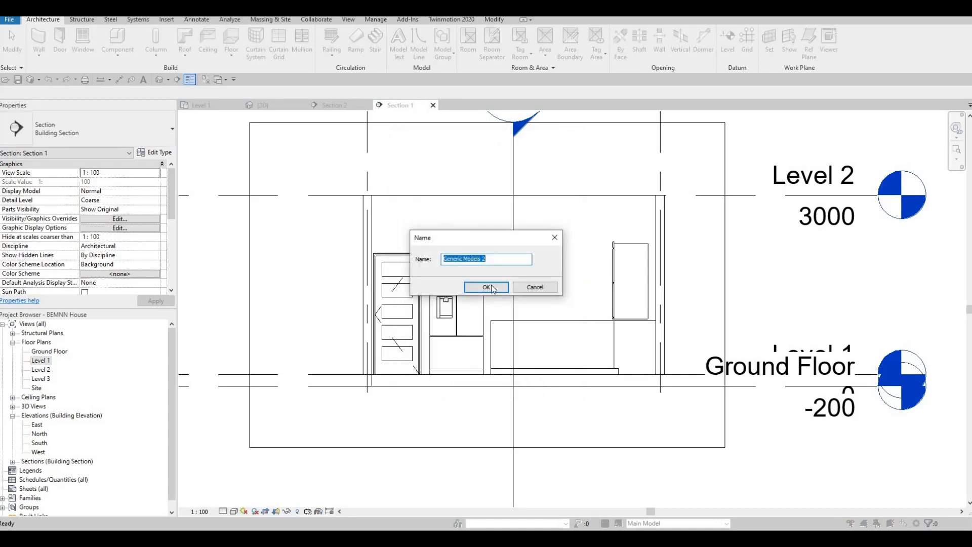
pyautogui.click(488, 287)
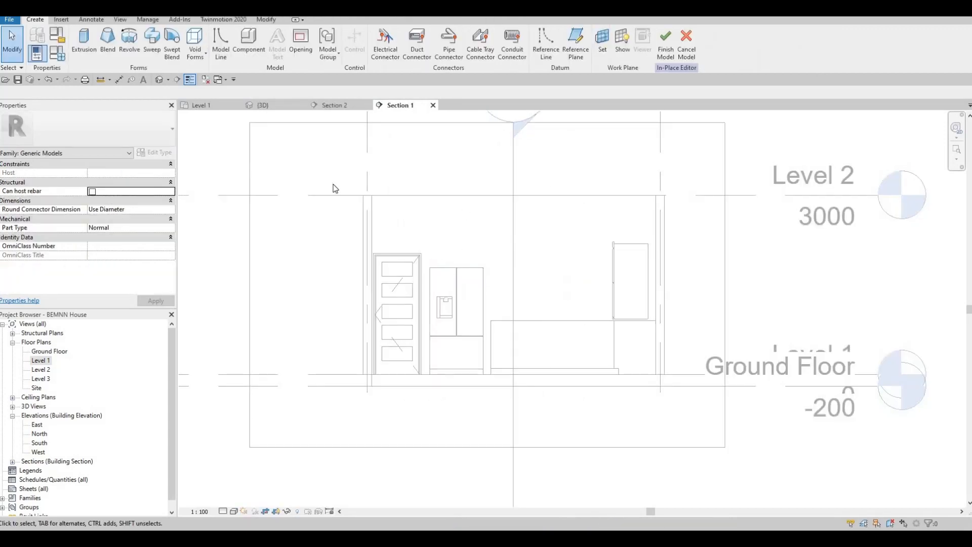
pyautogui.click(84, 46)
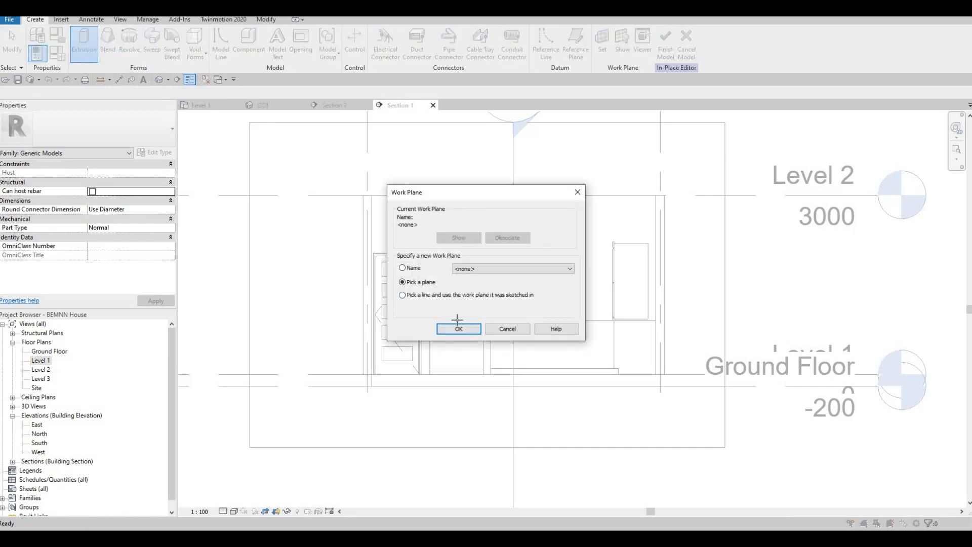
# Use the interior wall as the work plane and start the rectangle at the door's bottom corner
pyautogui.click(458, 328)
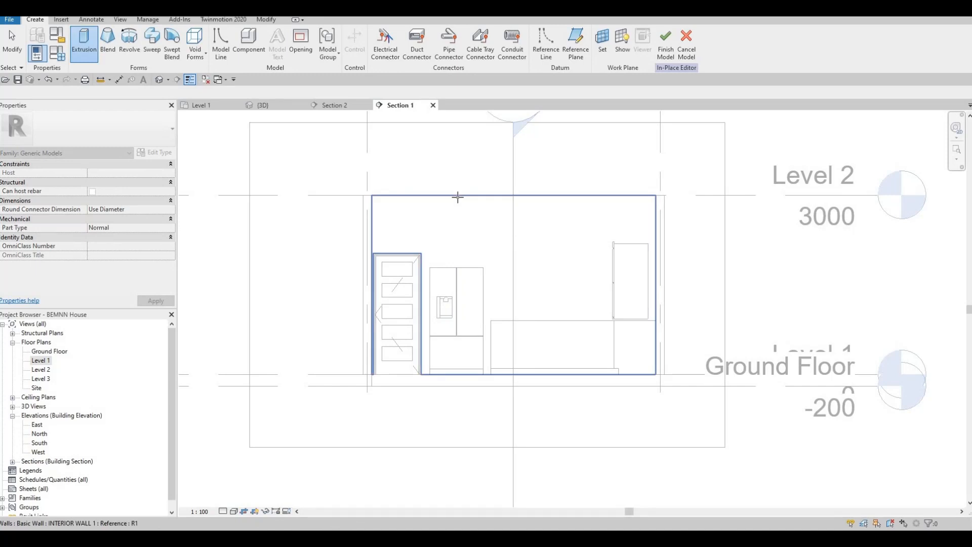
pyautogui.click(459, 201)
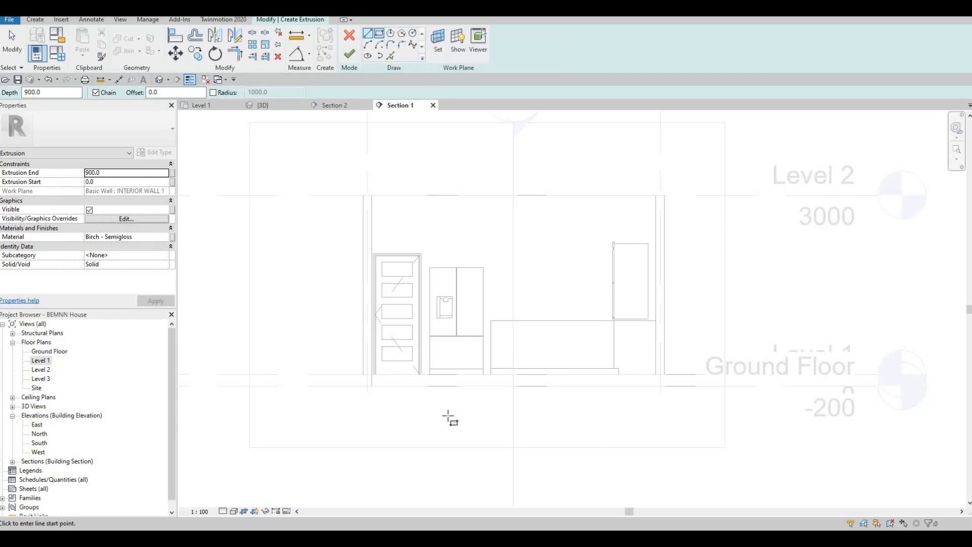
pyautogui.scroll(4, 387, 319)
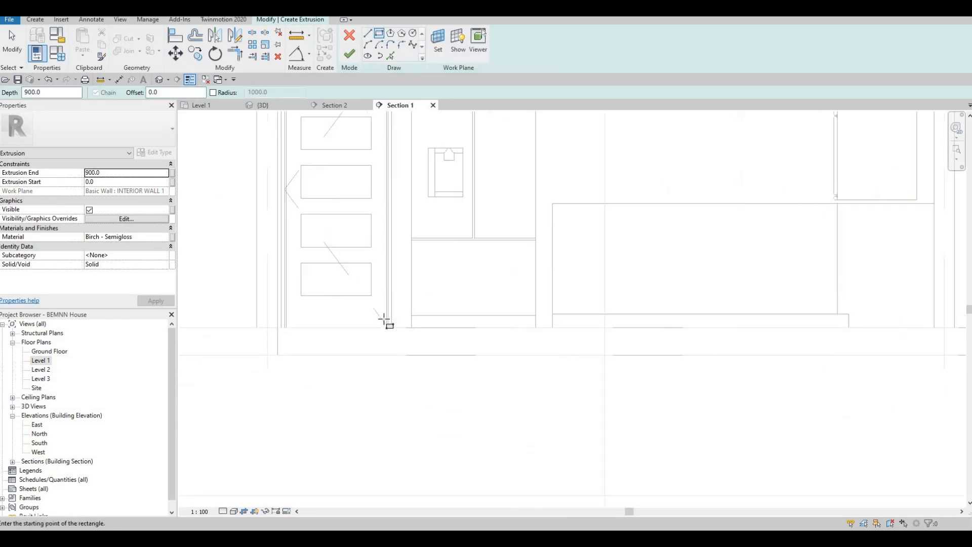
pyautogui.click(436, 308)
pyautogui.scroll(-2, 517, 271)
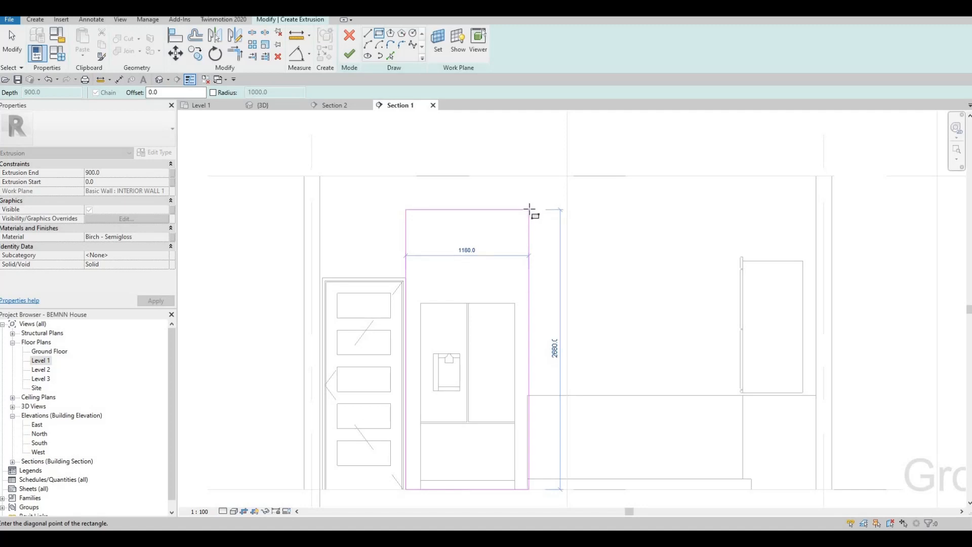
# Complete the outline rectangle and set its height to 2800
pyautogui.click(527, 208)
pyautogui.press('Escape')
pyautogui.press('Escape')
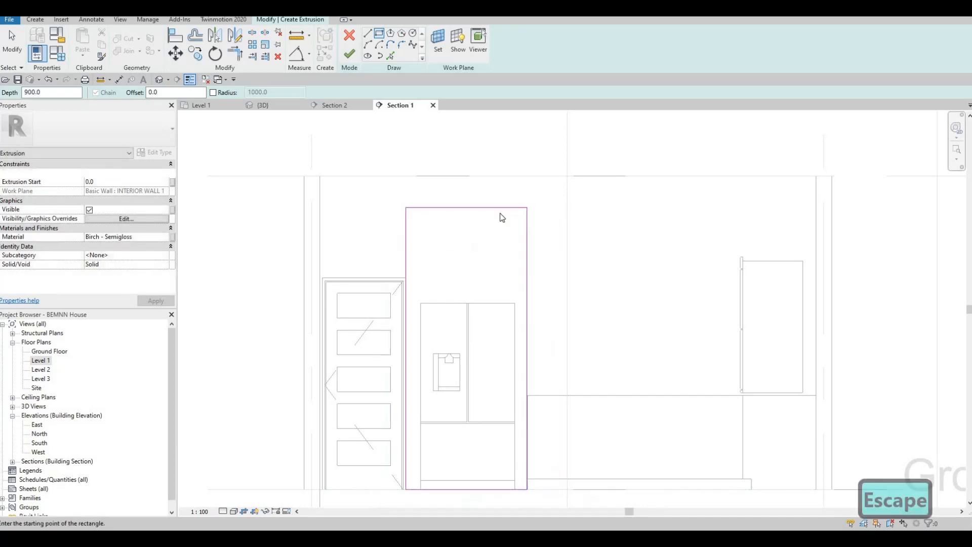
pyautogui.click(500, 208)
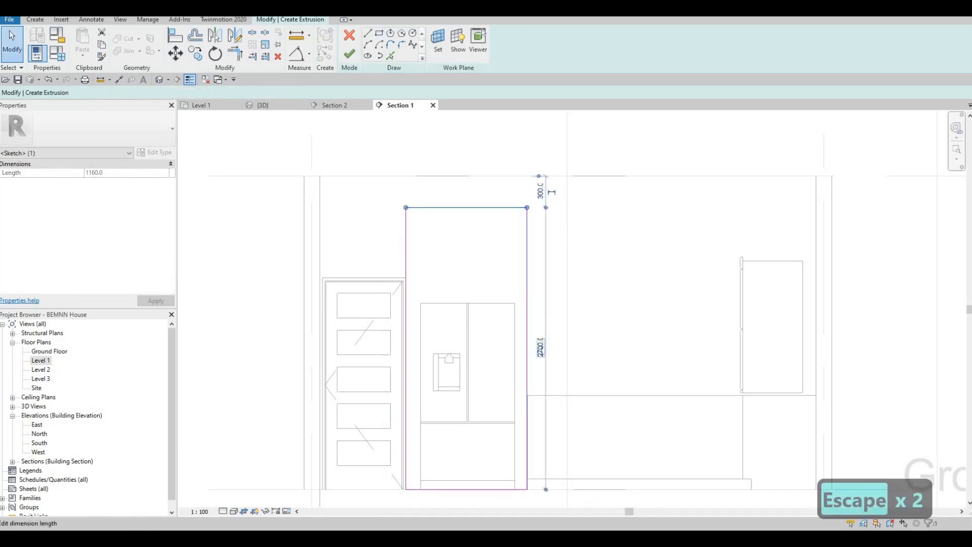
pyautogui.click(540, 335)
pyautogui.write('2800')
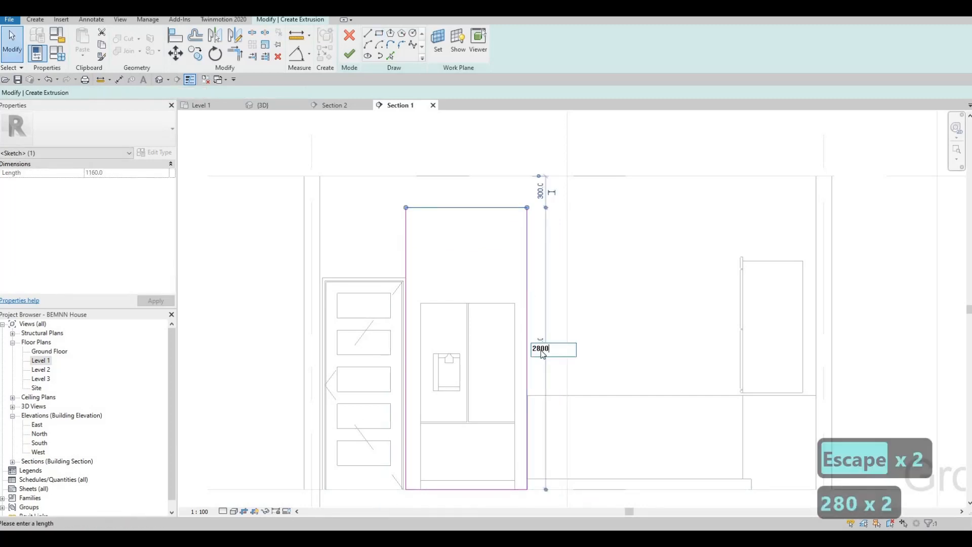
pyautogui.press('Return')
pyautogui.press('Escape')
pyautogui.scroll(5, 499, 338)
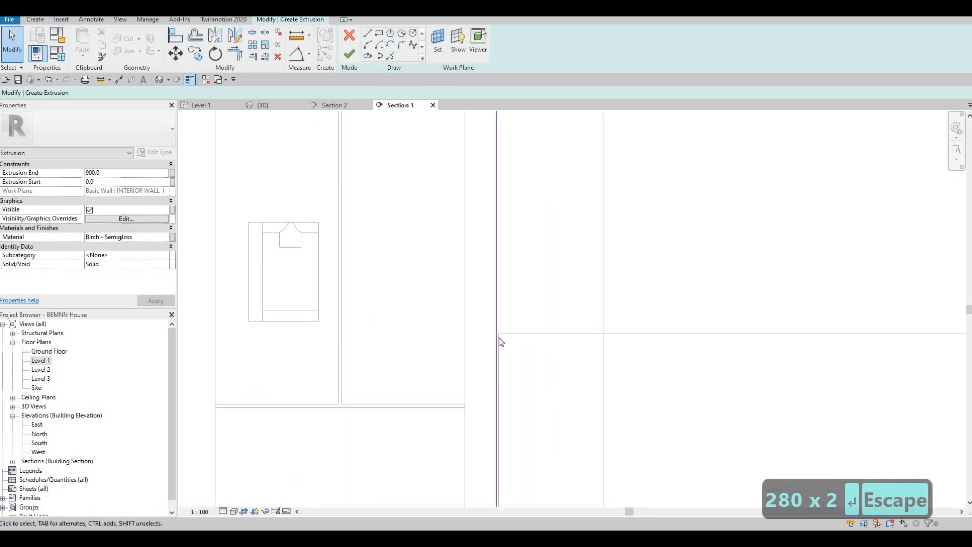
# Align the outline's side edge to the vertical reference line with AL
pyautogui.press('a')
pyautogui.press('l')
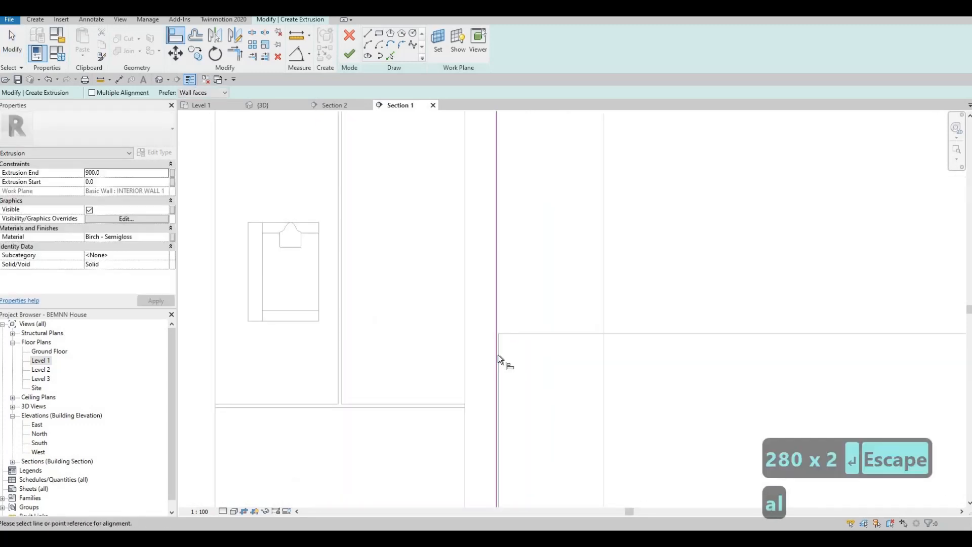
pyautogui.click(497, 354)
pyautogui.click(496, 349)
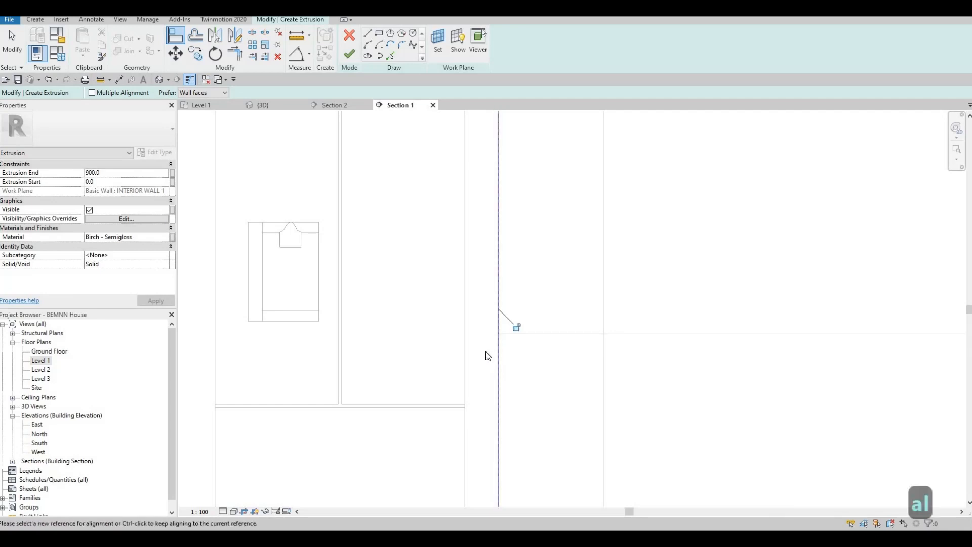
pyautogui.press('Escape')
pyautogui.press('Escape')
pyautogui.scroll(-3, 485, 351)
pyautogui.press('F1')
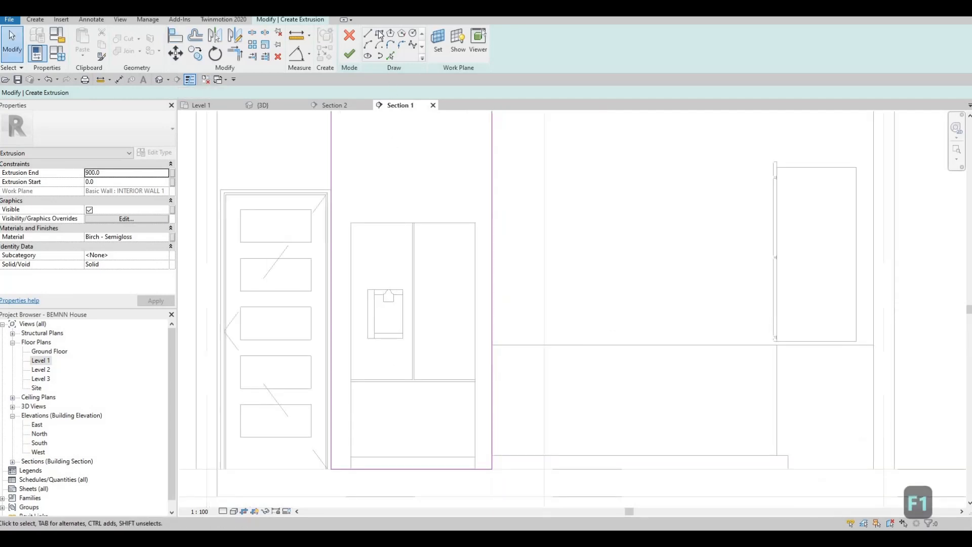
# Draw an inner rectangle around the refrigerator and delete the overlapping bottom line
pyautogui.click(379, 35)
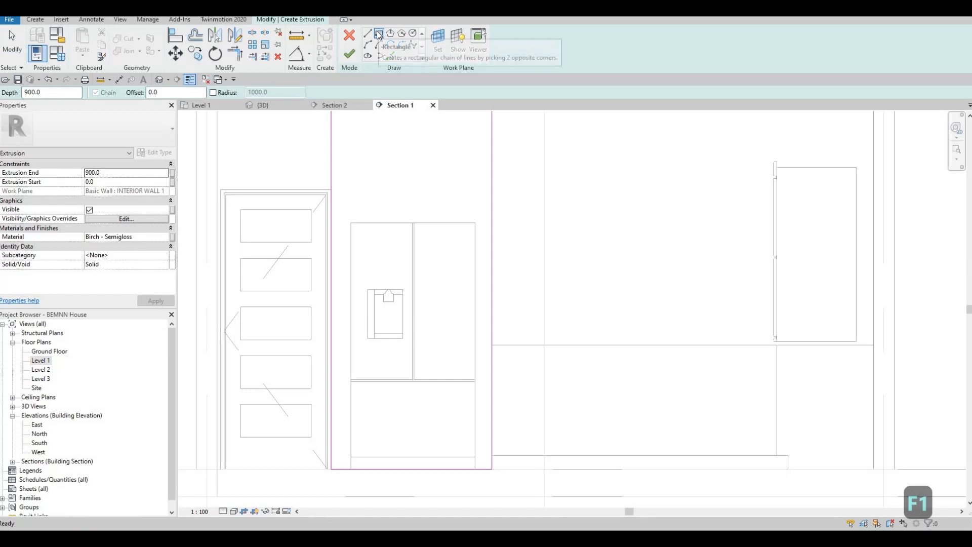
pyautogui.scroll(2, 349, 468)
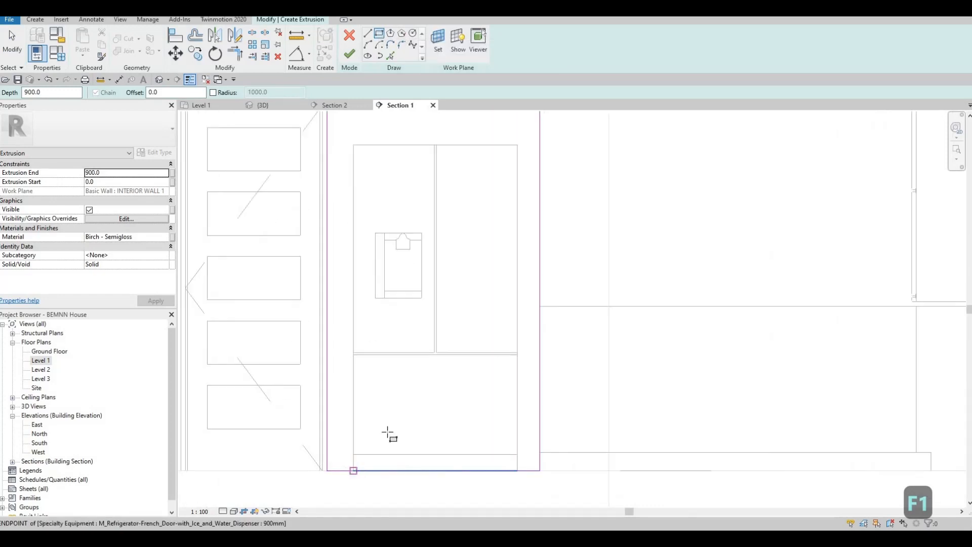
pyautogui.click(354, 470)
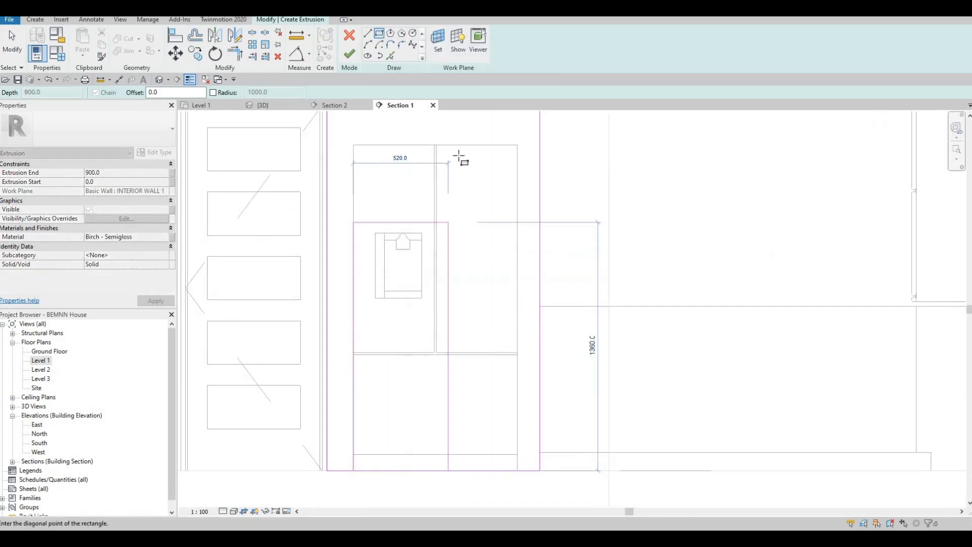
pyautogui.click(517, 145)
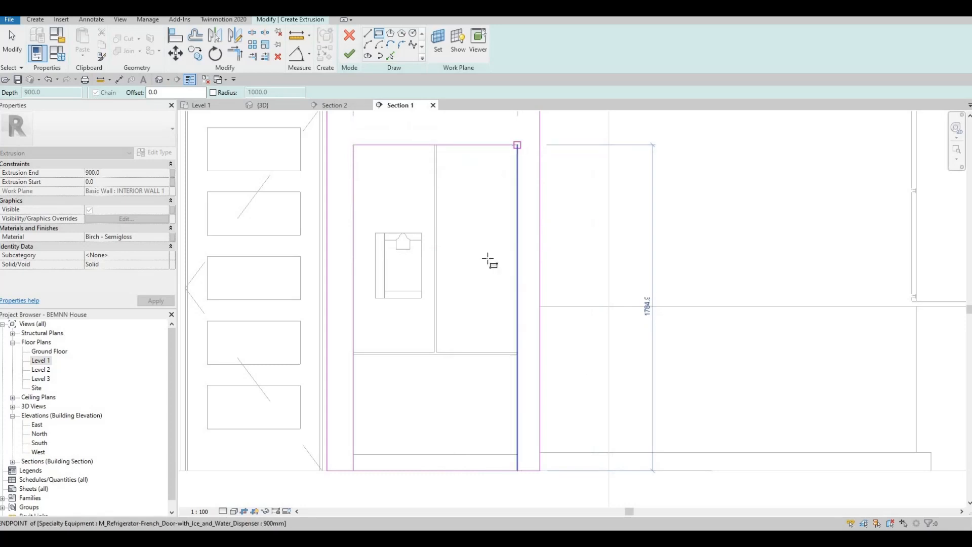
pyautogui.press('Escape')
pyautogui.press('Escape')
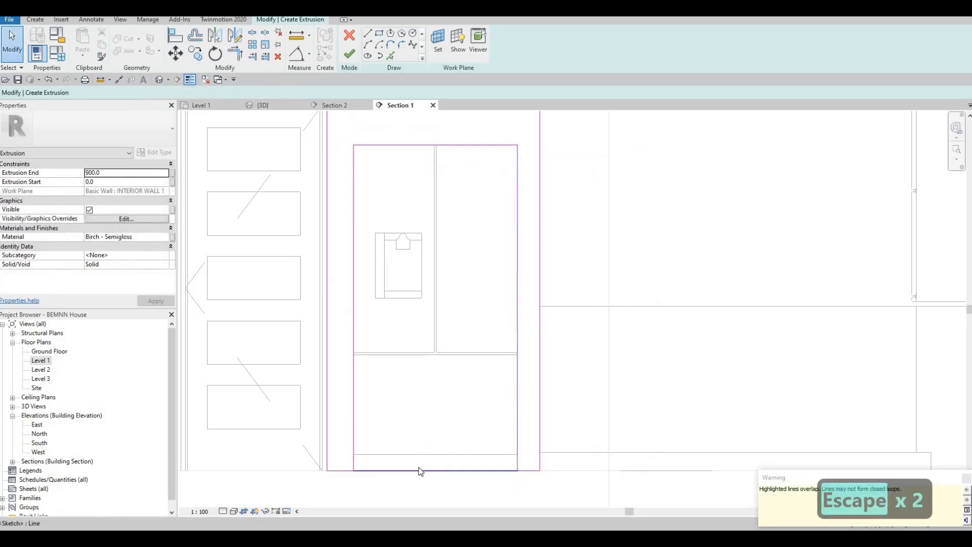
pyautogui.click(418, 471)
pyautogui.press('Delete')
# Trim the sketch lines into a closed corner with TR and finish the extrusion sketch
pyautogui.press('s')
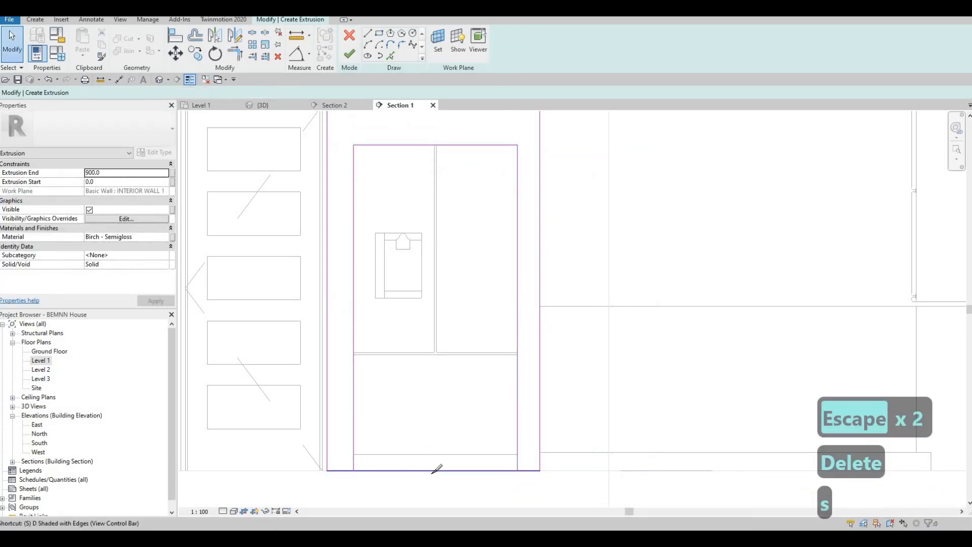
pyautogui.press('l')
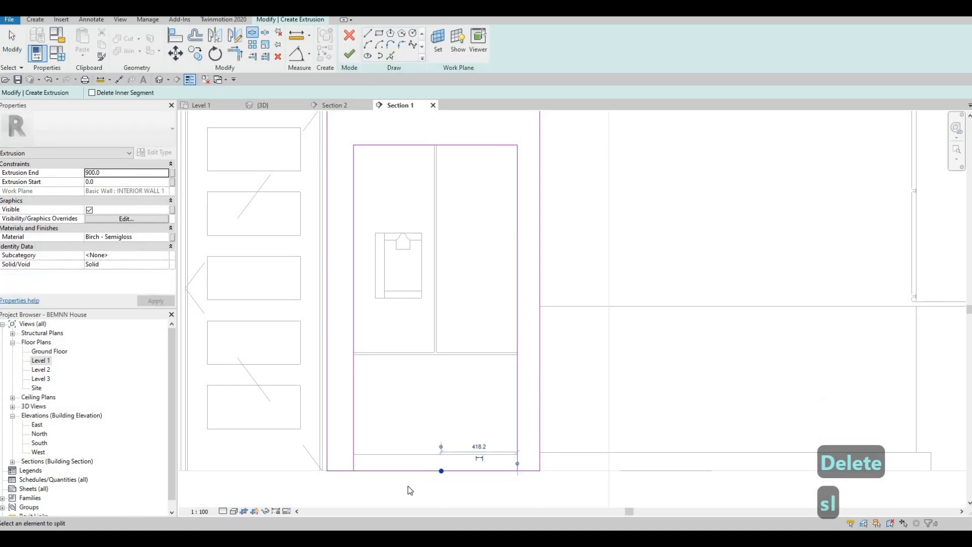
pyautogui.press('Escape')
pyautogui.press('Escape')
pyautogui.press('t')
pyautogui.press('r')
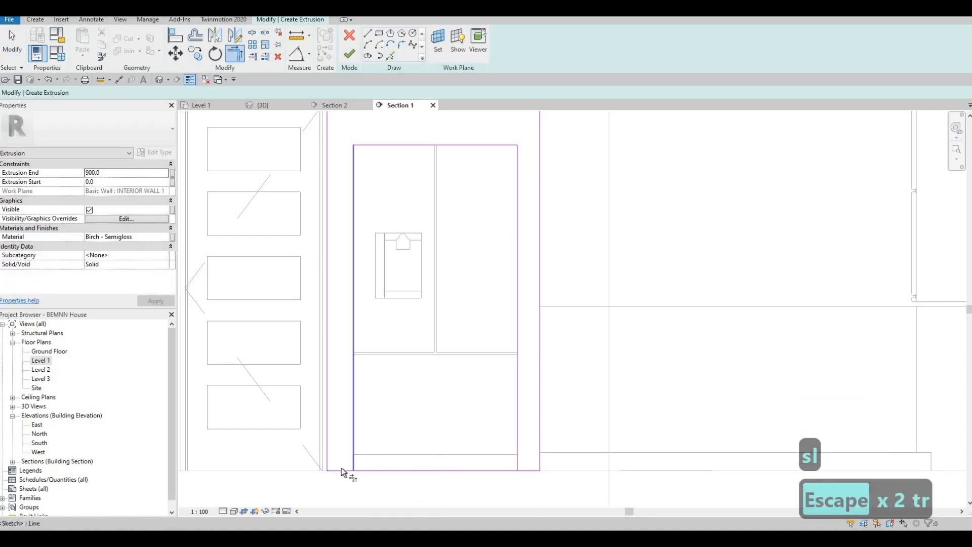
pyautogui.click(354, 471)
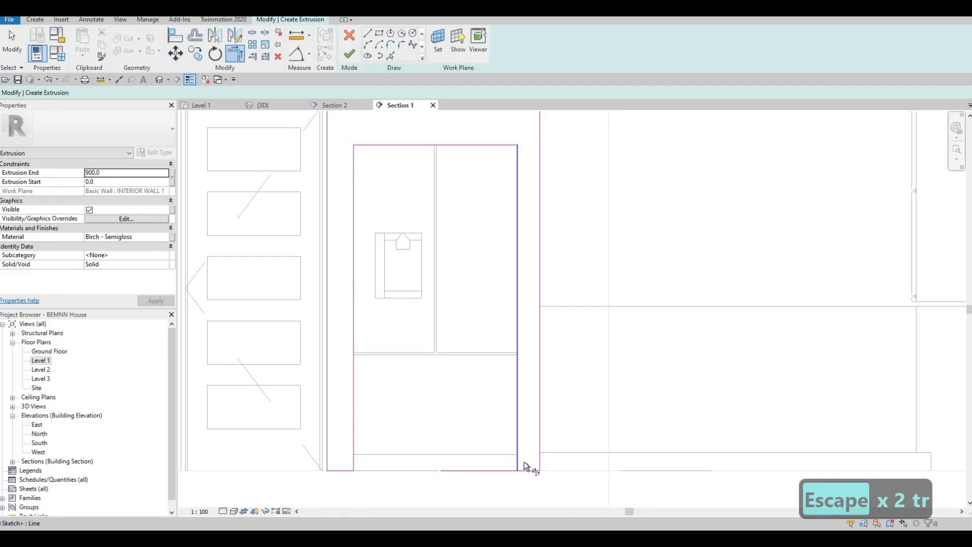
pyautogui.click(448, 457)
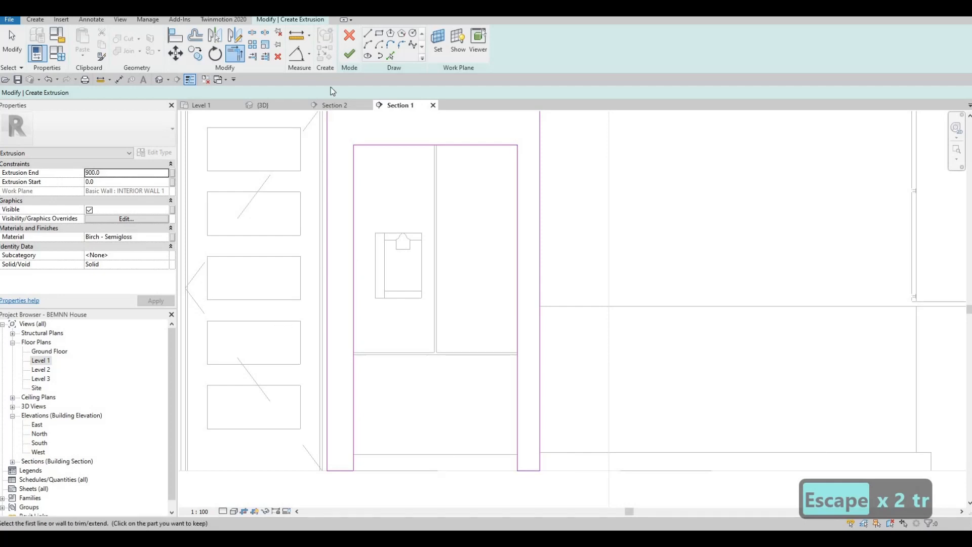
pyautogui.click(350, 54)
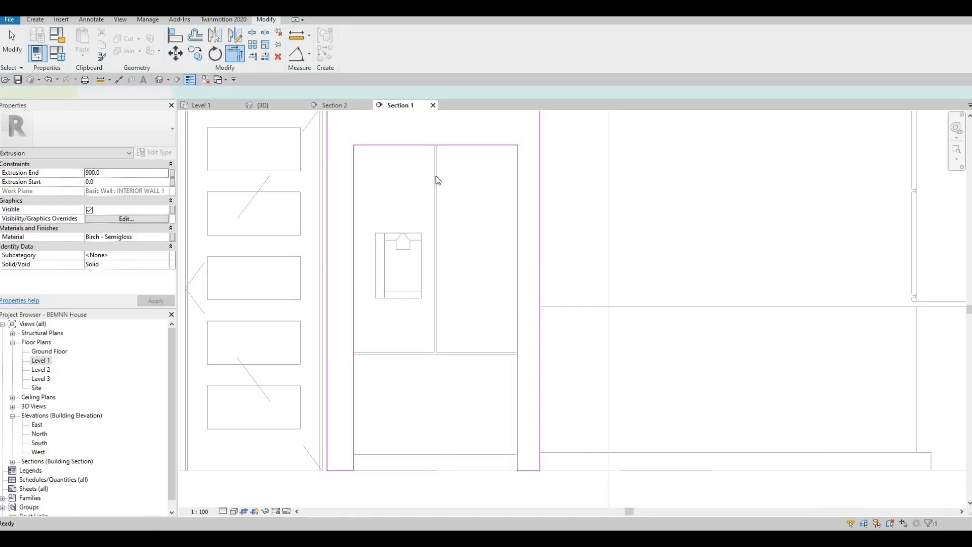
pyautogui.scroll(-2, 436, 167)
# Finish the Generic Models 2 model and orbit in 3D to inspect the birch fridge surround
pyautogui.click(517, 43)
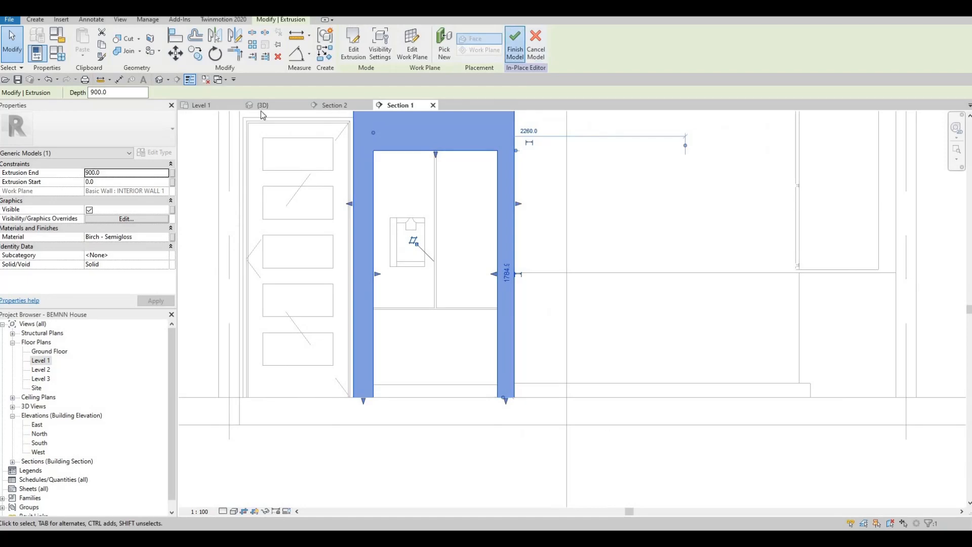
pyautogui.click(263, 107)
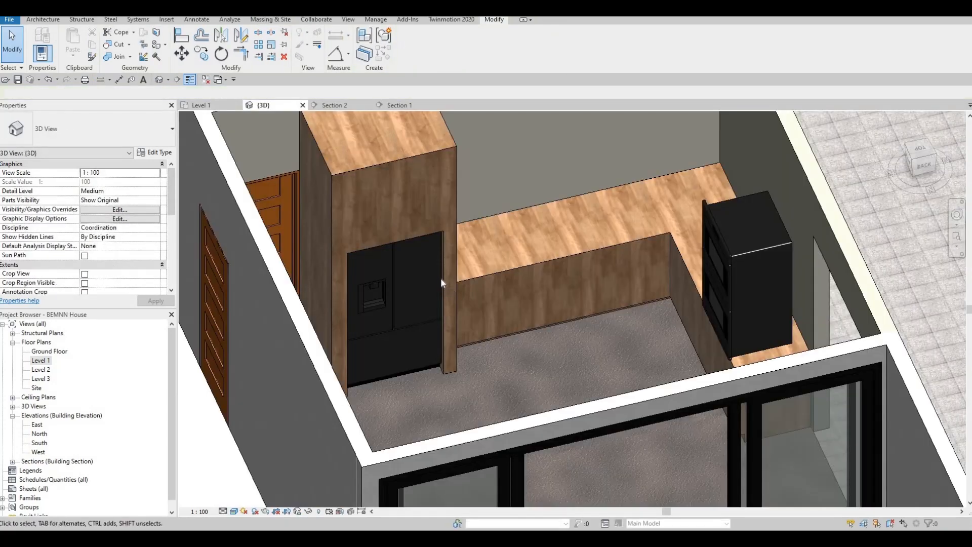
pyautogui.moveTo(440, 278)
pyautogui.keyDown('shift'); pyautogui.mouseDown(button='middle')
pyautogui.moveTo(473, 293)
pyautogui.moveTo(448, 324)
pyautogui.mouseUp(button='middle'); pyautogui.keyUp('shift')
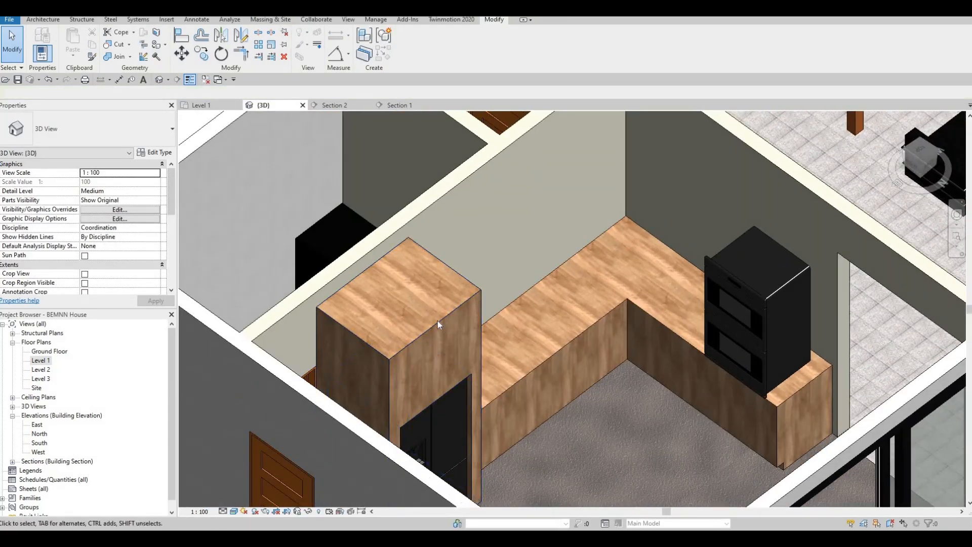
pyautogui.click(453, 290)
pyautogui.keyDown('shift'); pyautogui.moveTo(453, 290); pyautogui.dragTo(455, 375, button='middle'); pyautogui.keyUp('shift')
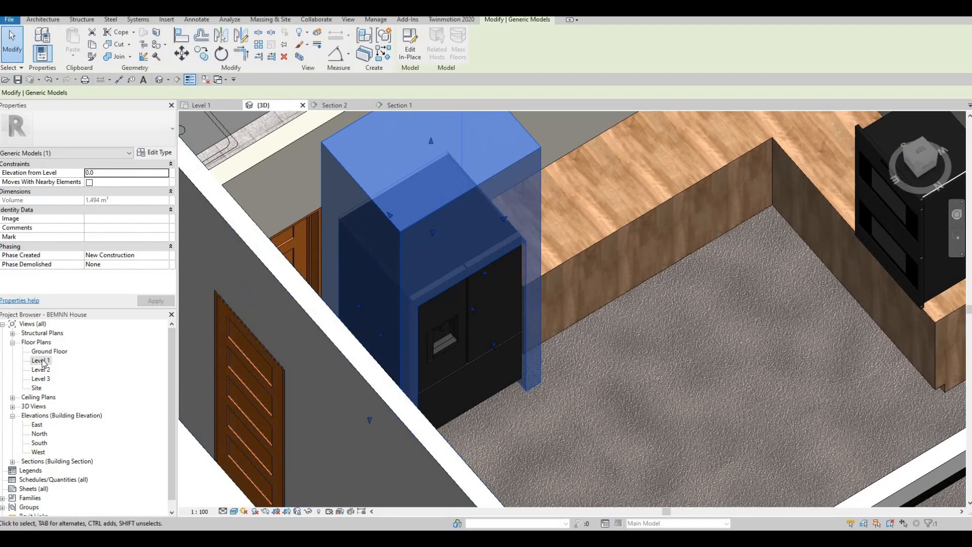
# On the Level 1 plan, drag the surround's back edge toward the front
pyautogui.doubleClick(41, 360)
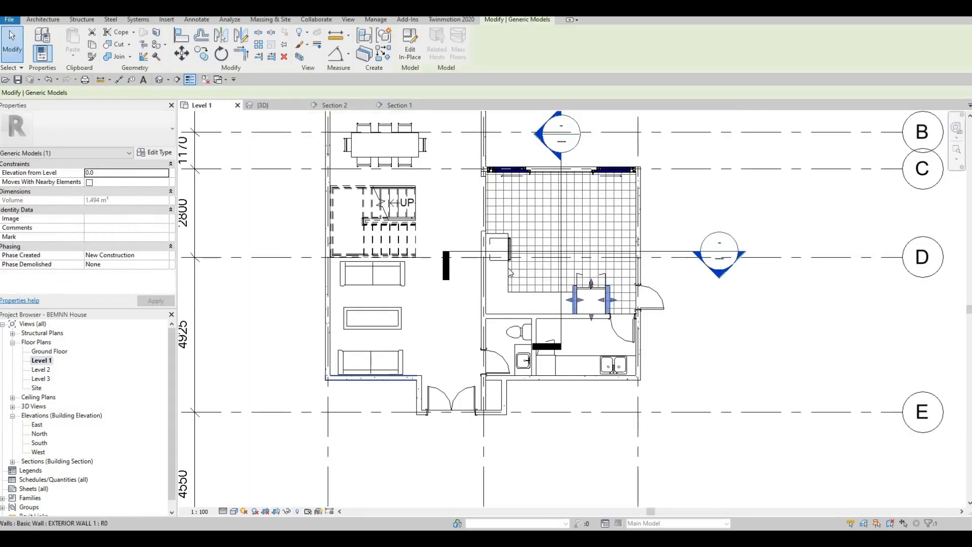
pyautogui.scroll(6, 546, 261)
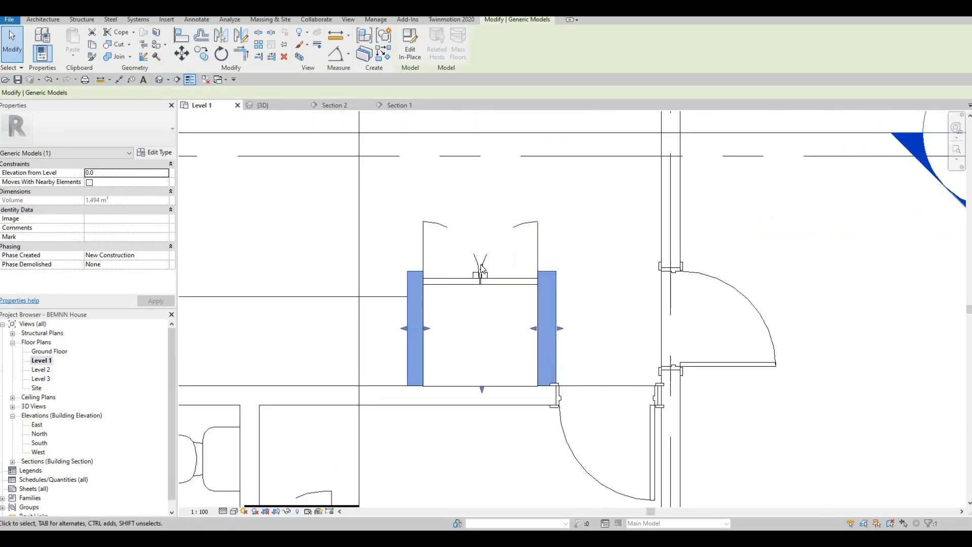
pyautogui.moveTo(482, 274); pyautogui.dragTo(481, 287)
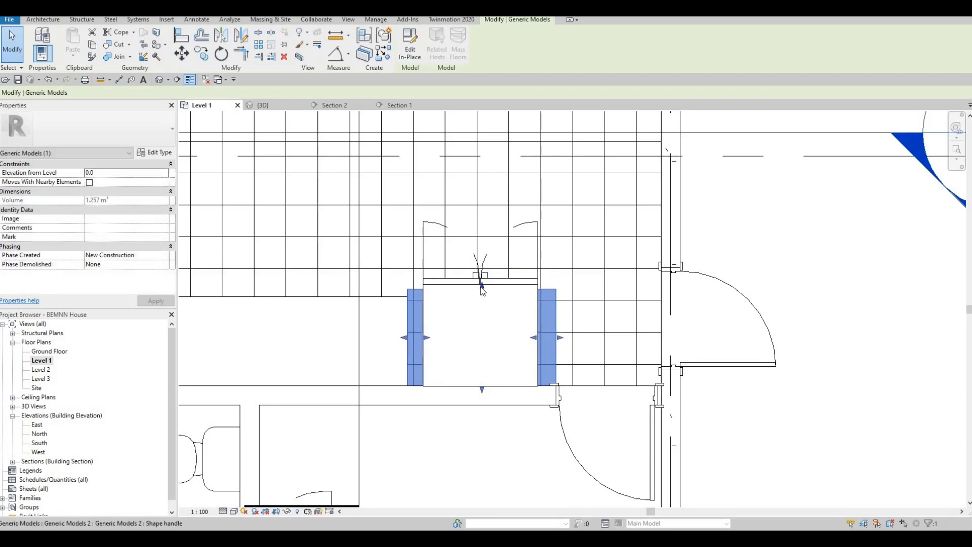
pyautogui.scroll(5, 481, 287)
pyautogui.press('Escape')
pyautogui.press('Escape')
pyautogui.press('a')
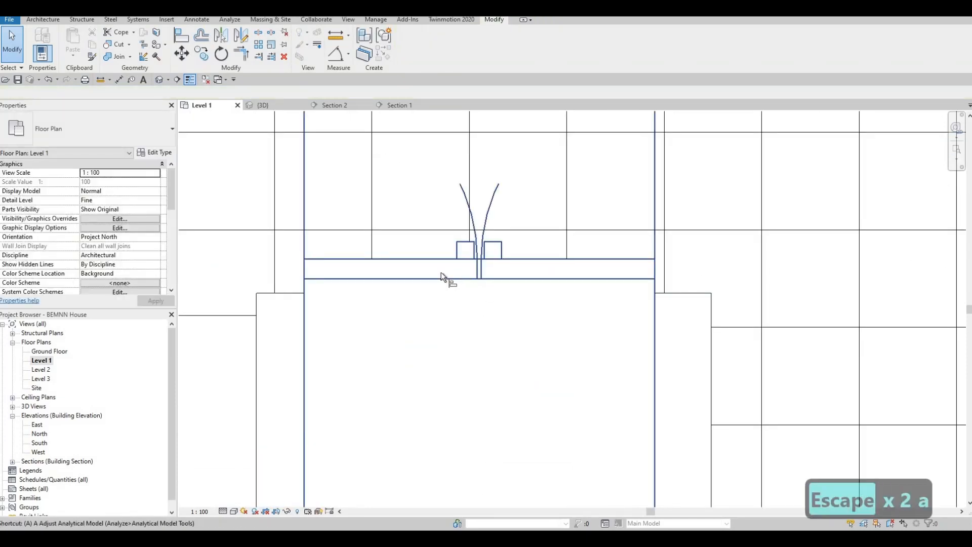
# Extend the surround's back edge so its side pieces end flush against the wall
pyautogui.press('l')
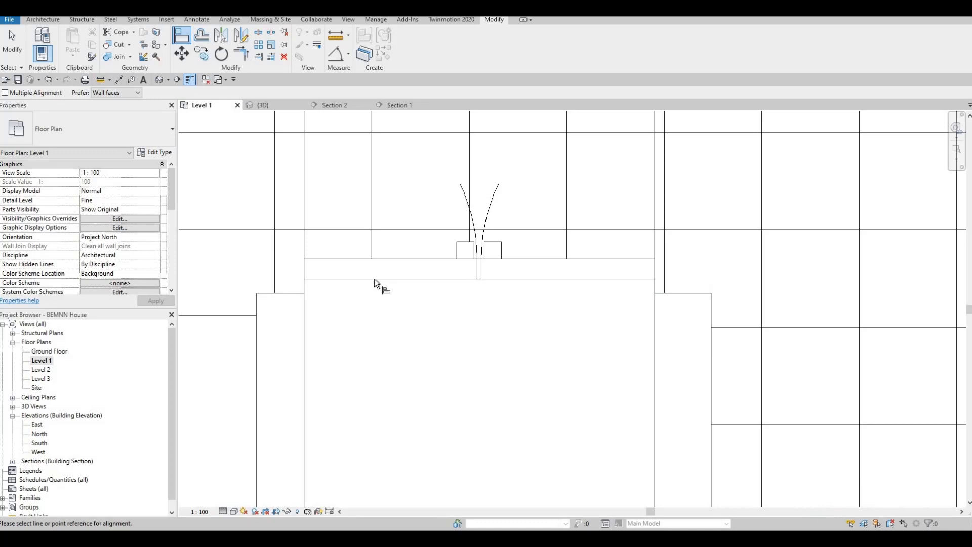
pyautogui.scroll(3, 375, 278)
pyautogui.moveTo(467, 299); pyautogui.dragTo(664, 299, button='middle')
pyautogui.scroll(-1, 665, 300)
pyautogui.press('Escape')
pyautogui.press('Escape')
pyautogui.press('Escape')
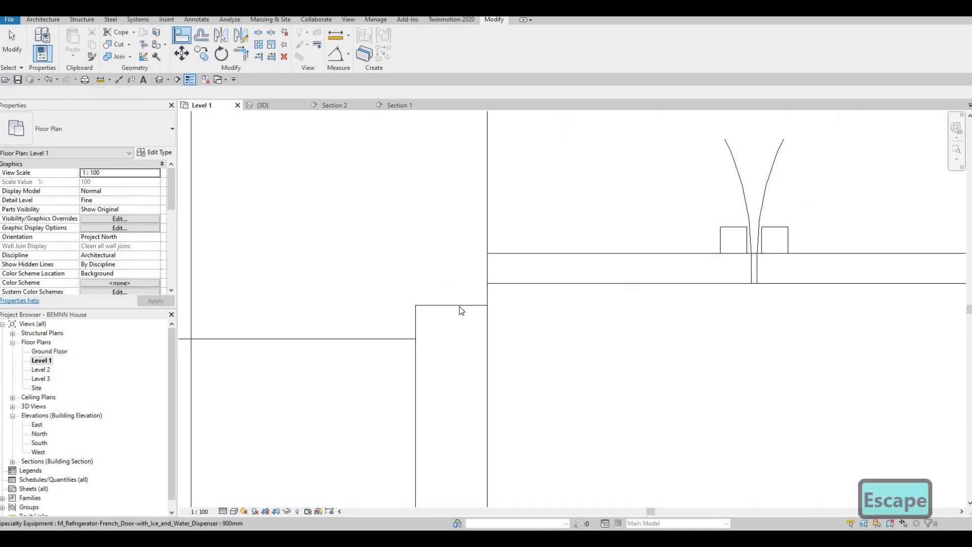
pyautogui.click(460, 306)
pyautogui.moveTo(761, 303); pyautogui.dragTo(764, 287)
pyautogui.press('Escape')
pyautogui.press('Escape')
# Pan around the Level 1 plan to bring the kitchen section marker into view
pyautogui.scroll(-1, 694, 312)
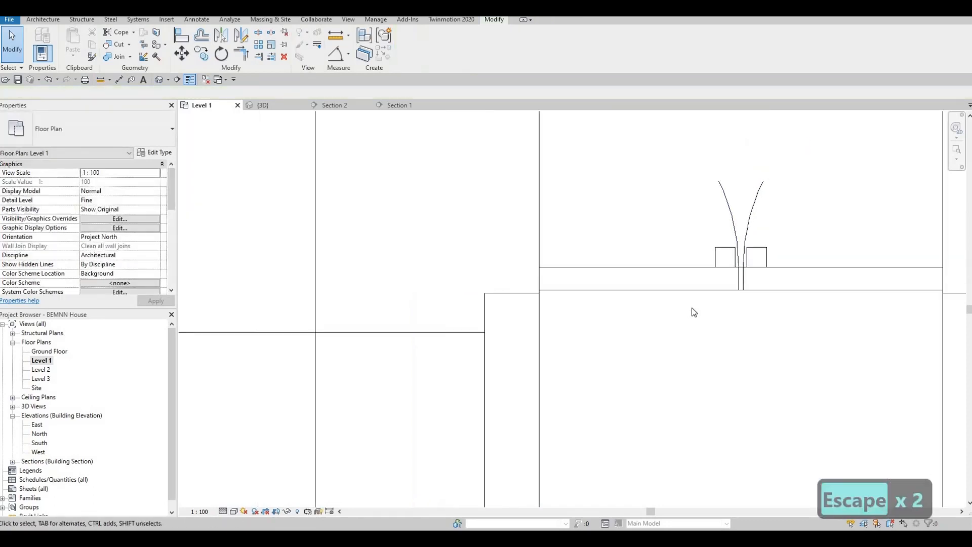
pyautogui.scroll(-3, 692, 312)
pyautogui.moveTo(557, 333); pyautogui.dragTo(533, 342, button='middle')
pyautogui.press('F1')
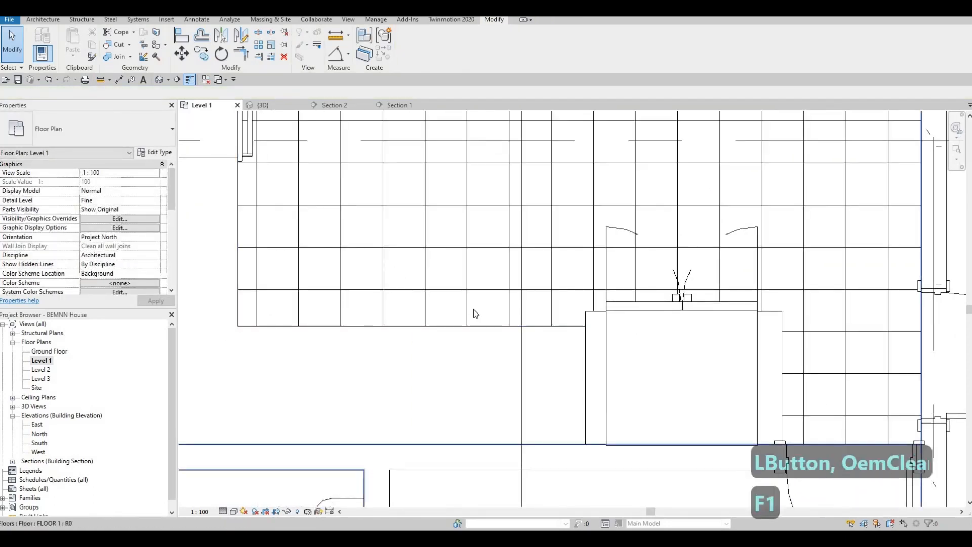
pyautogui.scroll(-1, 473, 311)
pyautogui.moveTo(411, 253); pyautogui.dragTo(479, 296, button='middle')
pyautogui.scroll(-1, 479, 296)
pyautogui.scroll(1, 403, 249)
pyautogui.moveTo(377, 196); pyautogui.dragTo(397, 197, button='middle')
pyautogui.scroll(1, 386, 211)
pyautogui.scroll(-1, 397, 197)
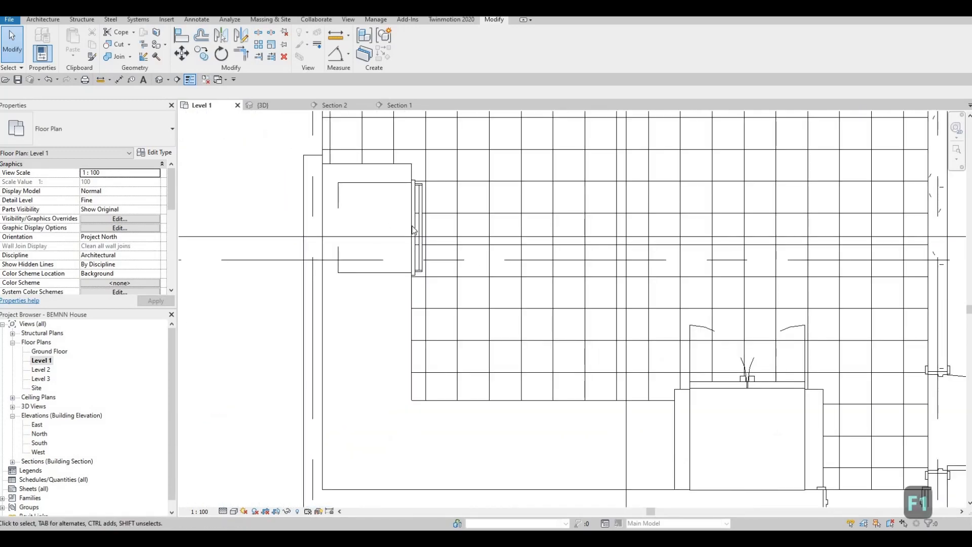
pyautogui.scroll(-3, 421, 233)
pyautogui.moveTo(472, 232); pyautogui.dragTo(474, 320, button='middle')
pyautogui.scroll(-1, 474, 320)
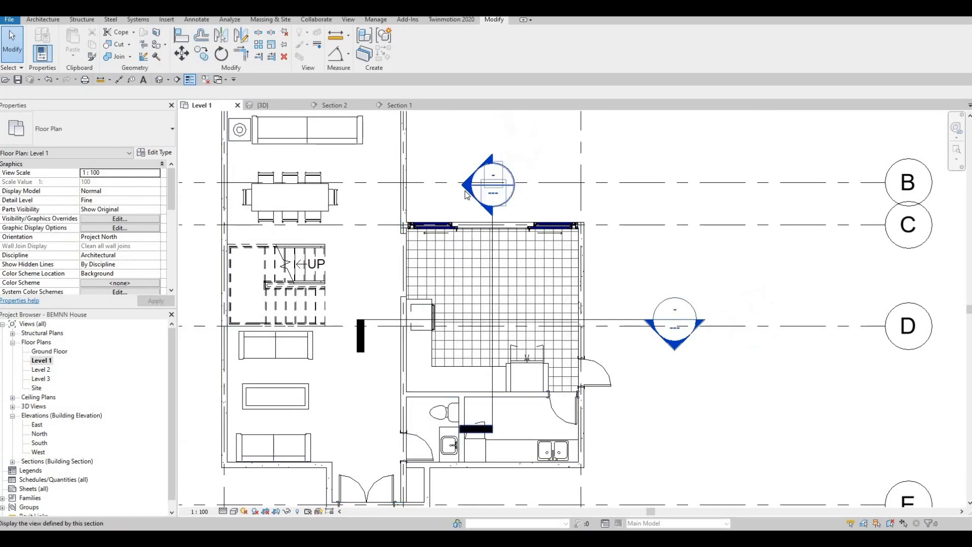
# Check the surround in the Section 2 view, then return to the Level 1 plan
pyautogui.doubleClick(467, 195)
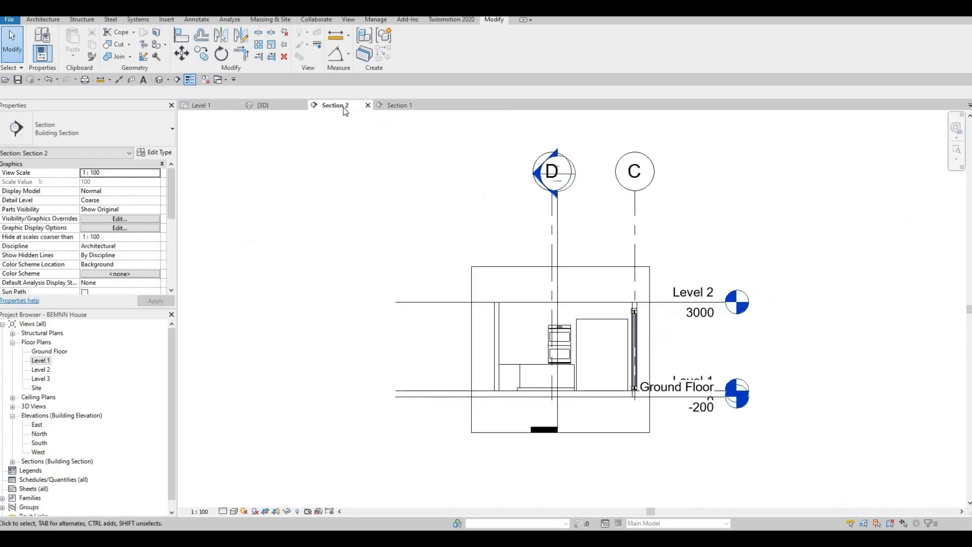
pyautogui.scroll(5, 592, 355)
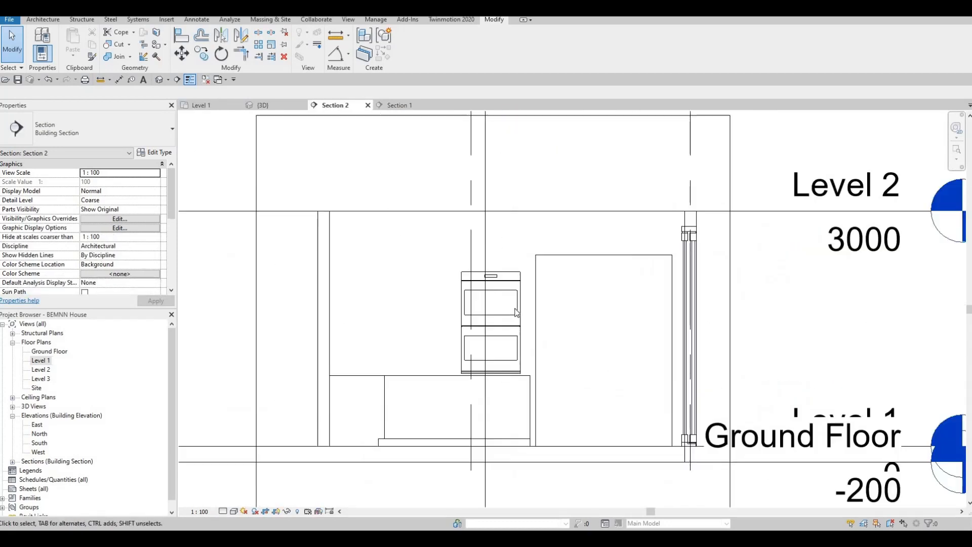
pyautogui.scroll(-1, 231, 149)
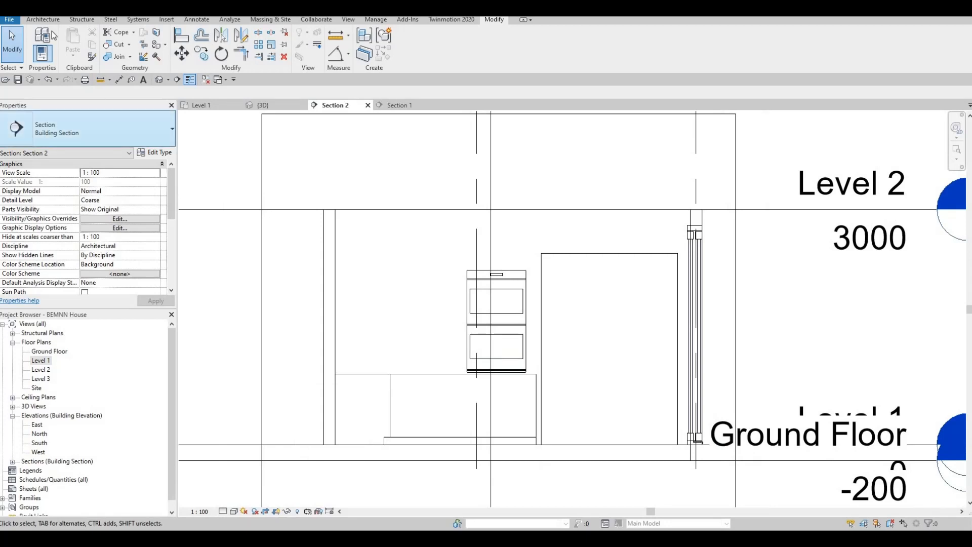
pyautogui.click(42, 21)
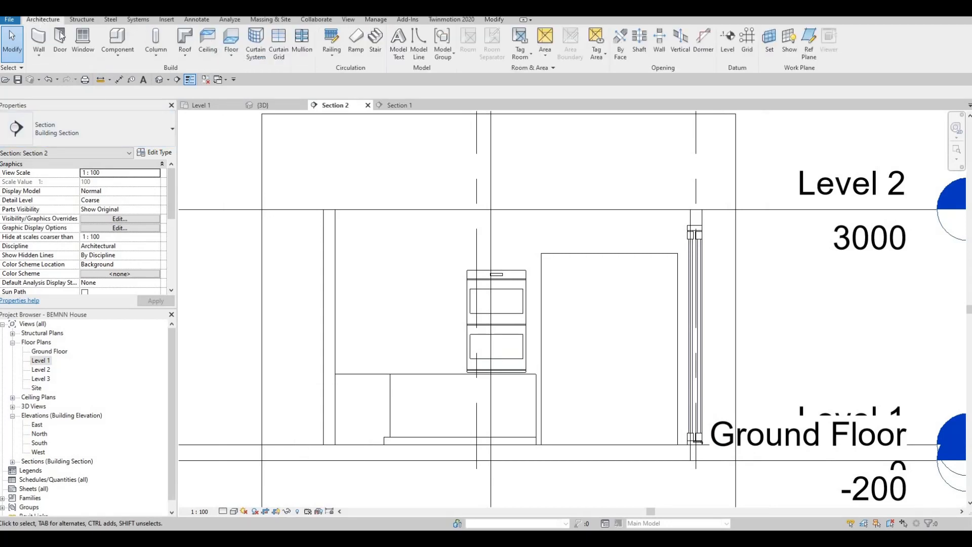
pyautogui.scroll(-1, 343, 181)
pyautogui.moveTo(343, 180); pyautogui.dragTo(440, 146, button='middle')
pyautogui.click(199, 106)
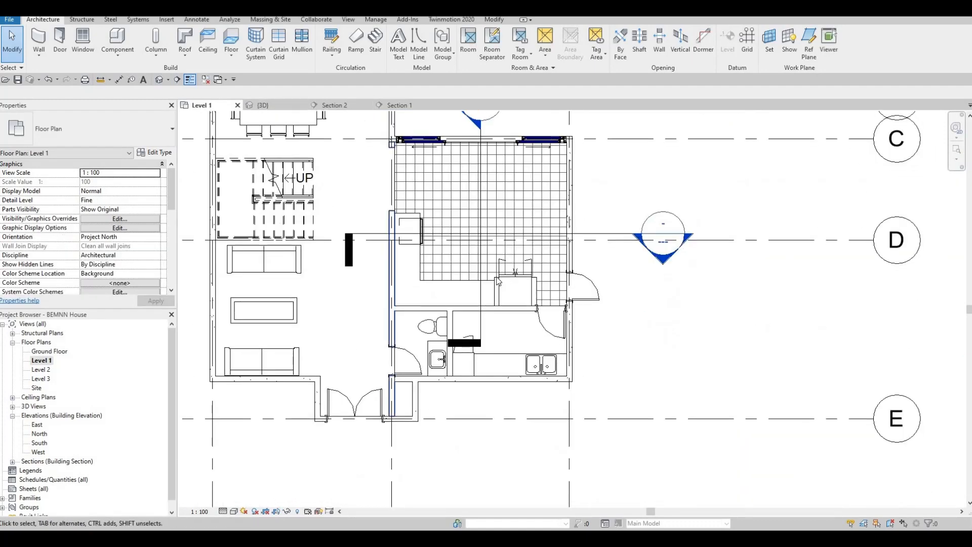
pyautogui.scroll(3, 461, 261)
pyautogui.scroll(2, 461, 262)
# Put the refrigerator surround into in-place editing and select its extrusion
pyautogui.click(457, 259)
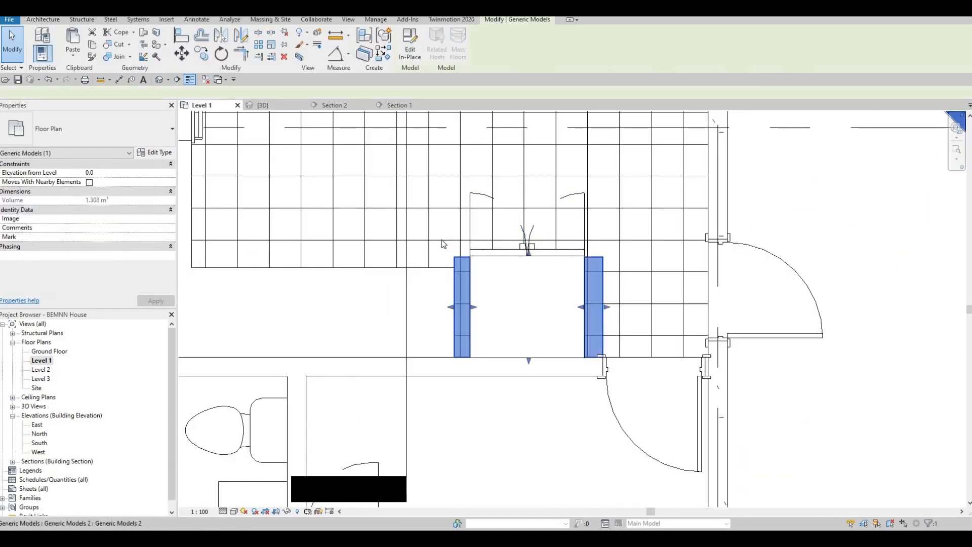
pyautogui.click(410, 46)
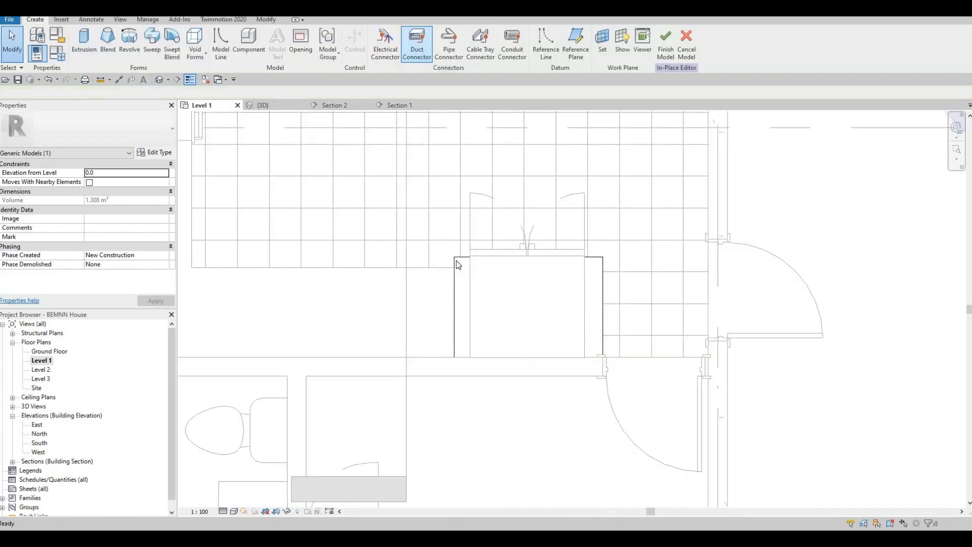
pyautogui.click(457, 260)
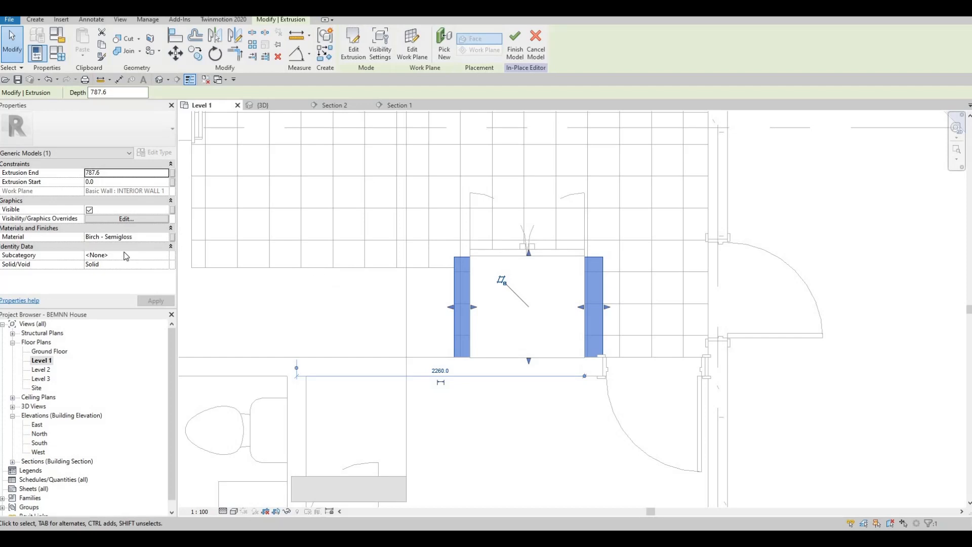
# Assign Fieldstone from AEC Materials > Stone to the extrusion and finish the model
pyautogui.click(166, 238)
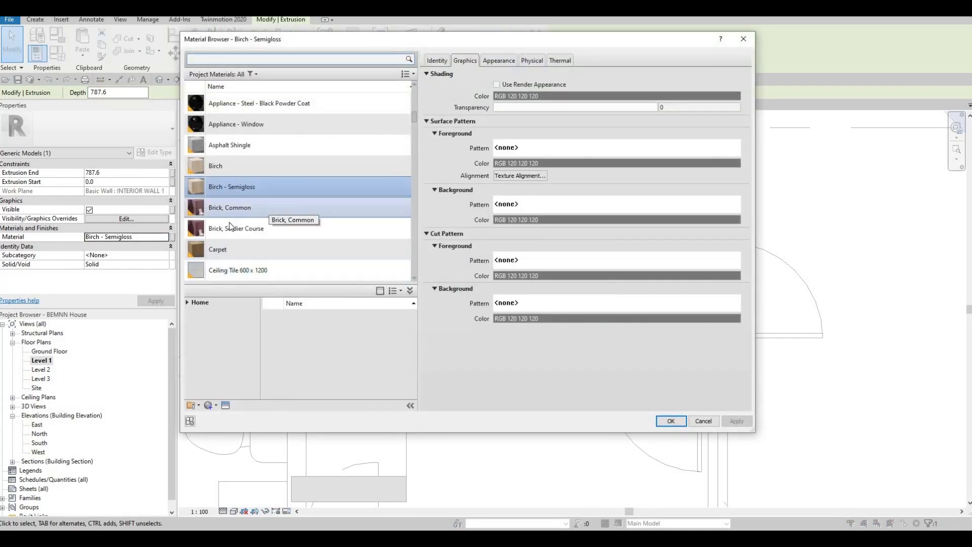
pyautogui.scroll(-10, 242, 229)
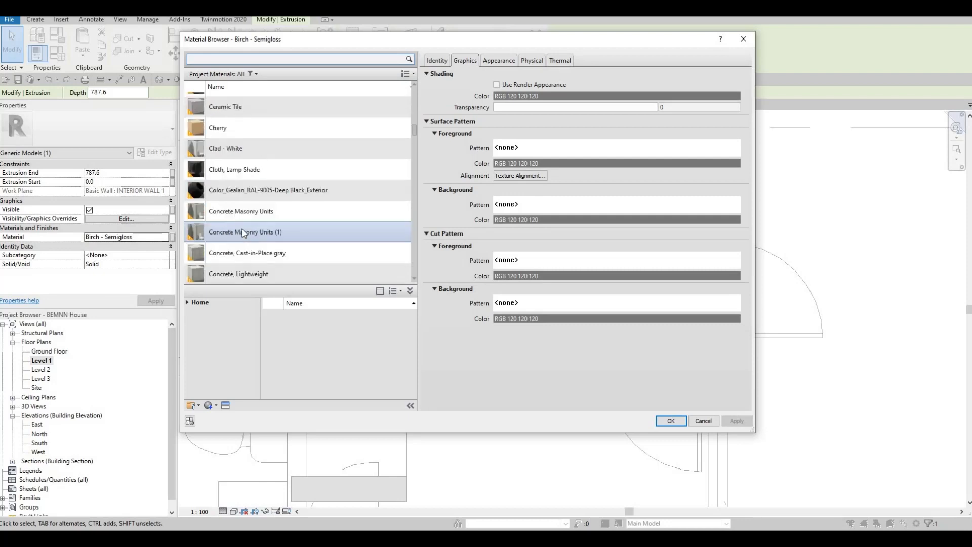
pyautogui.click(191, 302)
pyautogui.click(192, 322)
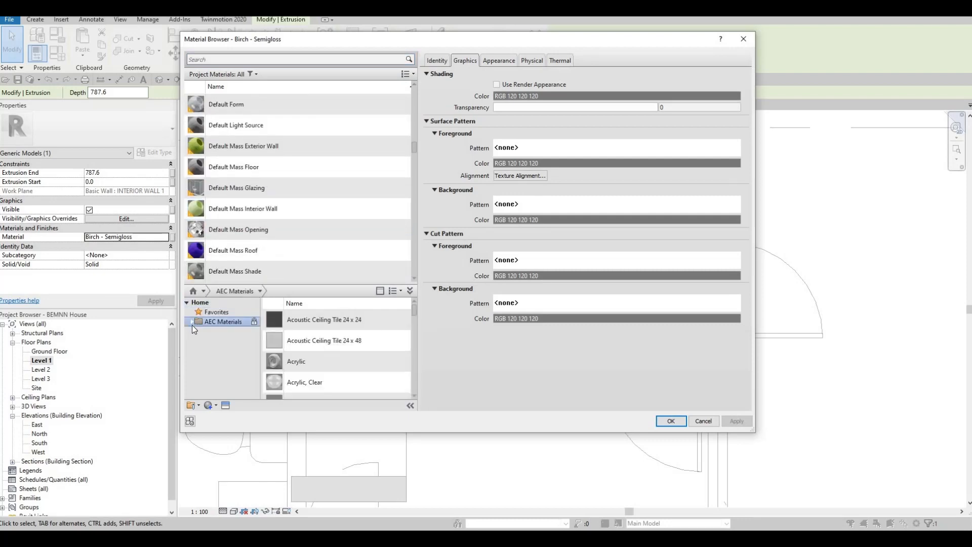
pyautogui.click(192, 323)
pyautogui.scroll(-3, 223, 382)
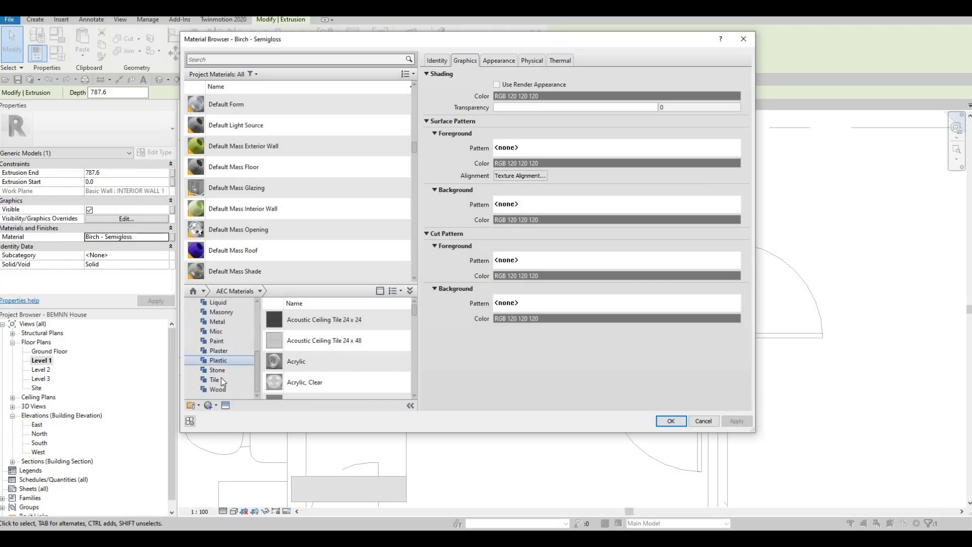
pyautogui.click(217, 370)
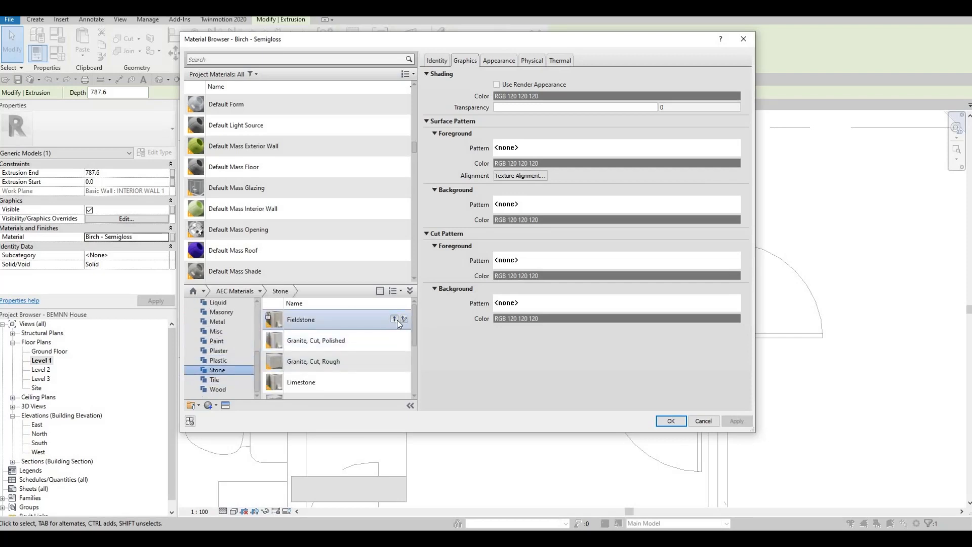
pyautogui.click(395, 320)
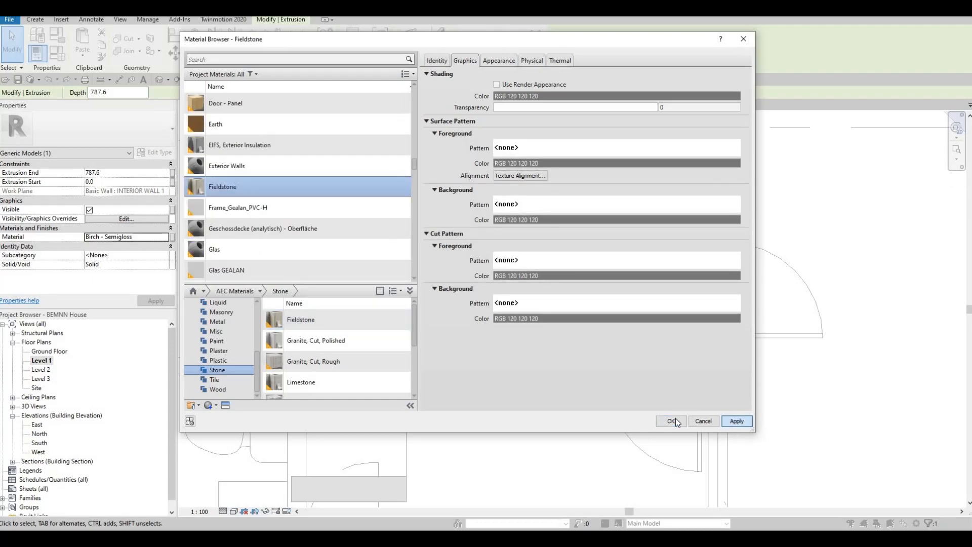
pyautogui.click(672, 421)
pyautogui.click(518, 55)
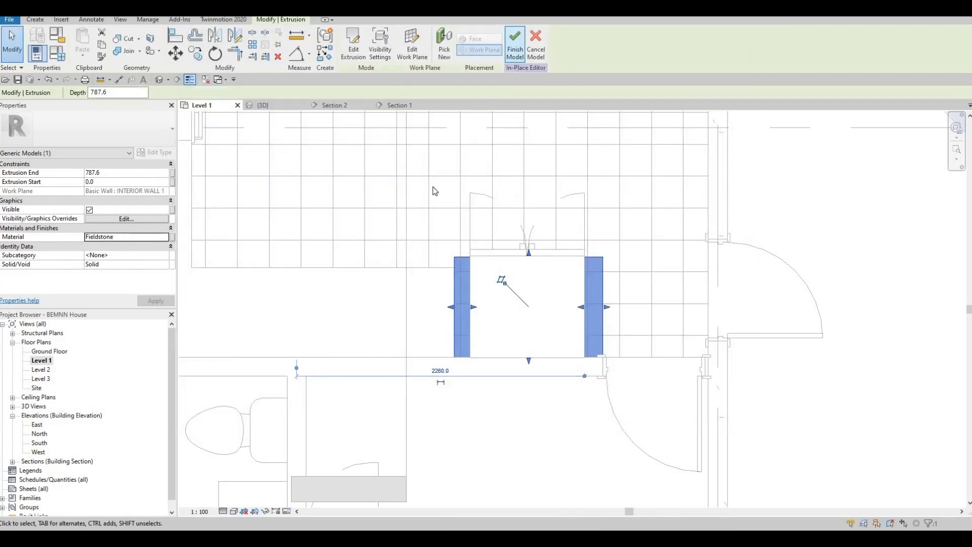
# Switch to Section 2 and inspect the double oven, counter and refrigerator surround
pyautogui.moveTo(402, 158); pyautogui.dragTo(489, 307, button='middle')
pyautogui.scroll(-3, 490, 306)
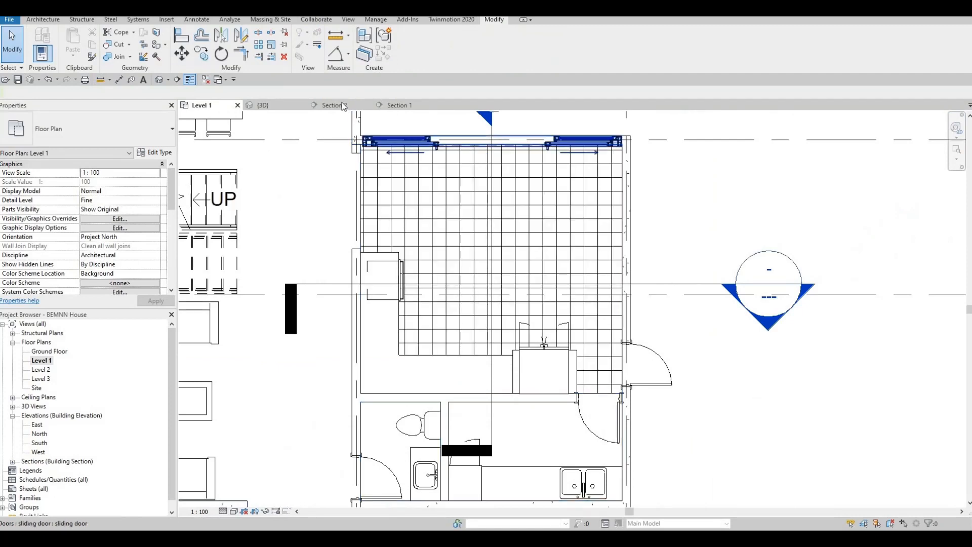
pyautogui.click(344, 104)
pyautogui.moveTo(568, 306); pyautogui.dragTo(470, 305, button='middle')
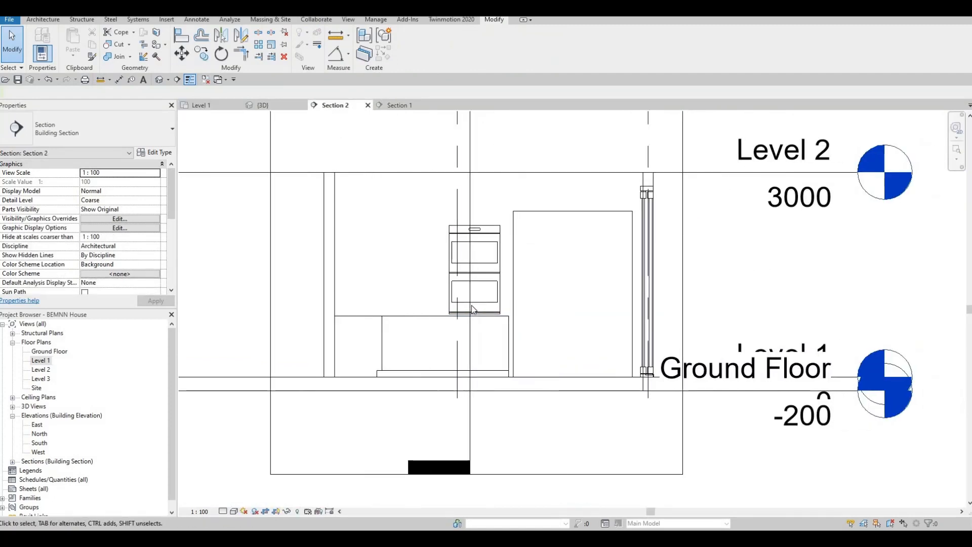
pyautogui.scroll(2, 470, 303)
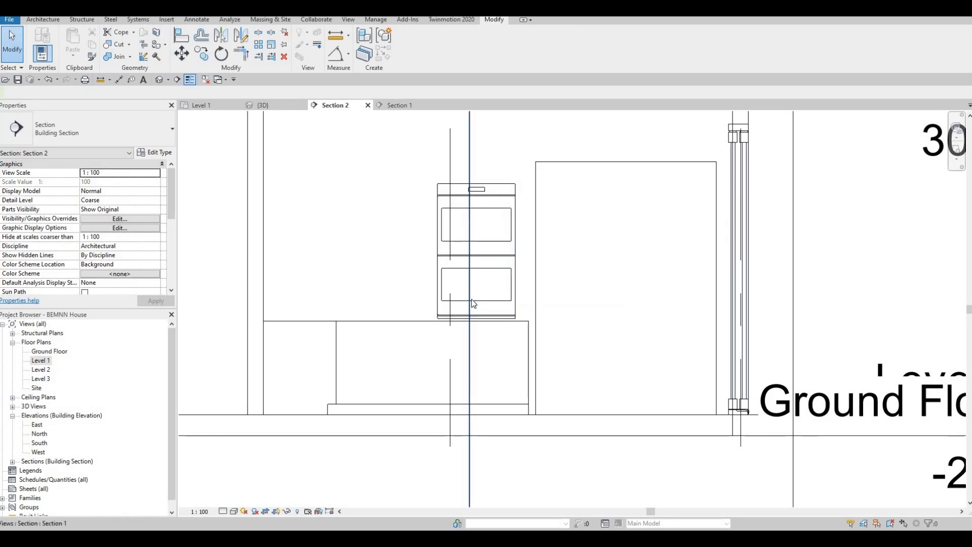
pyautogui.scroll(-2, 379, 235)
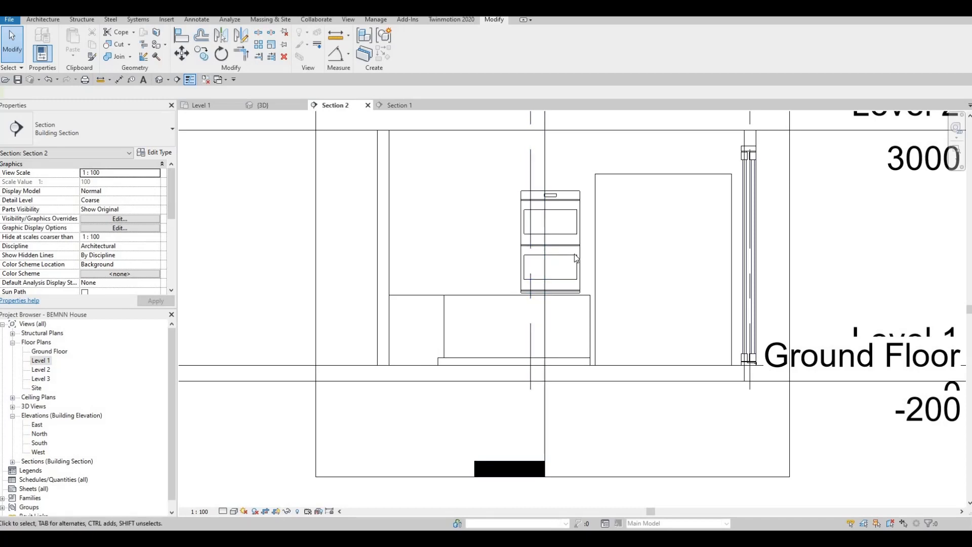
pyautogui.scroll(2, 575, 256)
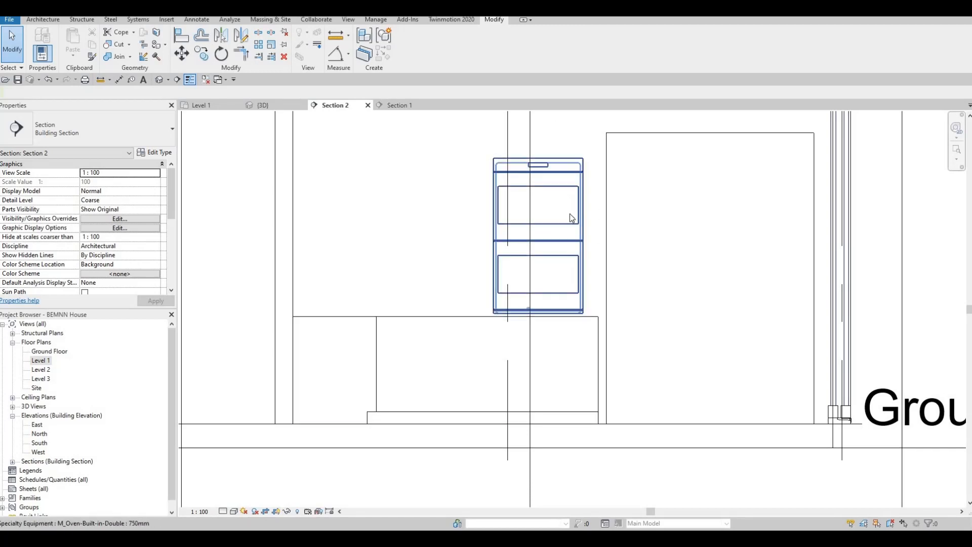
pyautogui.scroll(-1, 570, 215)
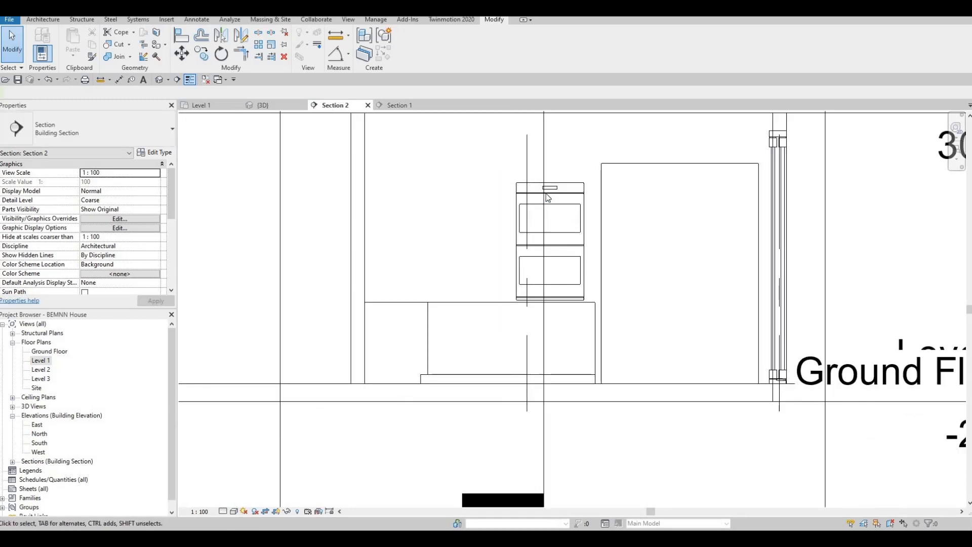
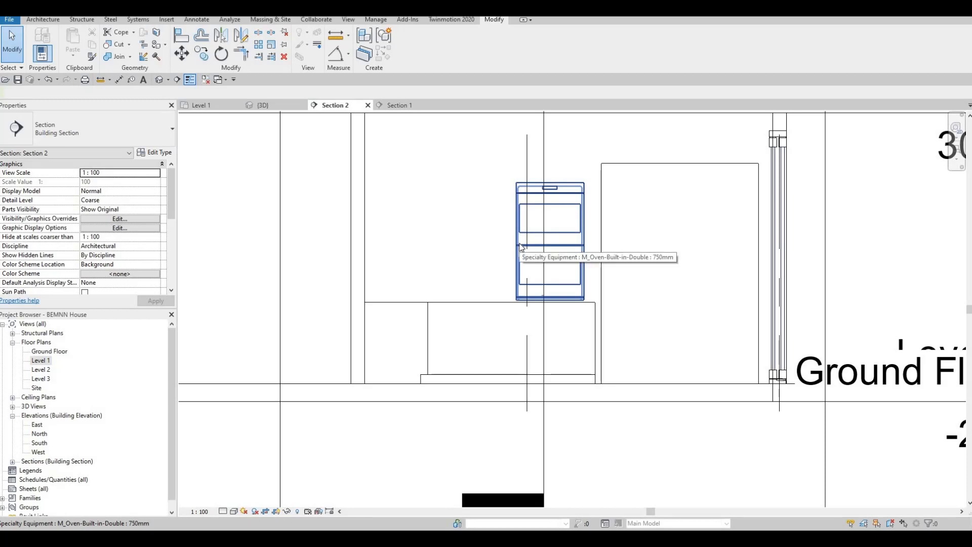
# Show the Architecture ribbon tools while viewing the Section 2 kitchen section
pyautogui.click(39, 21)
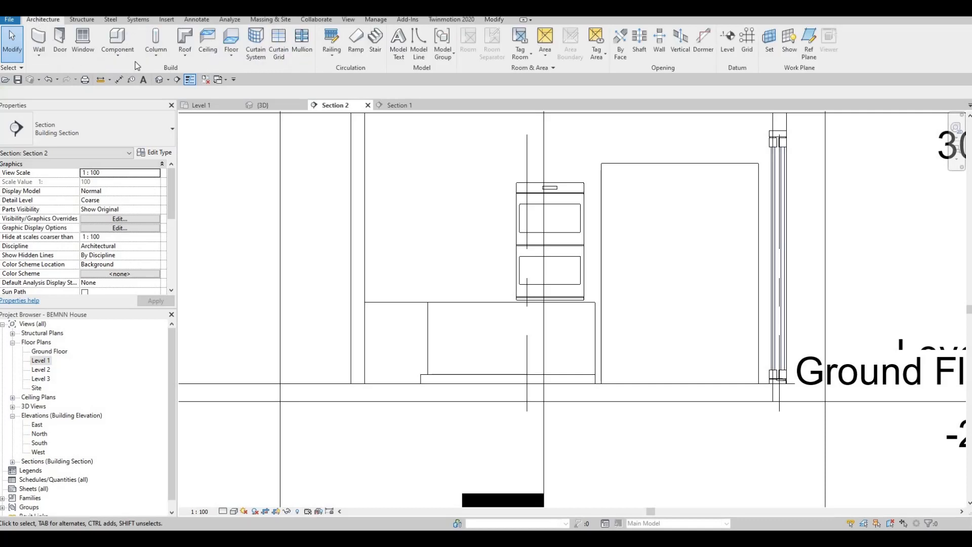
# Create a new in-place model in the Generic Models category with the default name
pyautogui.click(117, 50)
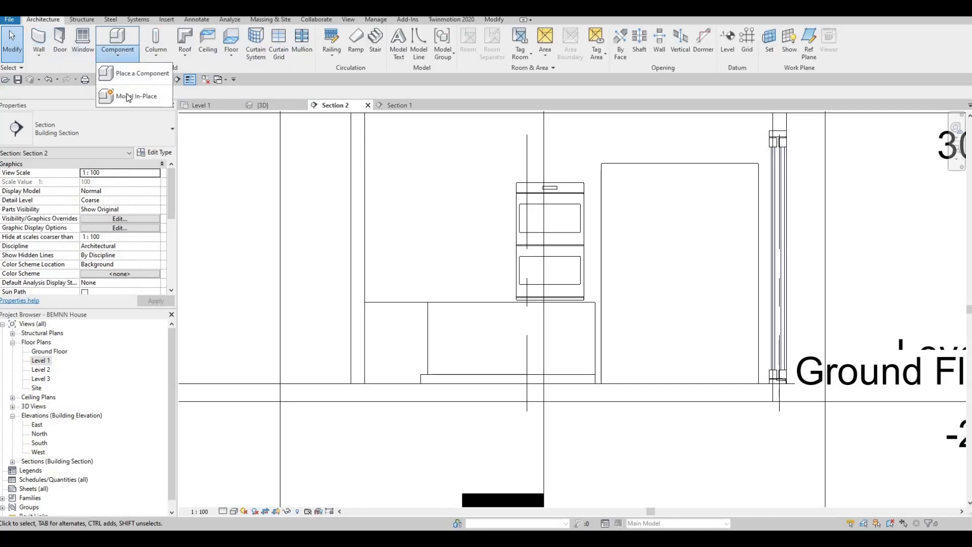
pyautogui.click(127, 97)
pyautogui.scroll(-3, 445, 251)
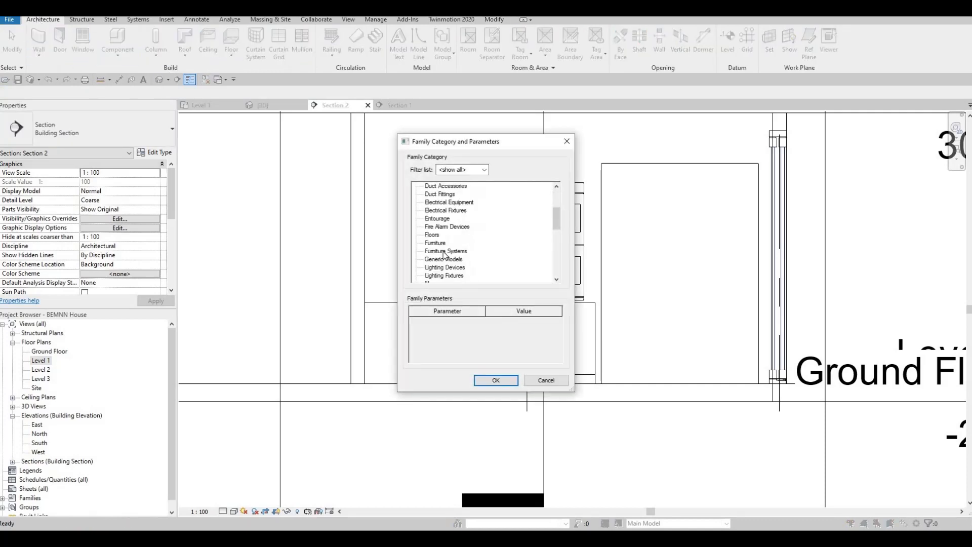
pyautogui.scroll(-2, 438, 243)
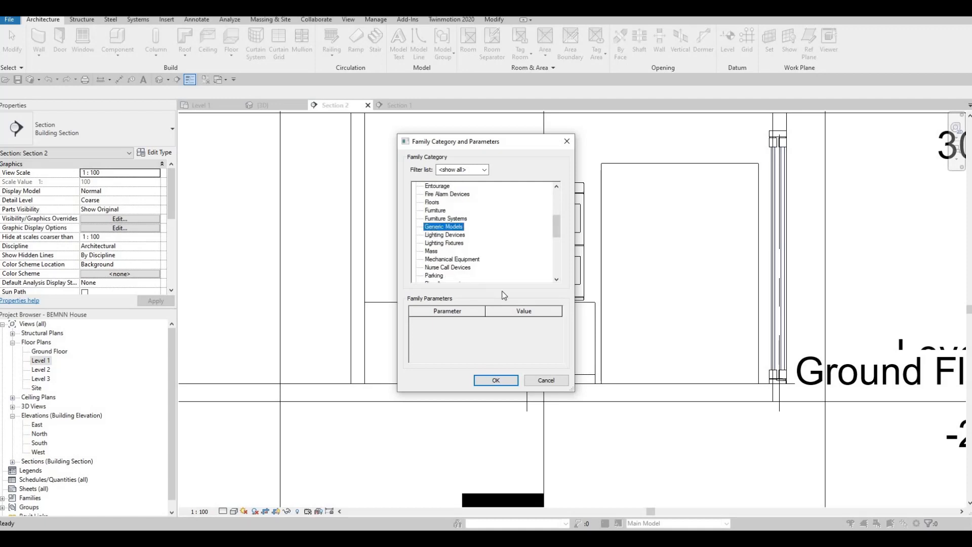
pyautogui.click(495, 380)
pyautogui.press('Return')
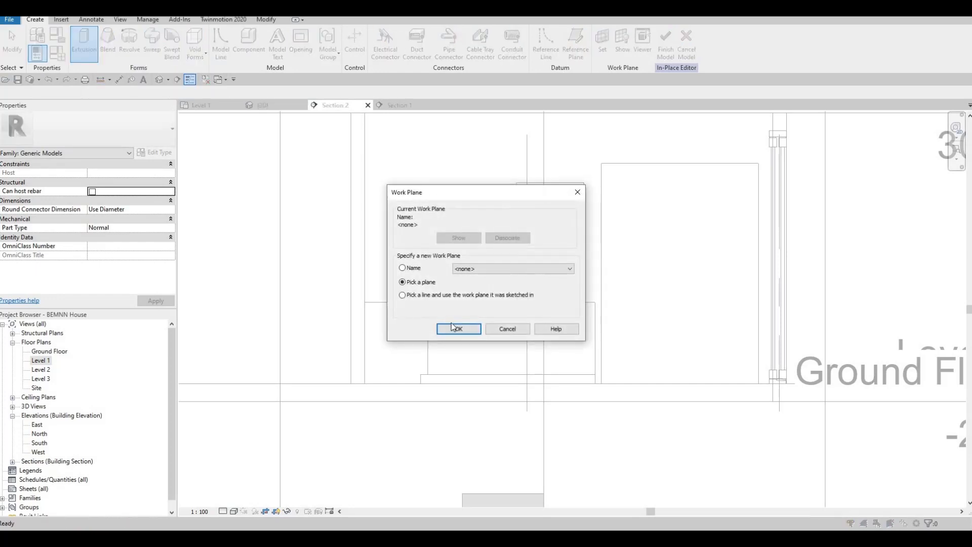
# Make the wall behind the oven the work plane and start an extrusion
pyautogui.press('Return')
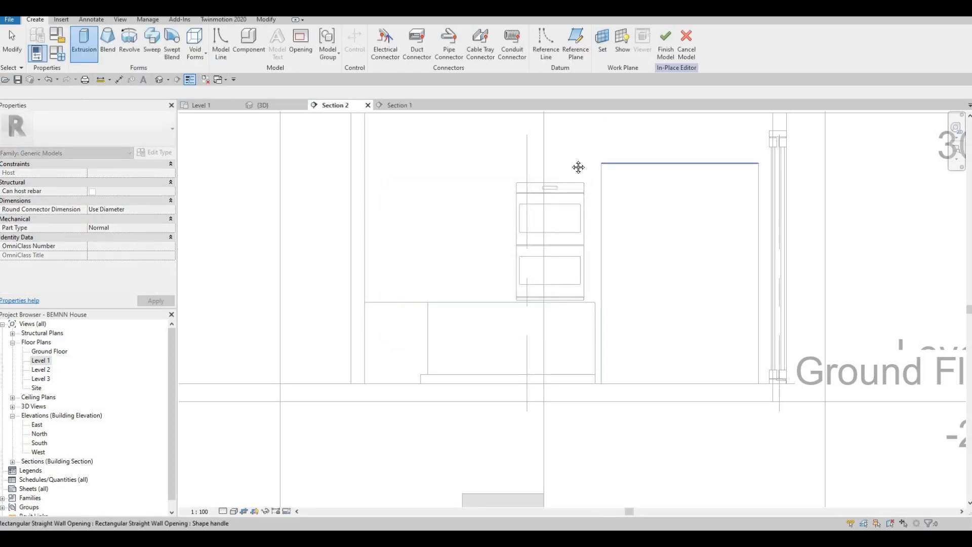
pyautogui.moveTo(551, 198); pyautogui.dragTo(506, 303, button='middle')
pyautogui.click(602, 43)
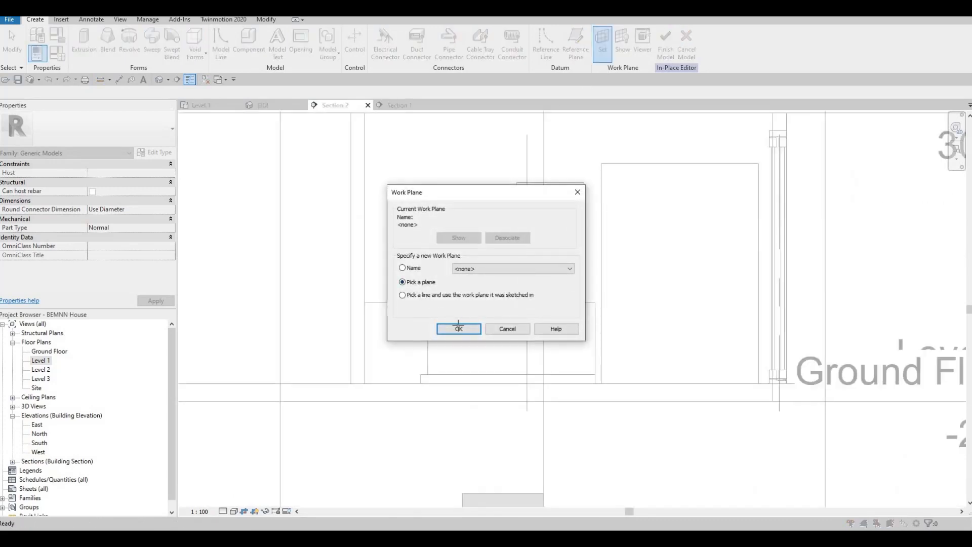
pyautogui.press('Return')
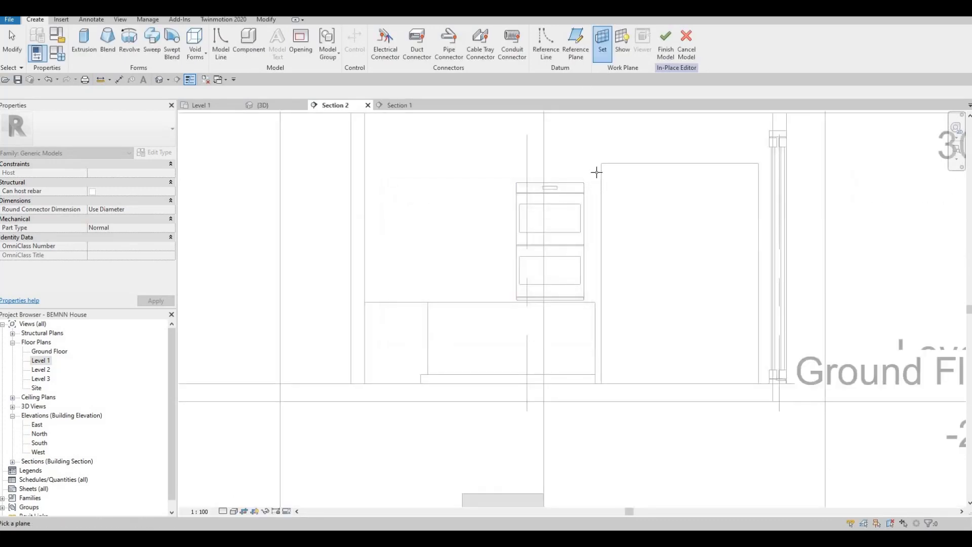
pyautogui.click(577, 118)
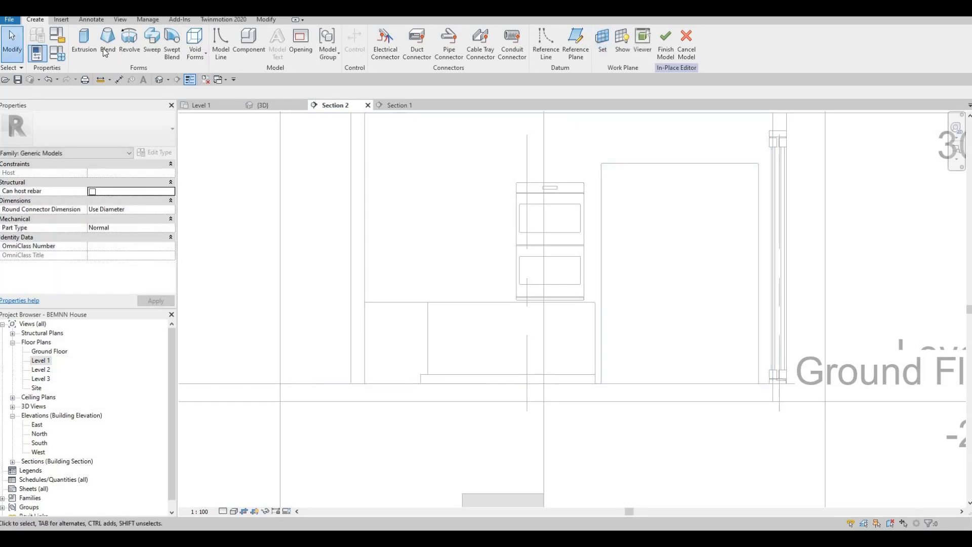
pyautogui.click(85, 51)
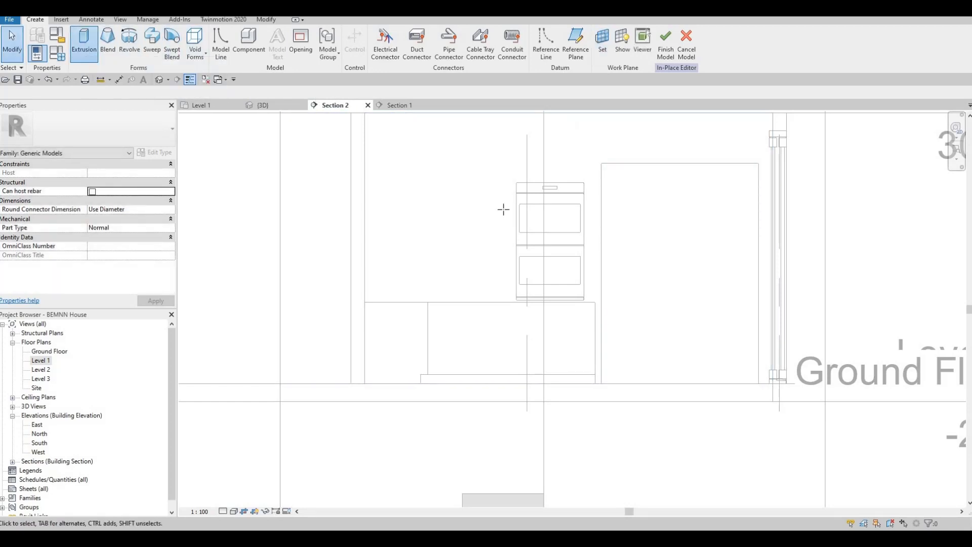
# Sketch a rectangle tracing the oven from its top-left to bottom-right corner
pyautogui.scroll(1, 512, 203)
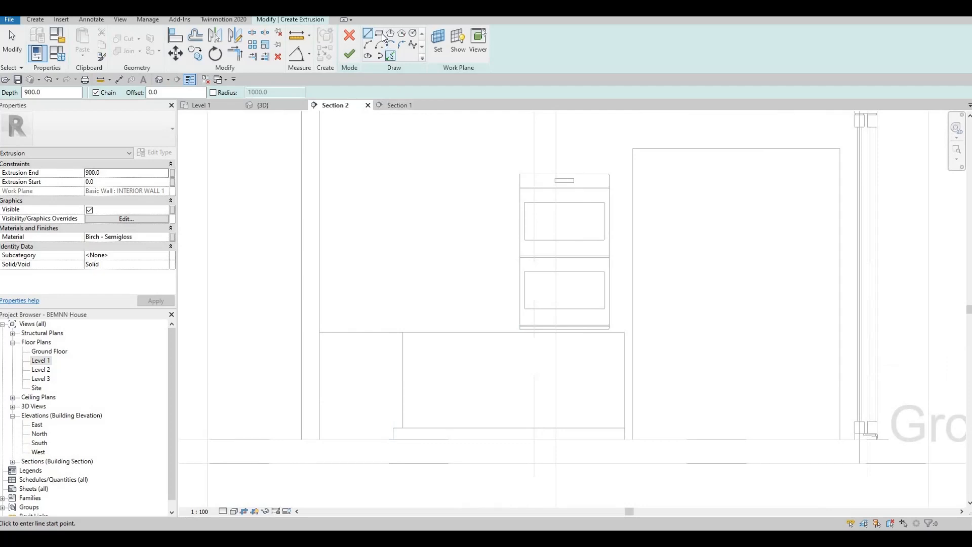
pyautogui.scroll(1, 543, 195)
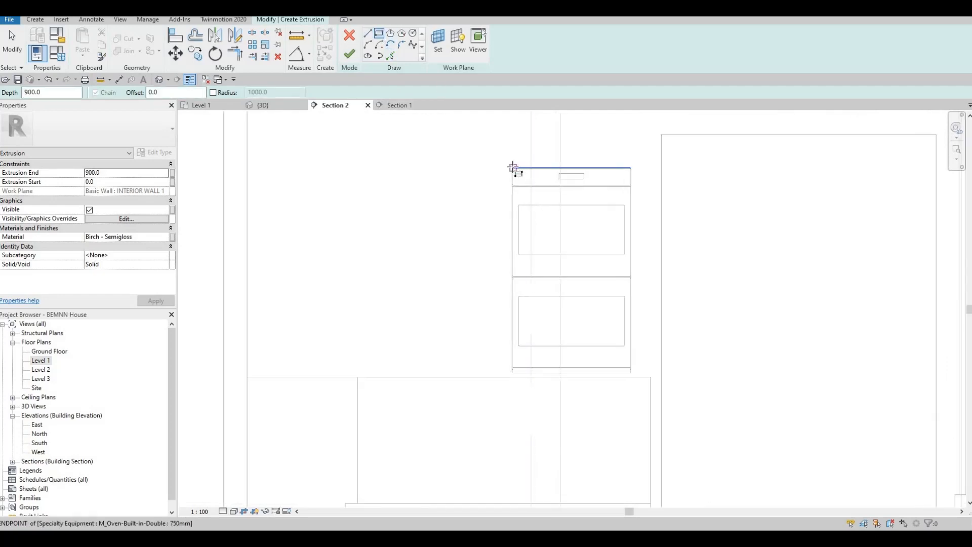
pyautogui.click(512, 167)
pyautogui.click(631, 370)
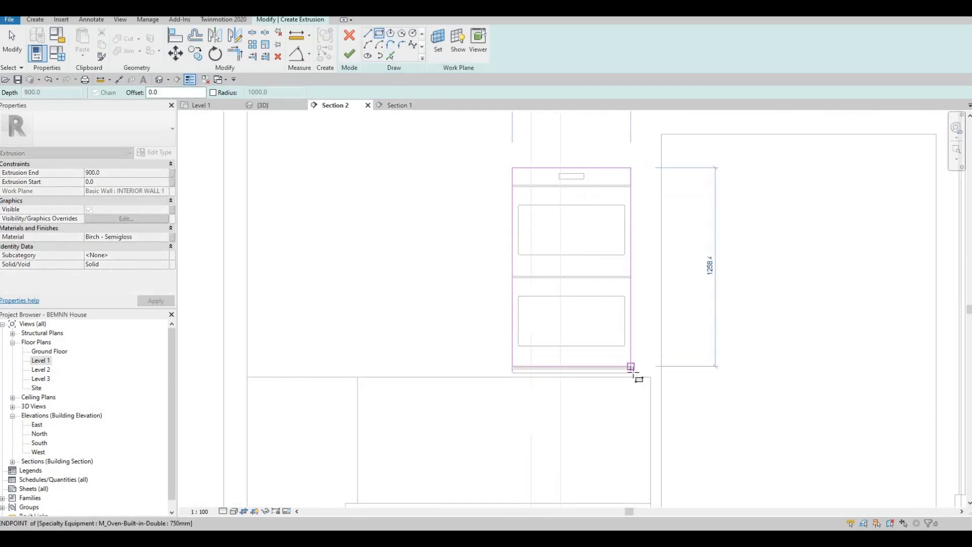
pyautogui.scroll(1, 634, 385)
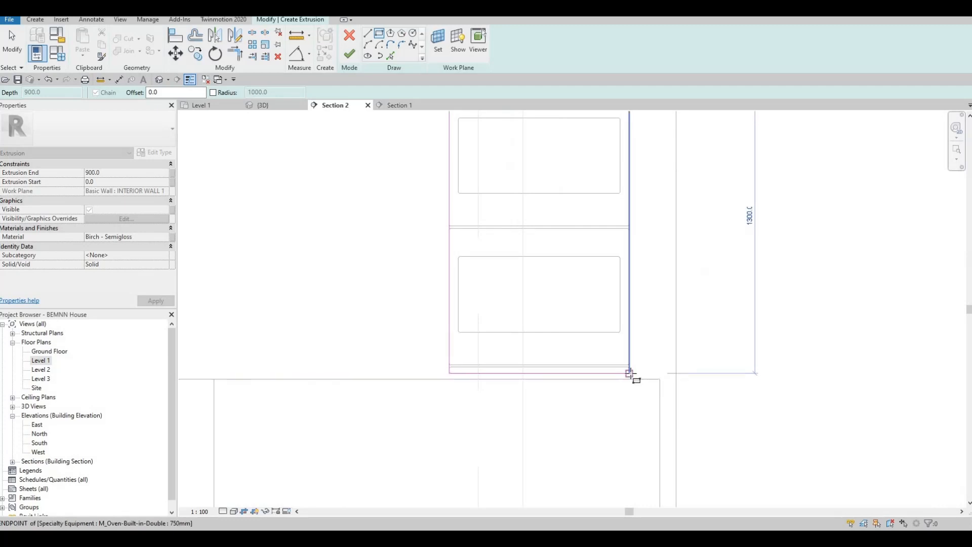
pyautogui.scroll(3, 637, 374)
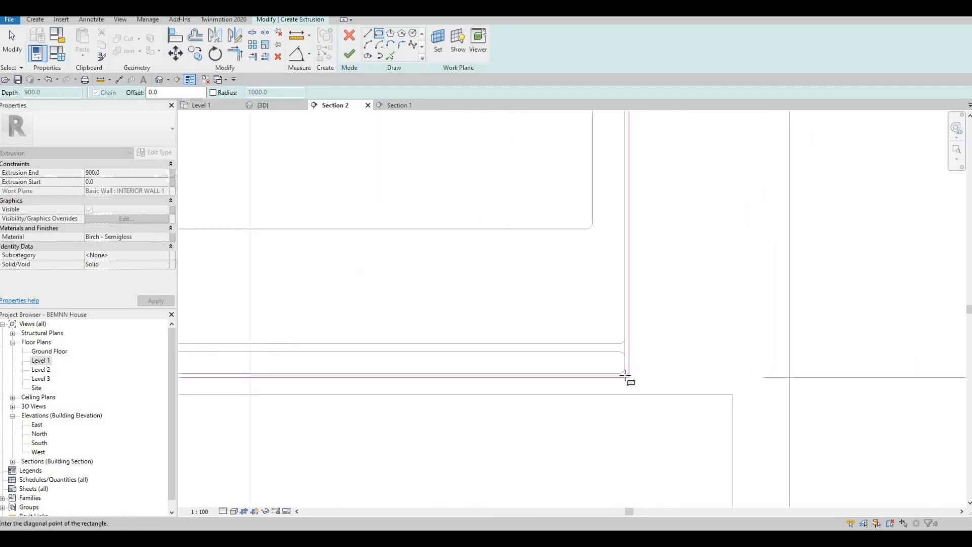
pyautogui.press('Escape')
pyautogui.press('Escape')
pyautogui.scroll(-4, 635, 319)
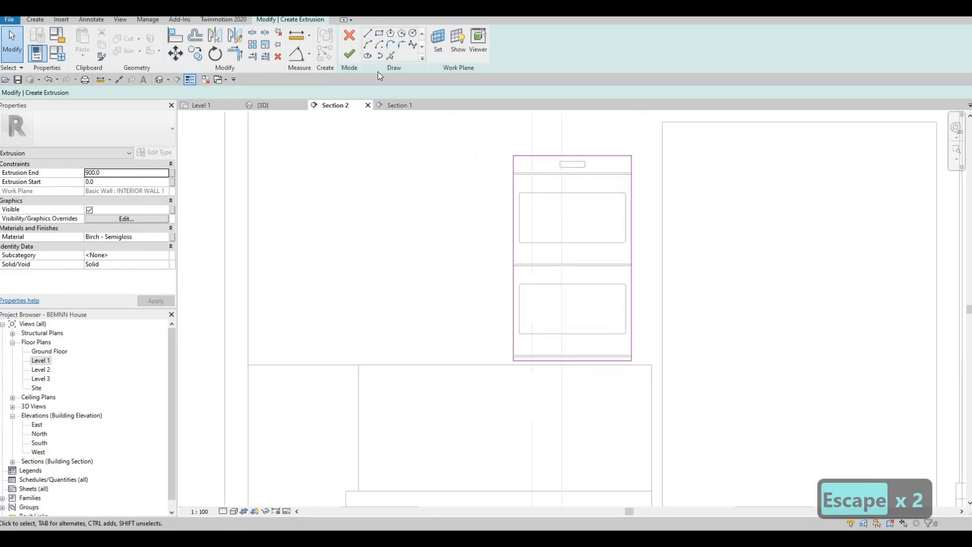
# Draw a larger 1040 by 1740 rectangle enclosing the oven outline
pyautogui.press('l')
pyautogui.press('i')
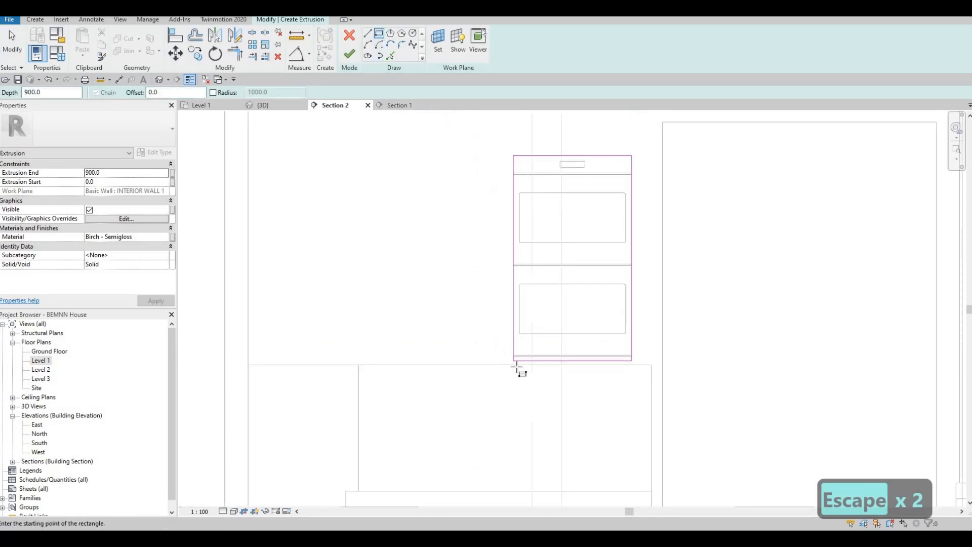
pyautogui.scroll(2, 517, 367)
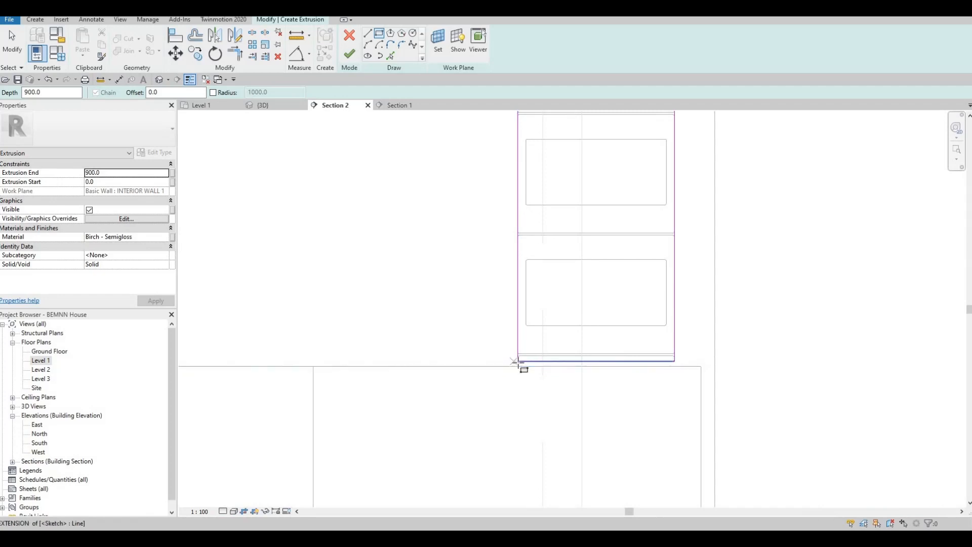
pyautogui.scroll(2, 517, 363)
pyautogui.click(518, 361)
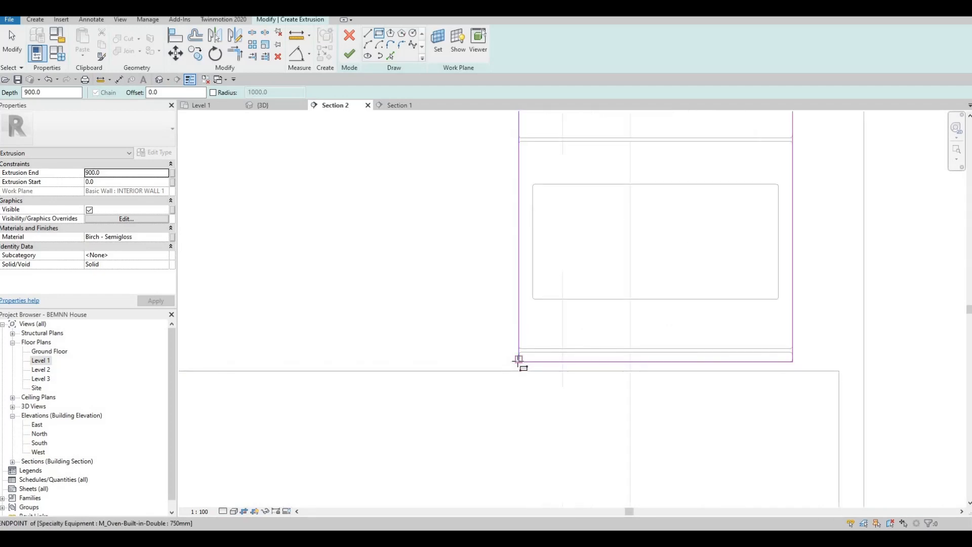
pyautogui.press('Escape')
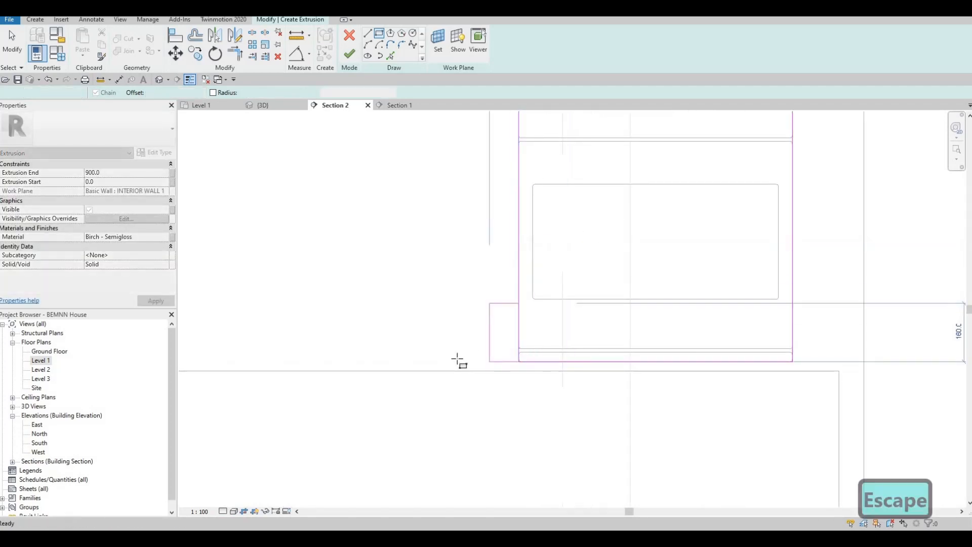
pyautogui.click(454, 362)
pyautogui.scroll(-2, 755, 206)
pyautogui.moveTo(755, 205); pyautogui.dragTo(660, 284, button='middle')
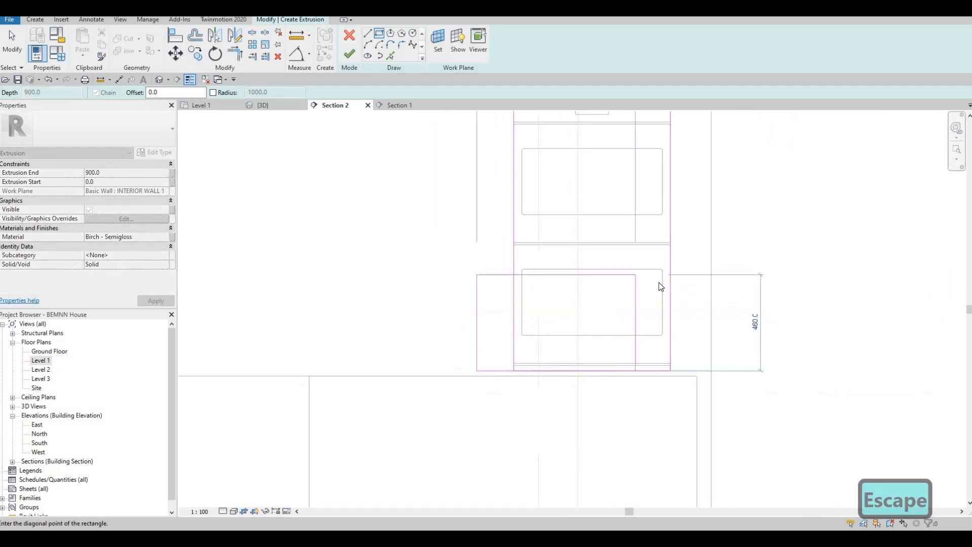
pyautogui.scroll(-2, 709, 195)
pyautogui.moveTo(669, 189); pyautogui.dragTo(633, 278, button='middle')
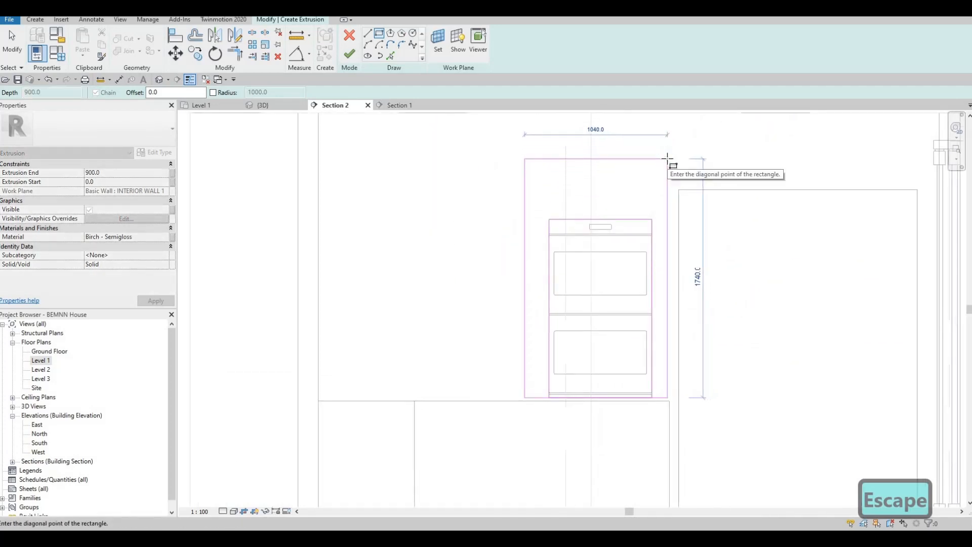
pyautogui.scroll(-1, 670, 163)
pyautogui.click(670, 180)
pyautogui.press('Escape')
pyautogui.press('Escape')
pyautogui.press('Escape')
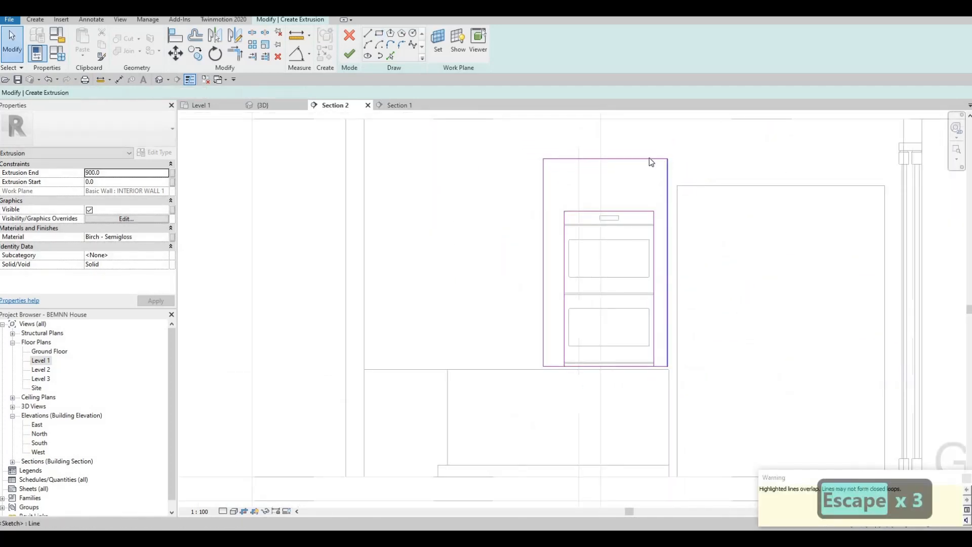
# Raise the outline's top edge, setting its distance to 200
pyautogui.click(649, 158)
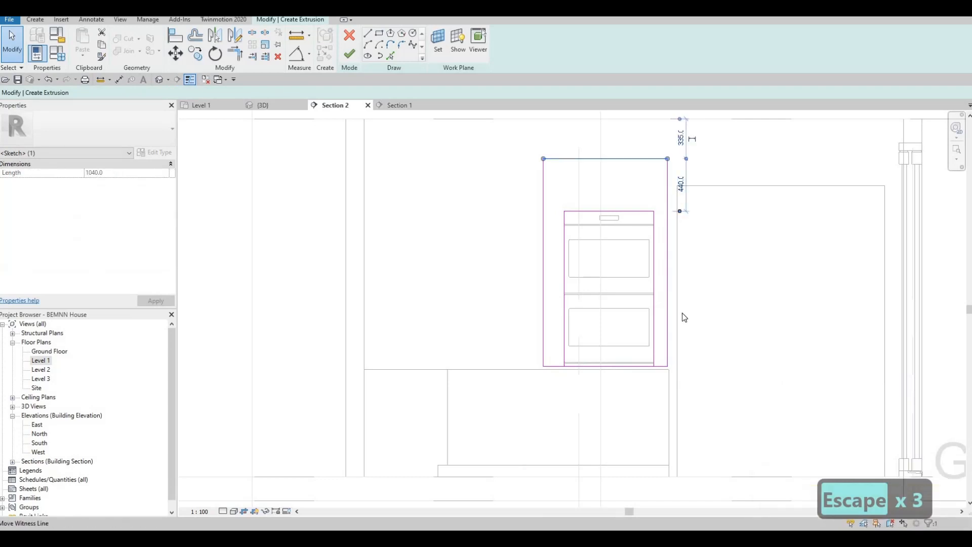
pyautogui.moveTo(668, 365); pyautogui.dragTo(669, 363)
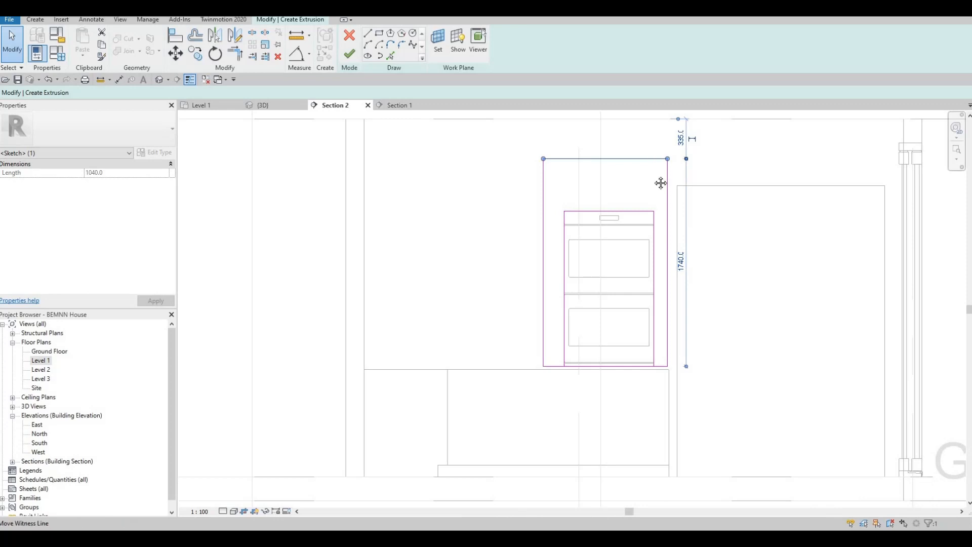
pyautogui.moveTo(663, 164); pyautogui.dragTo(652, 204, button='middle')
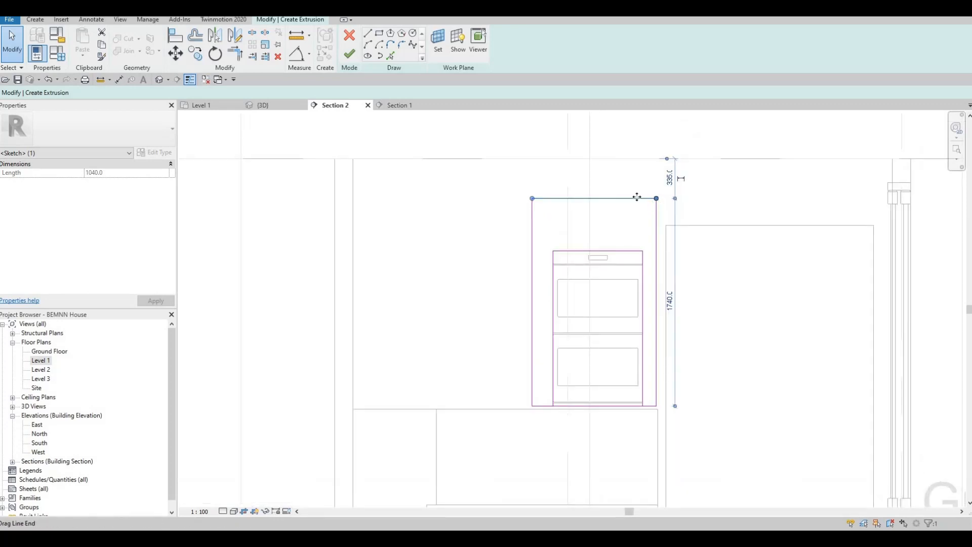
pyautogui.moveTo(637, 197); pyautogui.dragTo(636, 183)
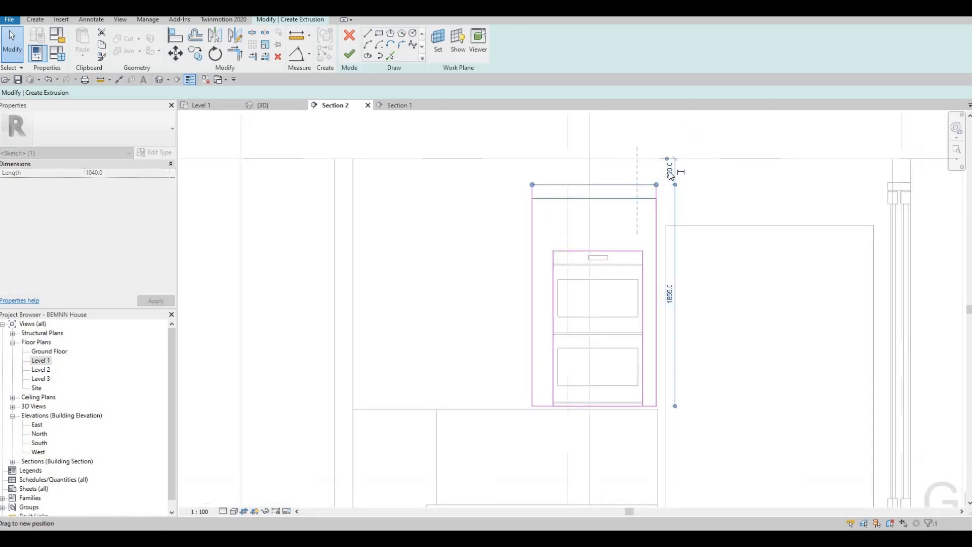
pyautogui.scroll(3, 669, 171)
pyautogui.click(673, 175)
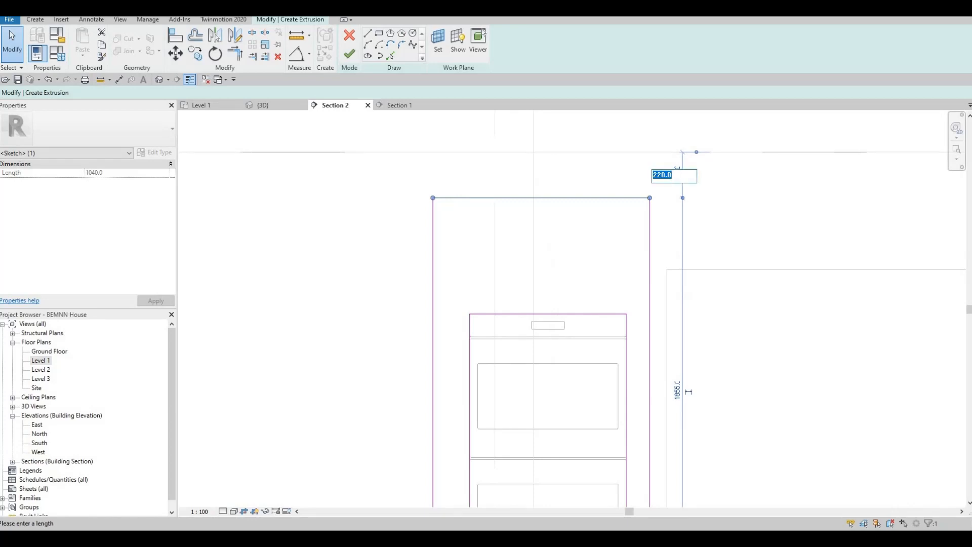
pyautogui.write('200')
pyautogui.press('Return')
pyautogui.press('Escape')
pyautogui.press('Escape')
pyautogui.press('Escape')
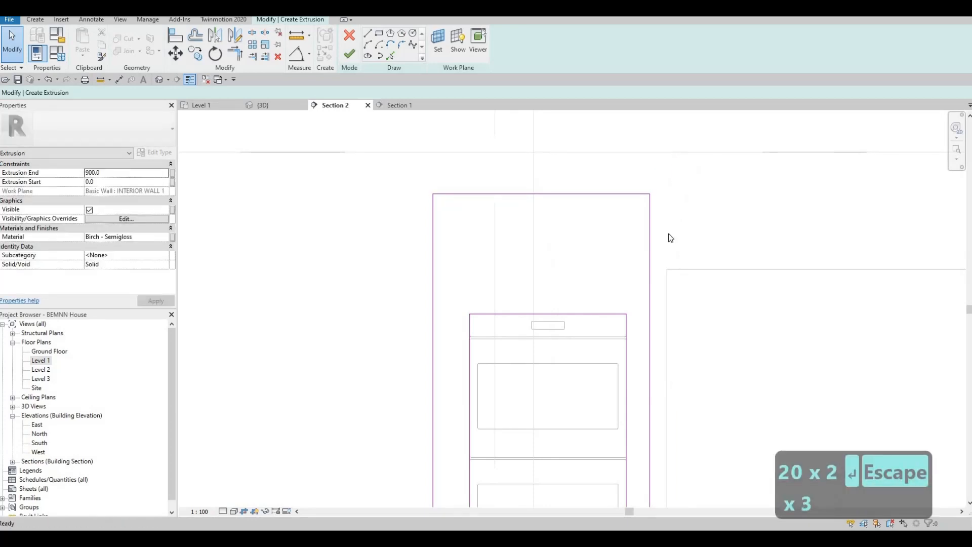
pyautogui.scroll(-3, 668, 235)
pyautogui.press('Escape')
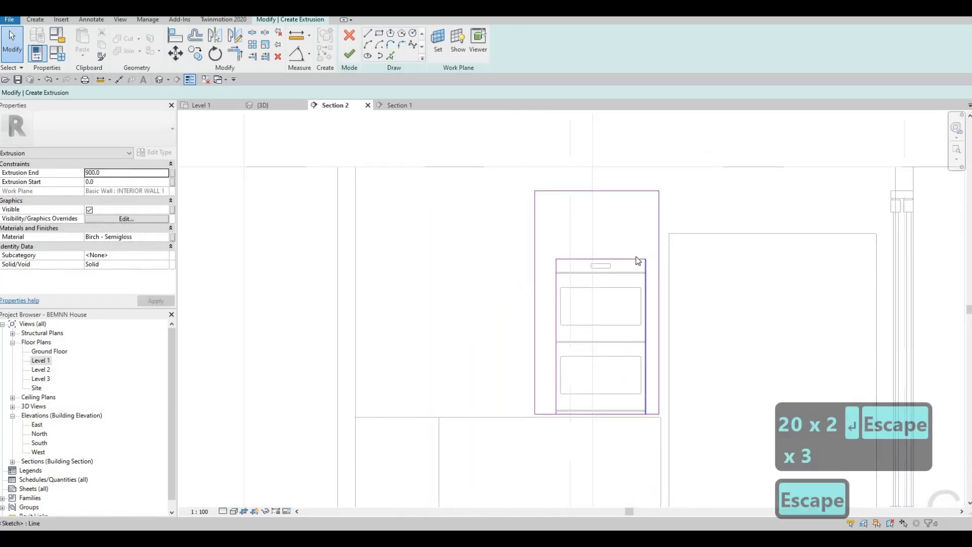
pyautogui.scroll(2, 666, 249)
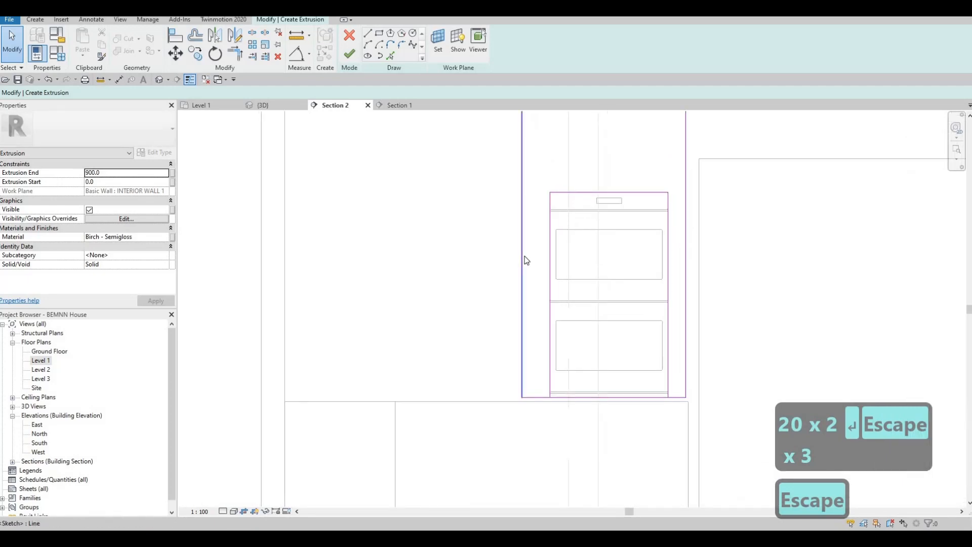
# Set the surround gaps on both sides of the oven to 110
pyautogui.click(524, 256)
pyautogui.press('Right')
pyautogui.scroll(-1, 653, 286)
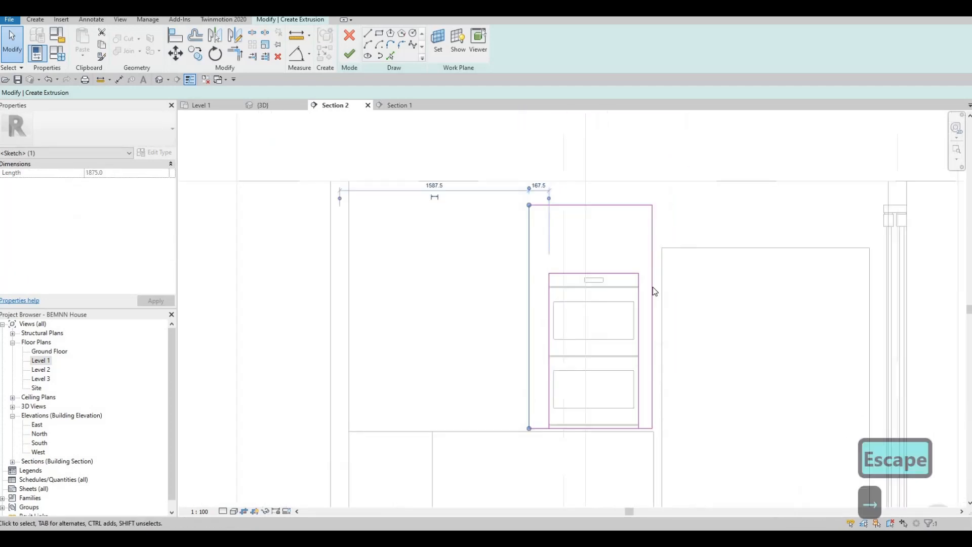
pyautogui.click(652, 385)
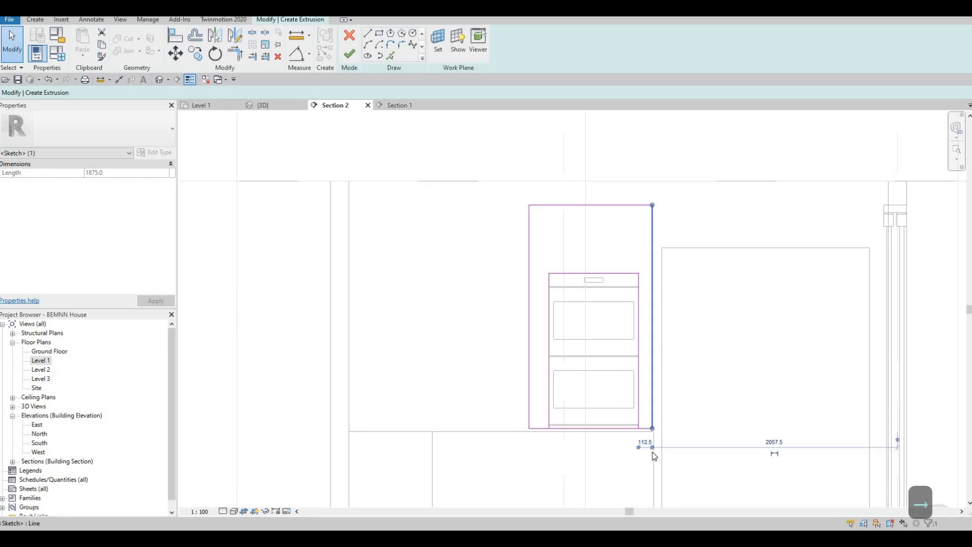
pyautogui.click(647, 445)
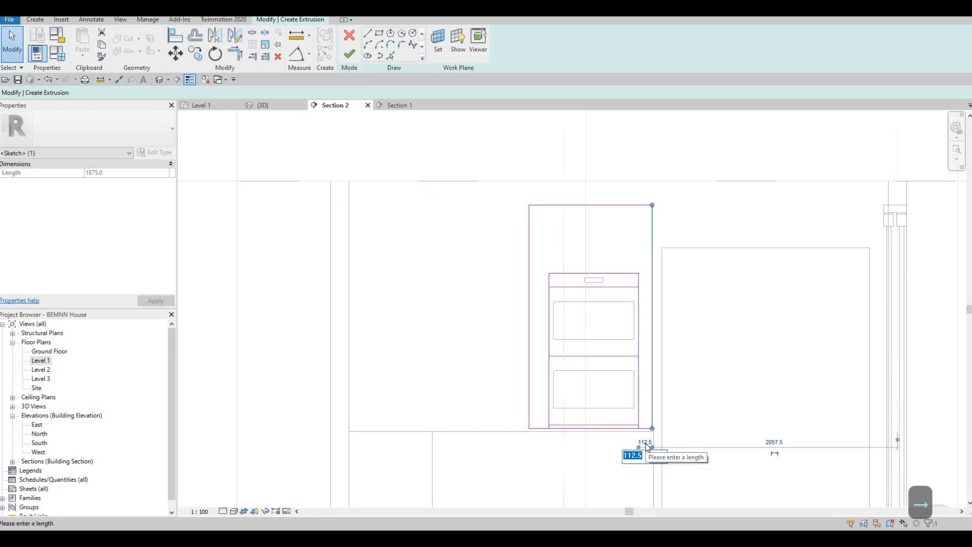
pyautogui.write('110')
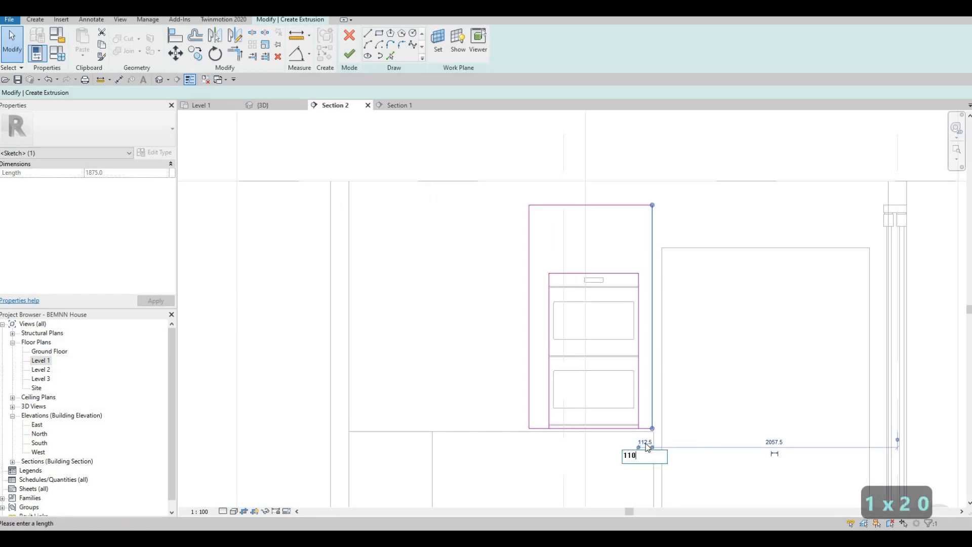
pyautogui.press('Return')
pyautogui.press('Escape')
pyautogui.press('Escape')
pyautogui.scroll(1, 651, 437)
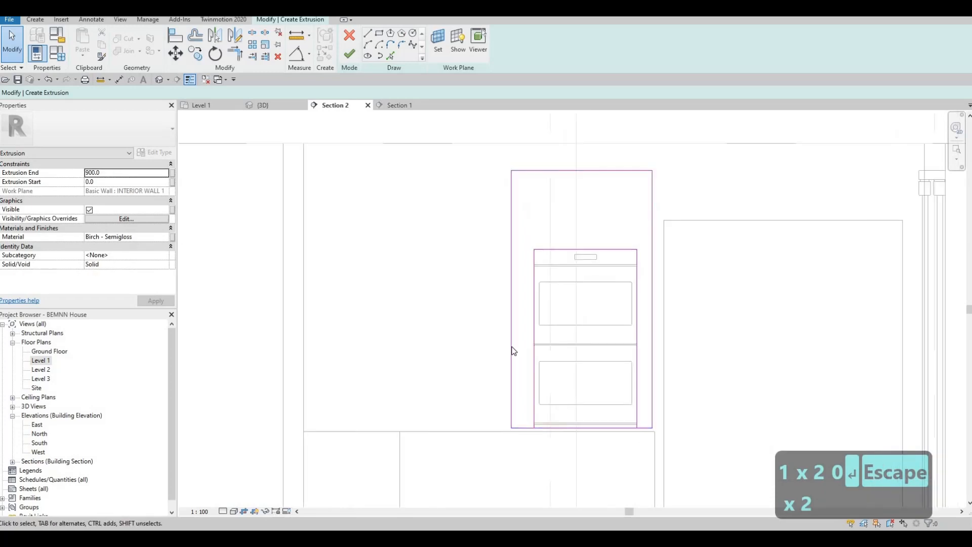
pyautogui.click(511, 350)
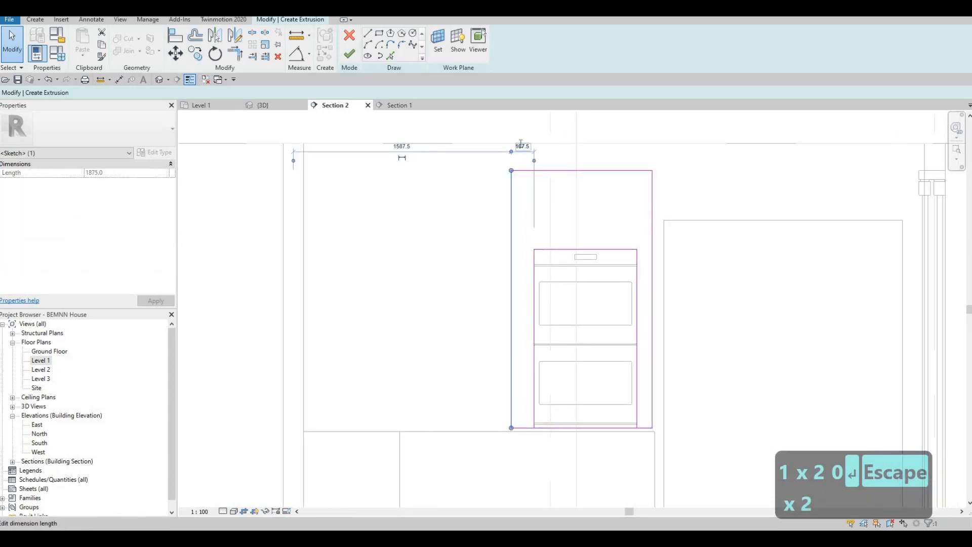
pyautogui.click(521, 146)
pyautogui.write('110')
pyautogui.press('Return')
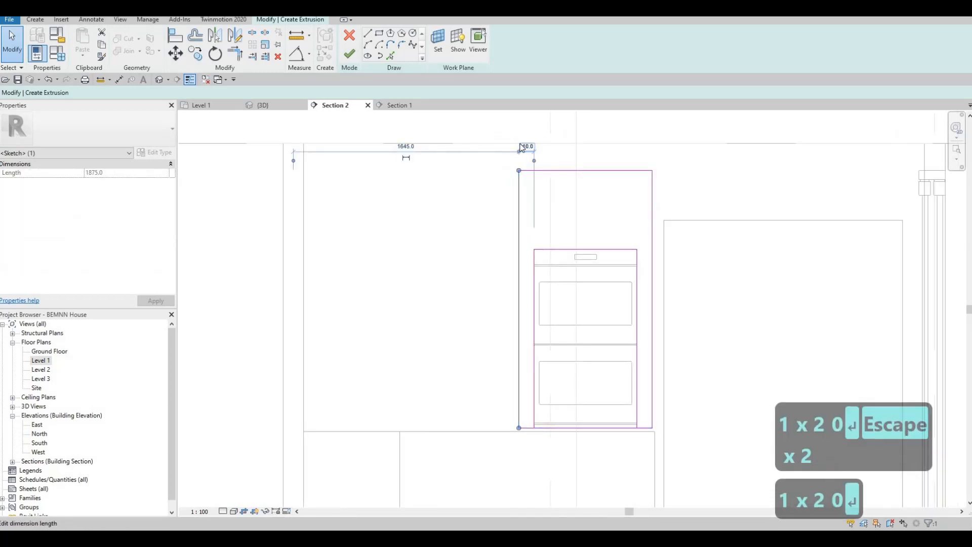
pyautogui.press('Escape')
pyautogui.press('Escape')
pyautogui.press('Escape')
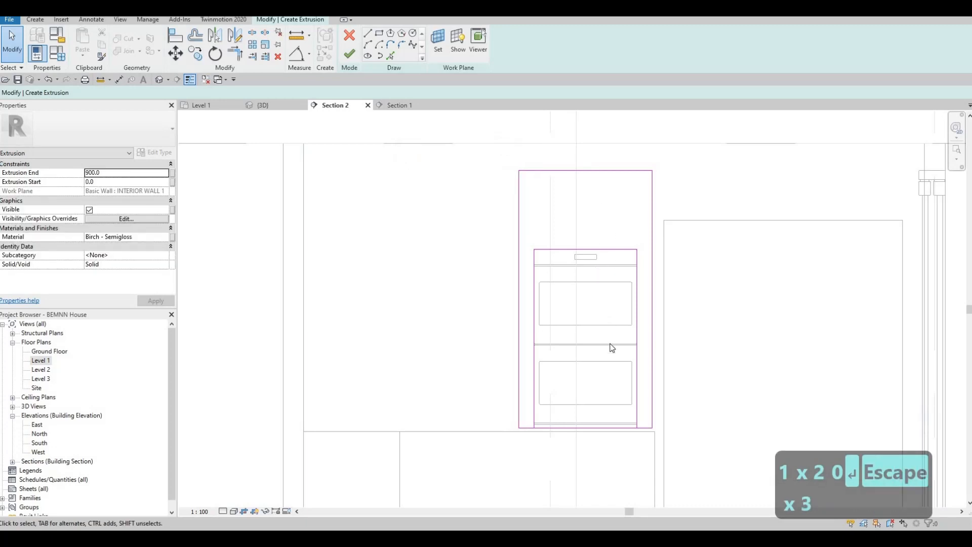
# Delete the bottom line of the outer sketch
pyautogui.scroll(-1, 597, 408)
pyautogui.scroll(2, 600, 405)
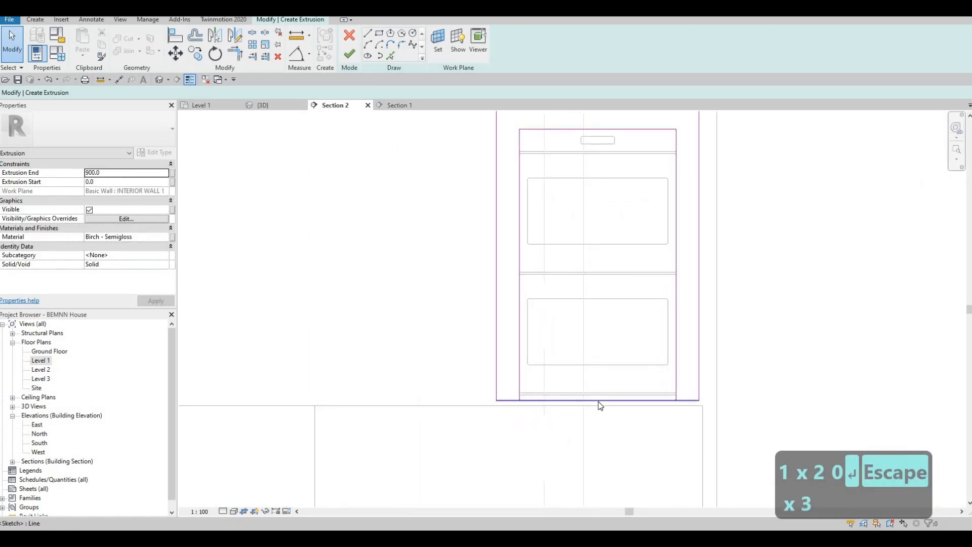
pyautogui.click(598, 401)
pyautogui.press('Delete')
pyautogui.press('Escape')
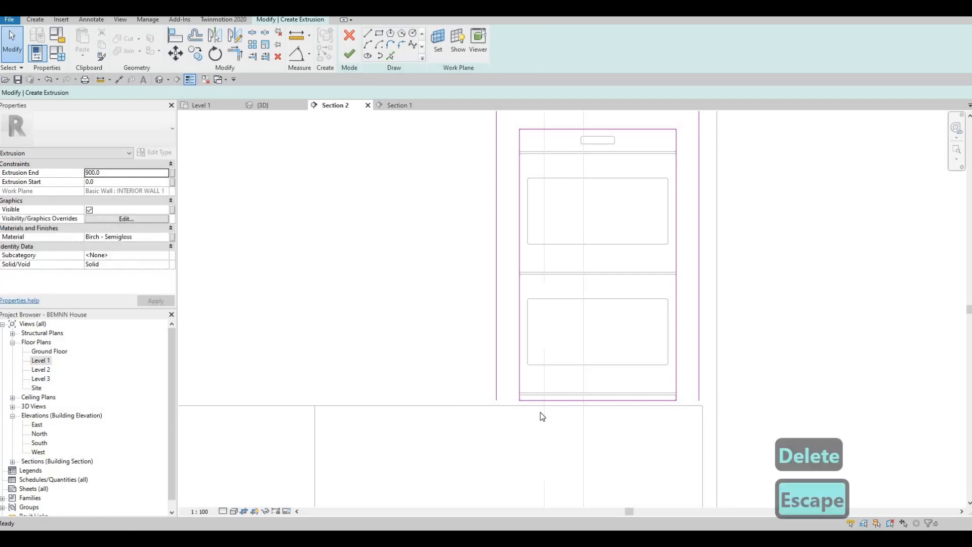
pyautogui.press('Escape')
# Trim the bottom lines into corners with the inner and outer sides, then finish the extrusion
pyautogui.press('t')
pyautogui.press('r')
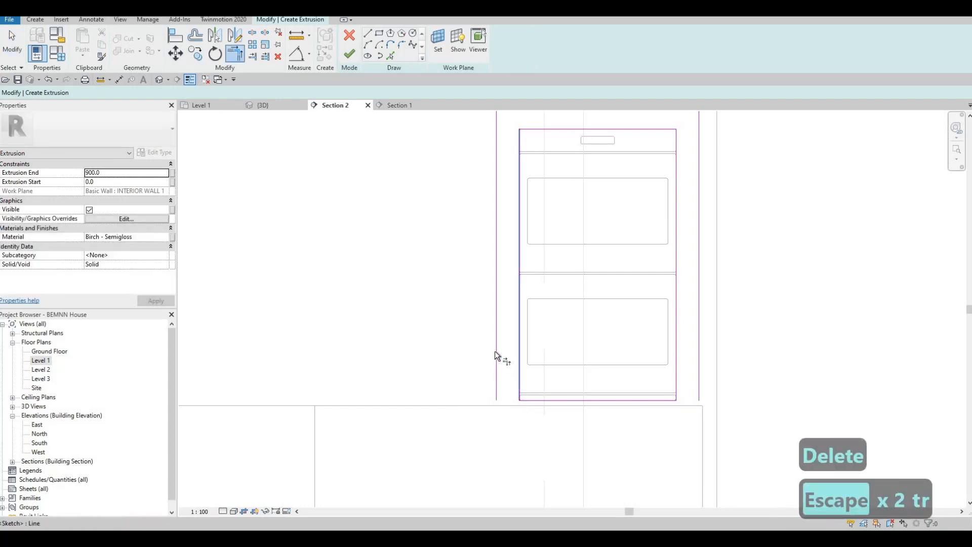
pyautogui.click(535, 397)
pyautogui.click(510, 399)
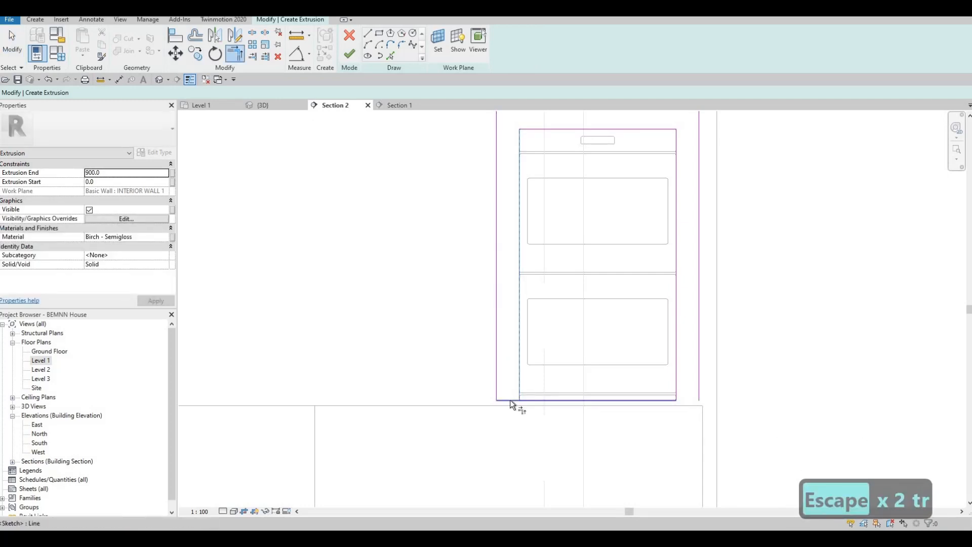
pyautogui.press('Escape')
pyautogui.press('Escape')
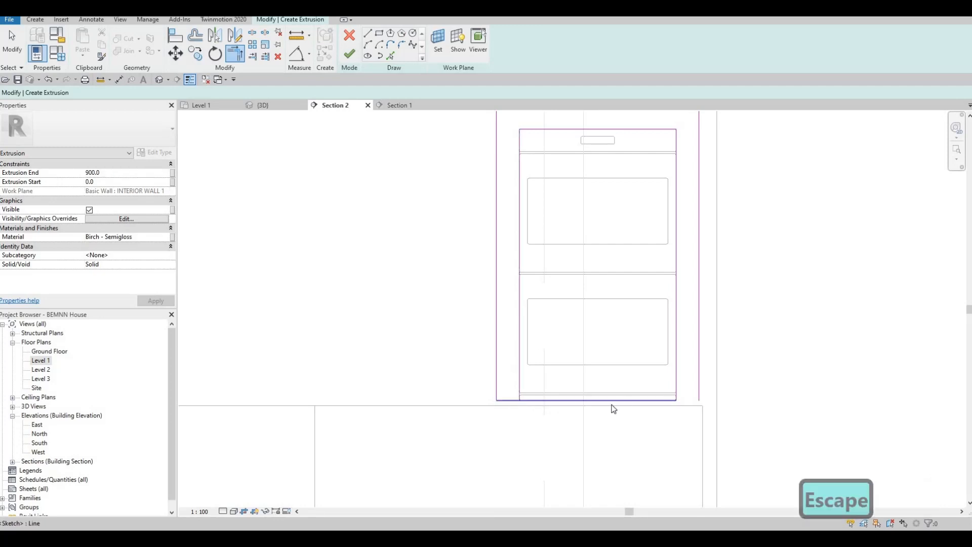
pyautogui.press('s')
pyautogui.press('l')
pyautogui.press('Escape')
pyautogui.press('Escape')
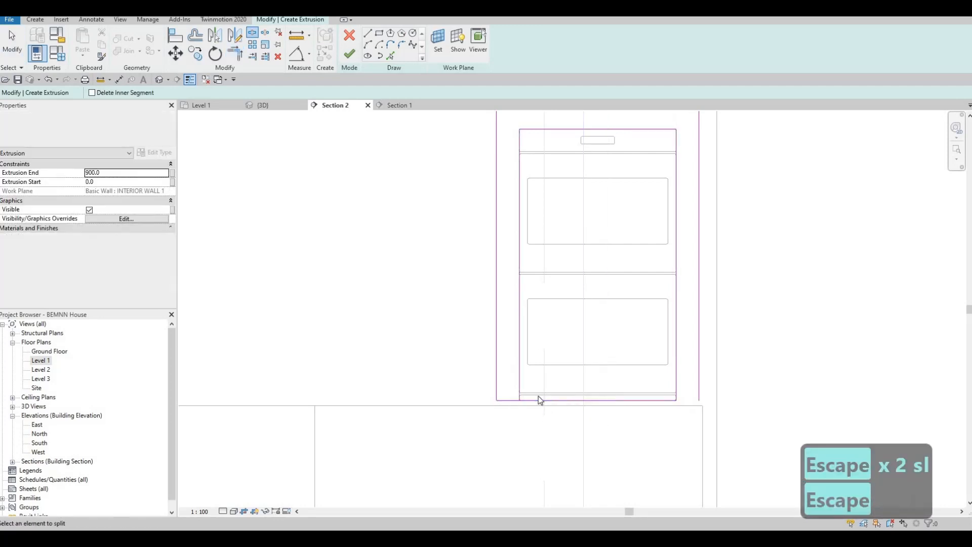
pyautogui.press('t')
pyautogui.press('r')
pyautogui.click(510, 399)
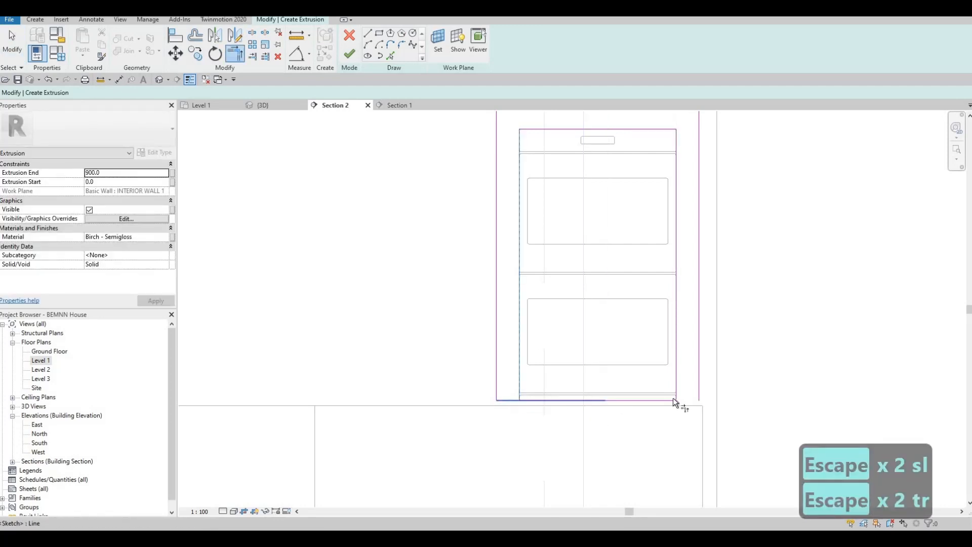
pyautogui.click(675, 398)
pyautogui.click(655, 399)
pyautogui.click(699, 381)
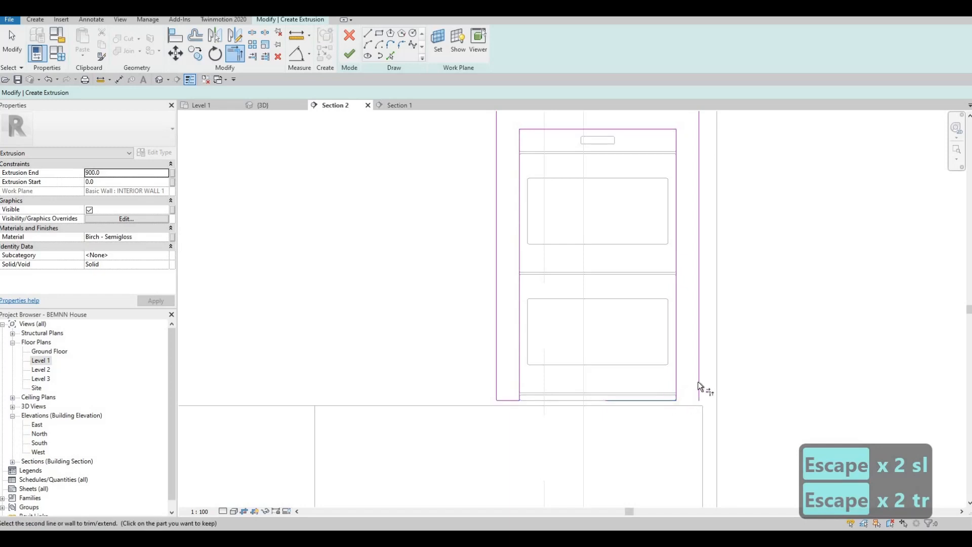
pyautogui.click(683, 399)
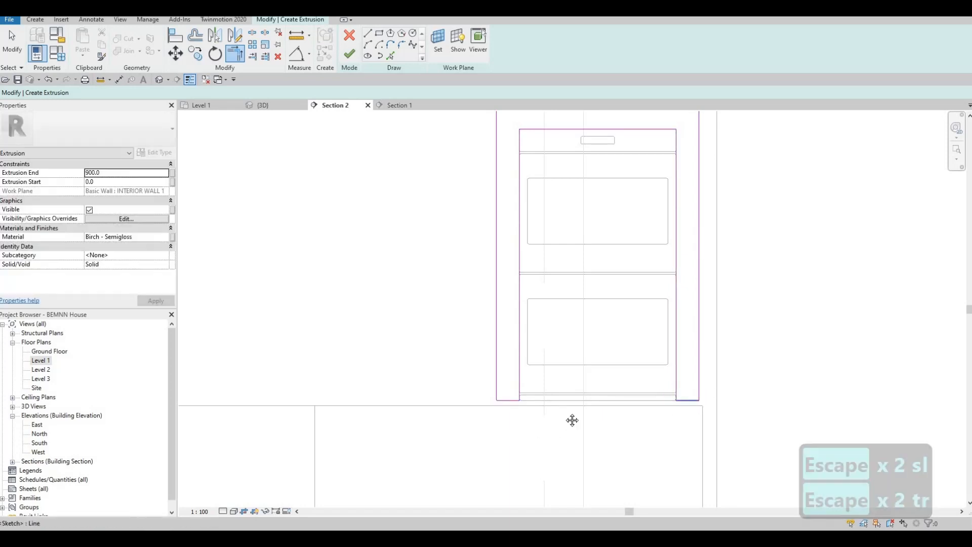
pyautogui.scroll(-2, 530, 428)
pyautogui.scroll(-2, 481, 402)
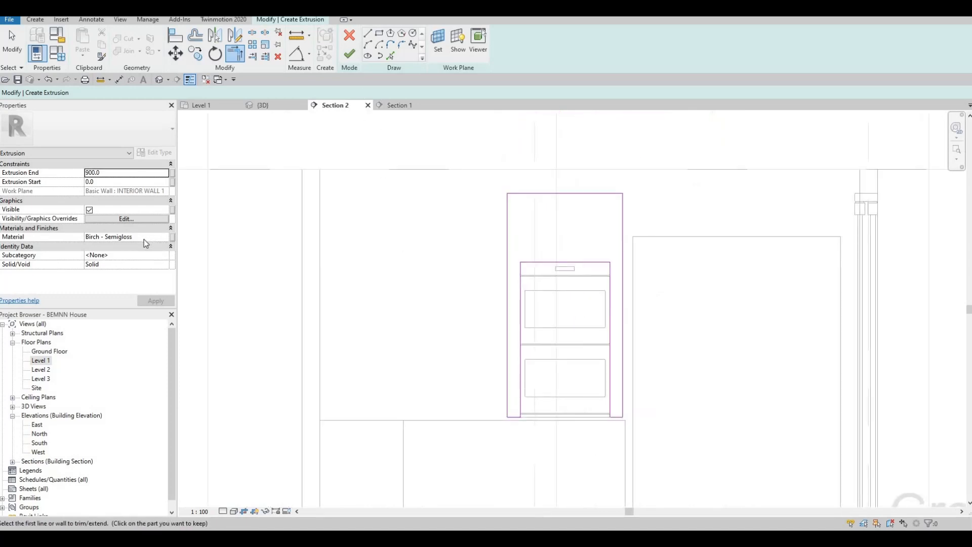
pyautogui.click(348, 56)
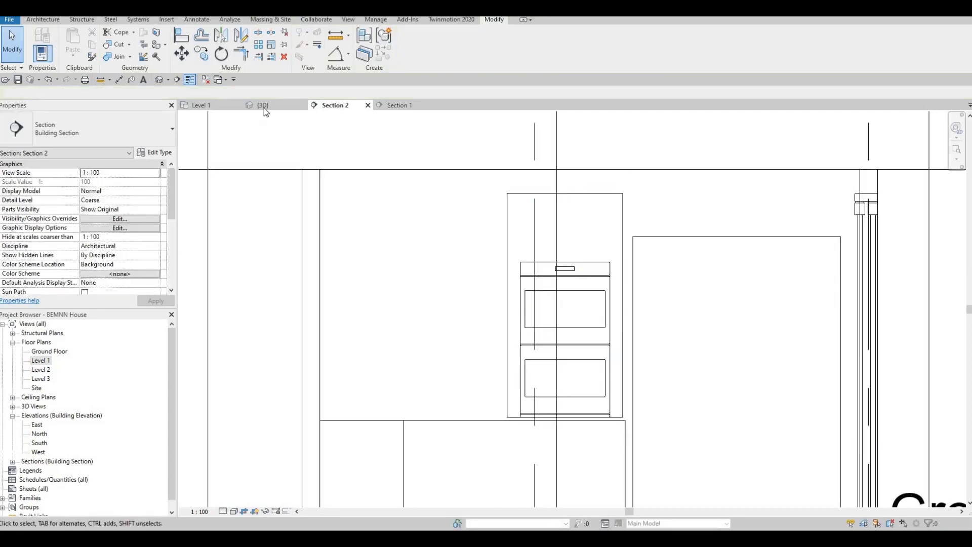
# Finish the in-place kitchen model and open the Level 1 floor plan
pyautogui.click(263, 106)
pyautogui.keyDown('shift'); pyautogui.moveTo(390, 347); pyautogui.dragTo(575, 229, button='middle'); pyautogui.keyUp('shift')
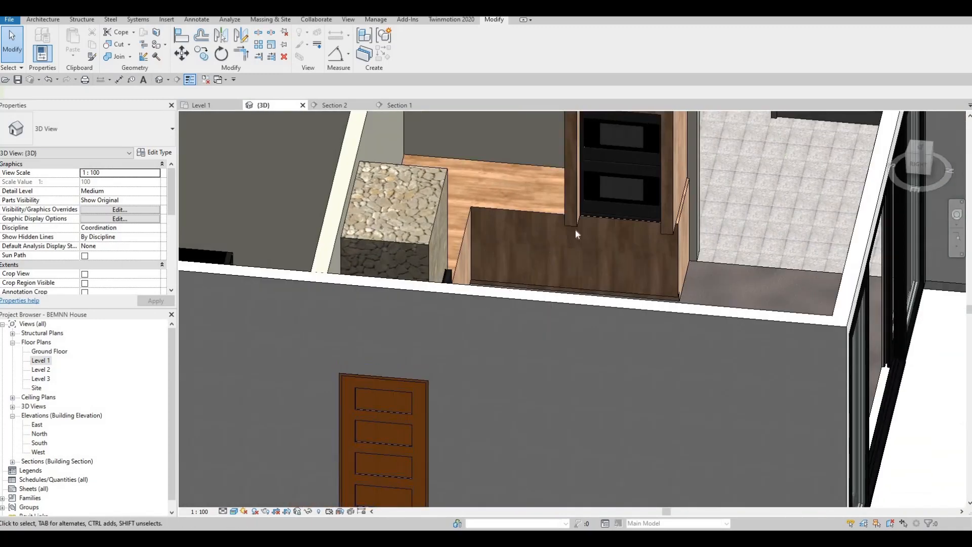
pyautogui.doubleClick(43, 360)
# Drag the counter model's end back so it meets the wall line
pyautogui.scroll(5, 471, 233)
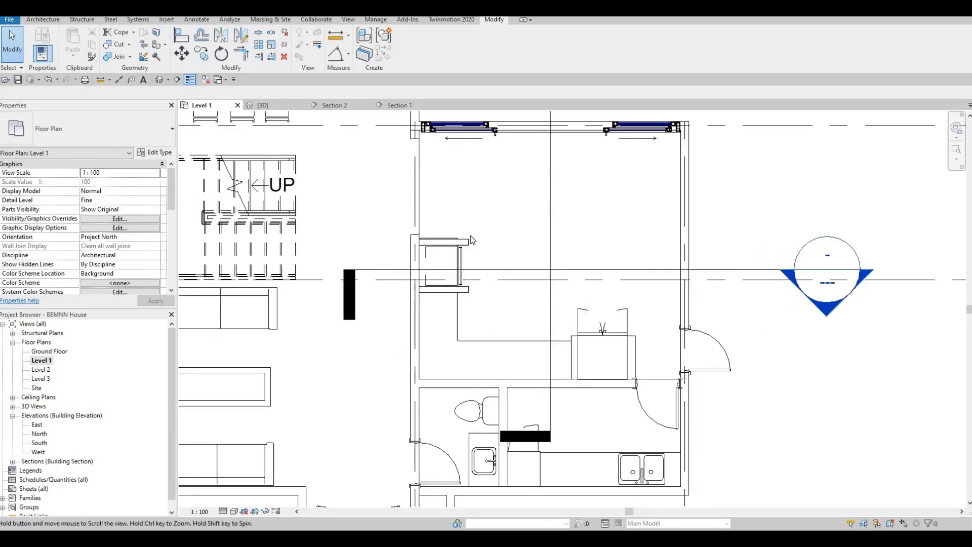
pyautogui.click(501, 318)
pyautogui.scroll(3, 496, 315)
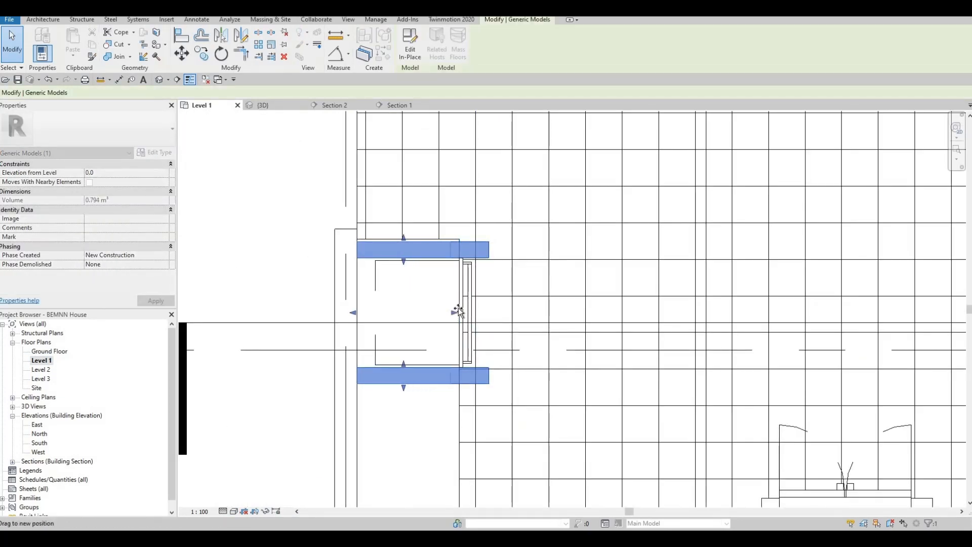
pyautogui.moveTo(458, 310); pyautogui.dragTo(460, 312)
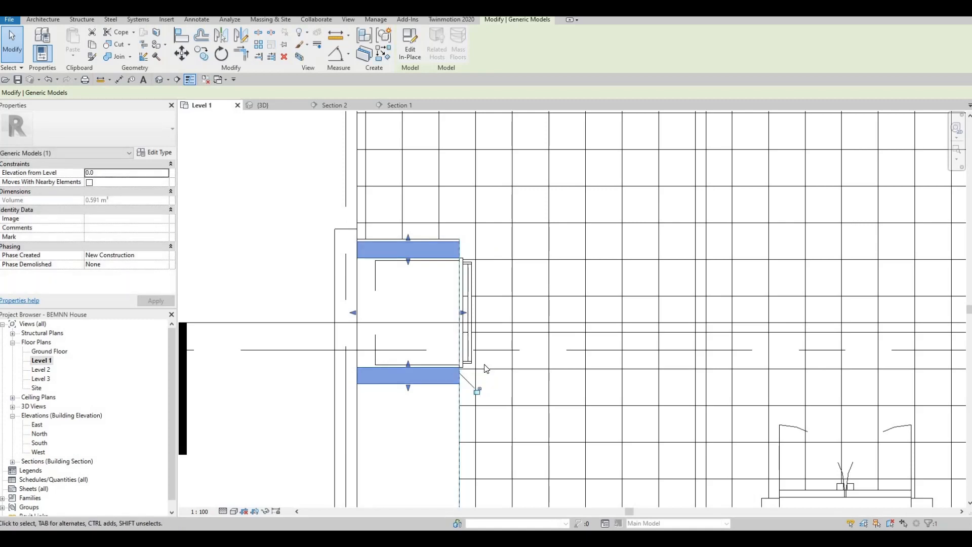
pyautogui.press('Escape')
pyautogui.press('Escape')
pyautogui.scroll(5, 454, 269)
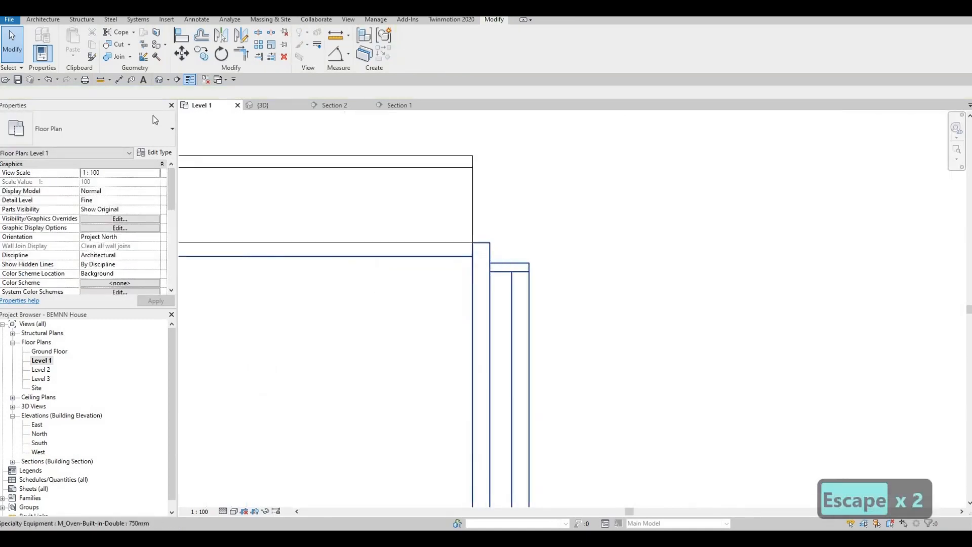
# Orbit and zoom the 3D view around the L-shaped birch counter and oven tower
pyautogui.click(159, 80)
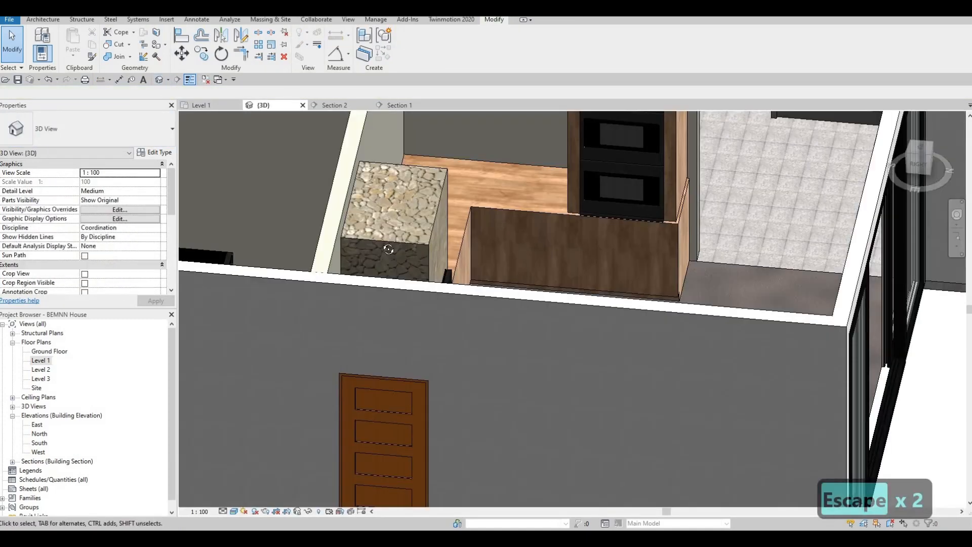
pyautogui.scroll(-3, 393, 246)
pyautogui.keyDown('shift'); pyautogui.moveTo(421, 248); pyautogui.dragTo(543, 208, button='middle'); pyautogui.keyUp('shift')
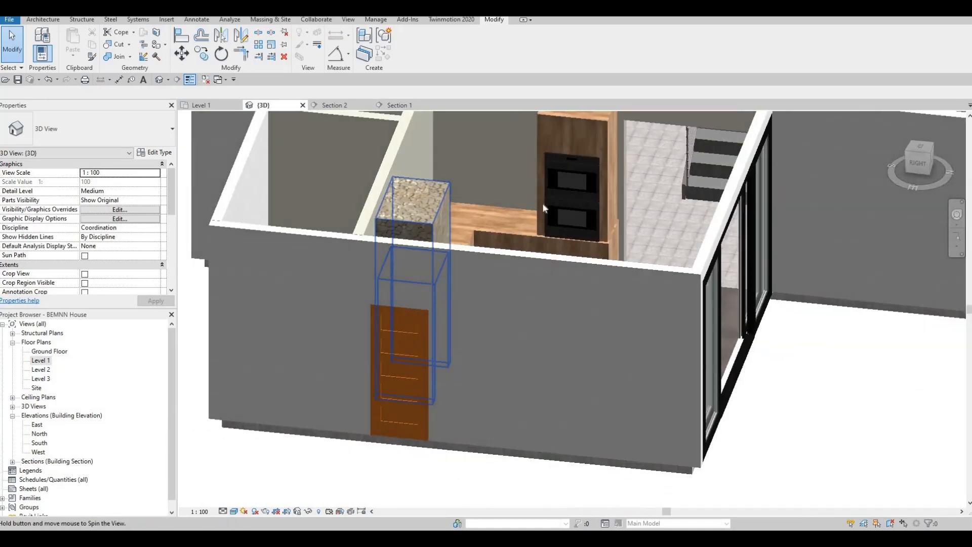
pyautogui.scroll(3, 671, 282)
pyautogui.keyDown('shift'); pyautogui.moveTo(672, 282); pyautogui.dragTo(636, 246, button='middle'); pyautogui.keyUp('shift')
pyautogui.scroll(3, 683, 298)
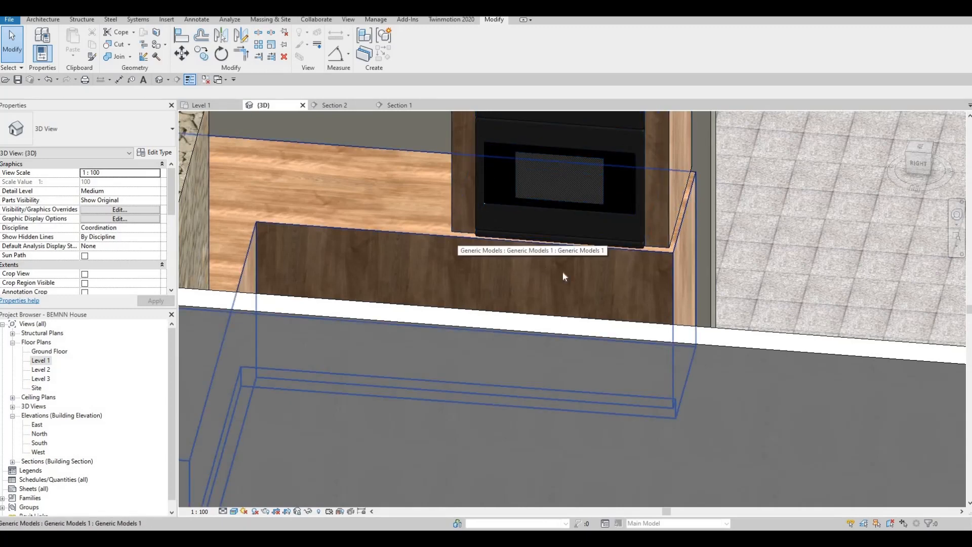
pyautogui.moveTo(412, 269); pyautogui.dragTo(533, 192, button='middle')
pyautogui.scroll(-2, 517, 299)
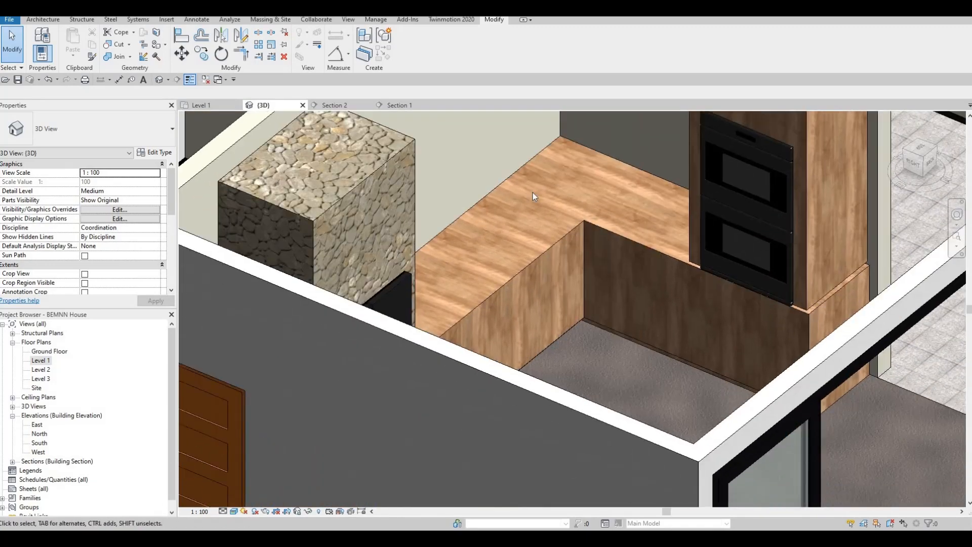
pyautogui.scroll(-3, 454, 248)
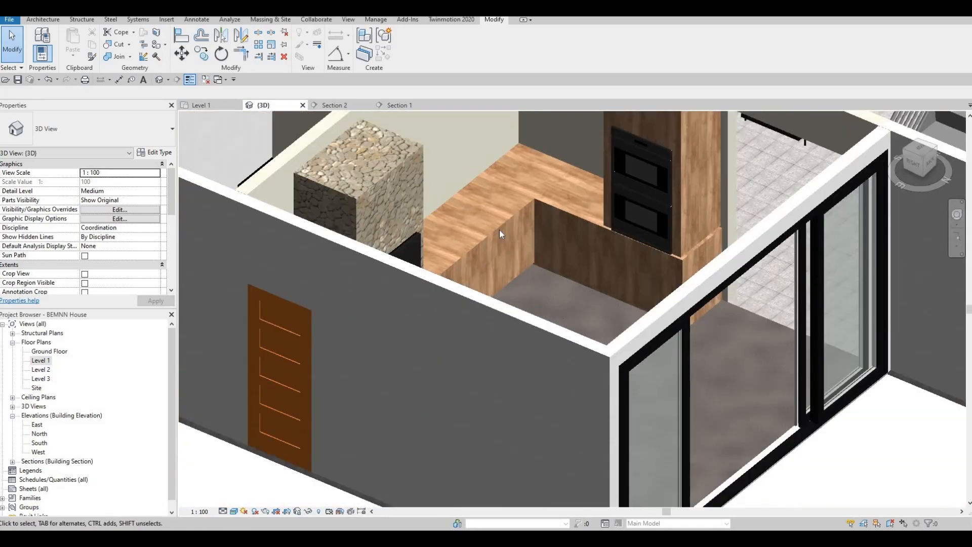
pyautogui.scroll(3, 500, 230)
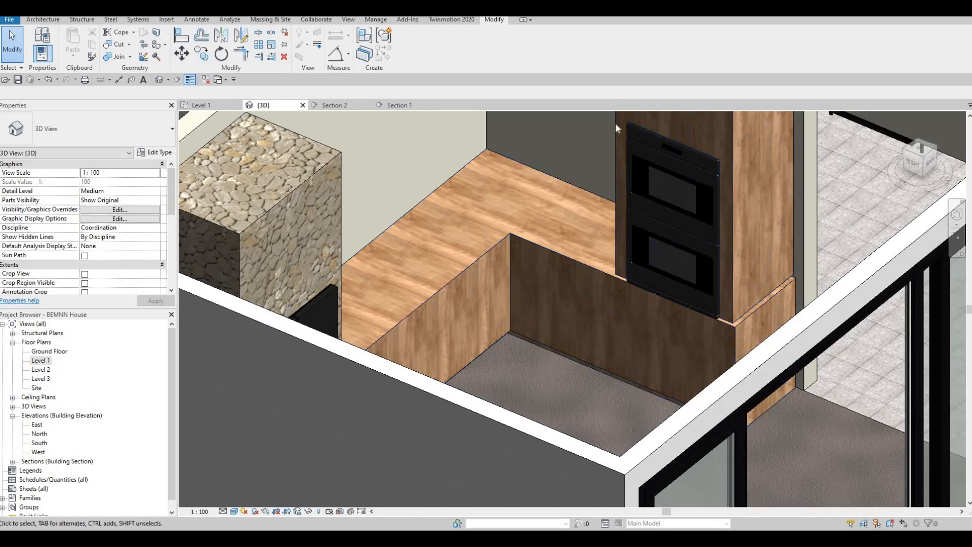
pyautogui.scroll(-3, 644, 296)
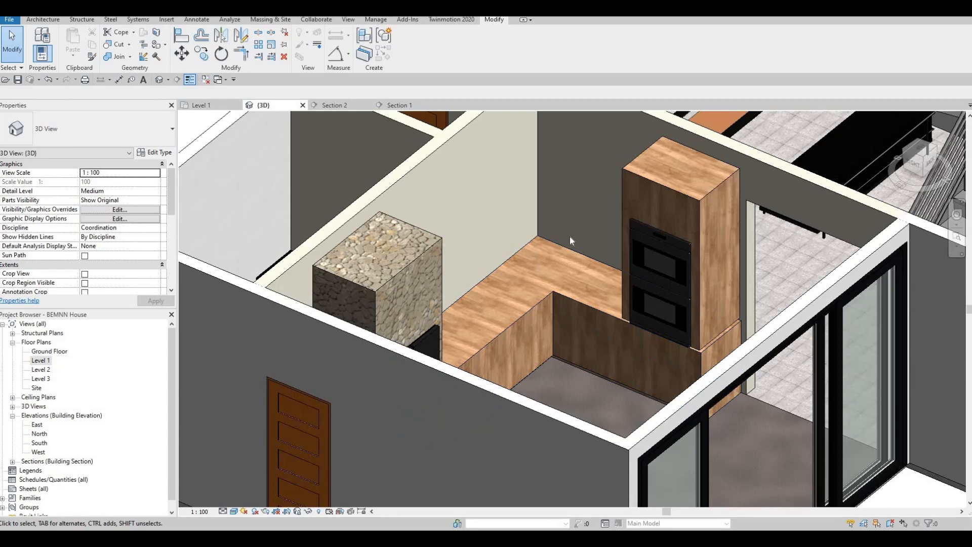
pyautogui.scroll(-2, 564, 239)
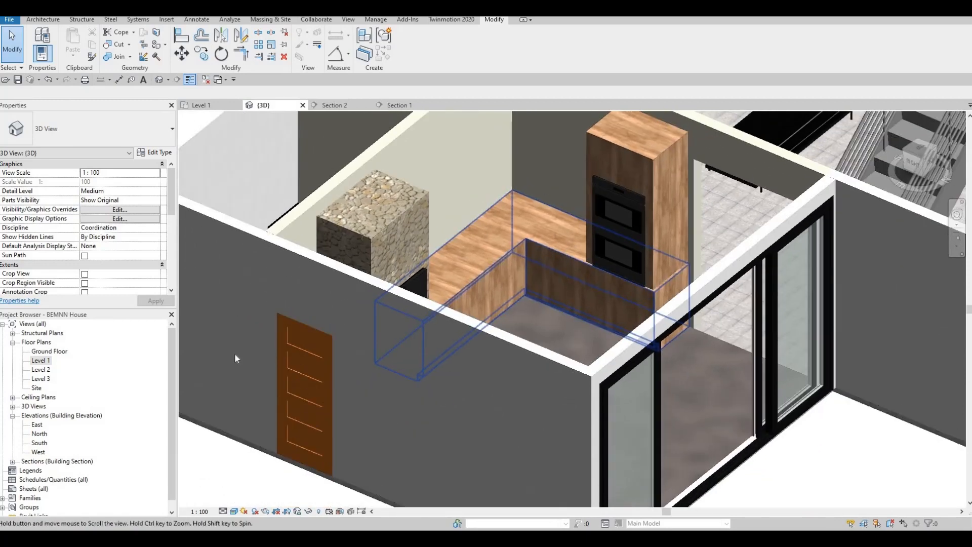
# Edit the kitchen counter model in place and bring the kitchen into view on Level 1
pyautogui.click(484, 269)
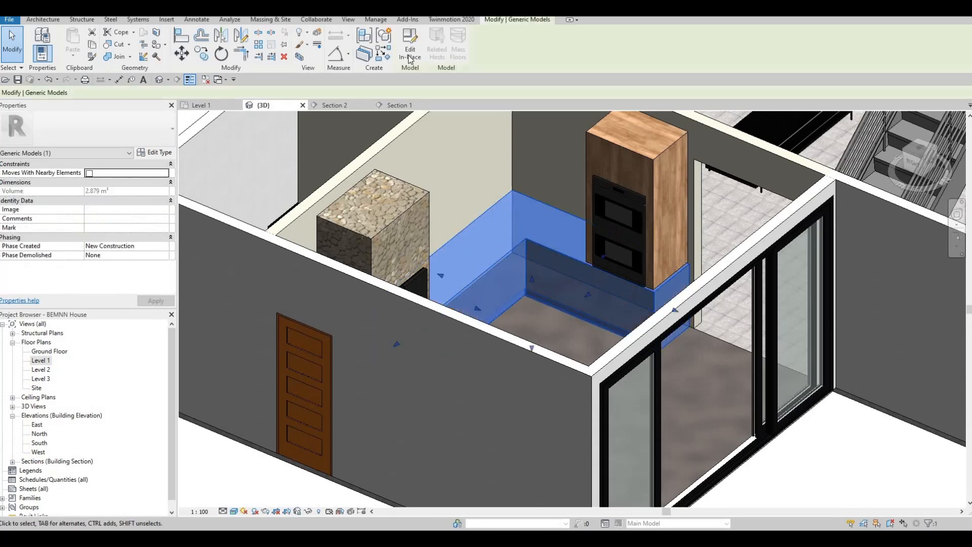
pyautogui.click(410, 44)
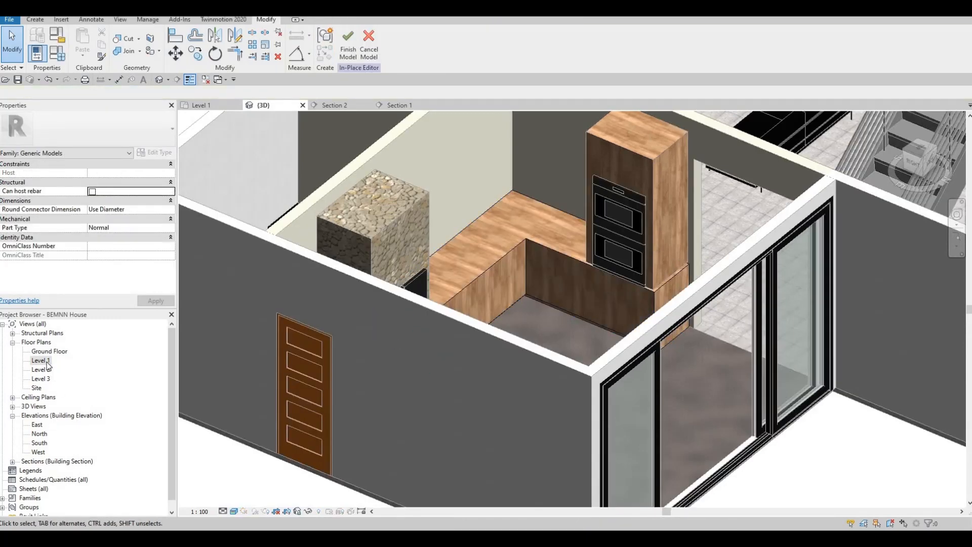
pyautogui.click(202, 105)
pyautogui.scroll(-2, 439, 324)
pyautogui.moveTo(367, 218); pyautogui.dragTo(454, 130, button='middle')
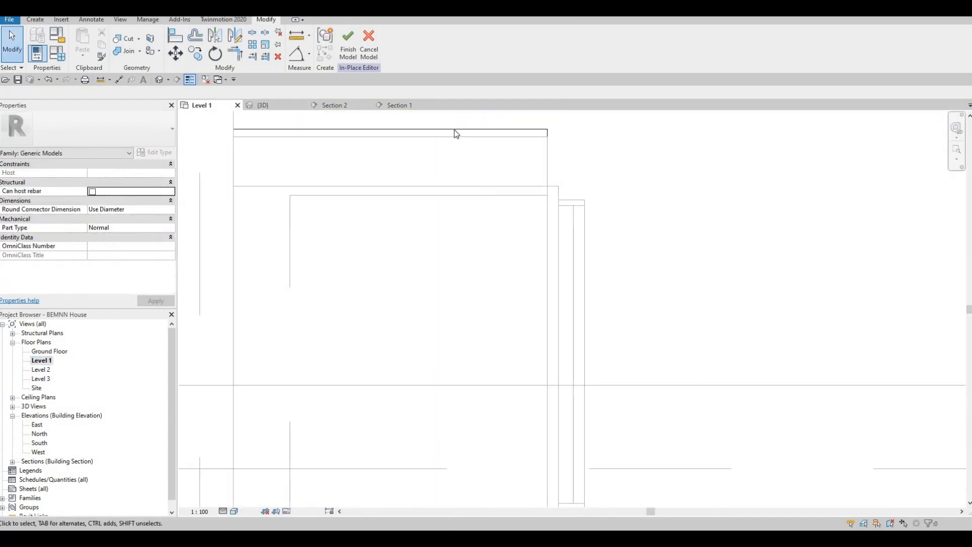
pyautogui.scroll(-3, 454, 147)
pyautogui.moveTo(415, 193); pyautogui.dragTo(426, 226, button='middle')
pyautogui.scroll(-2, 426, 225)
pyautogui.moveTo(657, 392); pyautogui.dragTo(679, 263, button='middle')
pyautogui.scroll(-2, 679, 263)
pyautogui.moveTo(584, 327); pyautogui.dragTo(482, 277, button='middle')
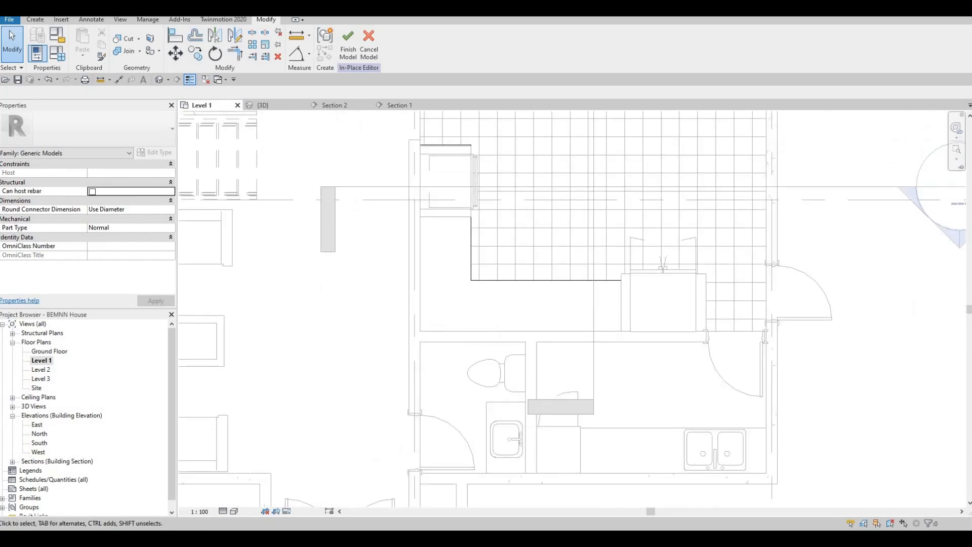
# Start a new extrusion from 900 to 925 high and open its material choices
pyautogui.click(35, 20)
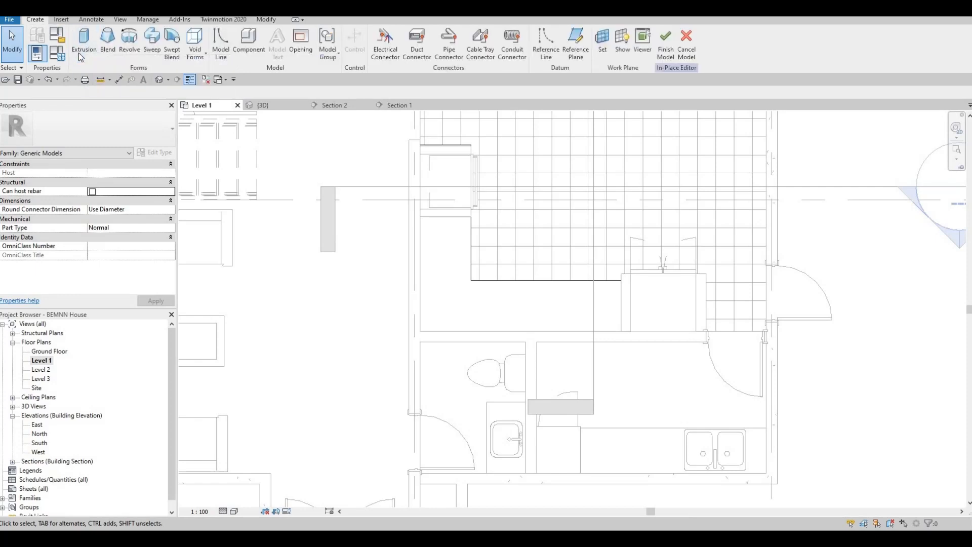
pyautogui.click(84, 46)
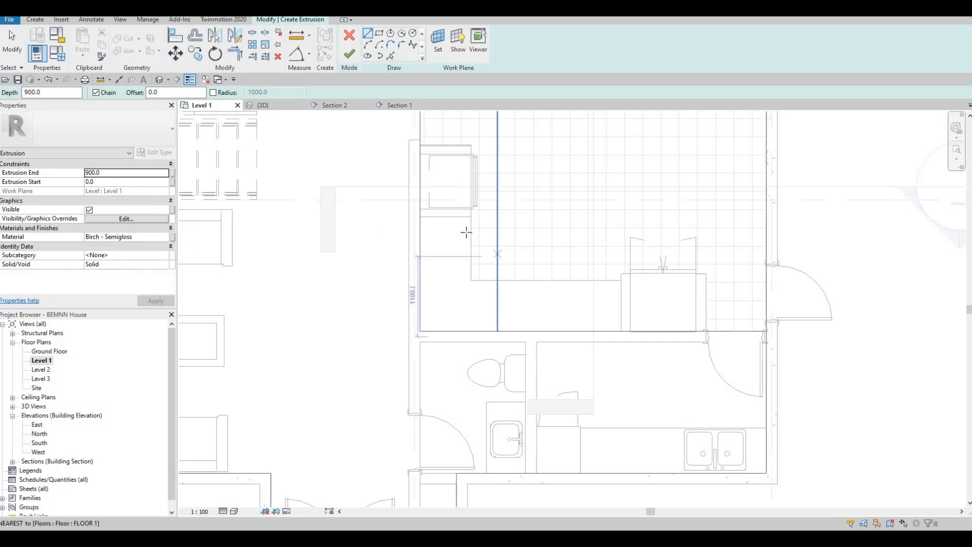
pyautogui.click(123, 181)
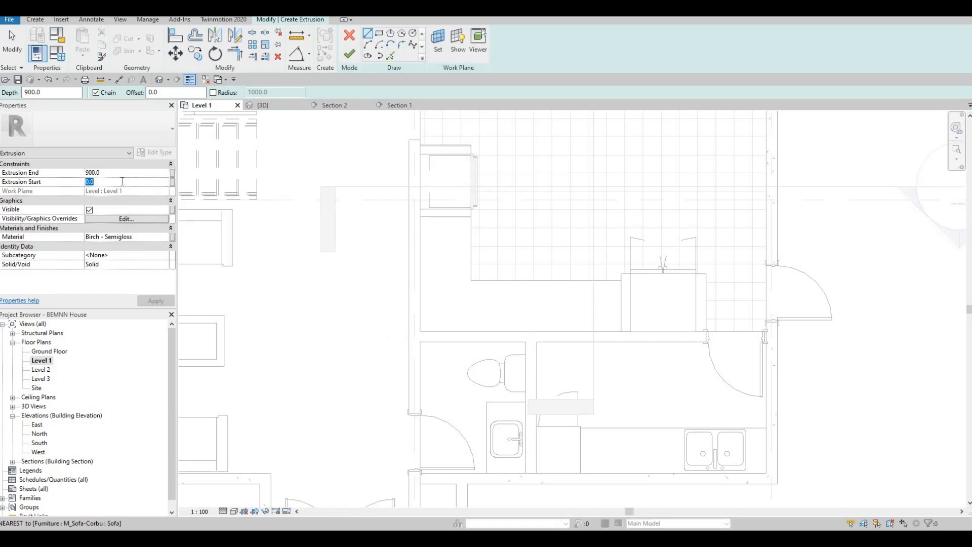
pyautogui.write('900')
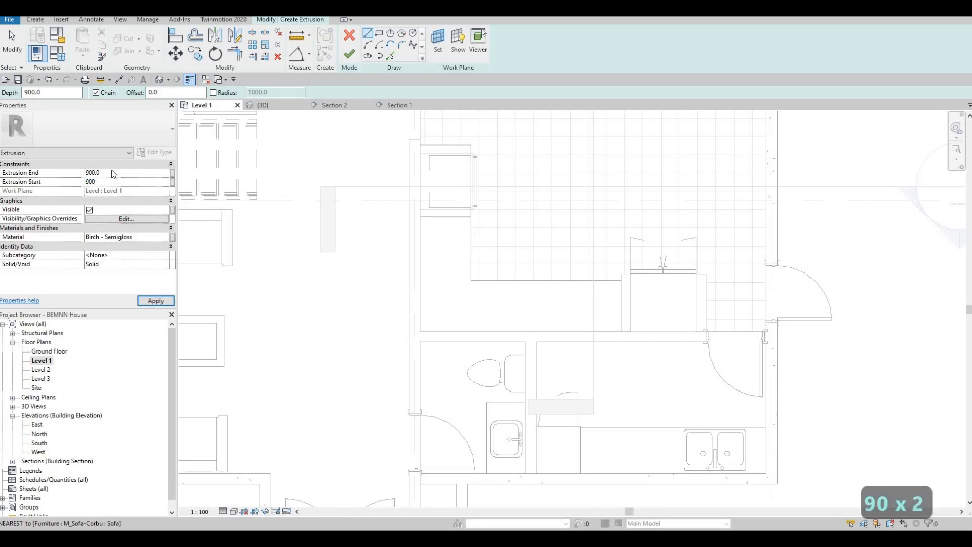
pyautogui.click(112, 173)
pyautogui.write('925')
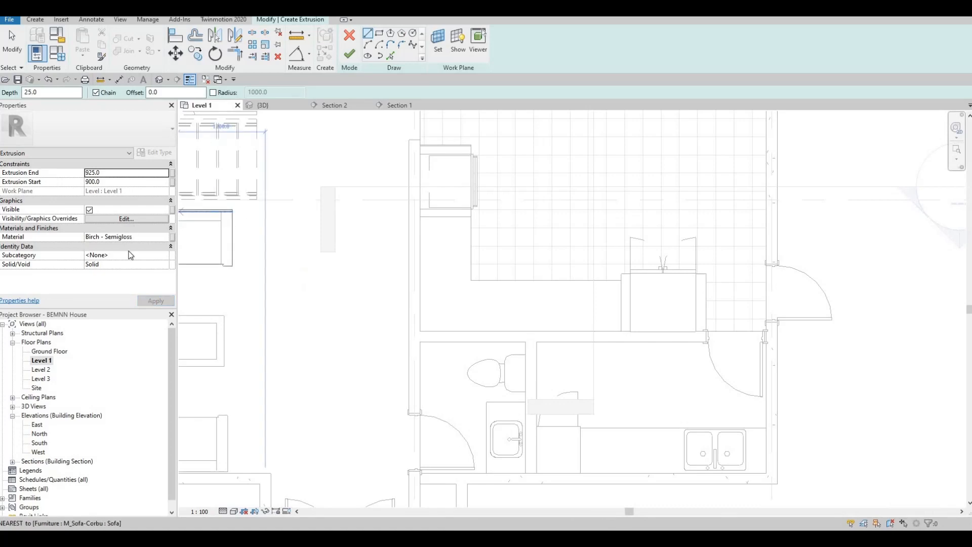
pyautogui.click(164, 238)
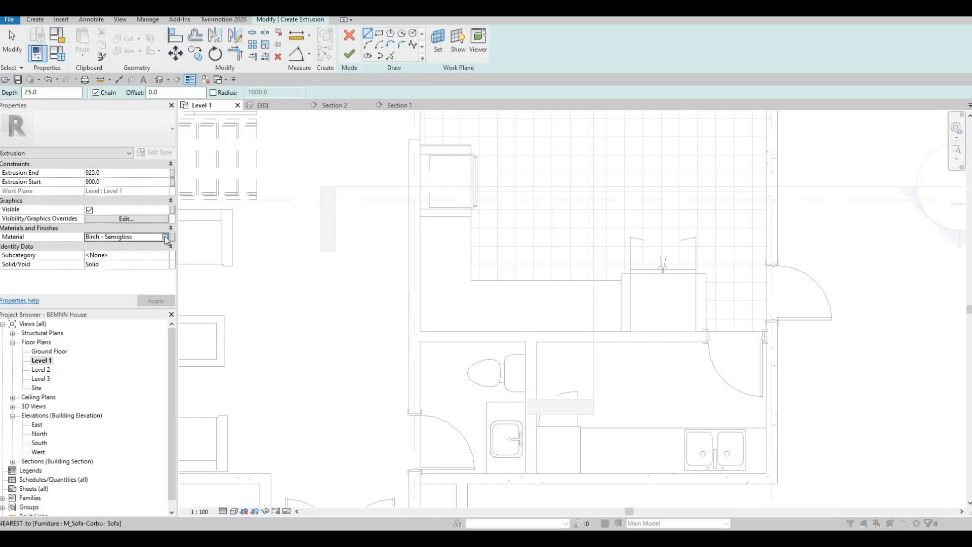
pyautogui.click(167, 237)
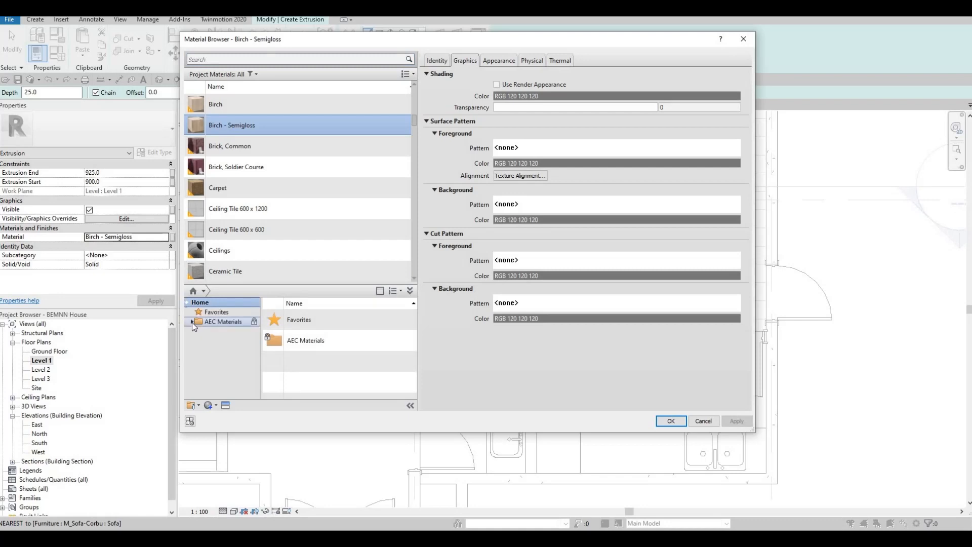
# Add AEC Stone > Marble to the project and assign it as the extrusion material
pyautogui.click(192, 323)
pyautogui.scroll(-5, 213, 375)
pyautogui.click(216, 388)
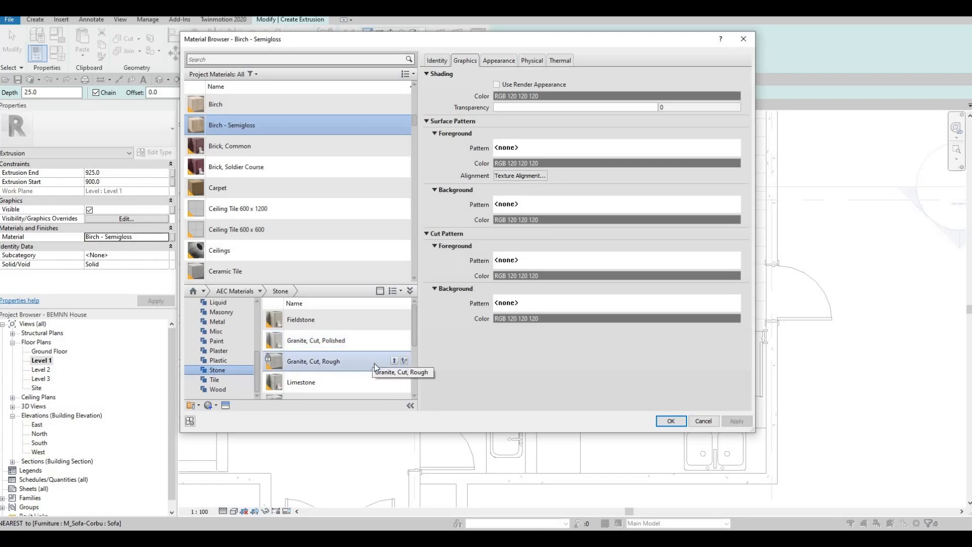
pyautogui.scroll(-3, 375, 363)
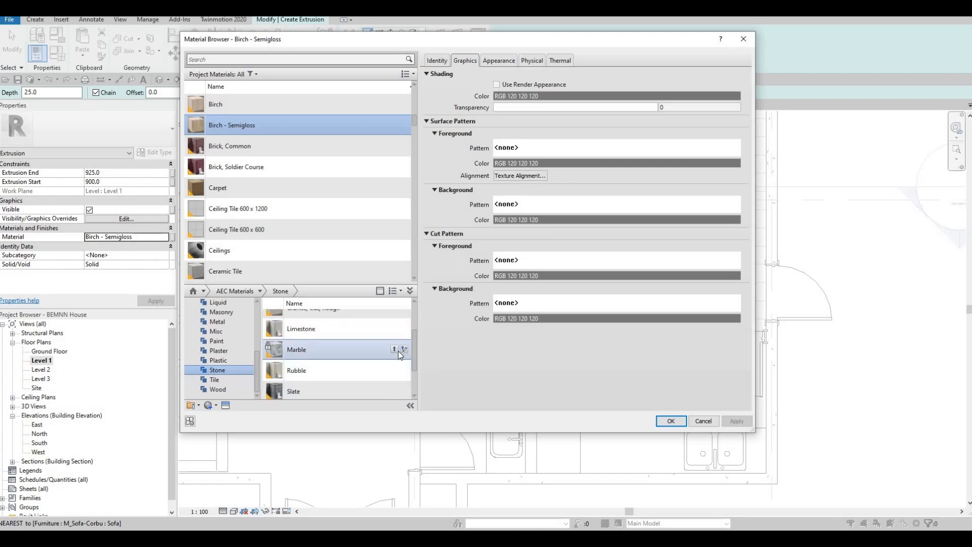
pyautogui.click(395, 350)
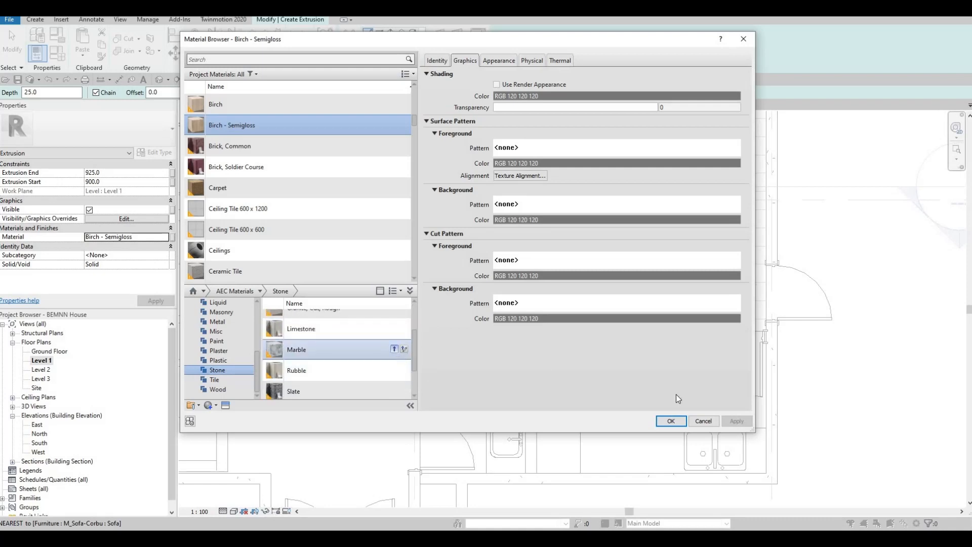
pyautogui.click(671, 421)
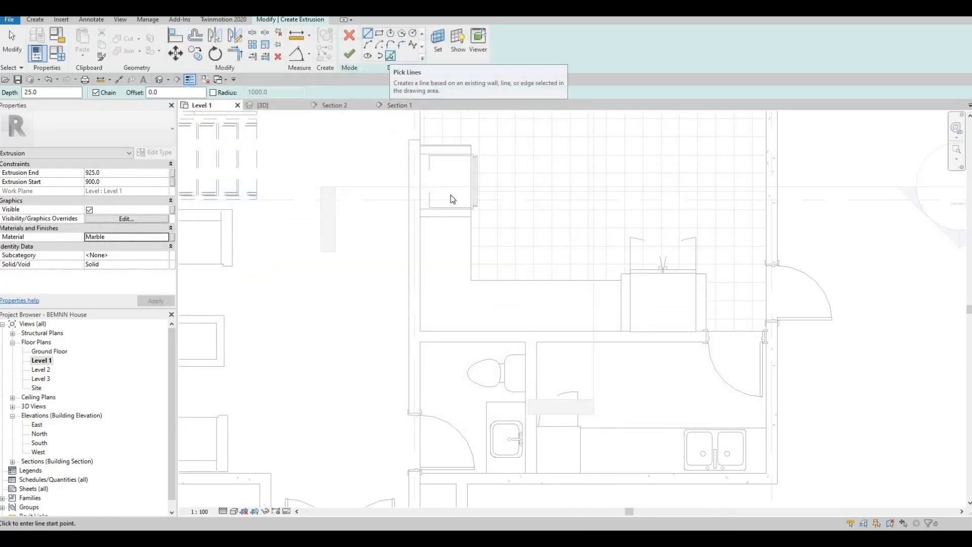
# Pick the four L-shaped counter edges as the outline and finish the 25 mm marble slab
pyautogui.click(471, 236)
pyautogui.click(503, 279)
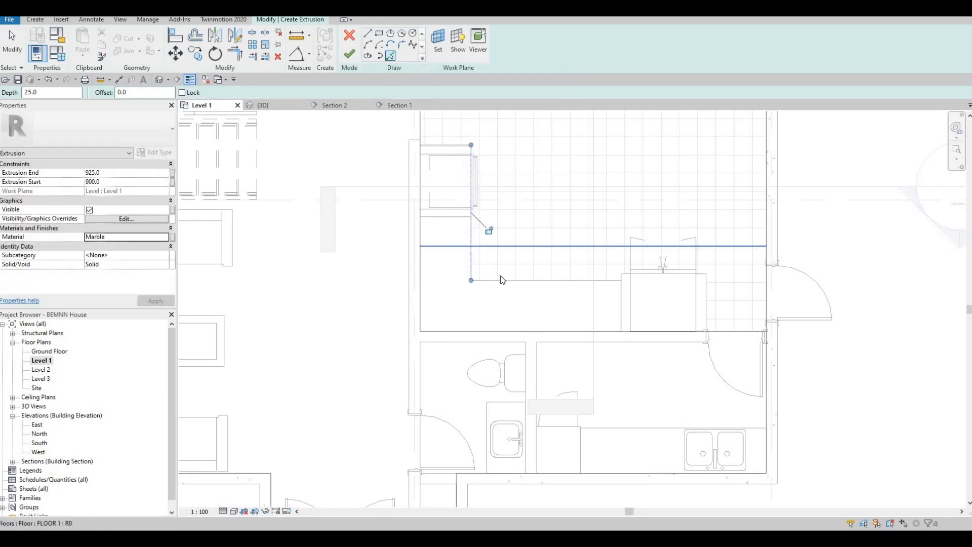
pyautogui.click(622, 309)
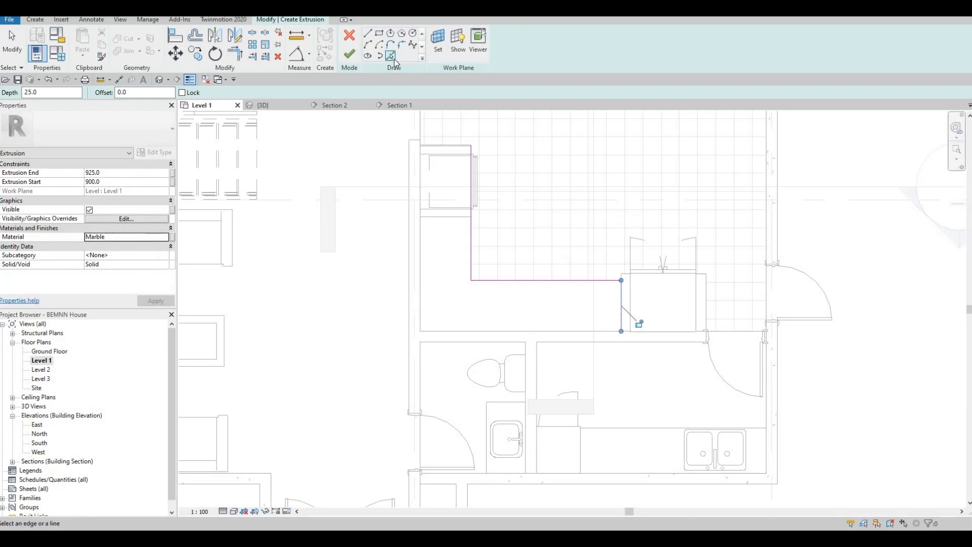
pyautogui.click(513, 331)
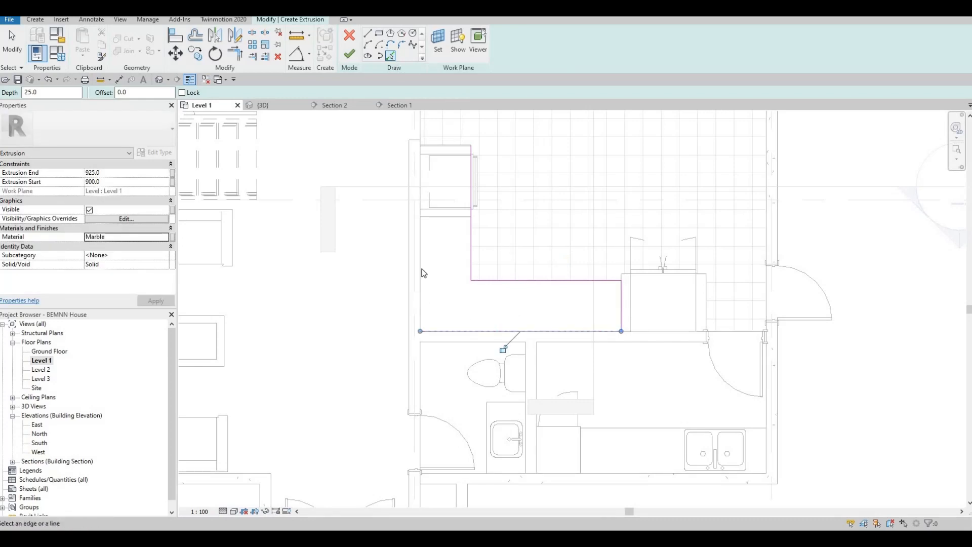
pyautogui.click(421, 274)
pyautogui.scroll(2, 436, 129)
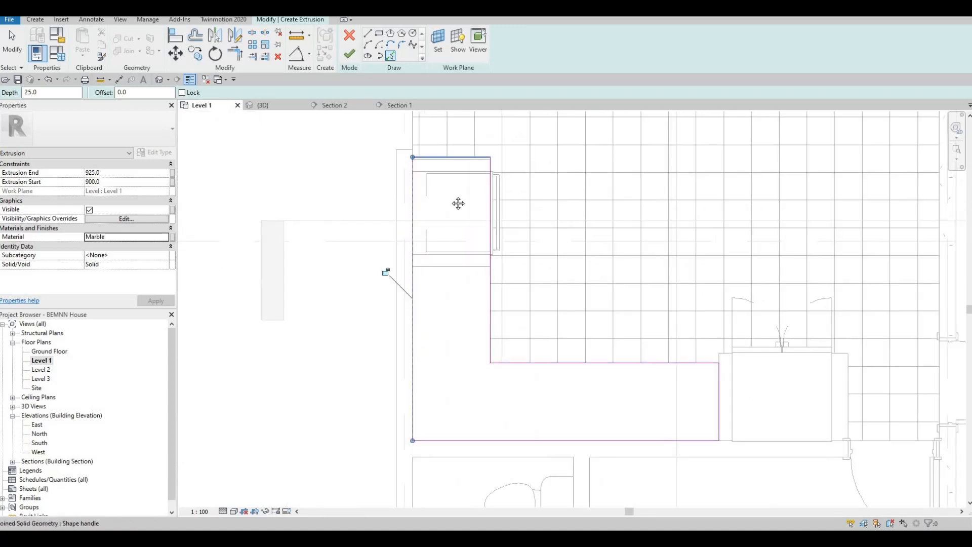
pyautogui.press('Escape')
pyautogui.scroll(-2, 441, 196)
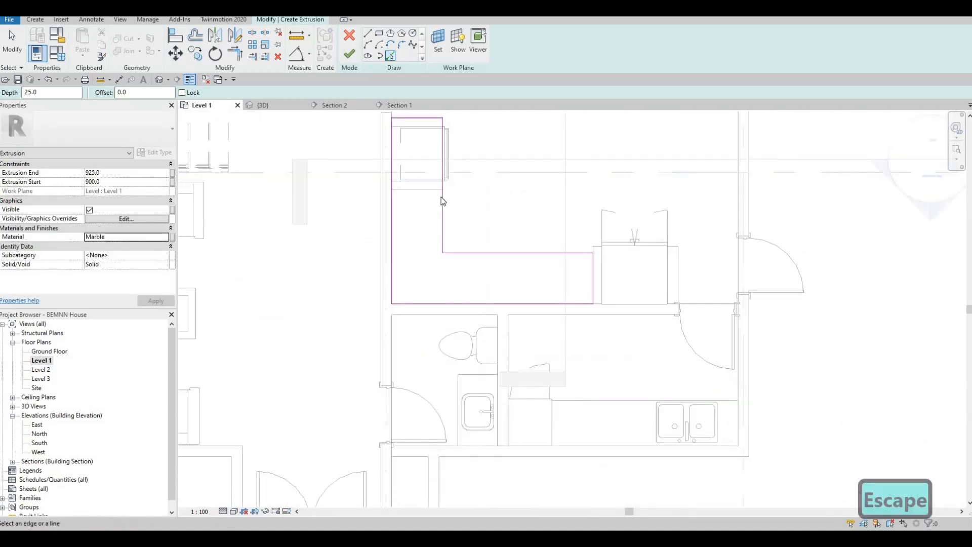
pyautogui.click(348, 57)
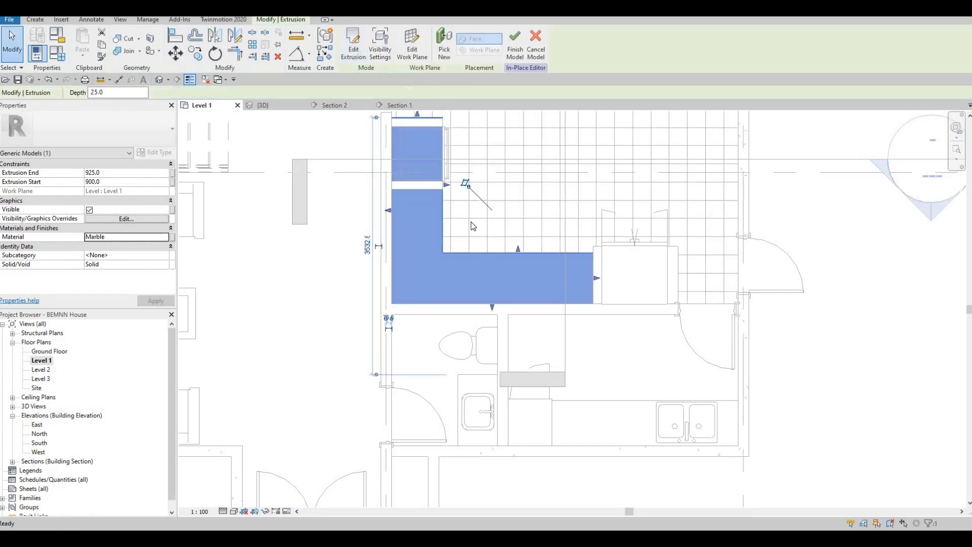
pyautogui.press('Escape')
pyautogui.press('Escape')
pyautogui.press('Escape')
# Finish the in-place counter model and orbit the 3D view to the counter corner by the oven
pyautogui.click(348, 51)
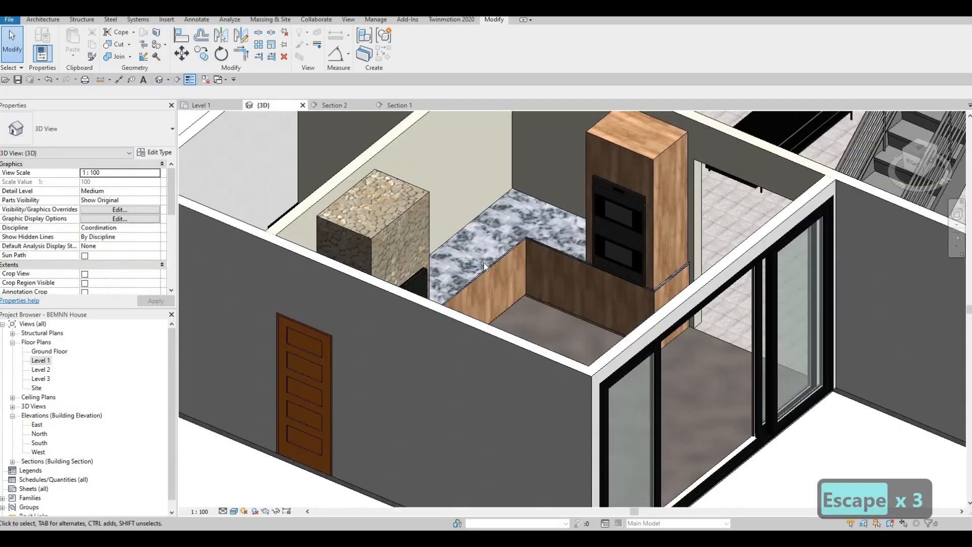
pyautogui.keyDown('shift'); pyautogui.moveTo(492, 299); pyautogui.dragTo(523, 281, button='middle'); pyautogui.keyUp('shift')
pyautogui.keyDown('shift'); pyautogui.moveTo(540, 219); pyautogui.dragTo(502, 212, button='middle'); pyautogui.keyUp('shift')
pyautogui.scroll(4, 578, 217)
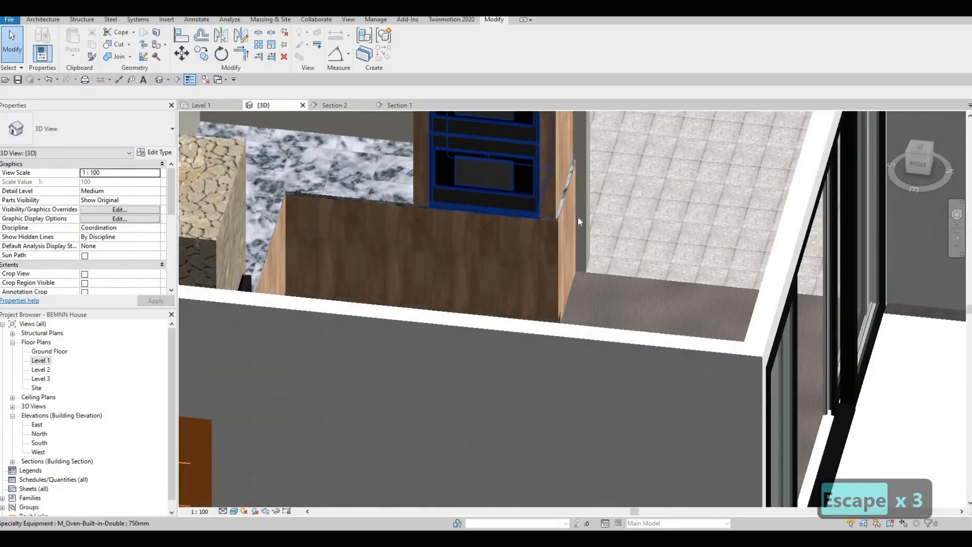
pyautogui.moveTo(578, 216); pyautogui.dragTo(643, 278, button='middle')
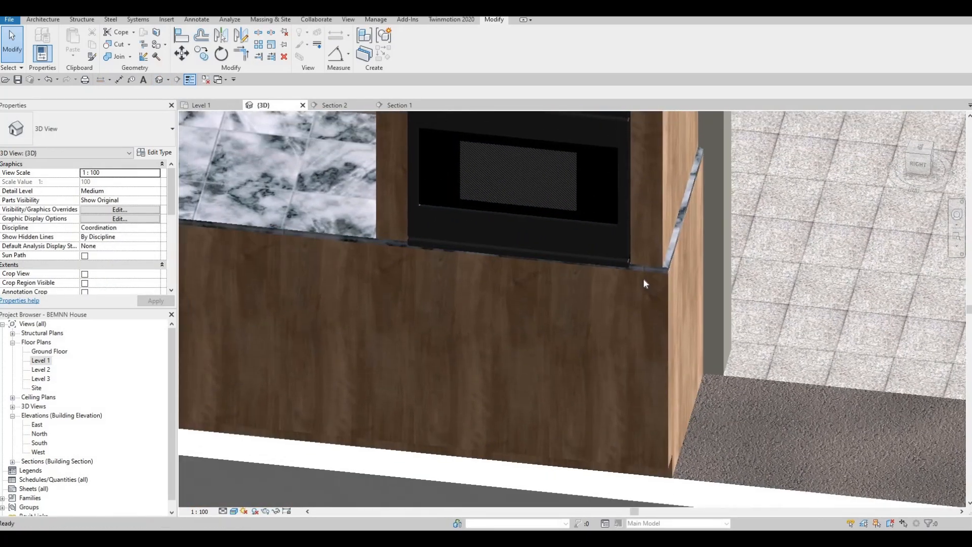
pyautogui.scroll(-1, 652, 281)
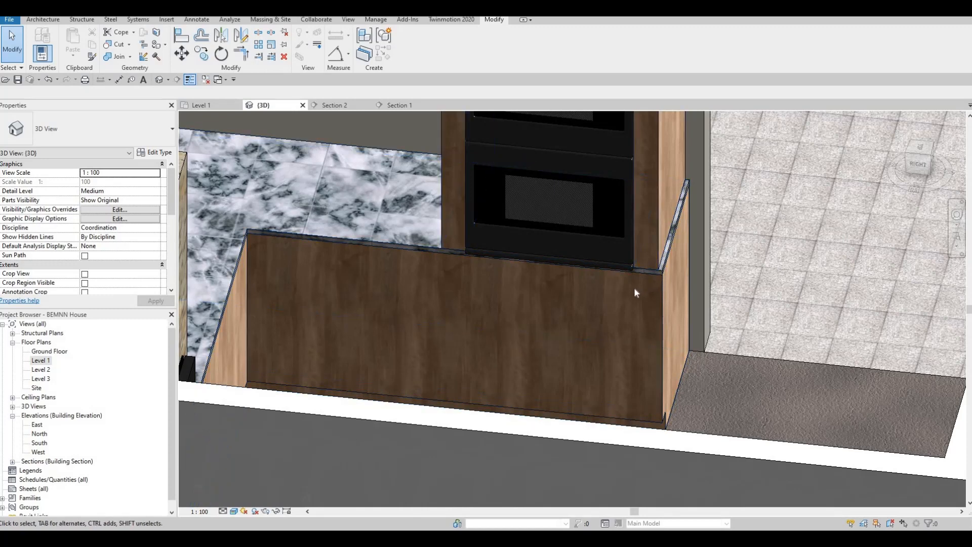
pyautogui.moveTo(502, 285); pyautogui.dragTo(592, 284, button='middle')
pyautogui.scroll(-1, 575, 278)
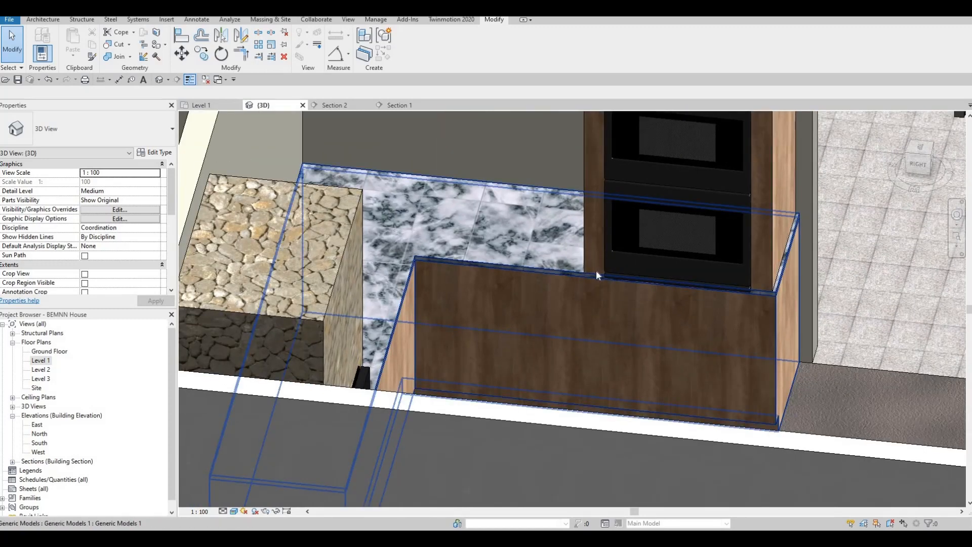
# In the Level 1 plan, pull the L-shaped birch counter's edge in slightly
pyautogui.press('Tab')
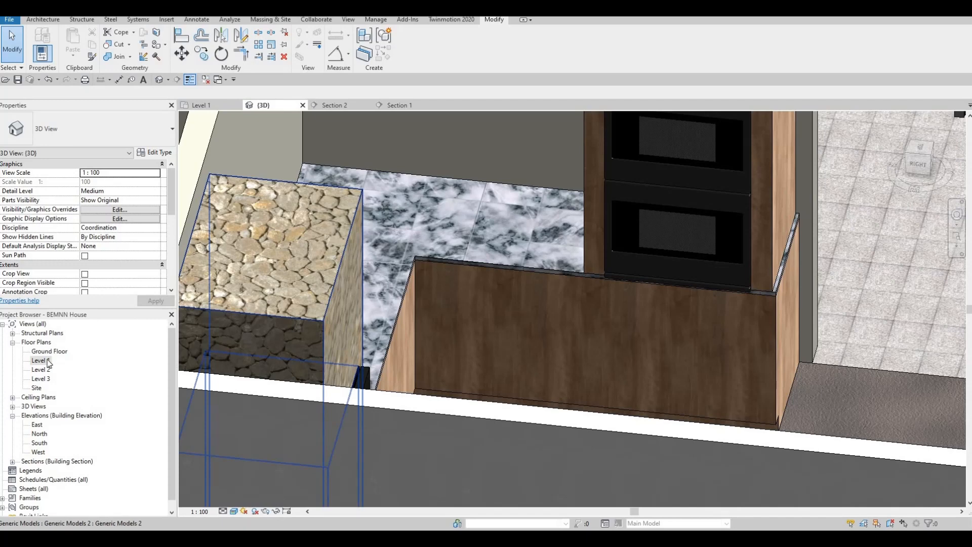
pyautogui.hotkey('ctrl', 'Tab')
pyautogui.scroll(4, 448, 292)
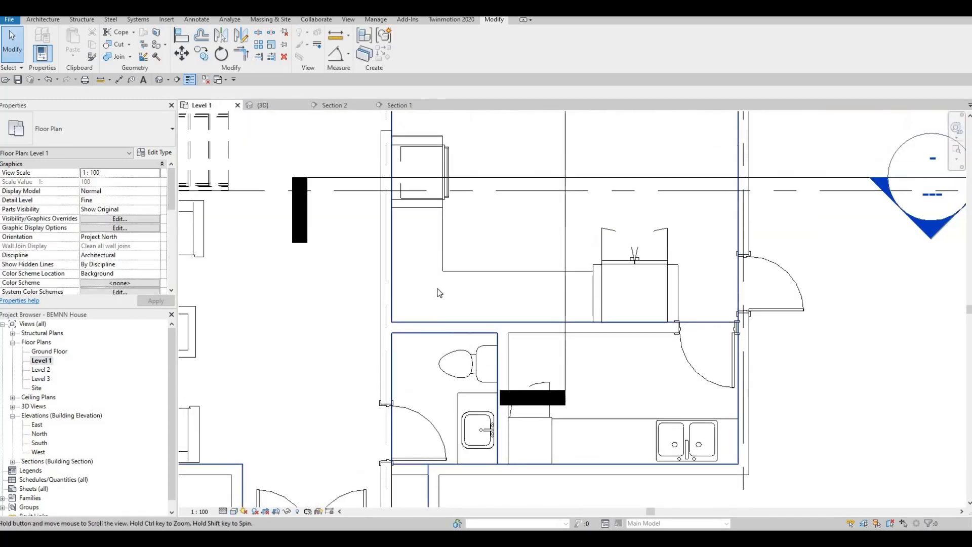
pyautogui.click(416, 192)
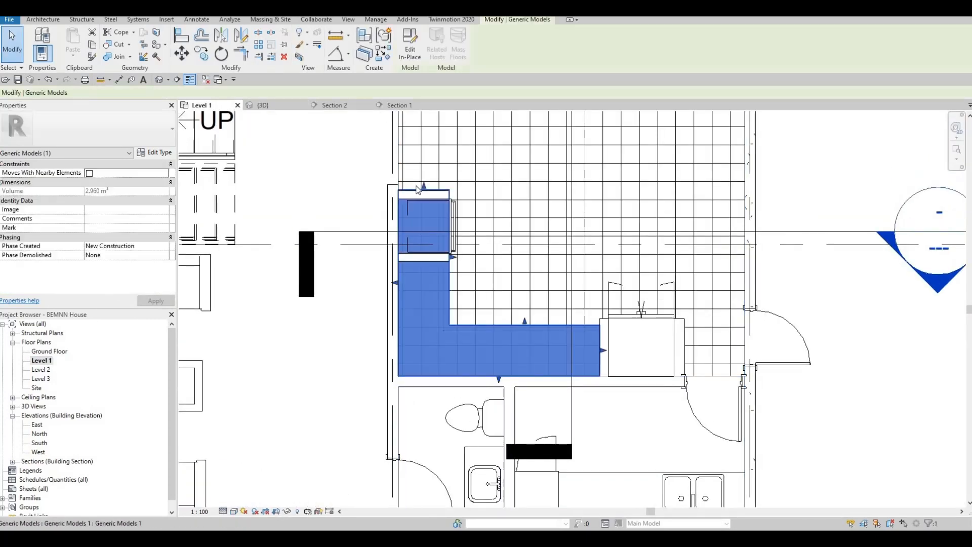
pyautogui.scroll(3, 417, 185)
pyautogui.moveTo(433, 190); pyautogui.dragTo(436, 330)
pyautogui.press('Escape')
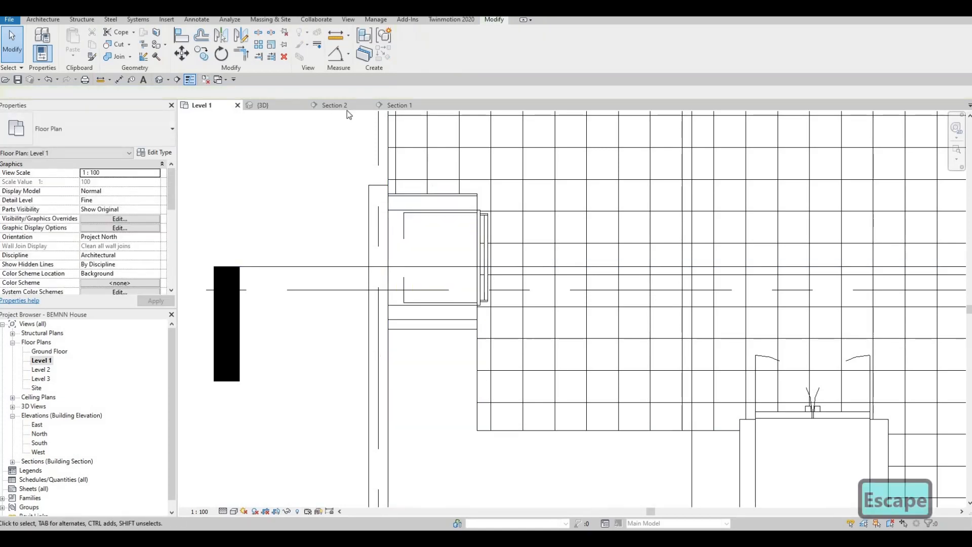
# Orbit the 3D view around the cabinet corner to a lower angle
pyautogui.click(280, 105)
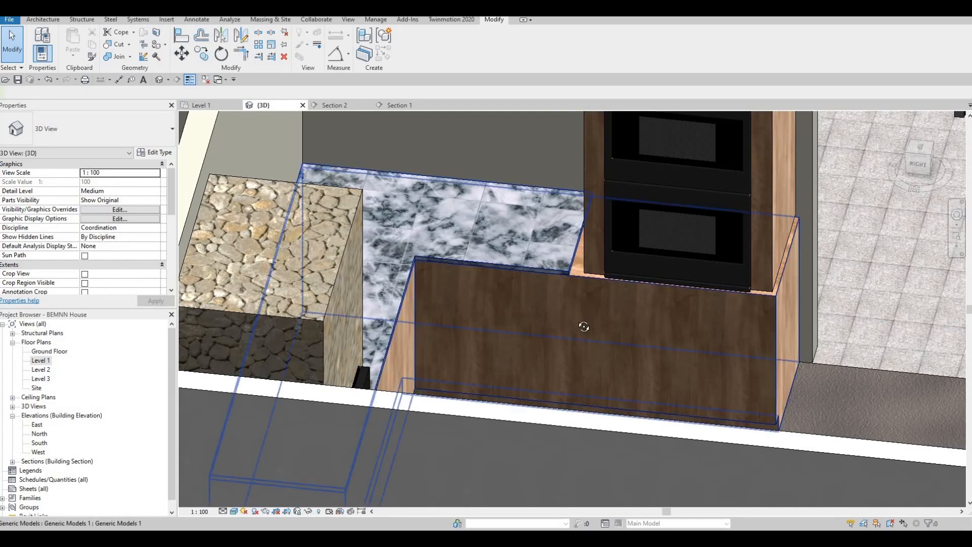
pyautogui.keyDown('shift'); pyautogui.moveTo(581, 326); pyautogui.dragTo(569, 253, button='middle'); pyautogui.keyUp('shift')
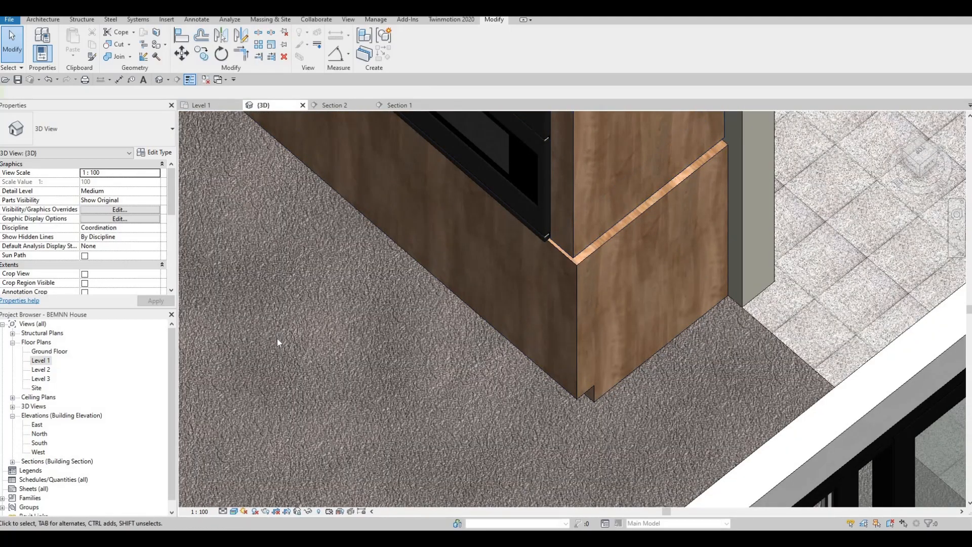
pyautogui.keyDown('shift'); pyautogui.moveTo(341, 228); pyautogui.dragTo(357, 370, button='middle'); pyautogui.keyUp('shift')
# Align the birch trim strip to the cabinet edge and the surround side panel to the lower cabinet face
pyautogui.scroll(6, 357, 373)
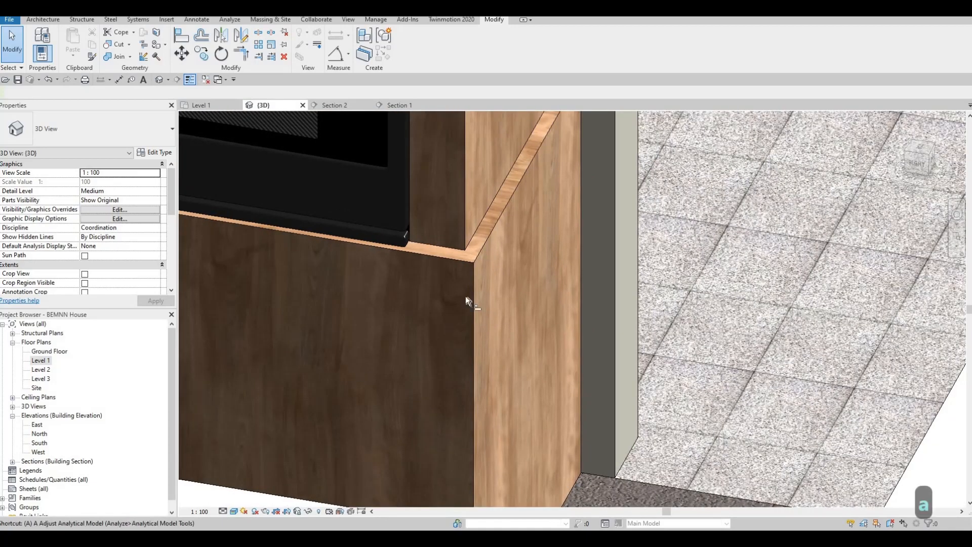
pyautogui.press('a')
pyautogui.press('l')
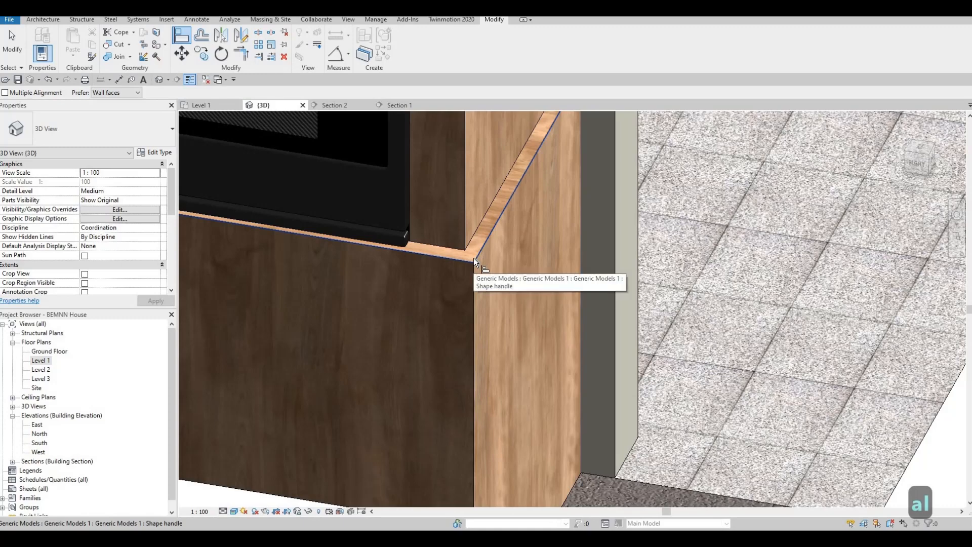
pyautogui.press('F1')
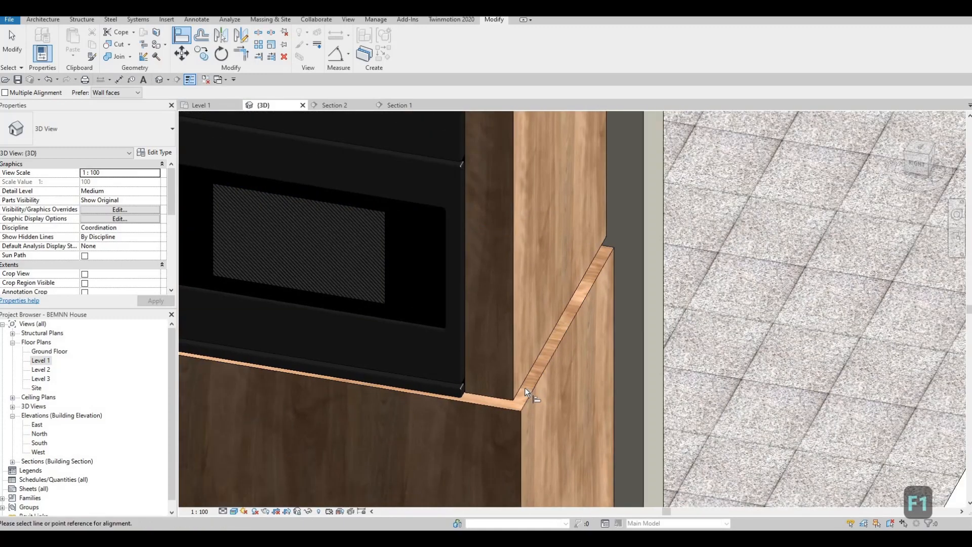
pyautogui.click(521, 384)
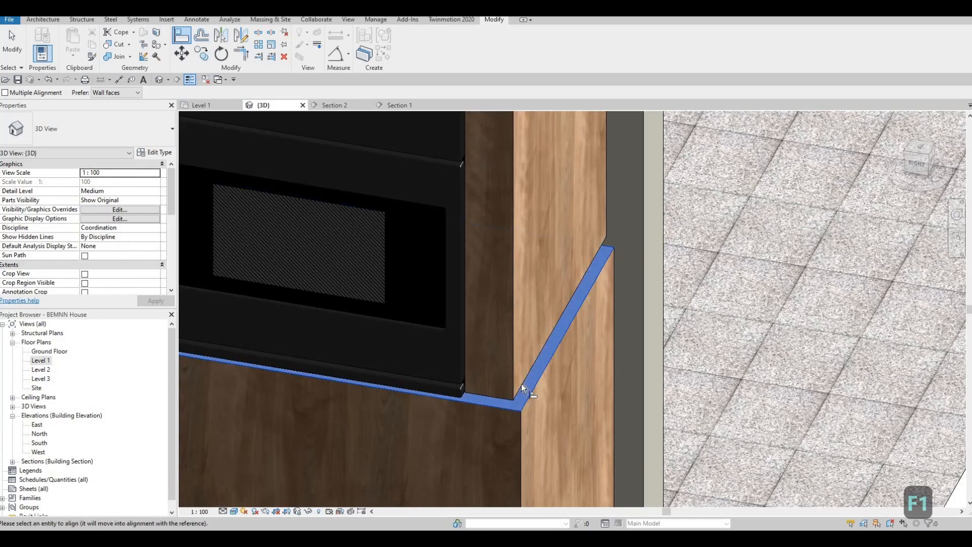
pyautogui.click(476, 393)
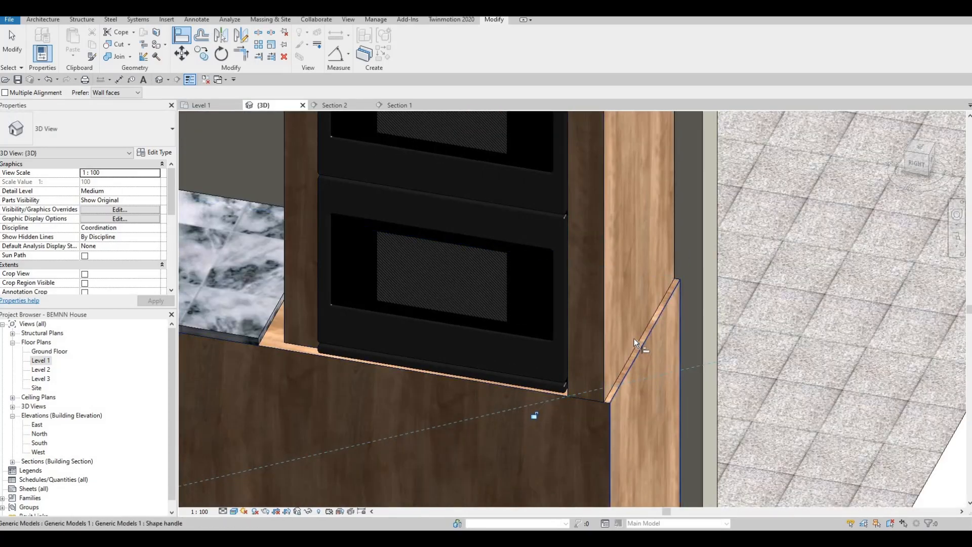
pyautogui.click(636, 356)
pyautogui.click(601, 360)
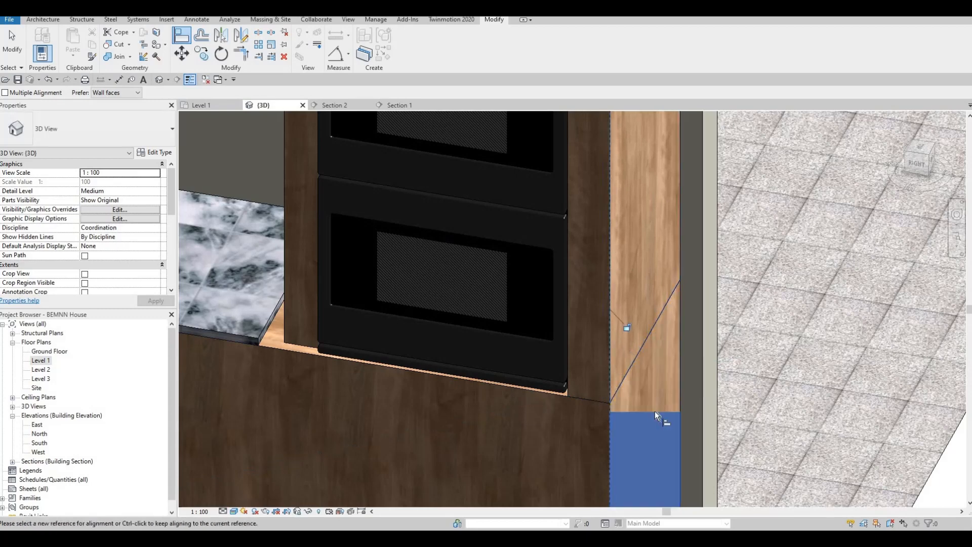
pyautogui.press('Escape')
pyautogui.press('Escape')
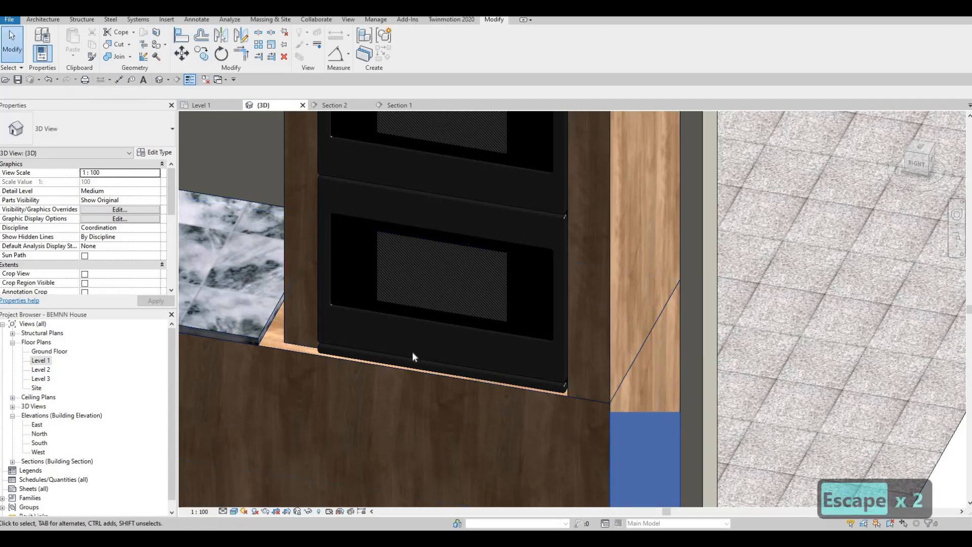
# Bring the marble countertop into view and select the base cabinet and oven side surround panels
pyautogui.moveTo(286, 353); pyautogui.dragTo(405, 358, button='middle')
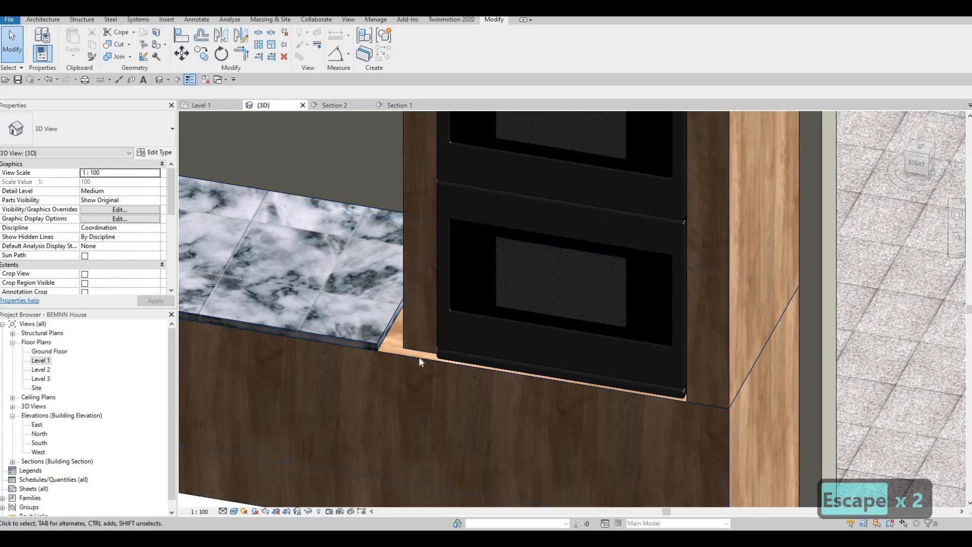
pyautogui.scroll(-3, 606, 335)
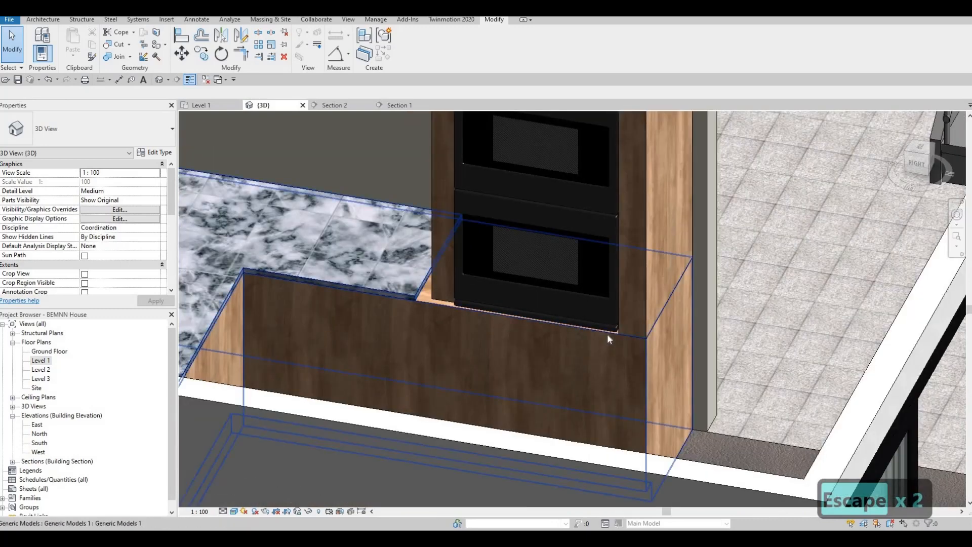
pyautogui.press('Tab')
pyautogui.press('Tab')
pyautogui.click(470, 317)
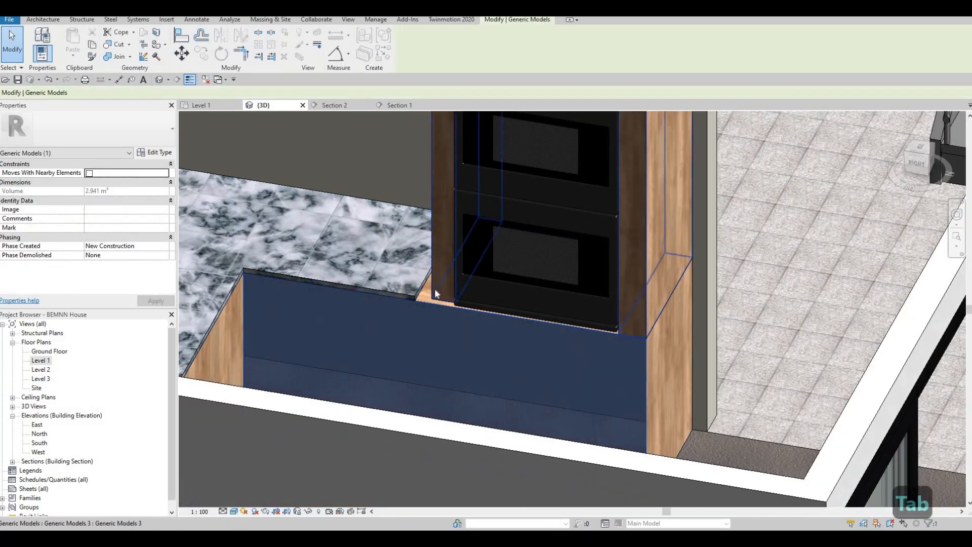
pyautogui.press('Tab')
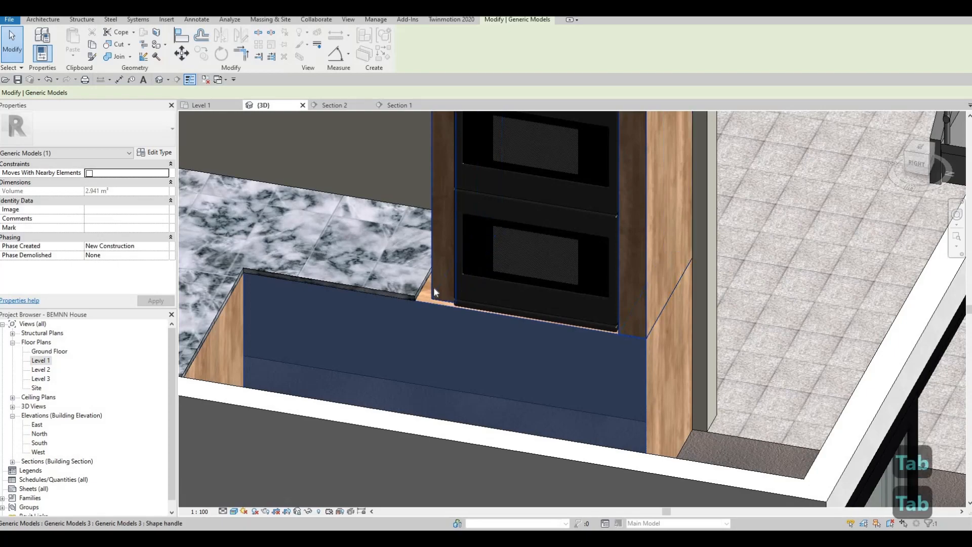
pyautogui.click(464, 323)
pyautogui.press('Escape')
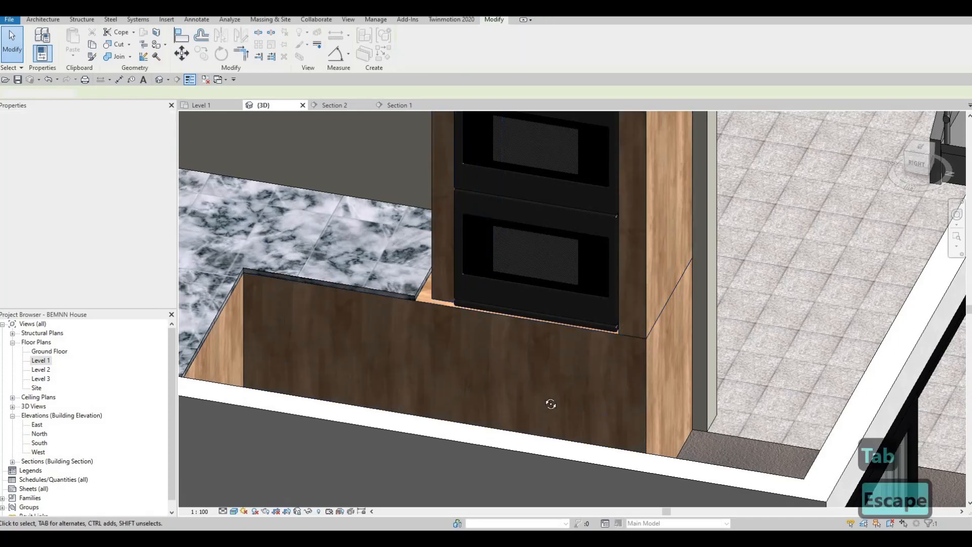
# Align the cabinet panel flush with the base face
pyautogui.keyDown('shift'); pyautogui.moveTo(551, 403); pyautogui.dragTo(387, 320, button='middle'); pyautogui.keyUp('shift')
pyautogui.scroll(3, 470, 339)
pyautogui.scroll(4, 470, 340)
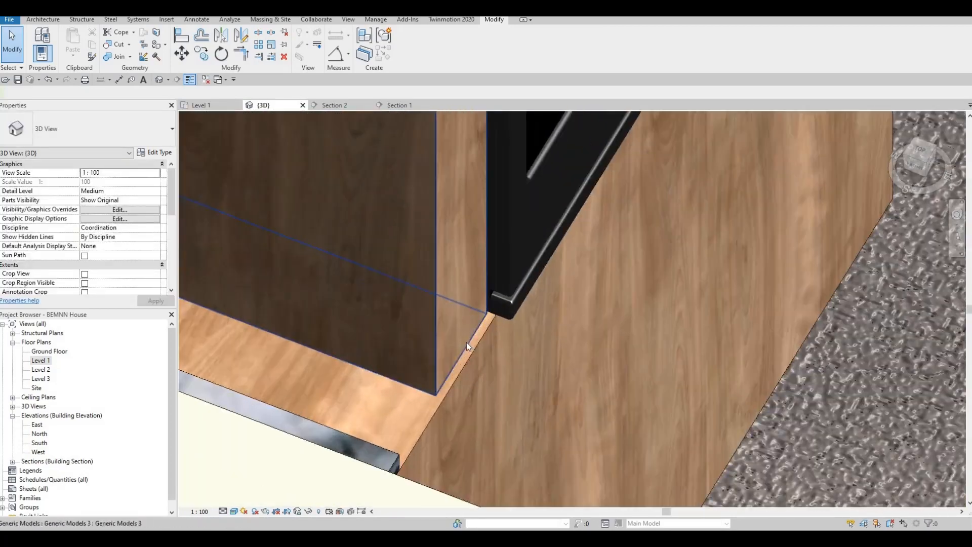
pyautogui.press('a')
pyautogui.press('l')
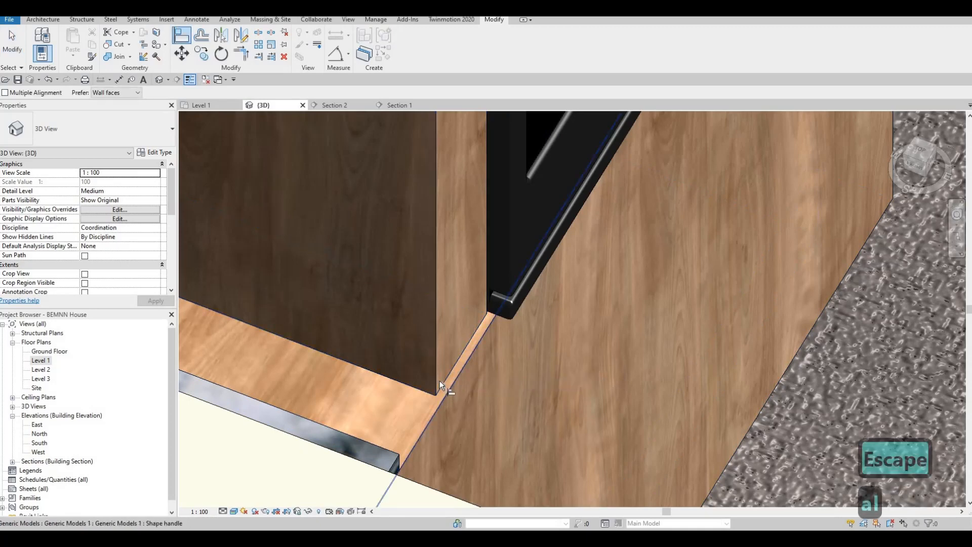
pyautogui.click(440, 381)
pyautogui.click(440, 382)
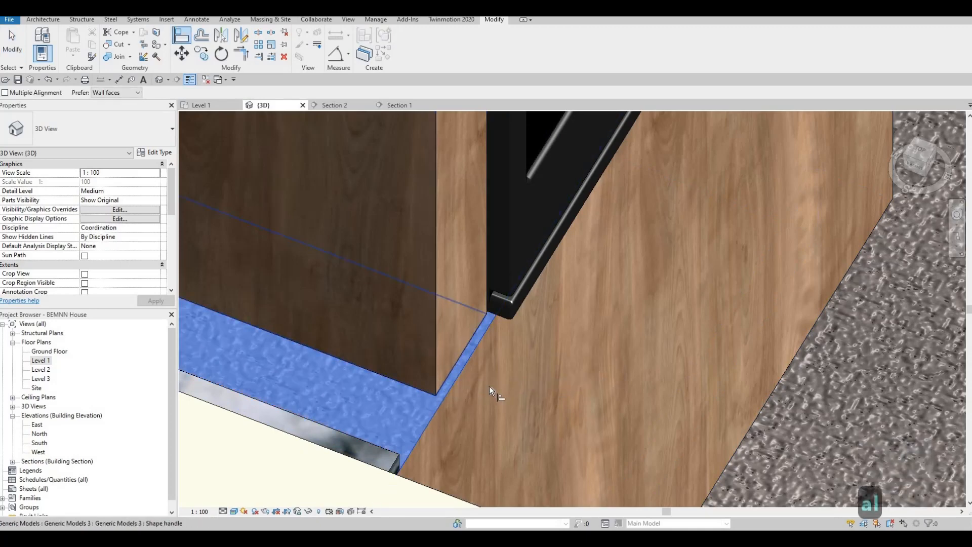
pyautogui.press('Escape')
pyautogui.press('Escape')
# Align the marble countertop edge flush against the oven surround cabinet's side face
pyautogui.keyDown('shift'); pyautogui.moveTo(502, 382); pyautogui.dragTo(493, 284, button='middle'); pyautogui.keyUp('shift')
pyautogui.scroll(3, 500, 292)
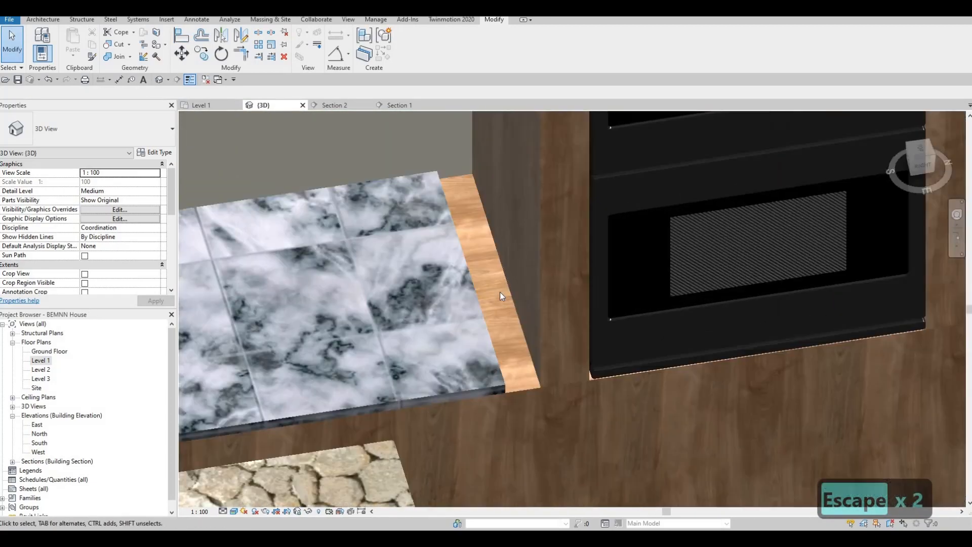
pyautogui.press('a')
pyautogui.press('l')
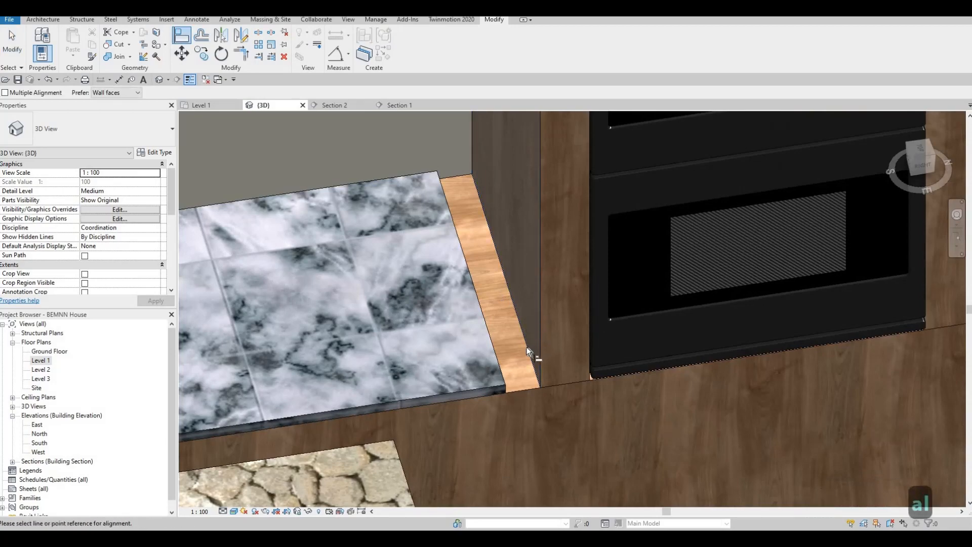
pyautogui.click(528, 347)
pyautogui.keyDown('shift'); pyautogui.moveTo(640, 408); pyautogui.dragTo(435, 277, button='middle'); pyautogui.keyUp('shift')
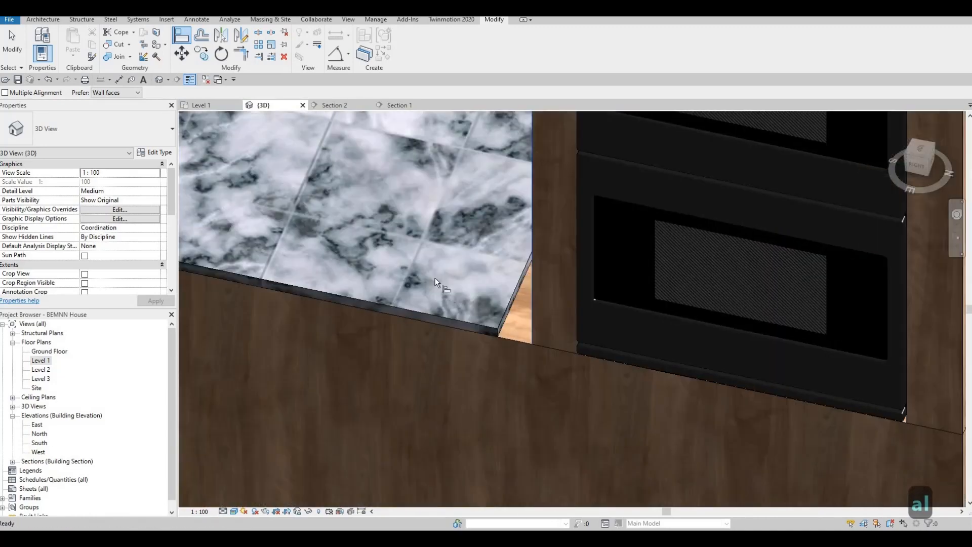
pyautogui.click(443, 330)
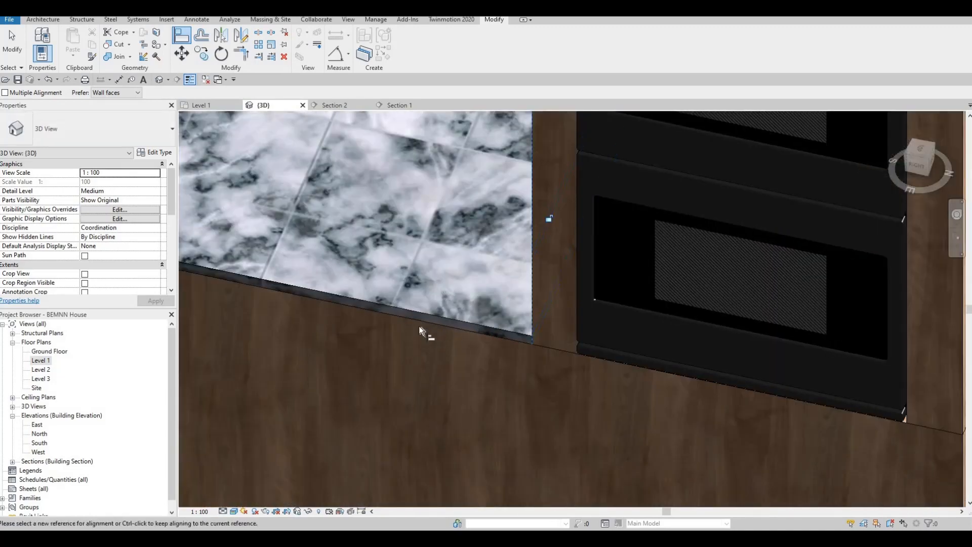
pyautogui.keyDown('shift'); pyautogui.moveTo(418, 326); pyautogui.dragTo(509, 321, button='middle'); pyautogui.keyUp('shift')
pyautogui.press('Escape')
pyautogui.scroll(3, 509, 321)
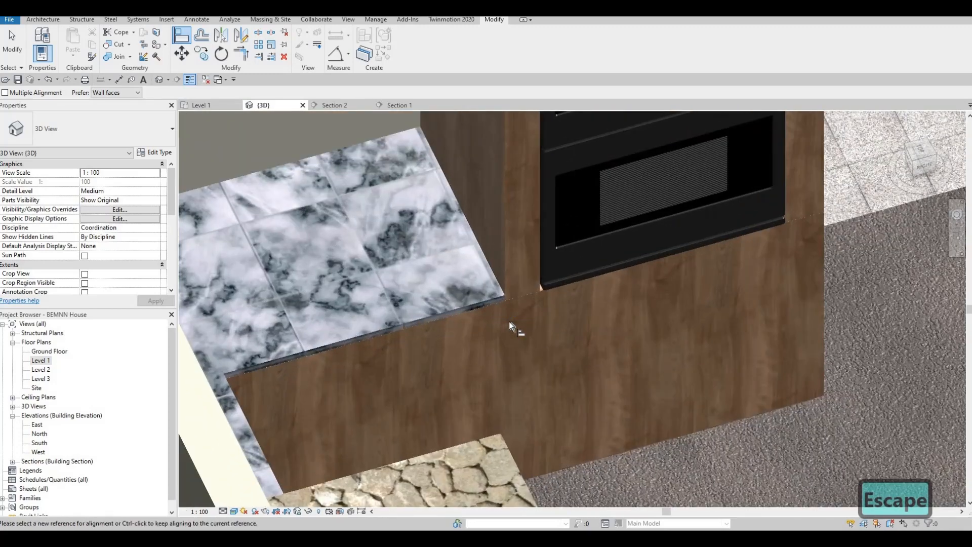
pyautogui.keyDown('shift'); pyautogui.moveTo(574, 367); pyautogui.dragTo(536, 349, button='middle'); pyautogui.keyUp('shift')
pyautogui.press('Escape')
pyautogui.press('Escape')
# Frame the built-in oven and its surround in Section 2 and select the surround cabinet
pyautogui.click(330, 107)
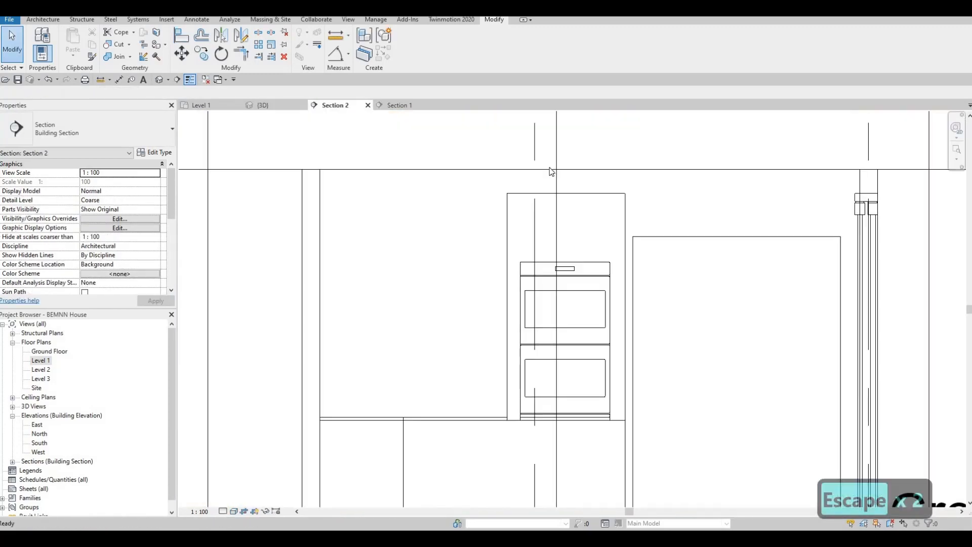
pyautogui.moveTo(585, 319); pyautogui.dragTo(571, 226, button='middle')
pyautogui.scroll(-2, 575, 233)
pyautogui.scroll(6, 579, 292)
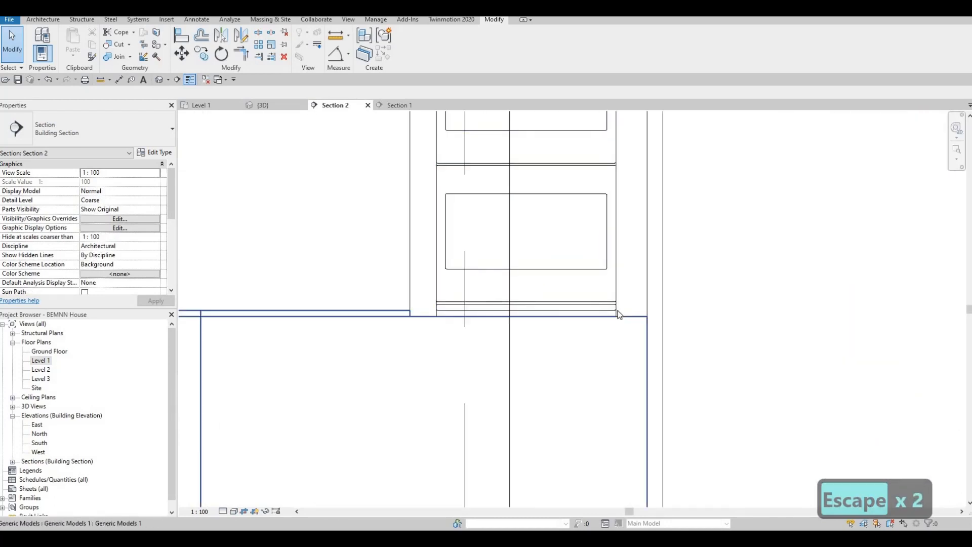
pyautogui.moveTo(590, 120); pyautogui.dragTo(595, 238, button='middle')
pyautogui.scroll(-2, 596, 238)
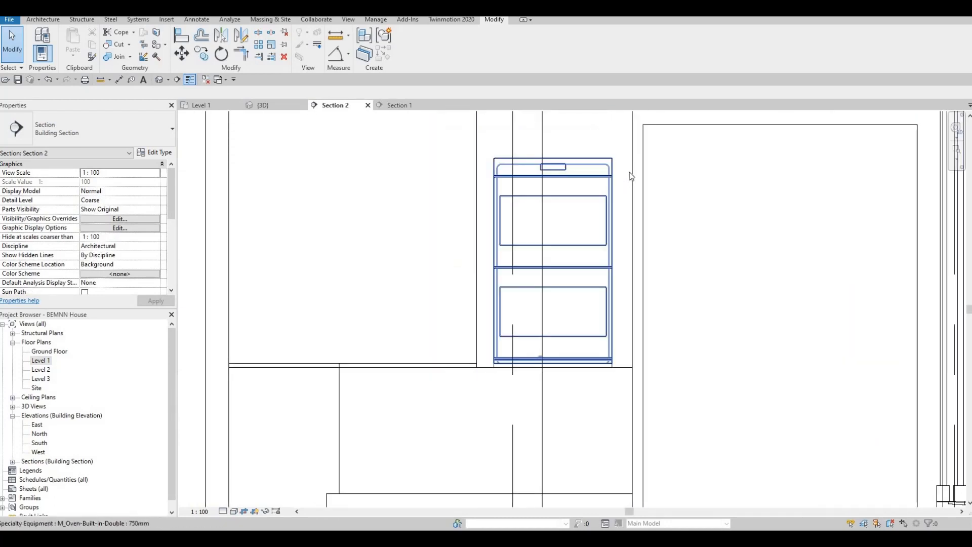
pyautogui.moveTo(629, 121); pyautogui.dragTo(630, 173, button='middle')
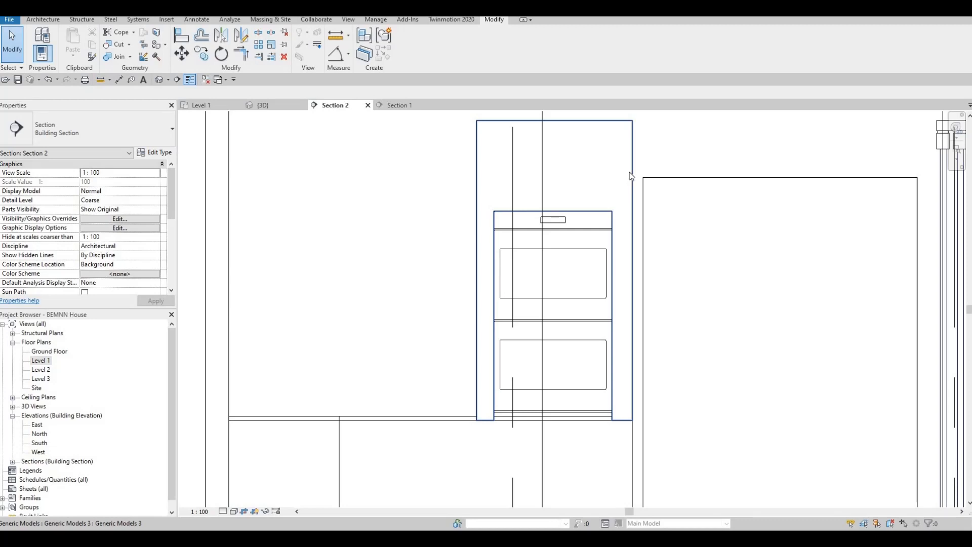
pyautogui.click(631, 176)
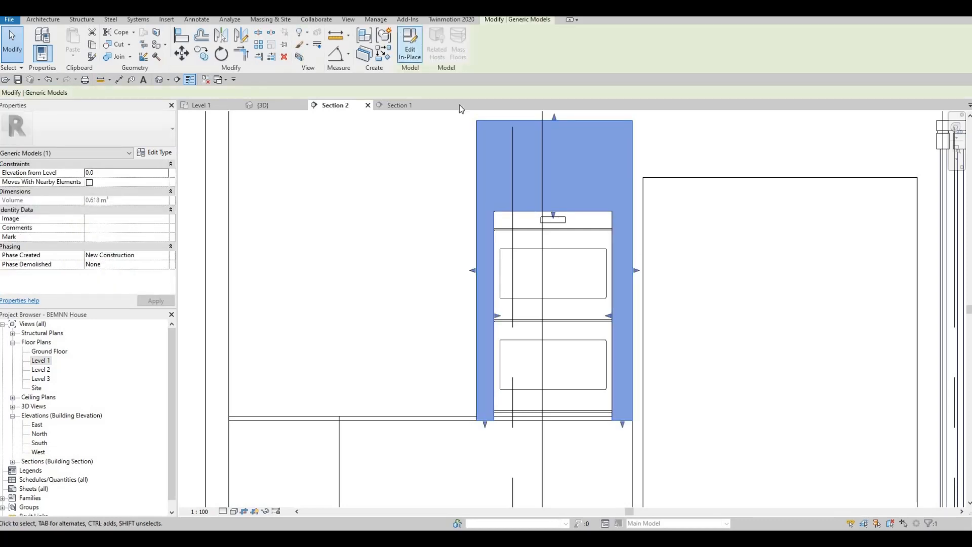
pyautogui.click(410, 45)
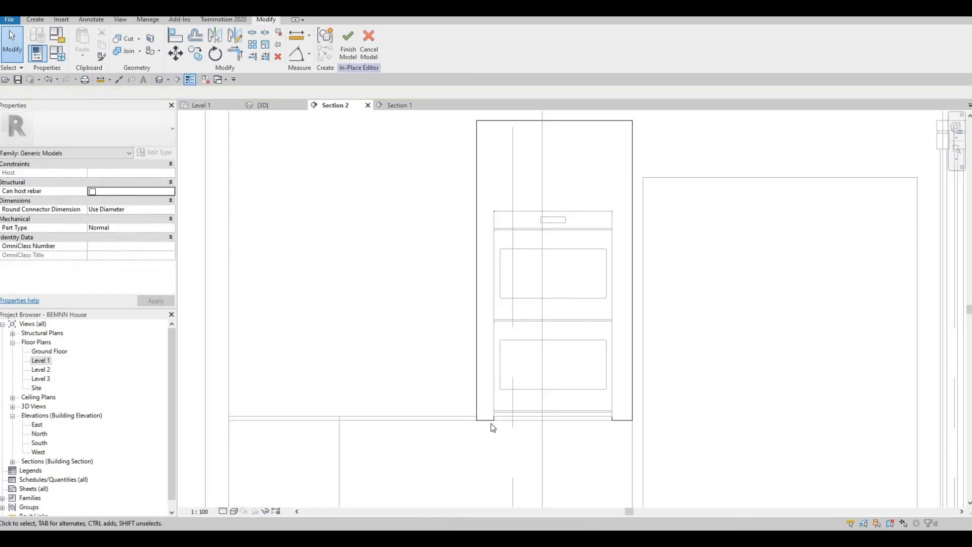
pyautogui.scroll(5, 493, 428)
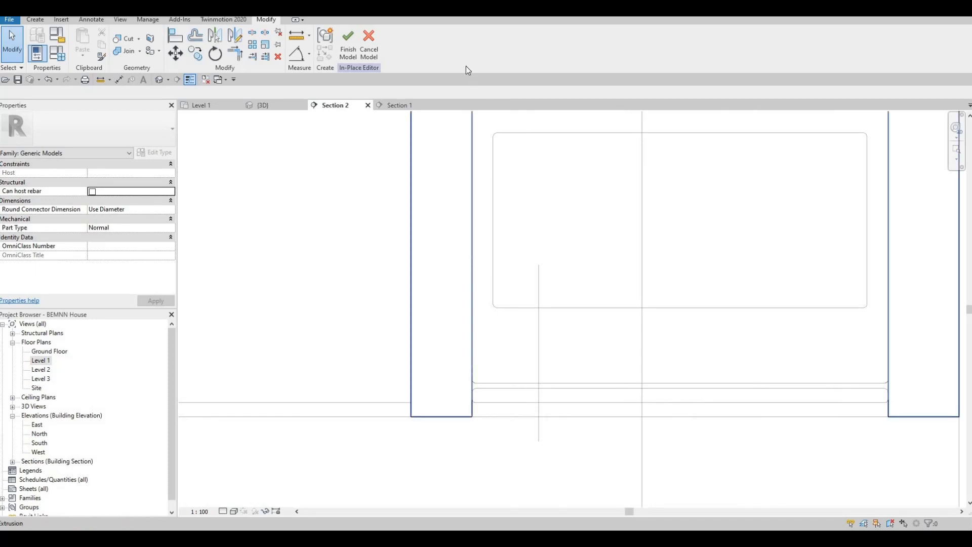
pyautogui.click(455, 253)
pyautogui.click(349, 45)
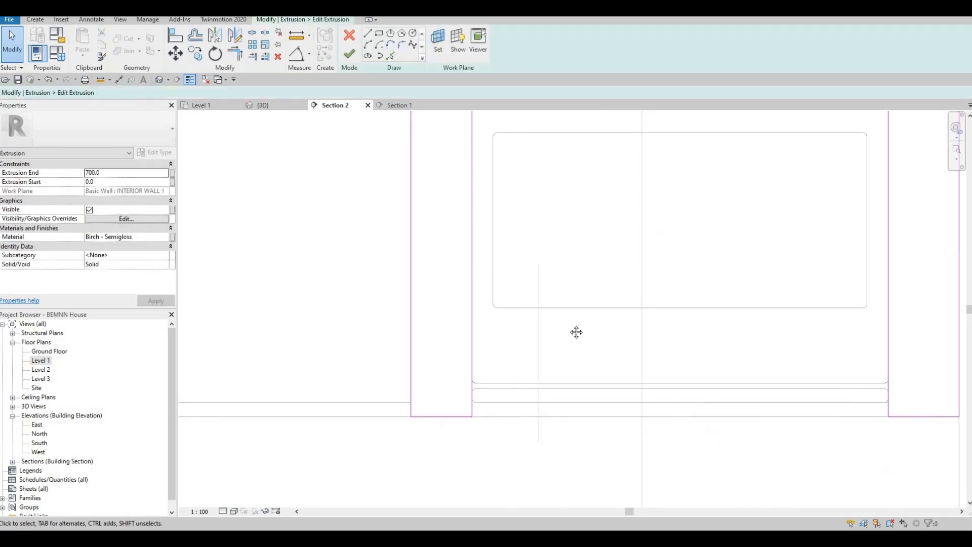
pyautogui.scroll(-3, 567, 324)
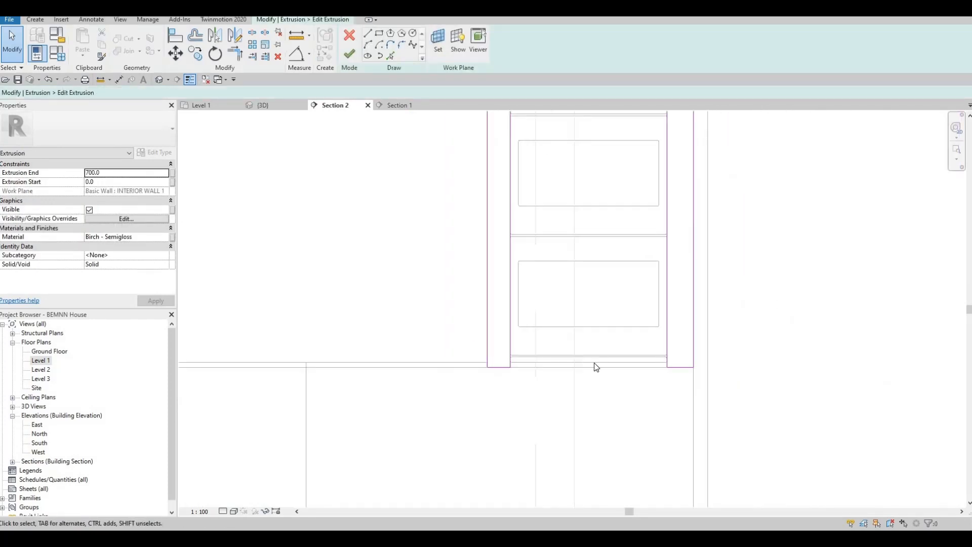
pyautogui.scroll(-2, 620, 303)
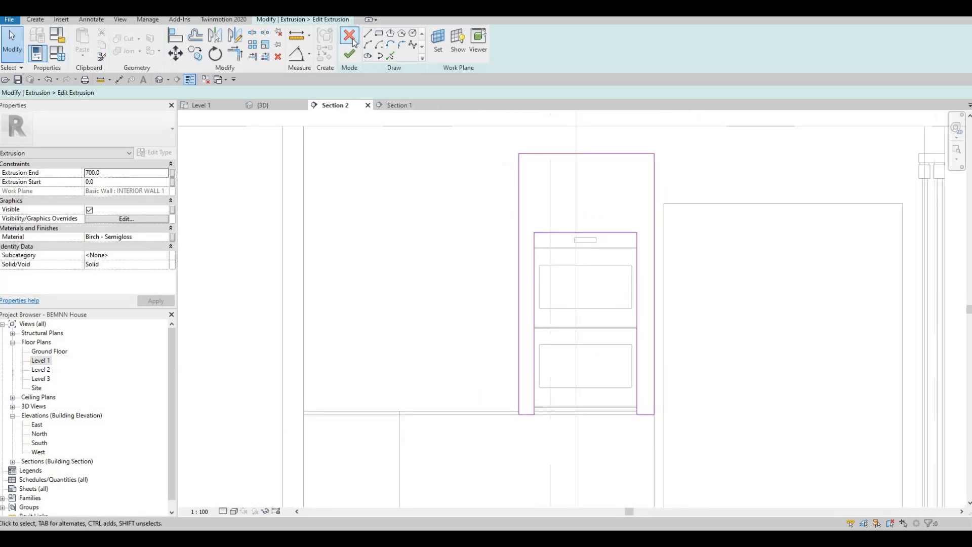
pyautogui.click(350, 54)
pyautogui.click(523, 39)
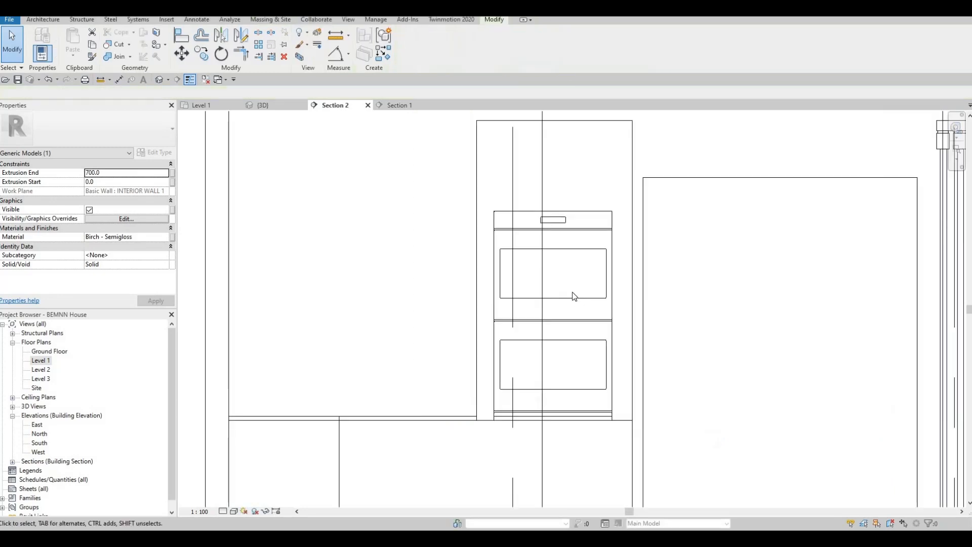
# Nudge the double built-in oven up to 1045 above Level 1 in Section 2
pyautogui.press('Escape')
pyautogui.press('Escape')
pyautogui.click(570, 286)
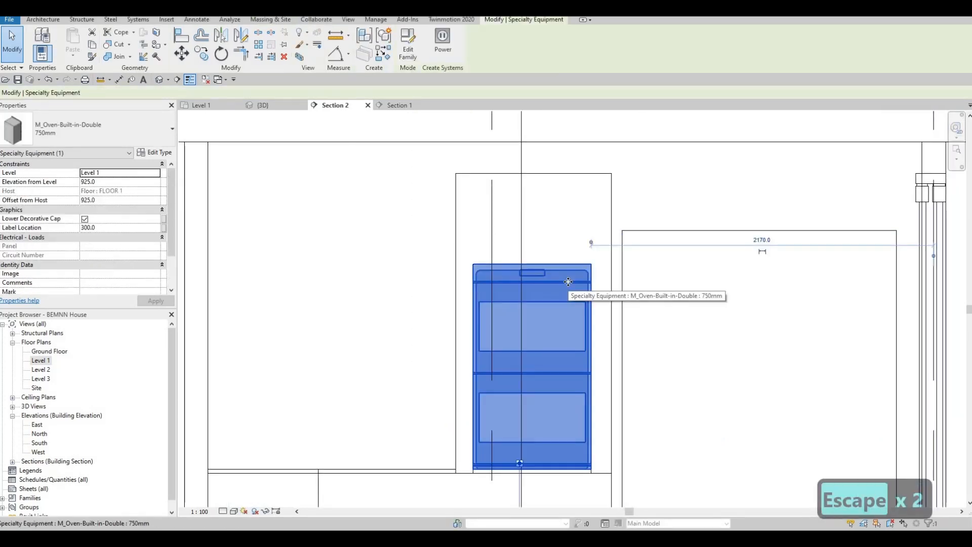
pyautogui.press('Up')
pyautogui.press('Up')
pyautogui.press('Up')
pyautogui.press('Up')
pyautogui.press('Up')
pyautogui.press('Up')
pyautogui.press('Up')
pyautogui.press('Up')
pyautogui.press('Up')
pyautogui.press('Up')
pyautogui.press('Up')
pyautogui.press('Up')
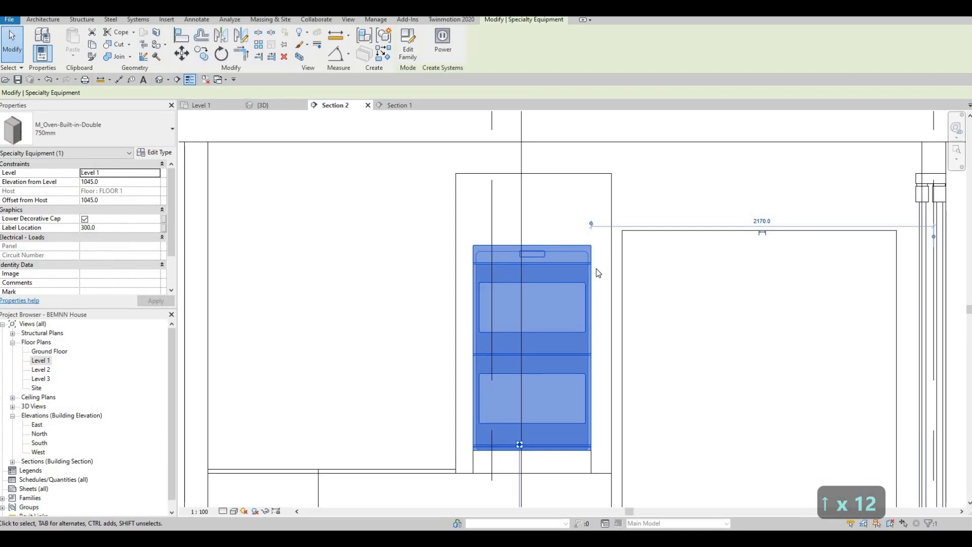
pyautogui.moveTo(568, 333); pyautogui.dragTo(580, 315, button='middle')
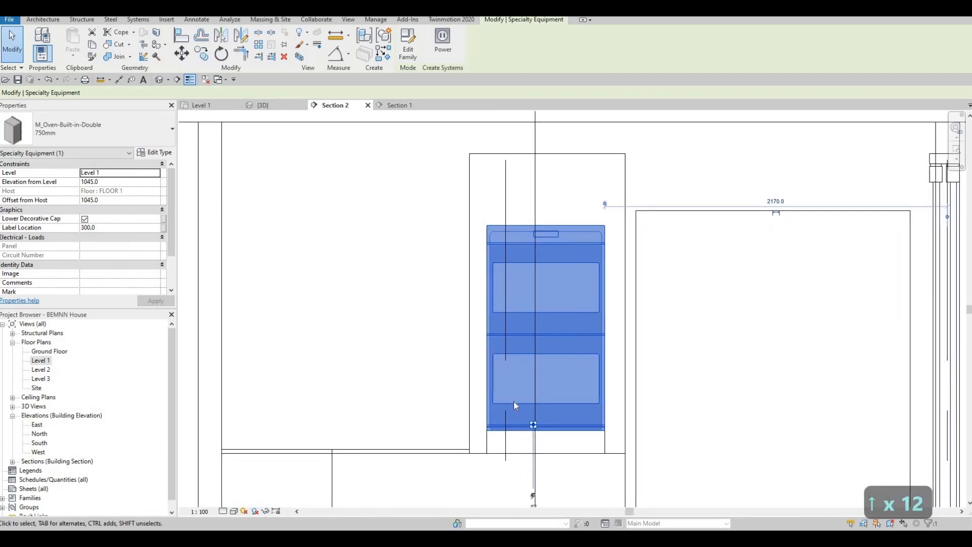
pyautogui.moveTo(514, 402); pyautogui.dragTo(536, 349, button='middle')
pyautogui.press('Escape')
pyautogui.press('Escape')
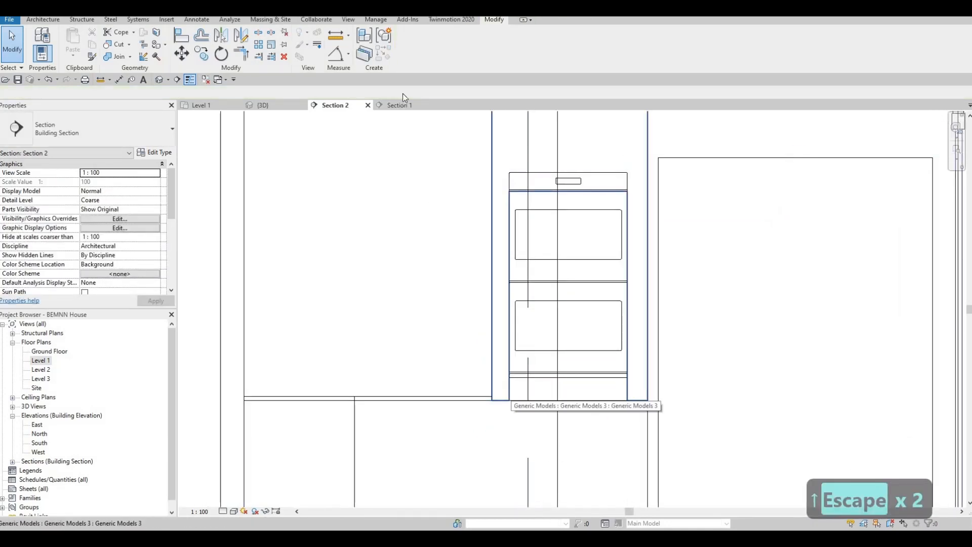
# Open the oven surround in-place model and edit its extrusion sketch
pyautogui.doubleClick(513, 396)
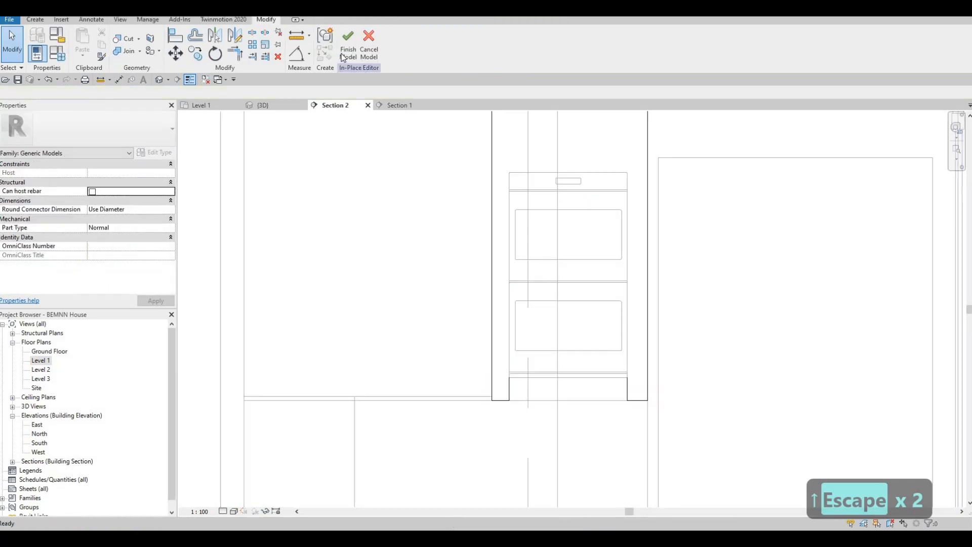
pyautogui.click(493, 195)
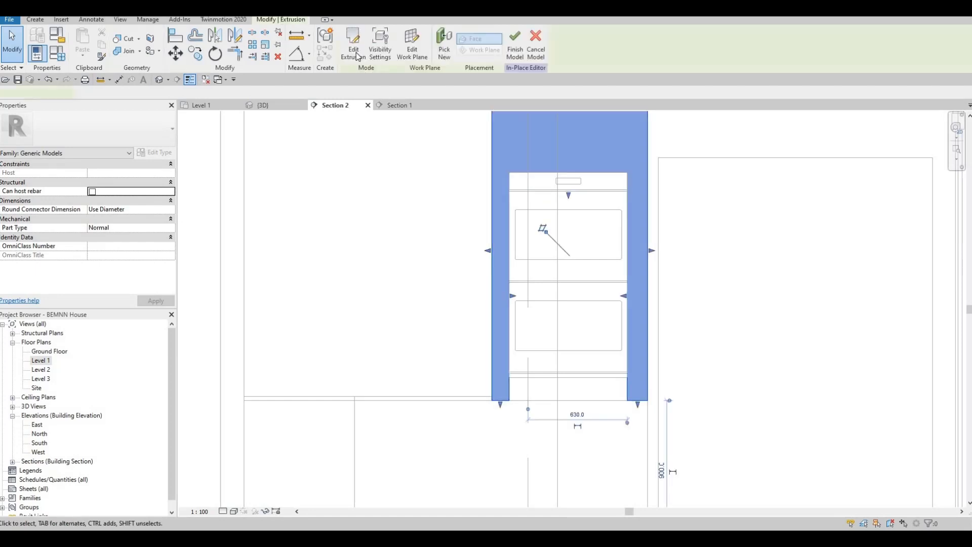
pyautogui.doubleClick(555, 186)
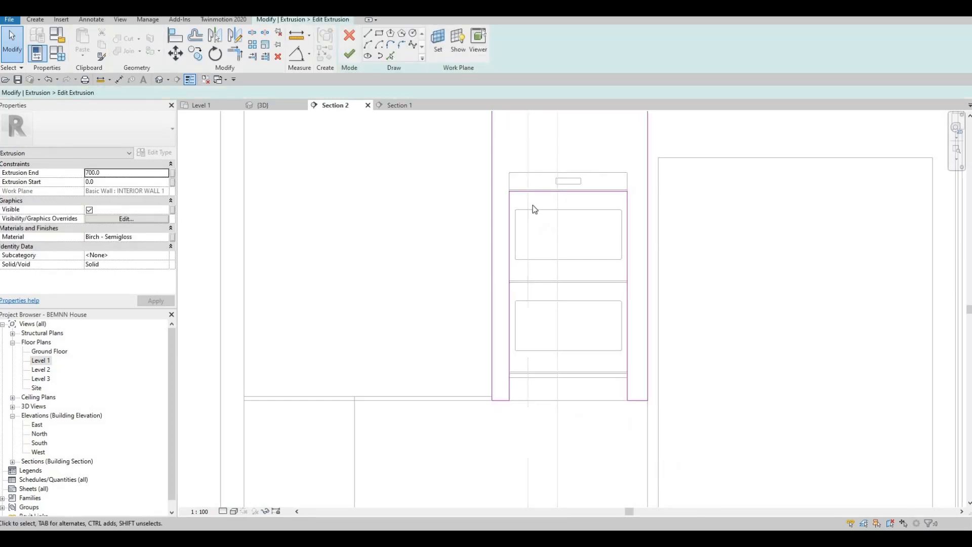
# Align the sketch's top edge with the top of the raised oven using AL
pyautogui.press('a')
pyautogui.press('l')
pyautogui.scroll(3, 574, 172)
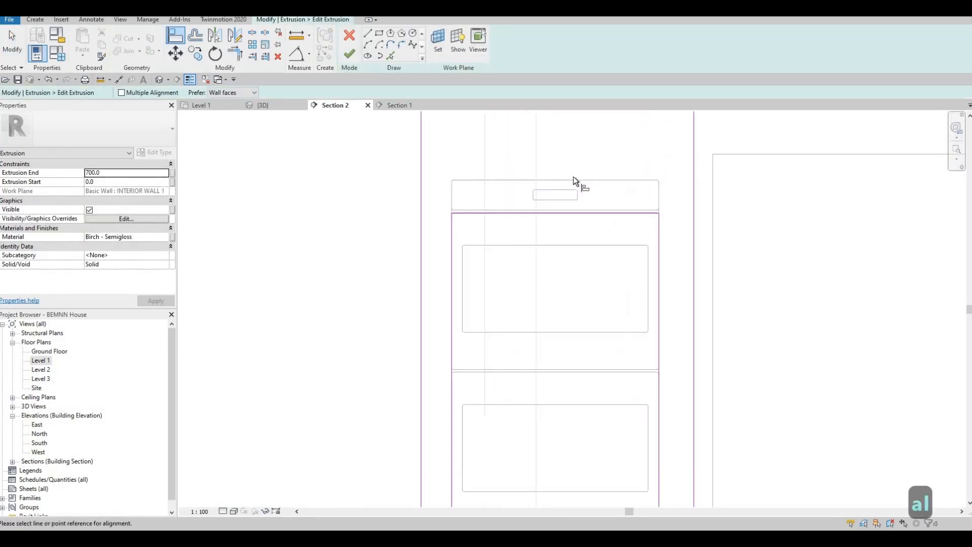
pyautogui.click(585, 212)
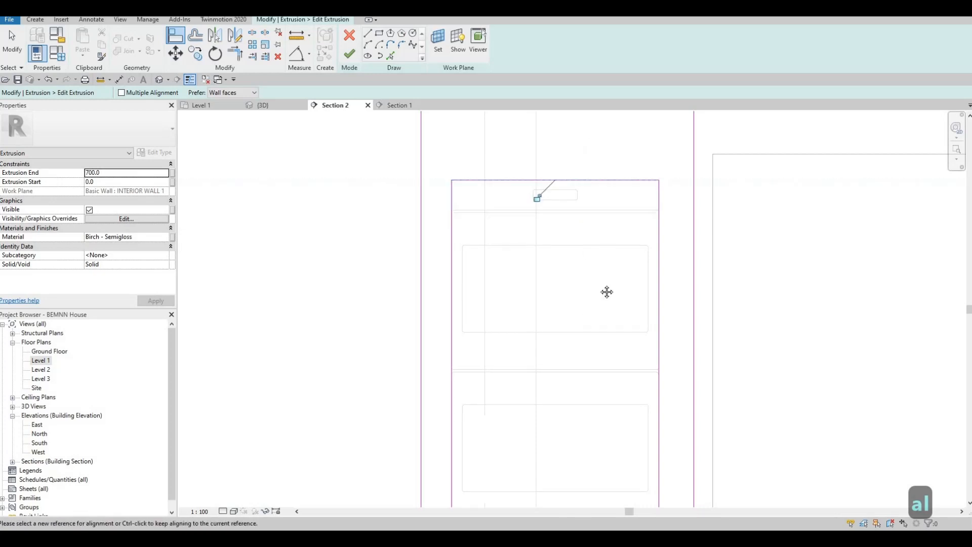
pyautogui.moveTo(606, 291); pyautogui.dragTo(597, 124, button='middle')
pyautogui.scroll(-2, 597, 124)
pyautogui.moveTo(562, 294); pyautogui.dragTo(561, 284, button='middle')
pyautogui.scroll(2, 581, 281)
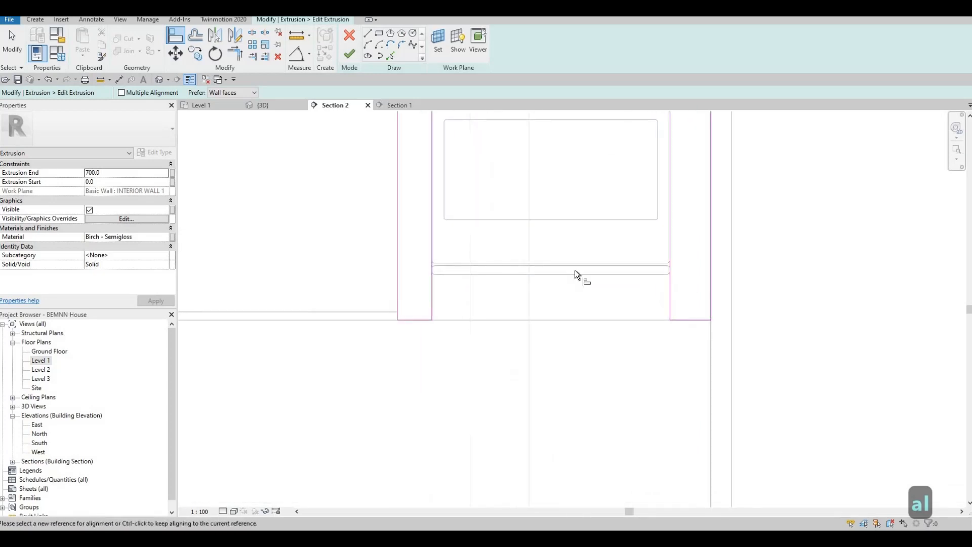
pyautogui.scroll(1, 671, 276)
pyautogui.press('Escape')
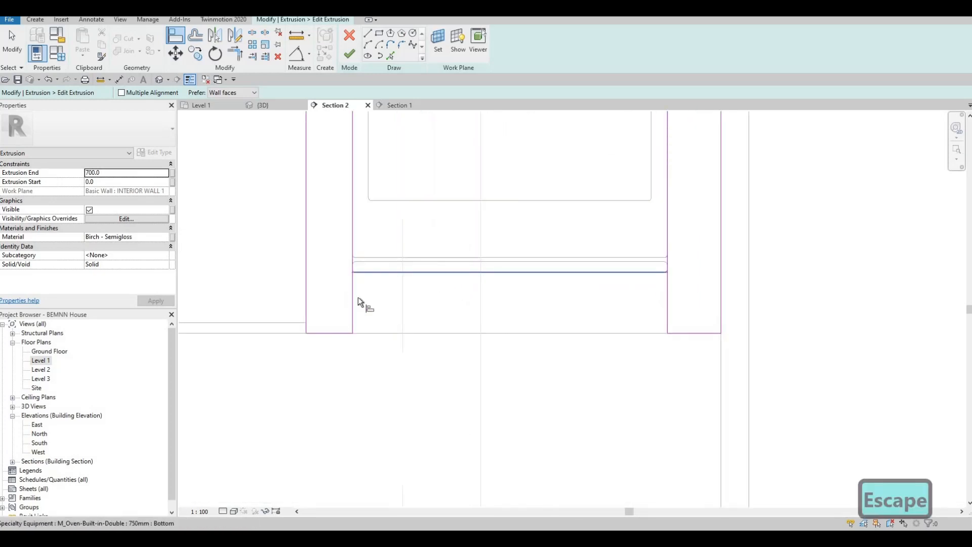
pyautogui.press('Escape')
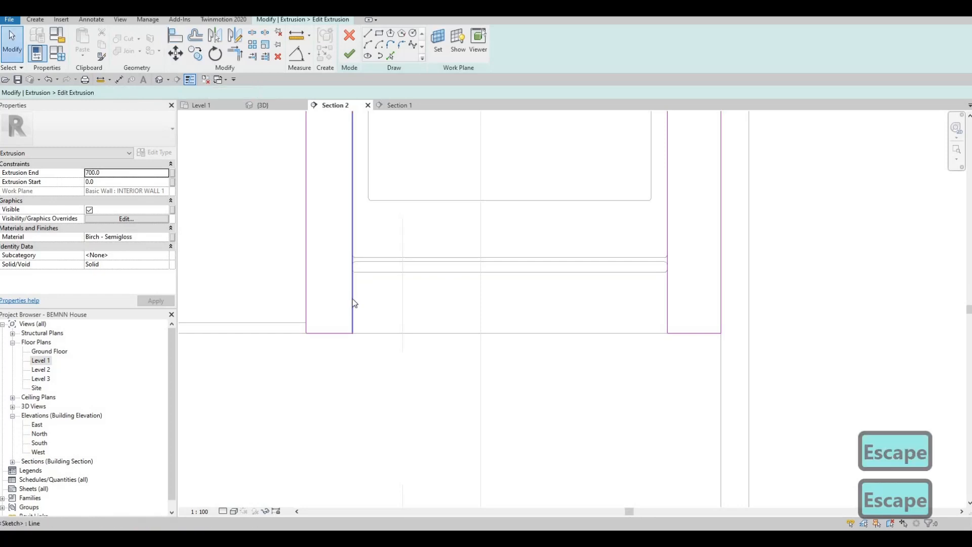
pyautogui.click(368, 33)
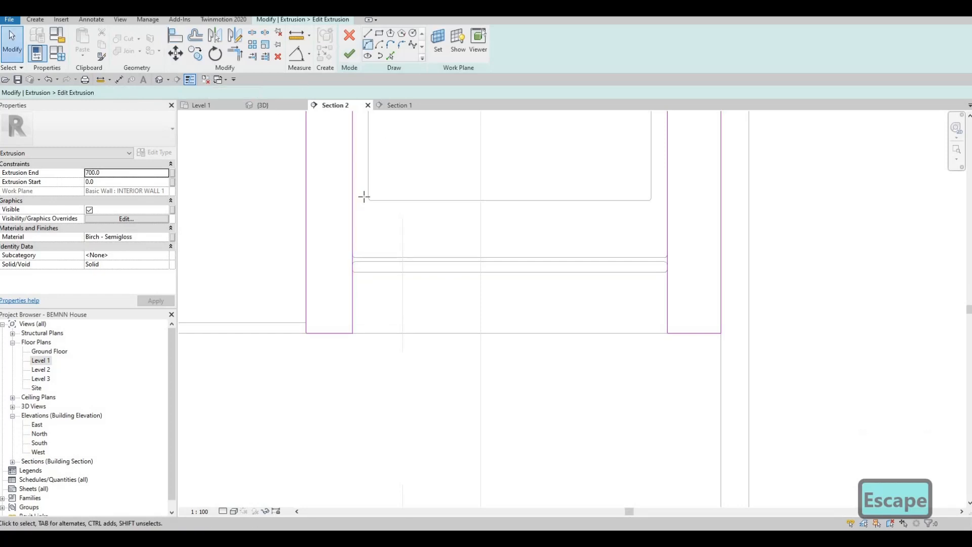
# Draw a horizontal sketch line just below the oven across the surround
pyautogui.scroll(3, 347, 265)
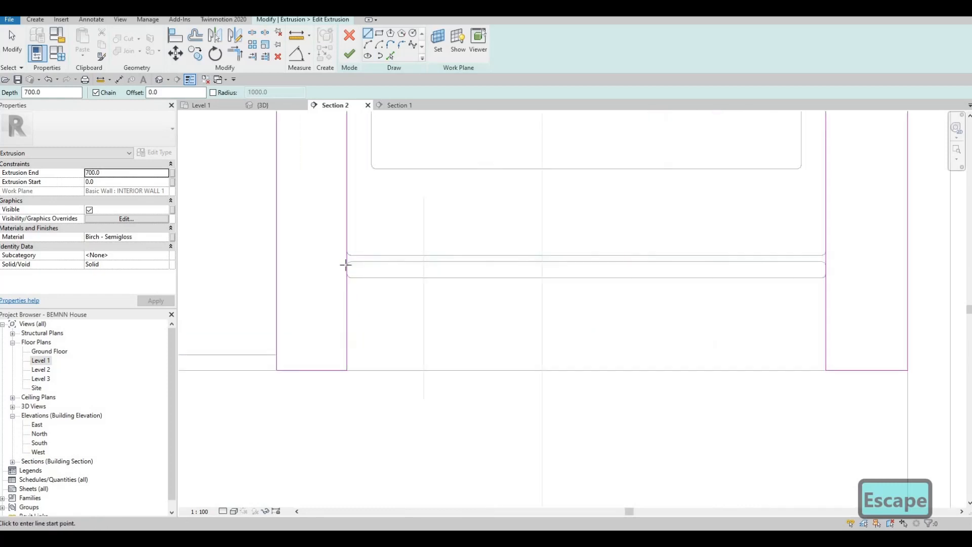
pyautogui.click(347, 278)
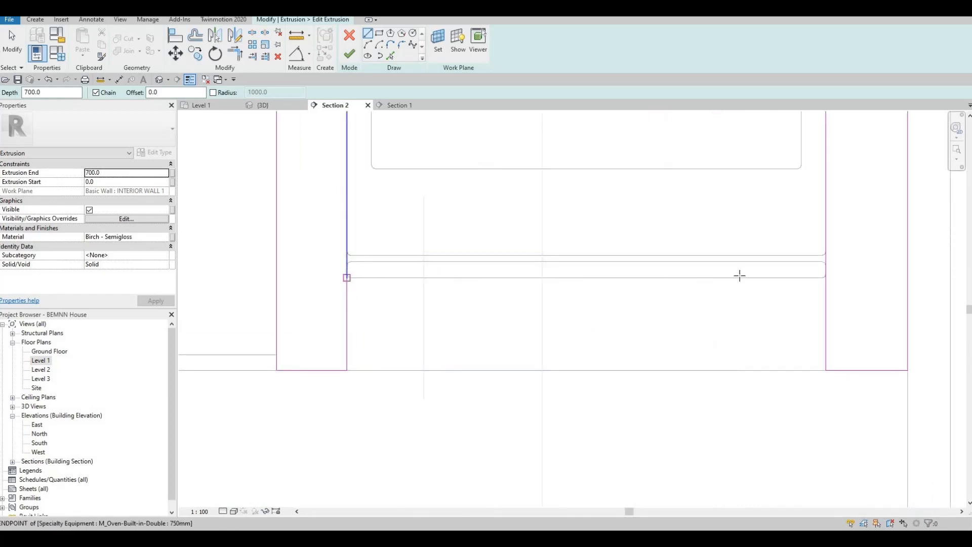
pyautogui.press('Escape')
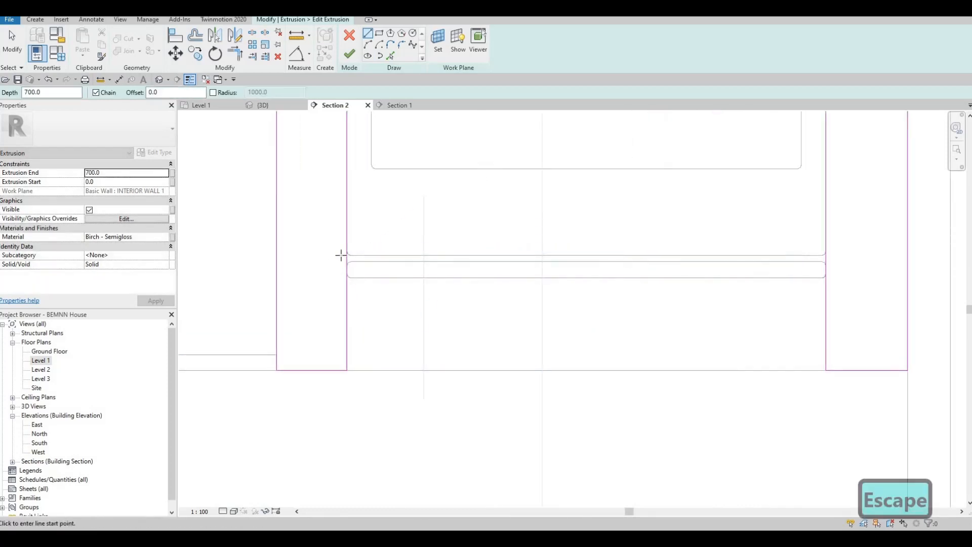
pyautogui.click(363, 258)
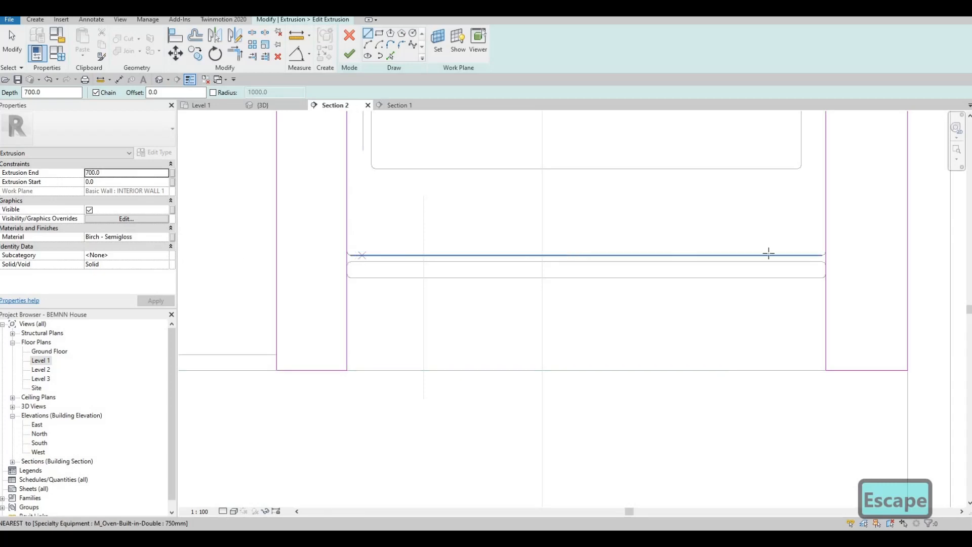
pyautogui.click(847, 254)
pyautogui.press('Escape')
pyautogui.press('Escape')
pyautogui.press('Escape')
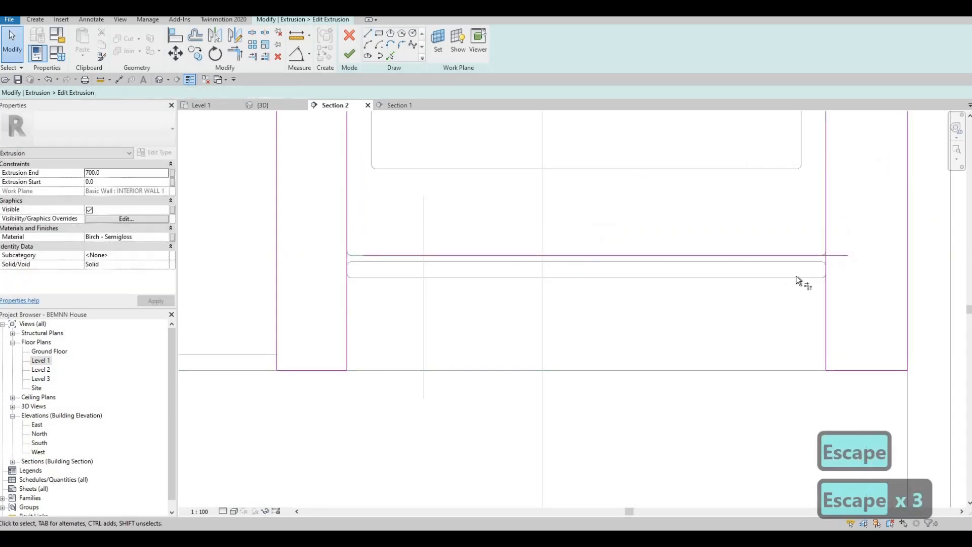
# Trim the new line and vertical sides to corners, then delete the unneeded bottom and right lines
pyautogui.press('t')
pyautogui.press('r')
pyautogui.click(825, 223)
pyautogui.click(507, 256)
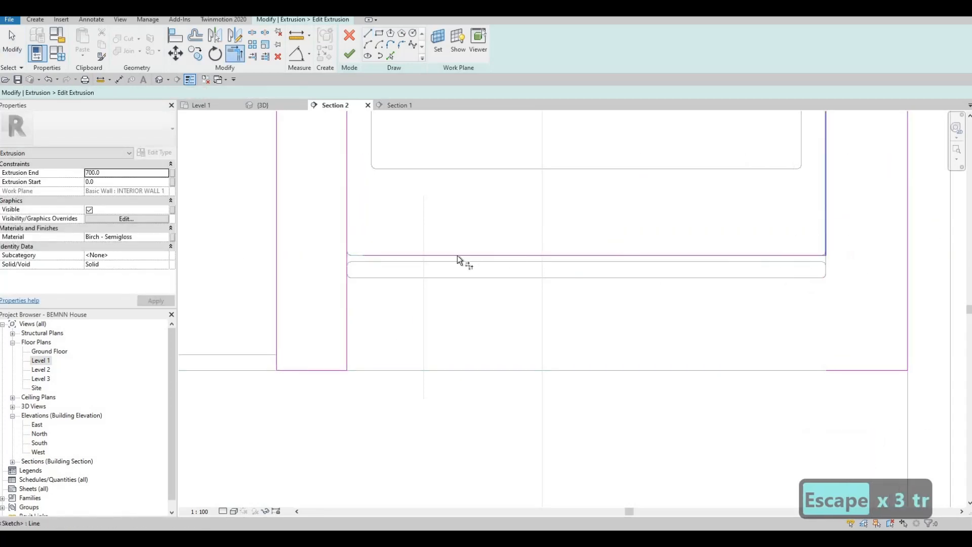
pyautogui.click(346, 215)
pyautogui.click(346, 215)
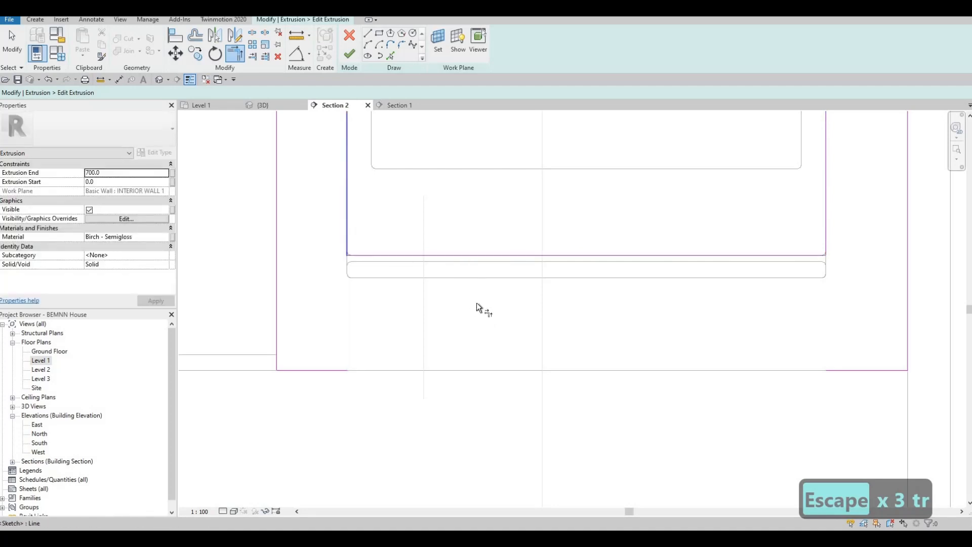
pyautogui.scroll(-1, 788, 330)
pyautogui.press('Escape')
pyautogui.press('Escape')
pyautogui.click(688, 333)
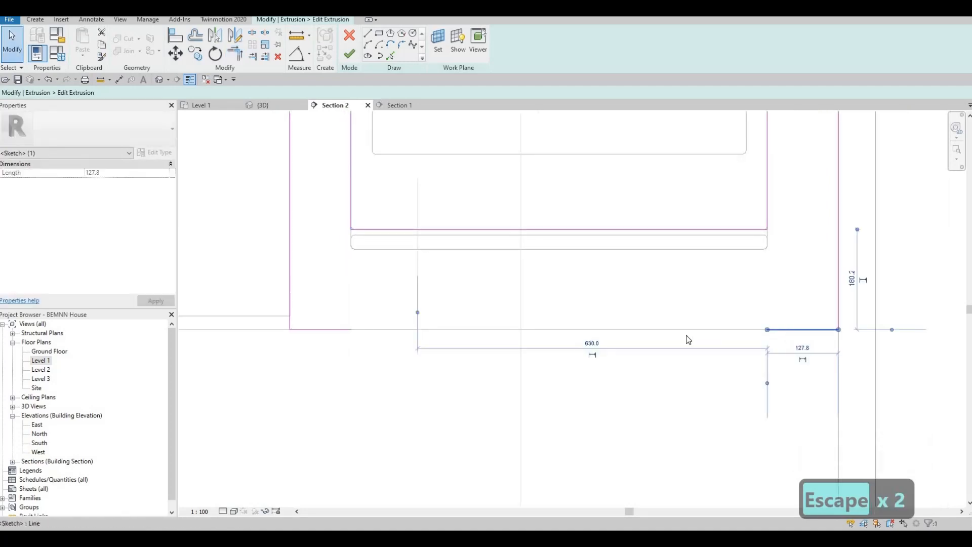
pyautogui.press('Delete')
# Extend the bottom sketch line to the right side and finish the surround sketch
pyautogui.press('t')
pyautogui.press('r')
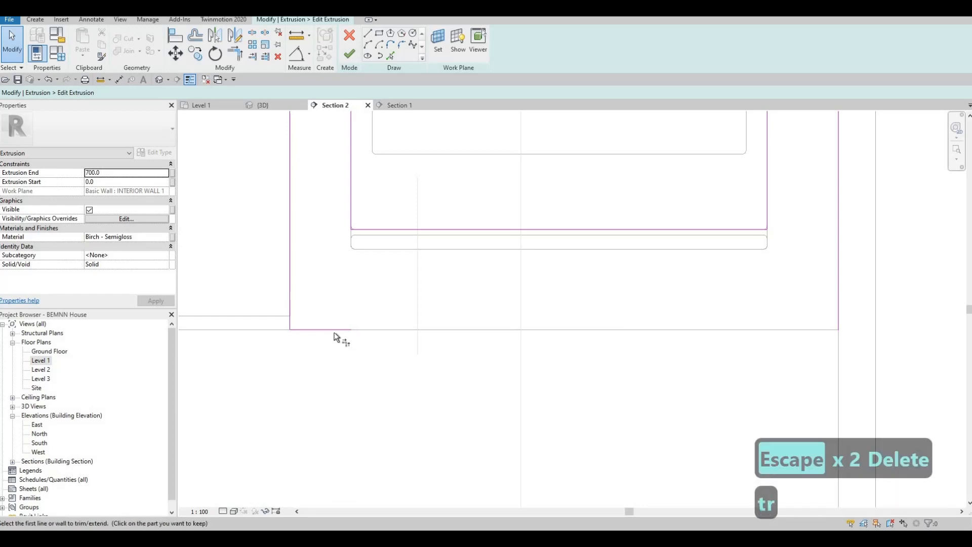
pyautogui.click(335, 331)
pyautogui.click(838, 282)
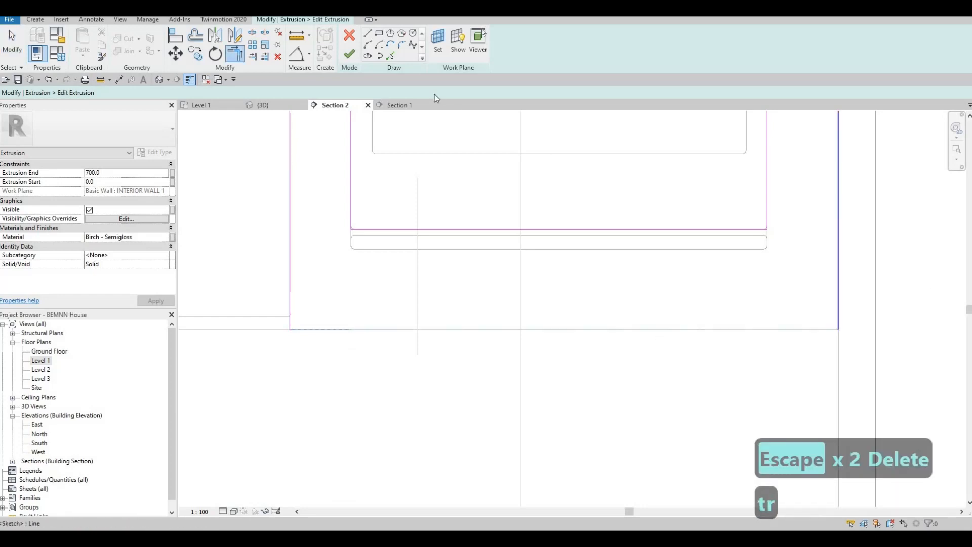
pyautogui.click(349, 54)
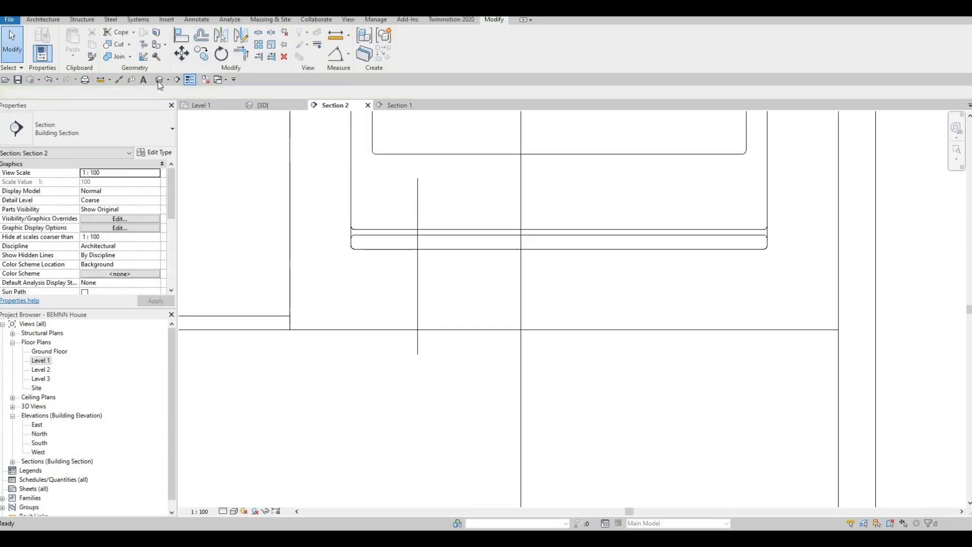
# Orbit and pan the 3D view to frame the oven cabinet and kitchen
pyautogui.click(159, 82)
pyautogui.scroll(-2, 567, 344)
pyautogui.keyDown('shift'); pyautogui.moveTo(567, 349); pyautogui.dragTo(109, 91, button='middle'); pyautogui.keyUp('shift')
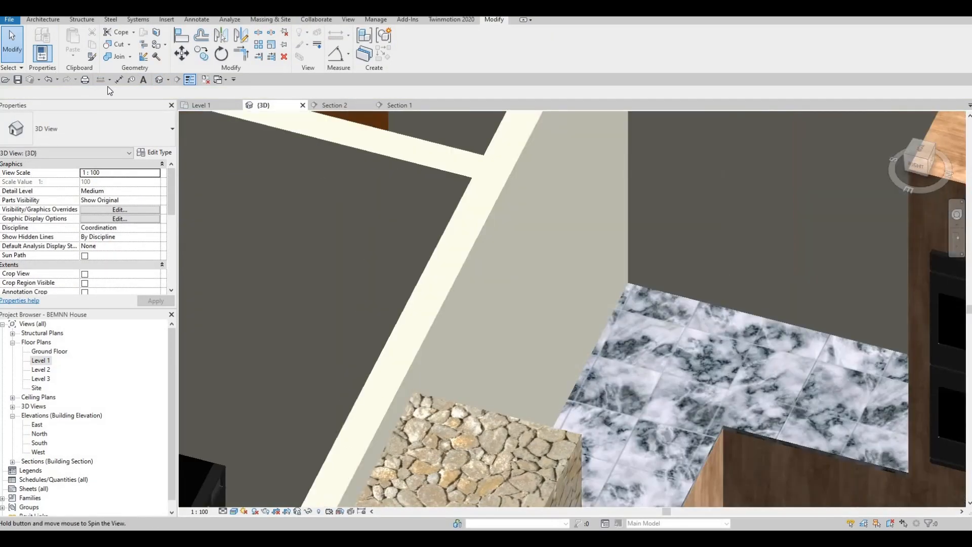
pyautogui.moveTo(688, 264); pyautogui.dragTo(475, 156, button='middle')
pyautogui.scroll(-1, 546, 184)
pyautogui.moveTo(622, 322); pyautogui.dragTo(601, 361, button='middle')
pyautogui.moveTo(644, 294); pyautogui.dragTo(658, 351, button='middle')
pyautogui.moveTo(737, 281); pyautogui.dragTo(745, 290, button='middle')
pyautogui.scroll(-1, 693, 372)
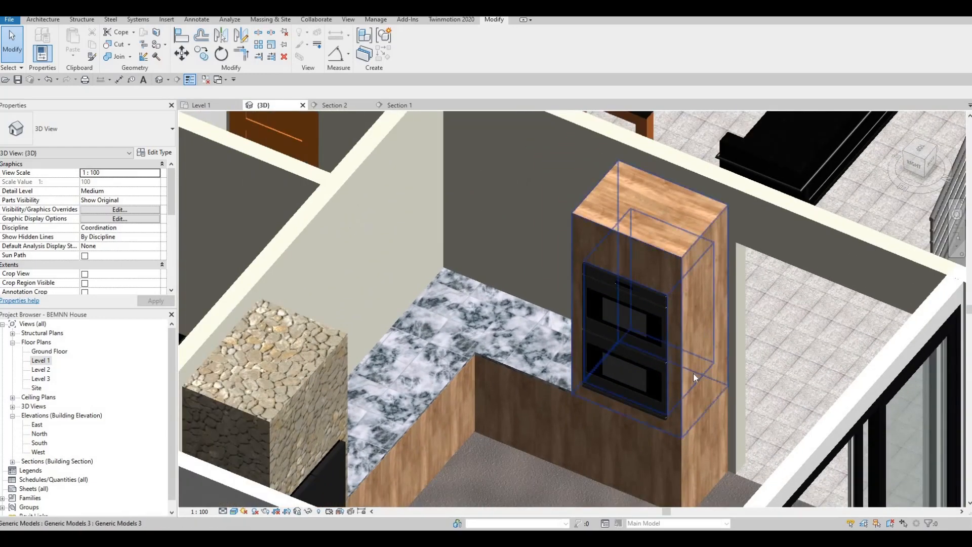
pyautogui.moveTo(694, 373); pyautogui.dragTo(738, 335, button='middle')
pyautogui.moveTo(615, 311); pyautogui.dragTo(622, 208, button='middle')
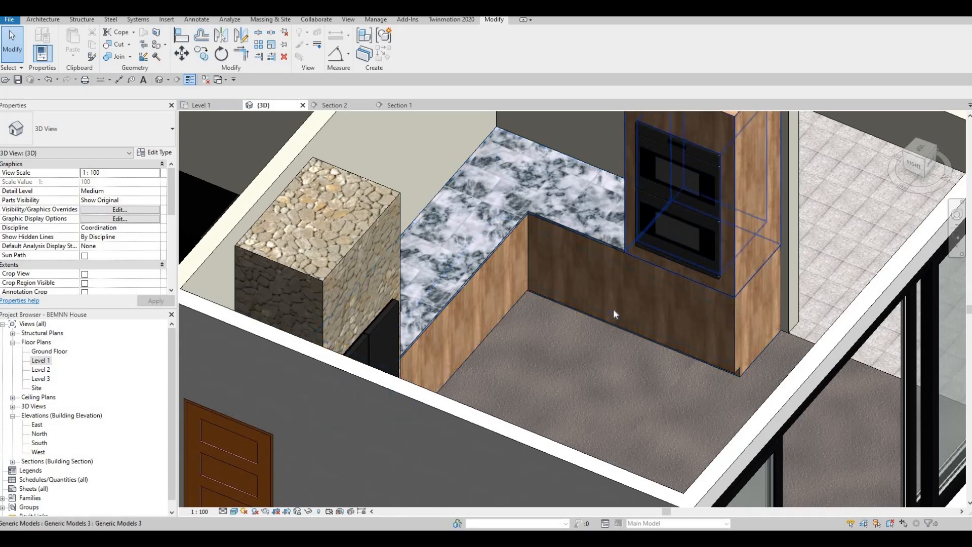
# Orbit to see the counter from another angle and show the whole kitchen corner
pyautogui.scroll(2, 692, 301)
pyautogui.scroll(-3, 688, 314)
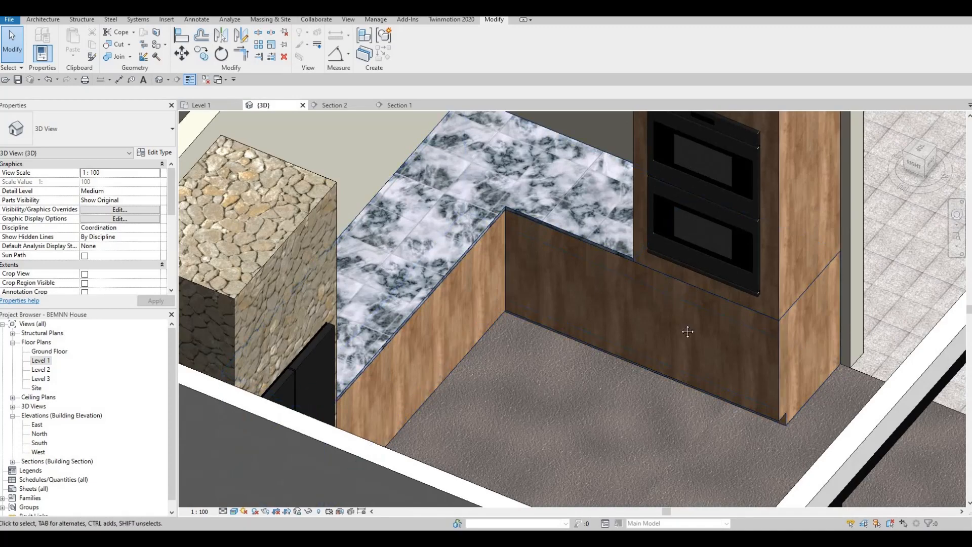
pyautogui.keyDown('shift'); pyautogui.moveTo(684, 329); pyautogui.dragTo(582, 336, button='middle'); pyautogui.keyUp('shift')
pyautogui.scroll(-4, 603, 314)
pyautogui.scroll(3, 585, 315)
pyautogui.scroll(2, 585, 383)
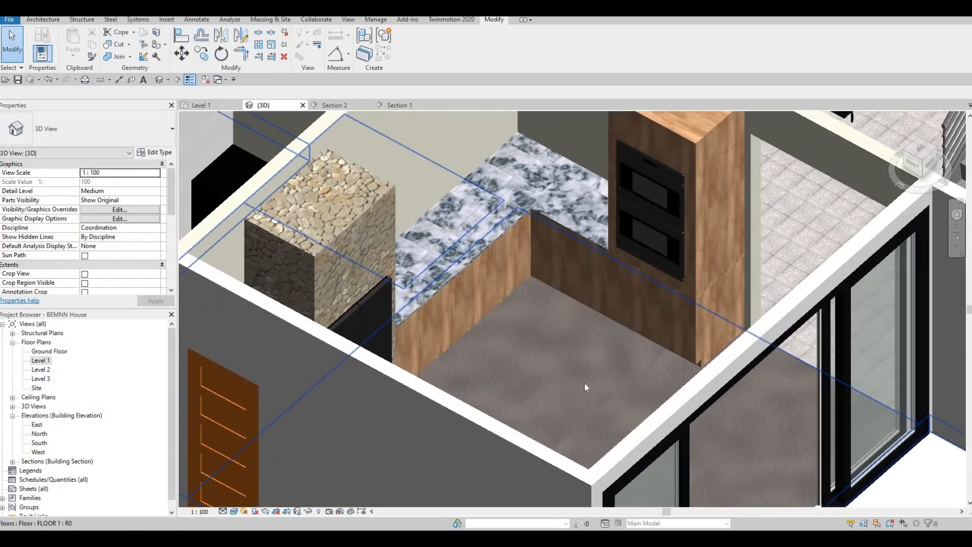
pyautogui.moveTo(584, 383); pyautogui.dragTo(572, 448, button='middle')
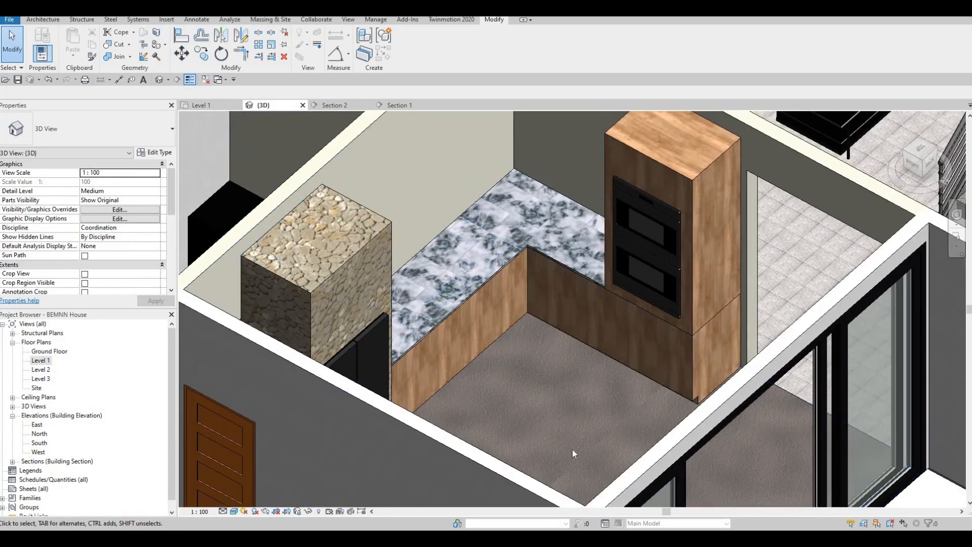